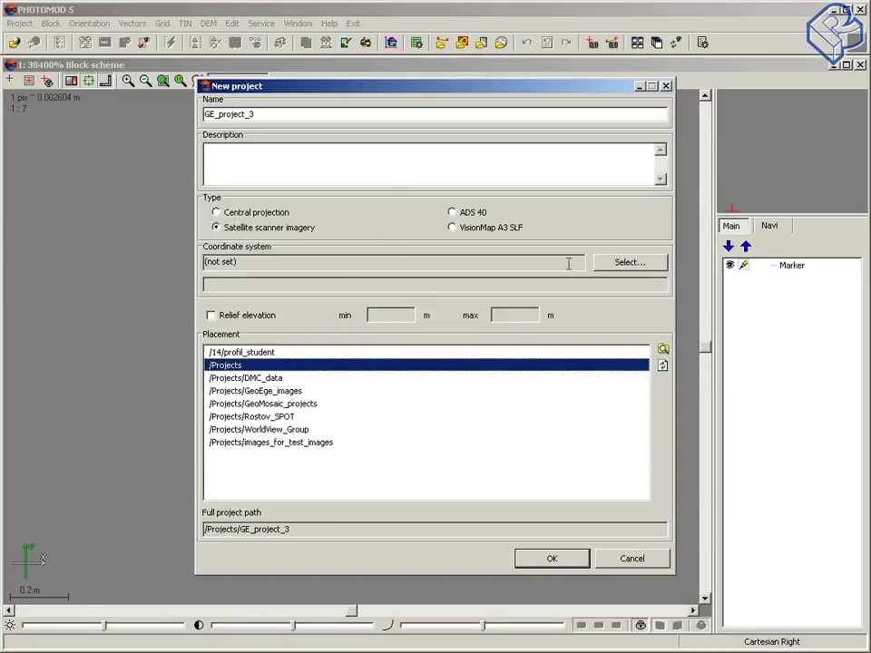
- Set the coordinate system to WGS 84 / UTM zone 38N from the international database, searching for "84 38", and create the GE_project_3 project
{"action": "left_click", "coordinate": [619, 265]}
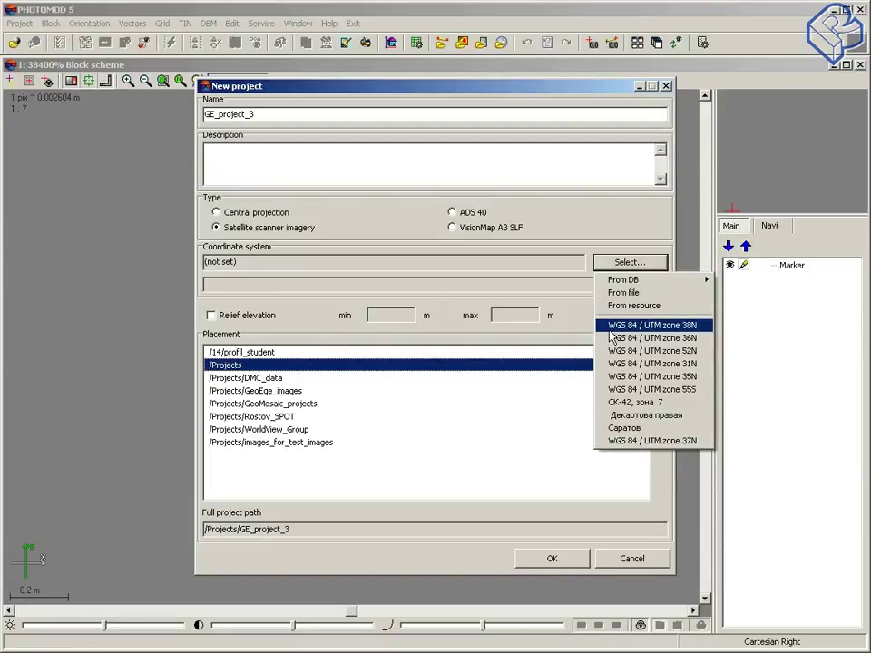
{"action": "mouse_move", "coordinate": [618, 280]}
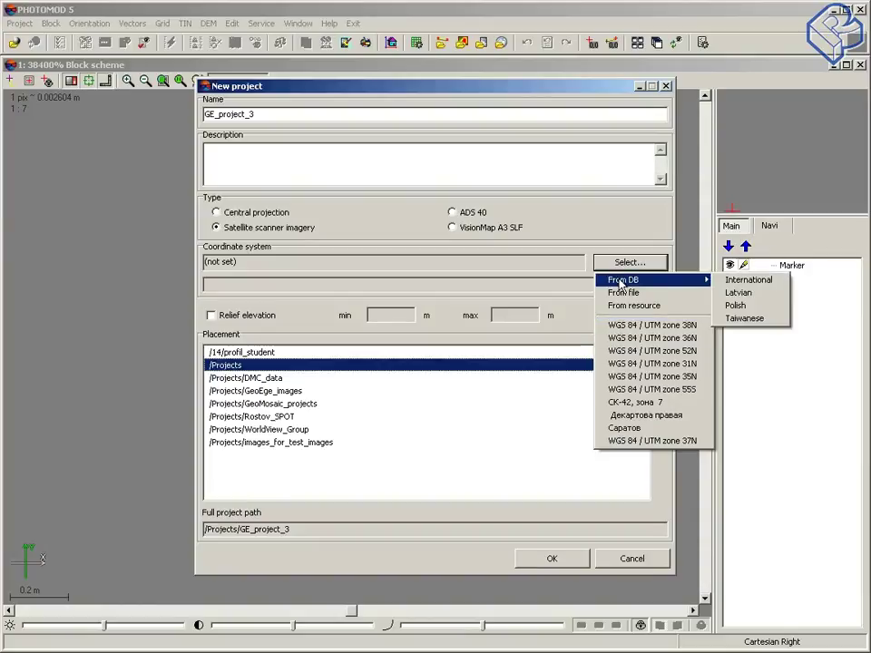
{"action": "left_click", "coordinate": [743, 283]}
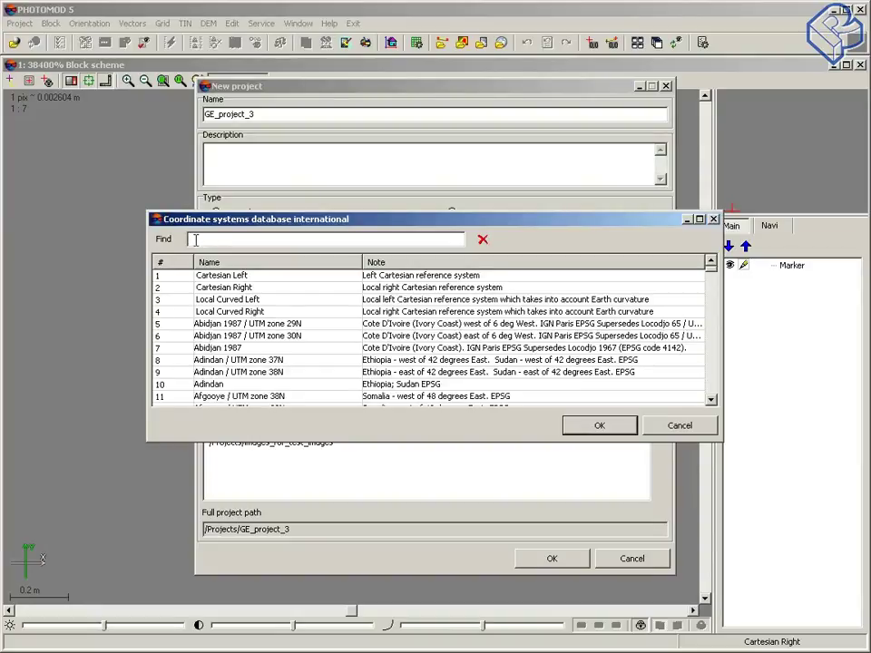
{"action": "type", "text": "84 3"}
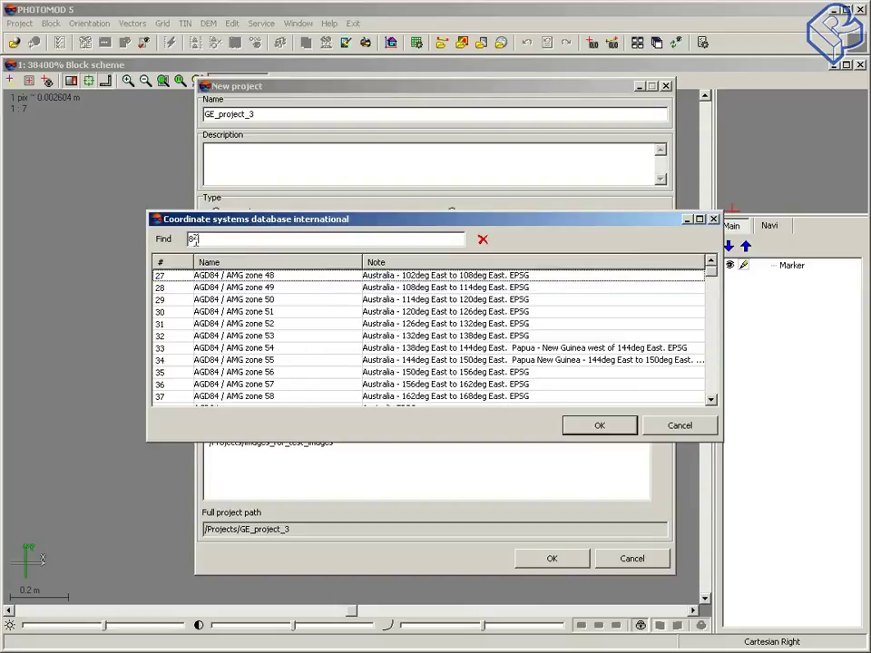
{"action": "type", "text": "8"}
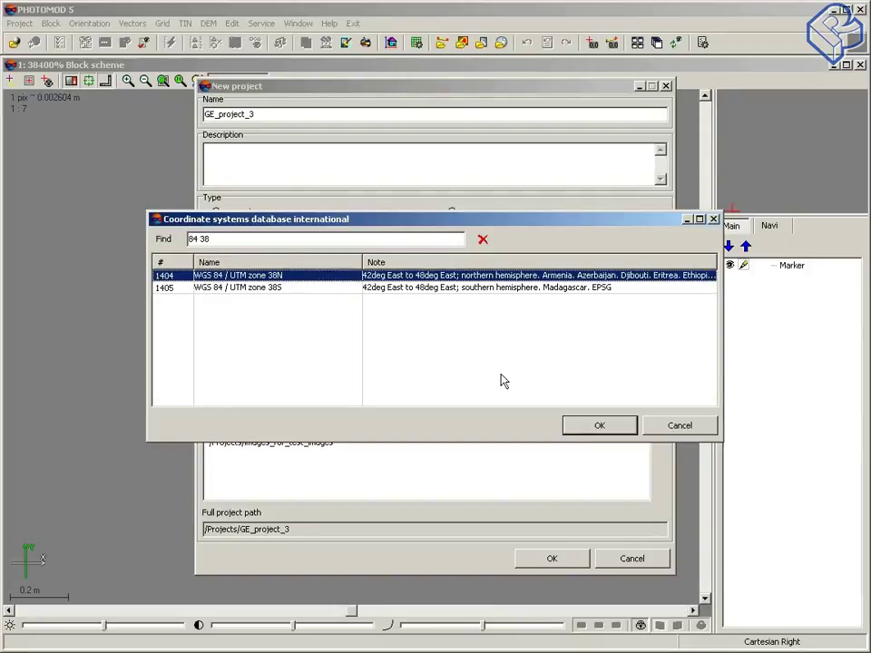
{"action": "left_click", "coordinate": [608, 432]}
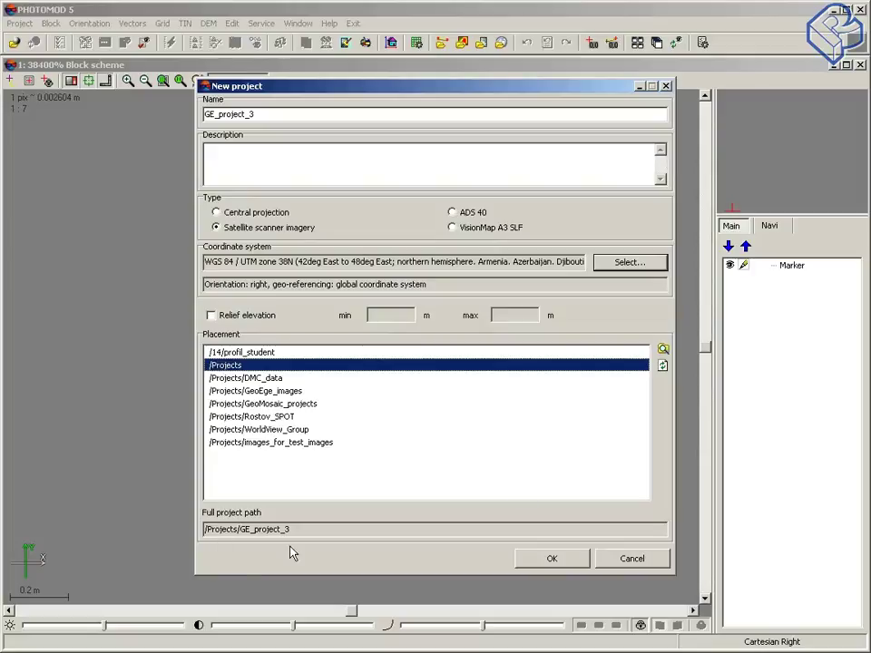
{"action": "left_click", "coordinate": [569, 563]}
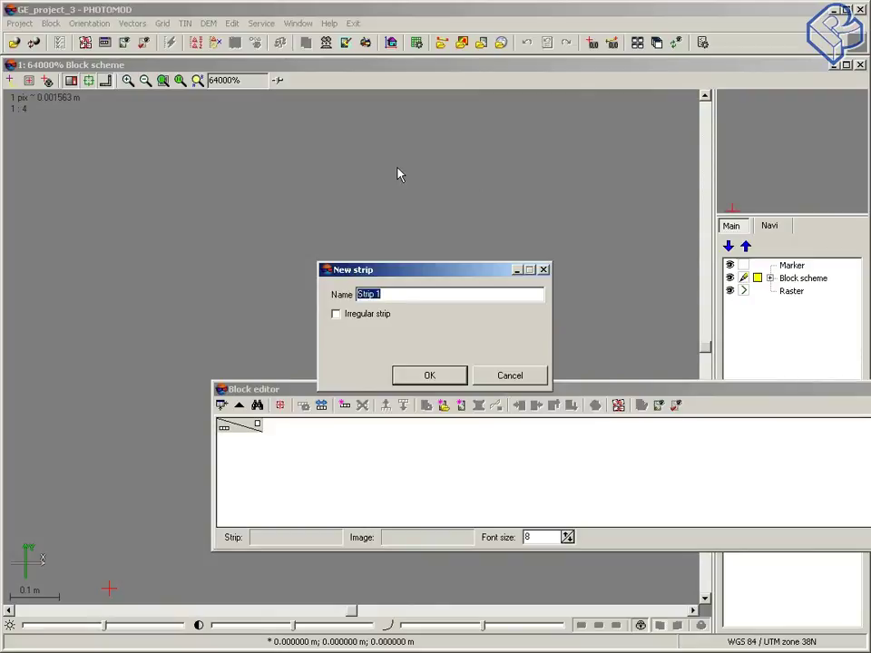
- Create a regular strip named Strip 1 and move the block editor so that it is fully visible
{"action": "left_click", "coordinate": [427, 380]}
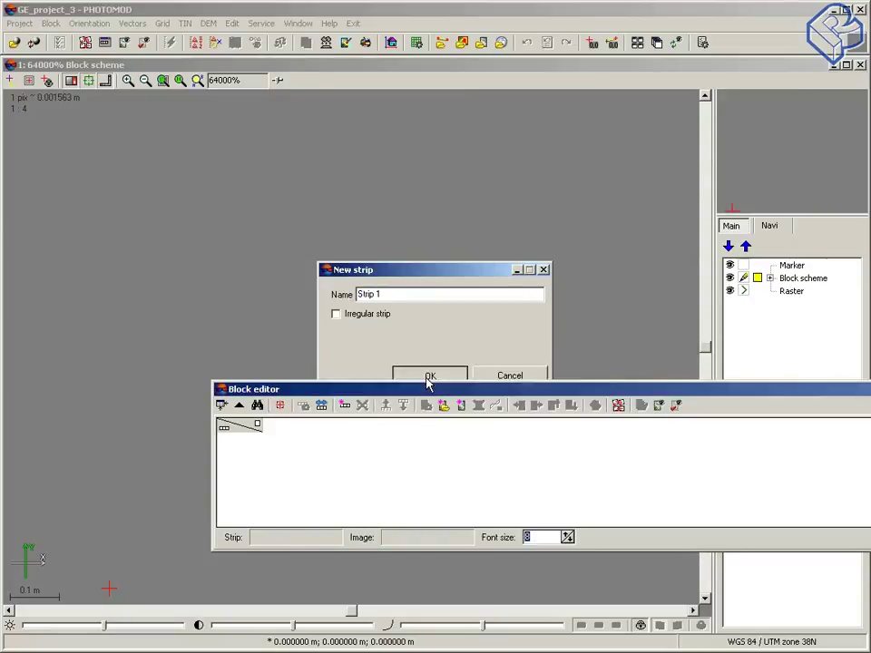
{"action": "left_click", "coordinate": [352, 291]}
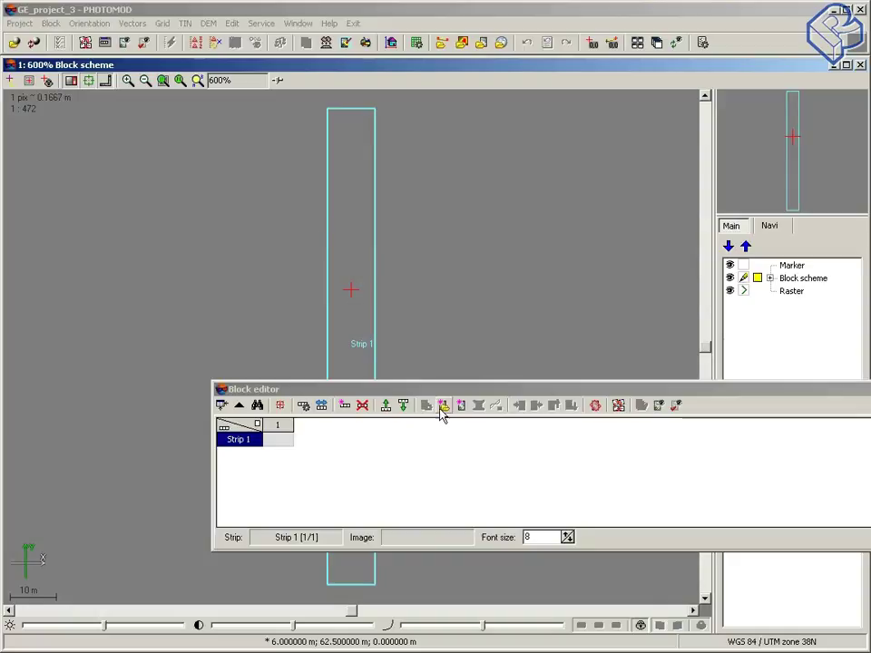
{"action": "left_click_drag", "start_coordinate": [450, 396], "coordinate": [311, 370]}
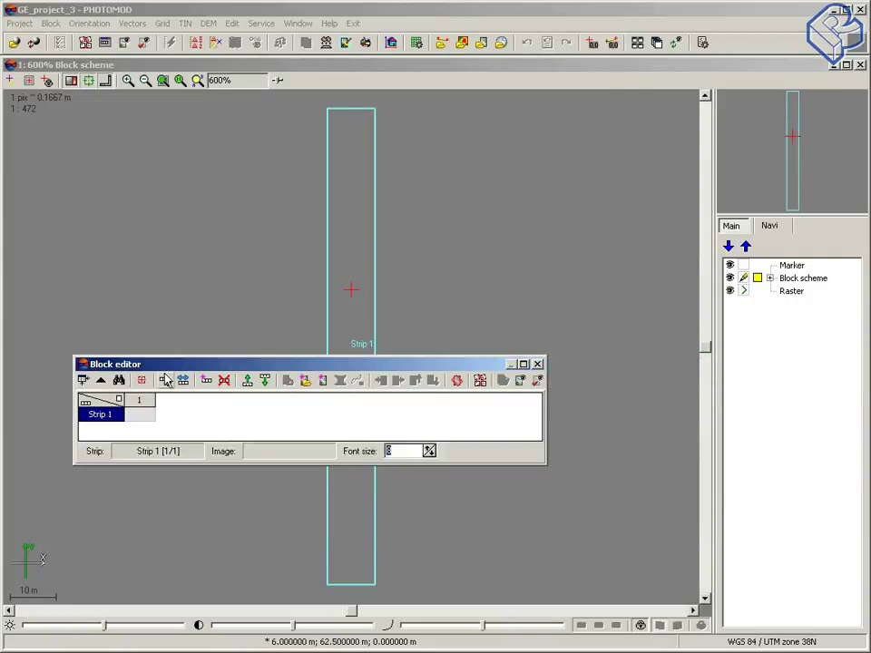
- Close the block editor and open it again
{"action": "left_click", "coordinate": [537, 363]}
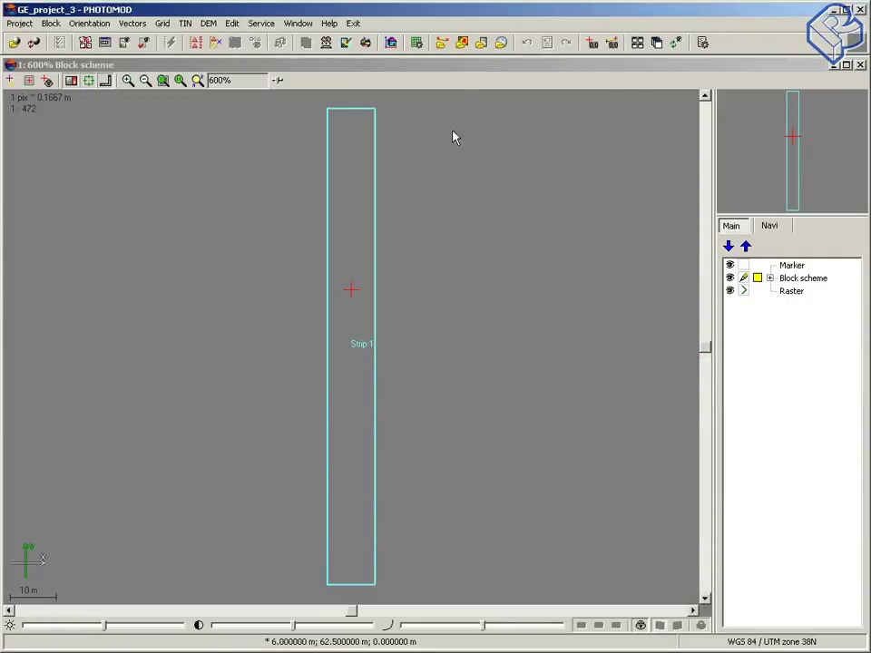
{"action": "left_click", "coordinate": [297, 24]}
{"action": "left_click", "coordinate": [327, 104]}
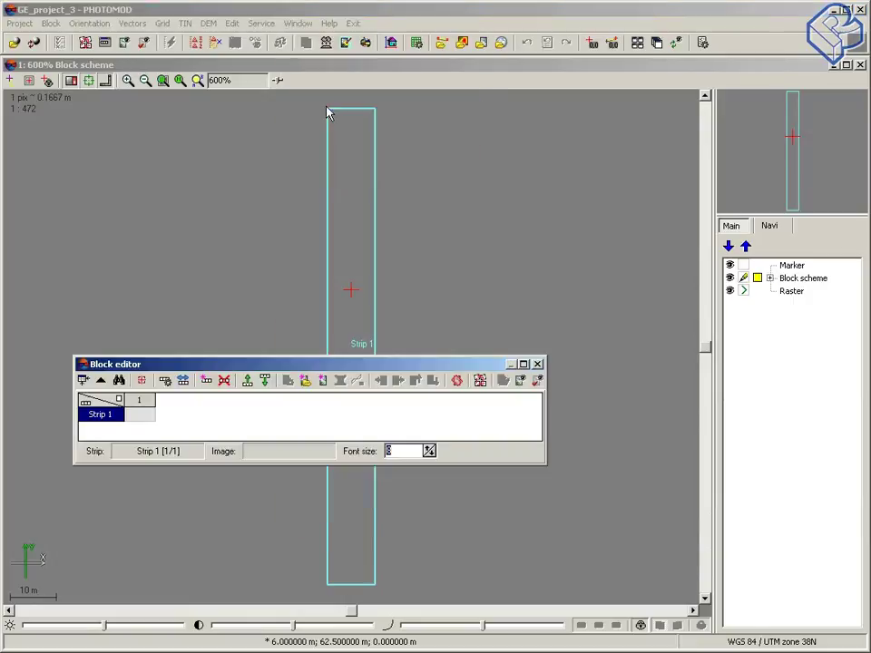
- Start adding pushbroom images to Strip 1 and search the Sat_DATA/GE_1 folder on drive D, including its subfolders, for images
{"action": "left_click", "coordinate": [305, 382]}
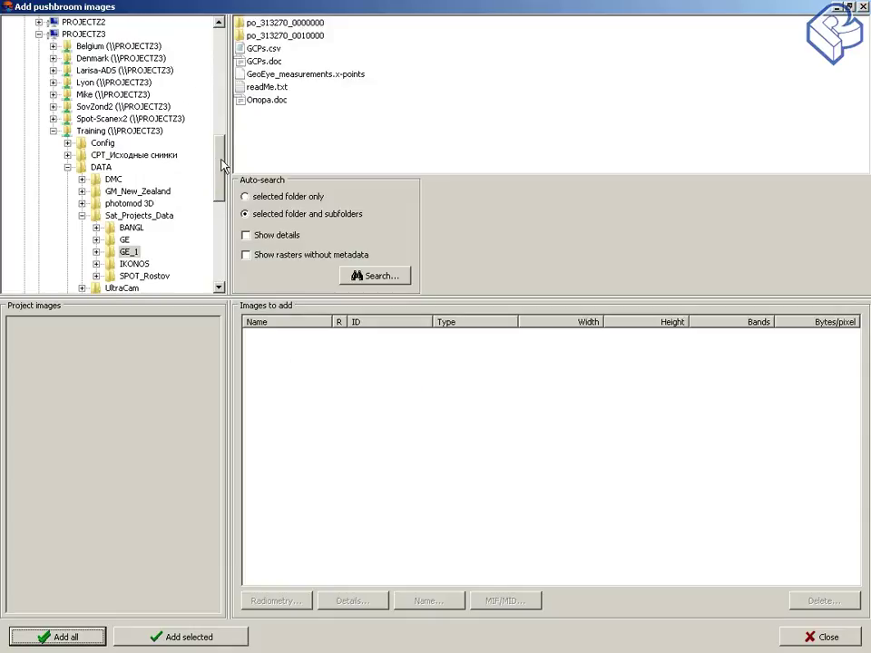
{"action": "left_click_drag", "start_coordinate": [222, 165], "coordinate": [221, 50]}
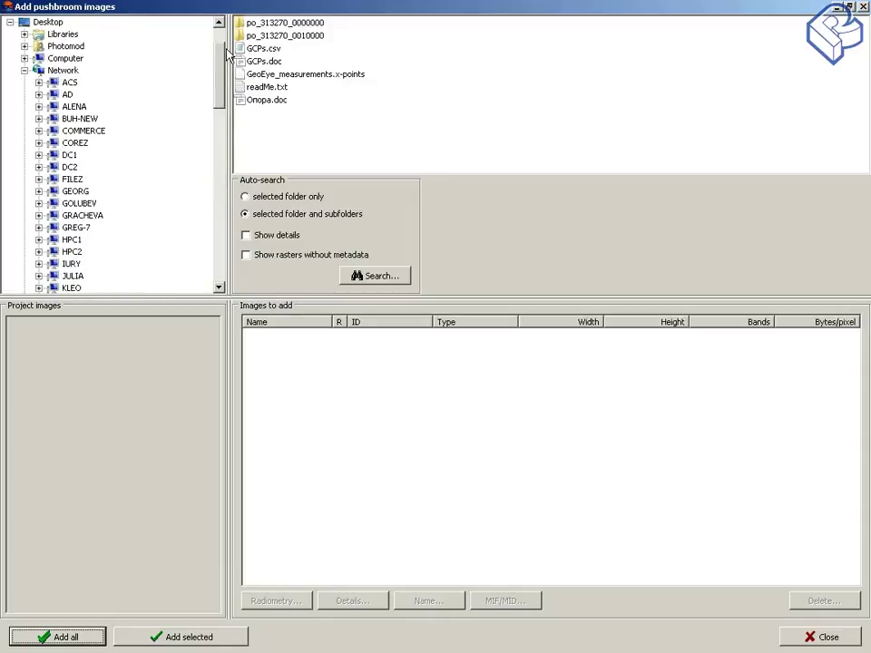
{"action": "left_click", "coordinate": [24, 71]}
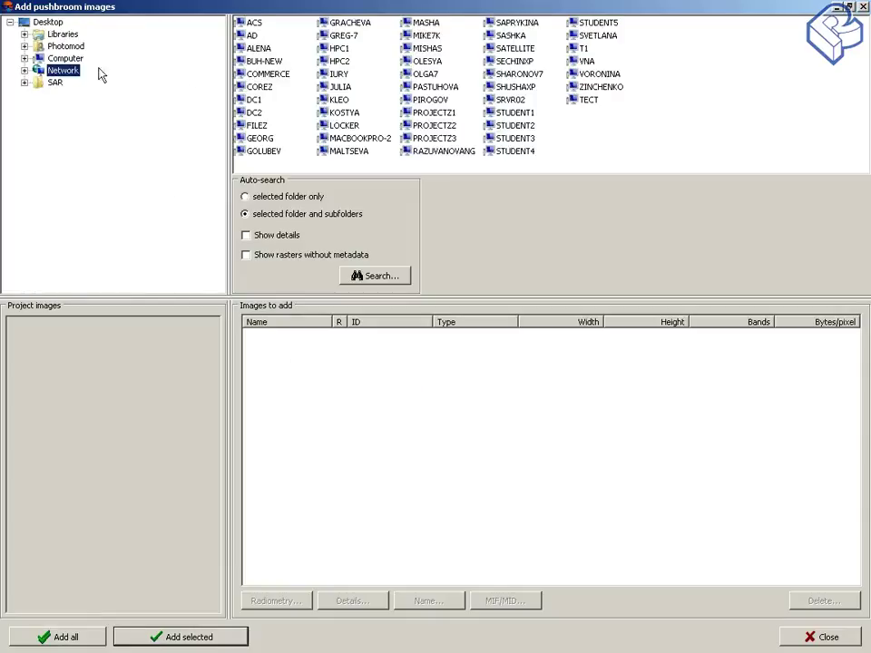
{"action": "left_click", "coordinate": [10, 22]}
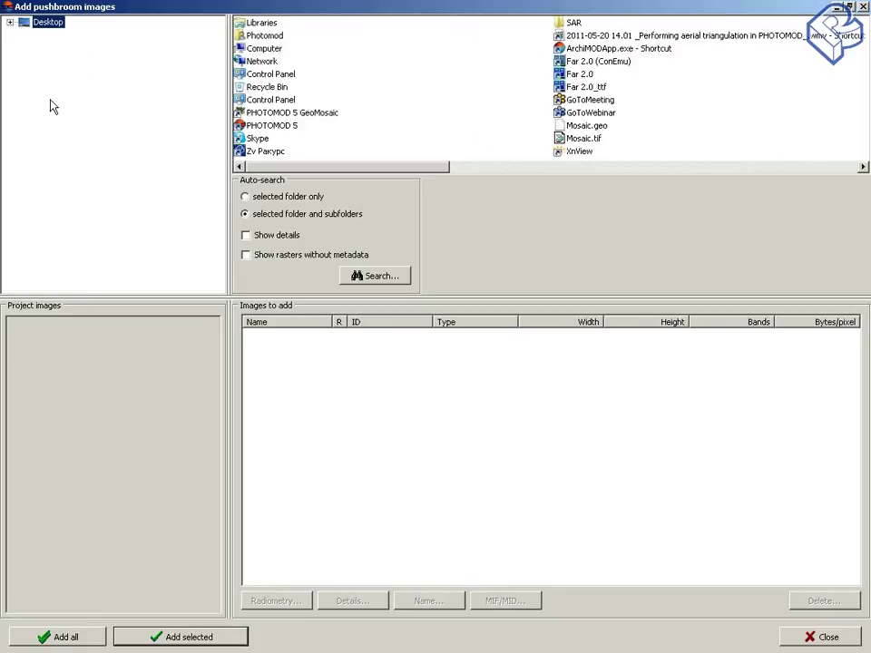
{"action": "double_click", "coordinate": [39, 22]}
{"action": "double_click", "coordinate": [71, 58]}
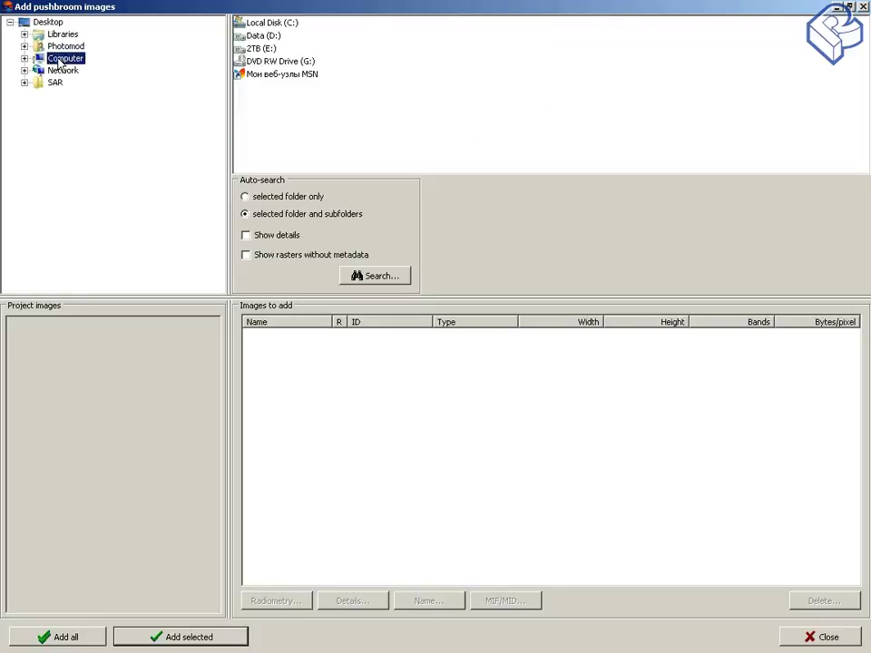
{"action": "double_click", "coordinate": [82, 82]}
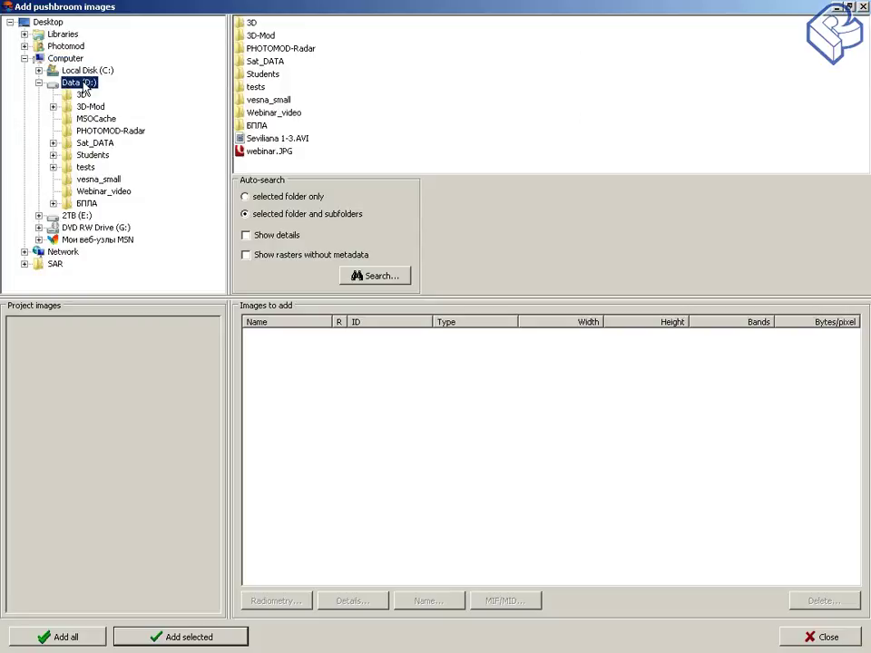
{"action": "double_click", "coordinate": [94, 142]}
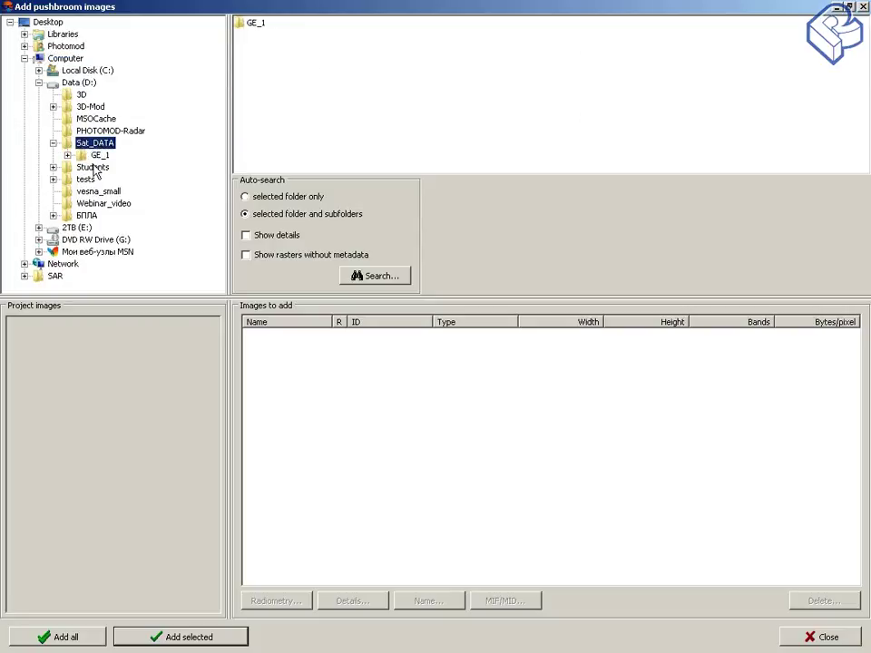
{"action": "left_click", "coordinate": [99, 156]}
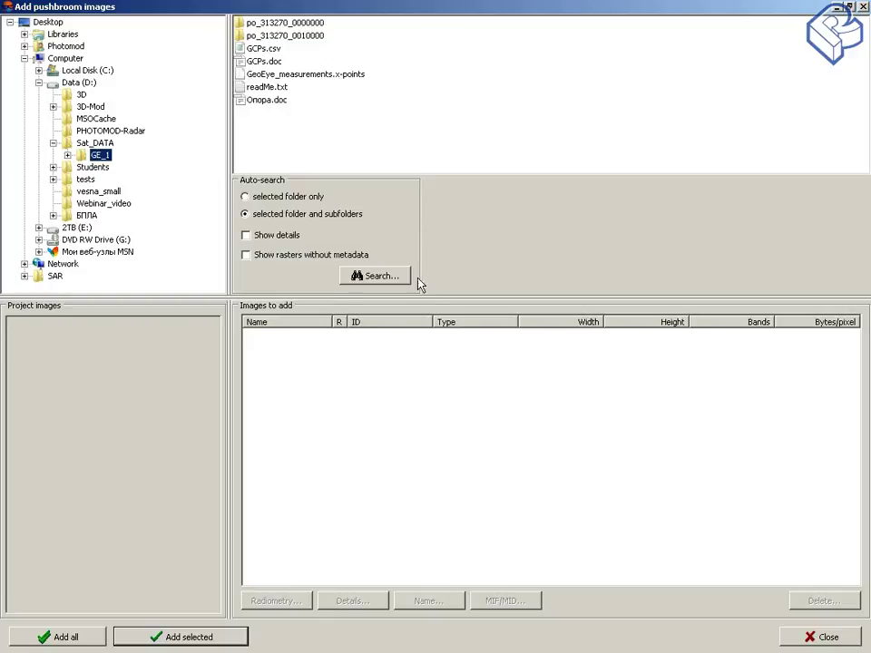
{"action": "left_click", "coordinate": [375, 278]}
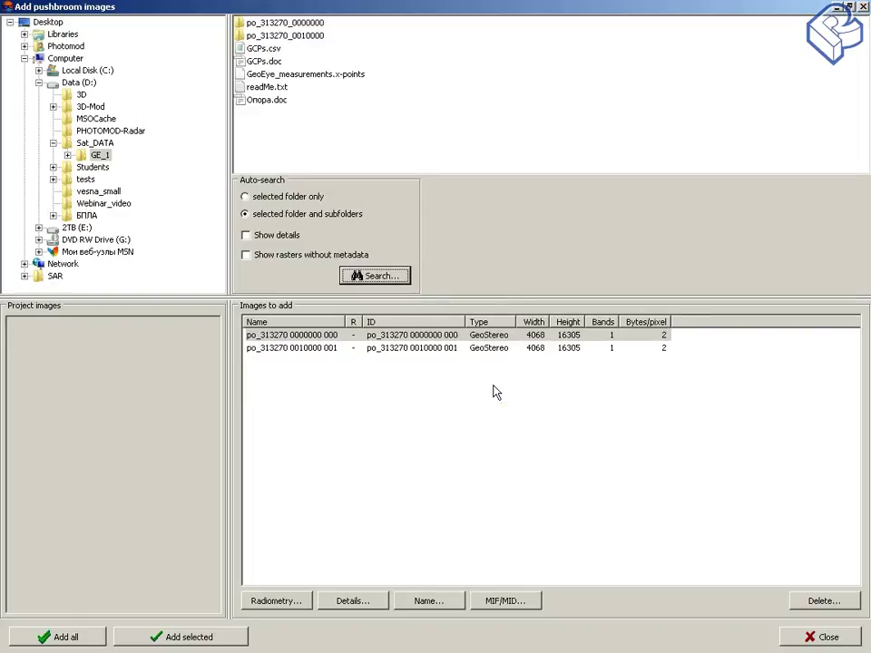
- Enable Show details for the automatic search, repeat the search in GE_1 and review the products and images found
{"action": "left_click", "coordinate": [246, 257]}
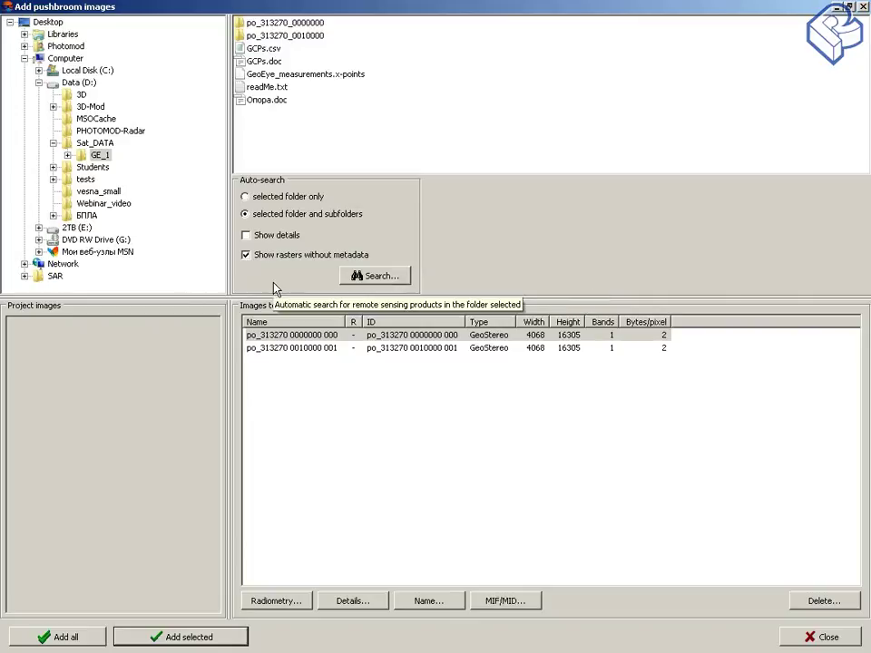
{"action": "left_click", "coordinate": [246, 254]}
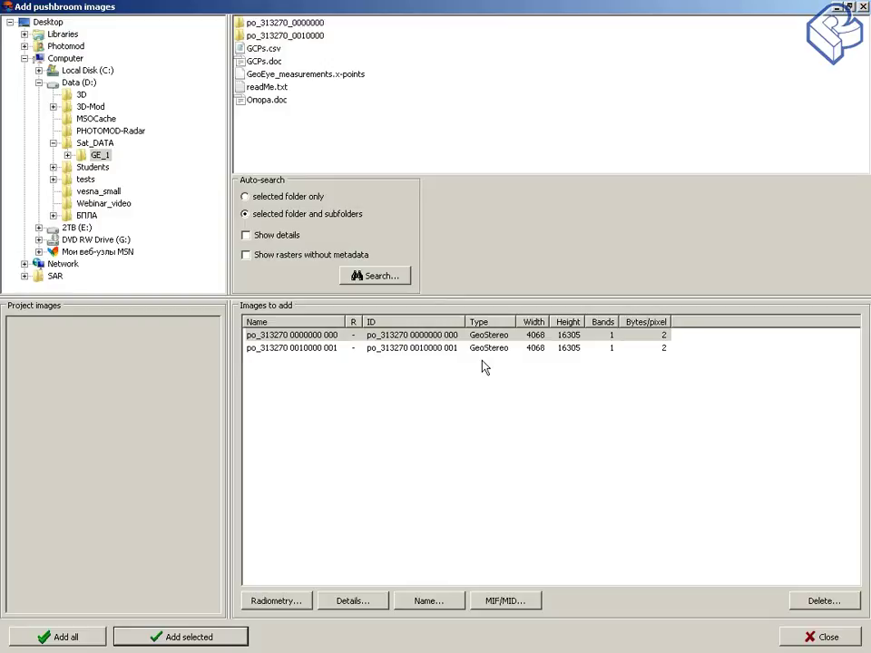
{"action": "left_click", "coordinate": [246, 235]}
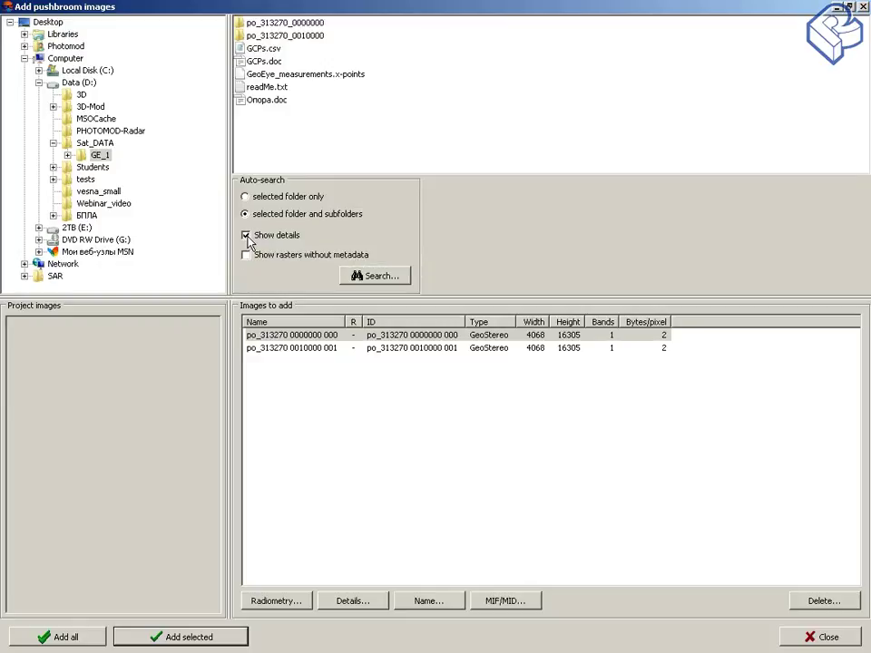
{"action": "left_click", "coordinate": [377, 281]}
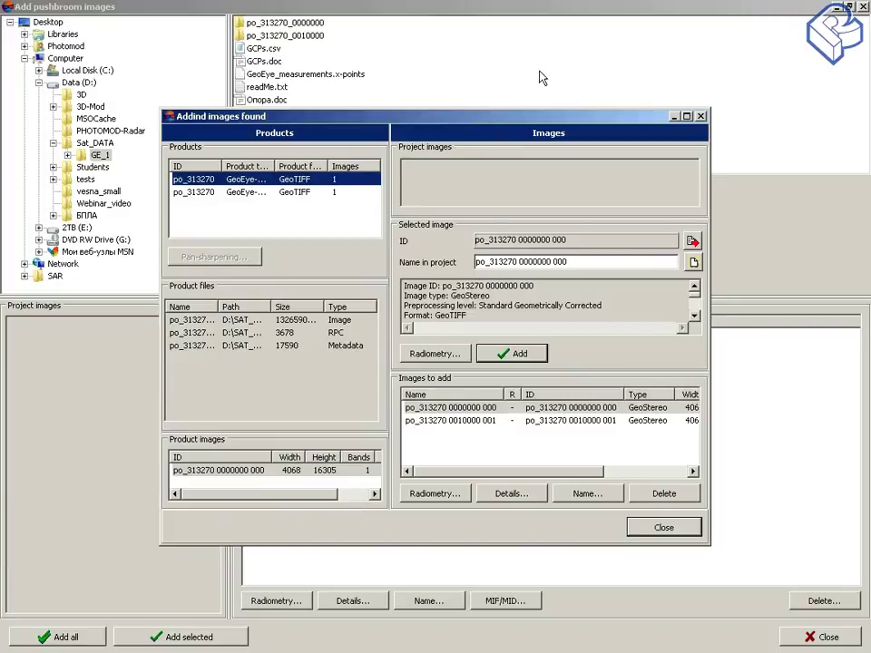
{"action": "left_click_drag", "start_coordinate": [468, 118], "coordinate": [422, 87]}
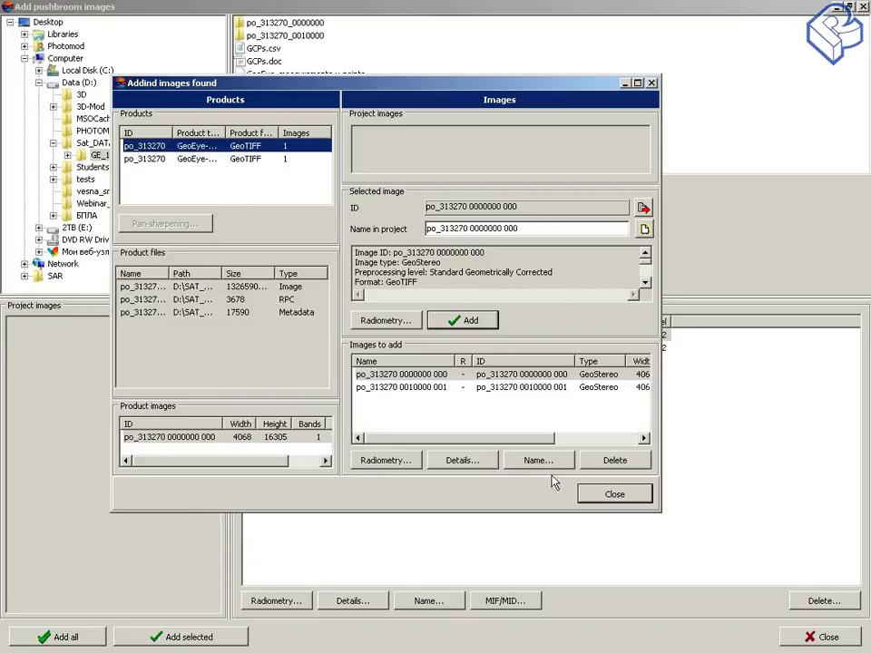
{"action": "left_click", "coordinate": [614, 495]}
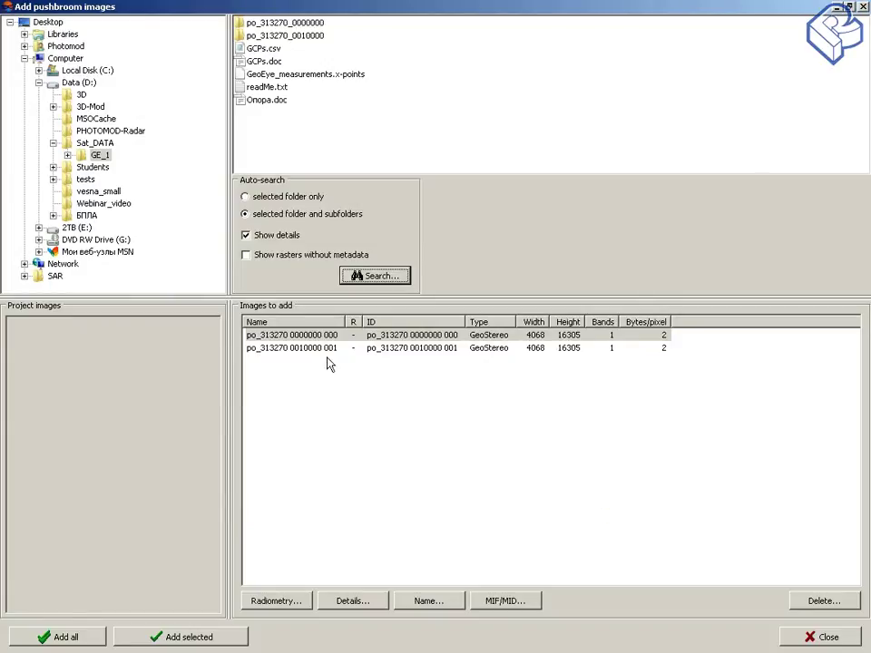
{"action": "left_click", "coordinate": [337, 334]}
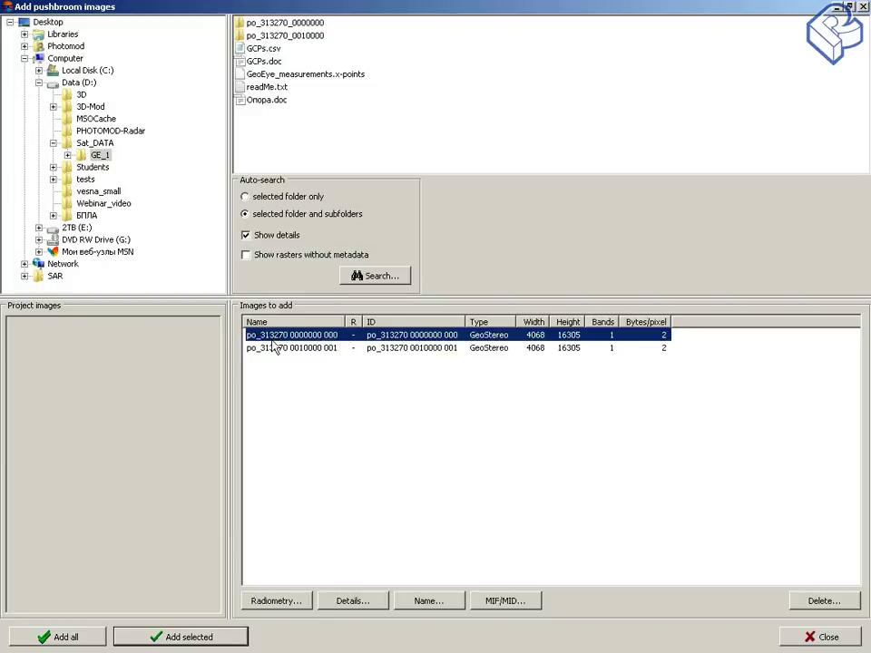
{"action": "left_click", "coordinate": [275, 603]}
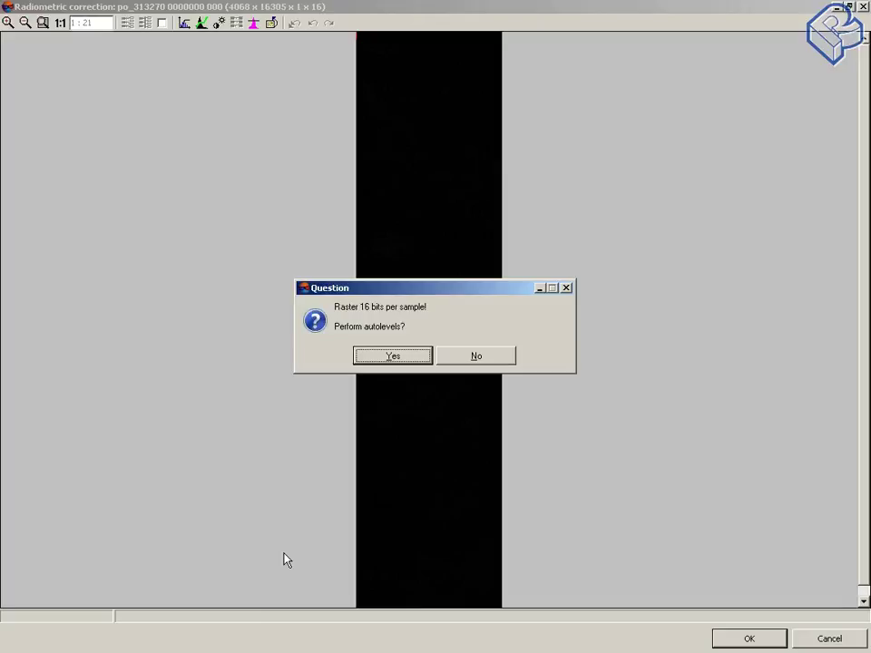
{"action": "left_click", "coordinate": [392, 359]}
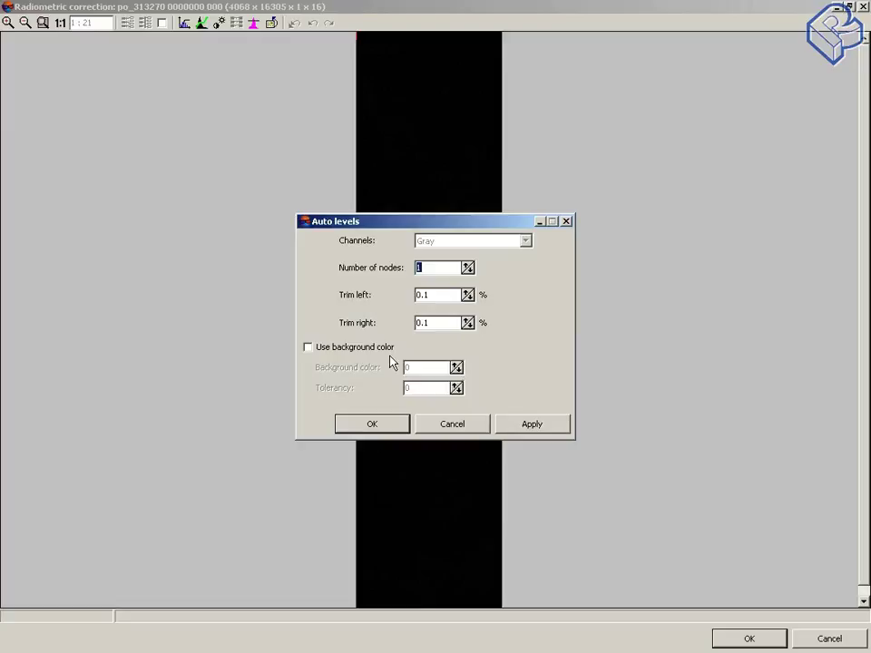
{"action": "left_click", "coordinate": [372, 424]}
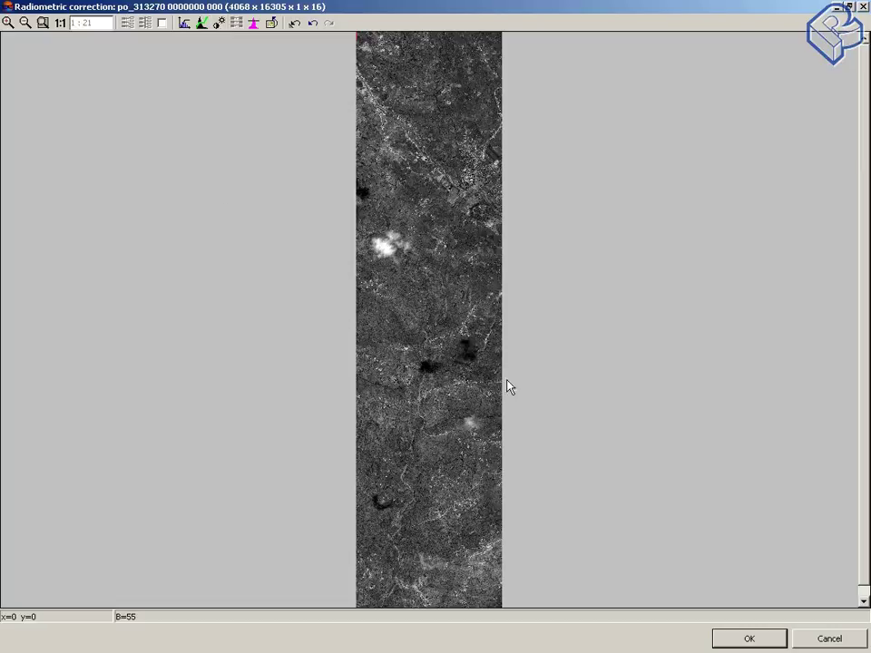
{"action": "left_click", "coordinate": [219, 22]}
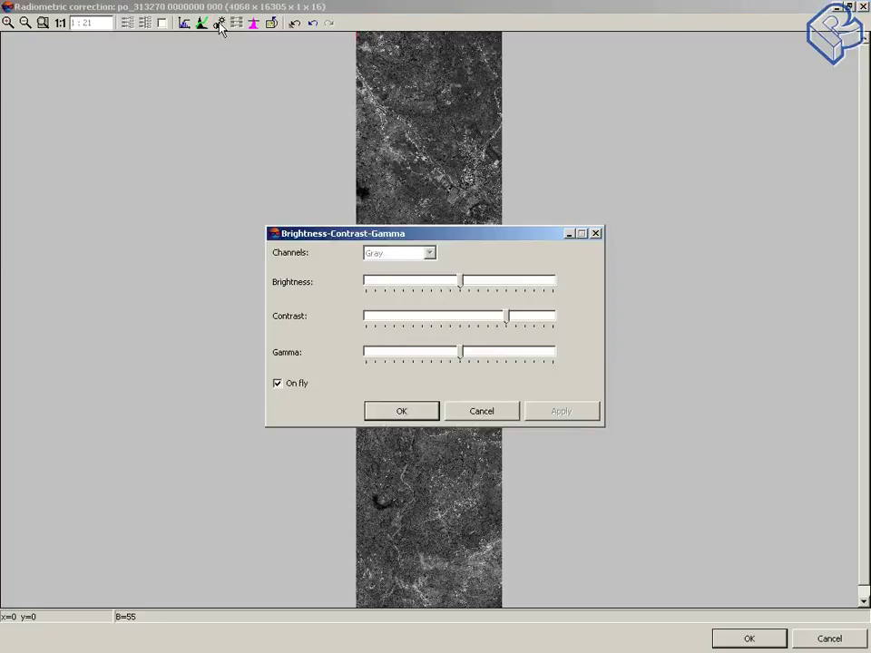
{"action": "left_click", "coordinate": [509, 411]}
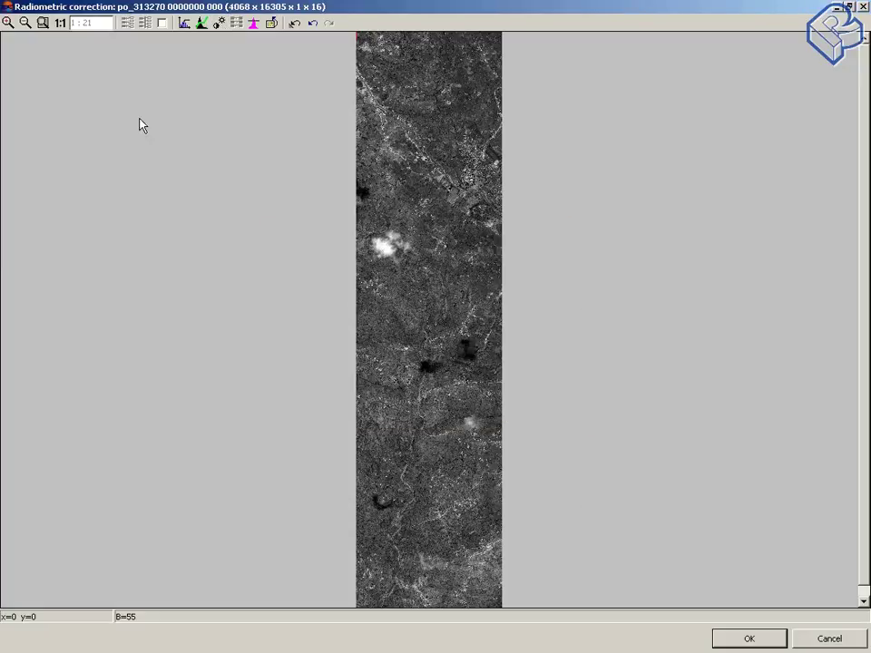
{"action": "left_click", "coordinate": [203, 24]}
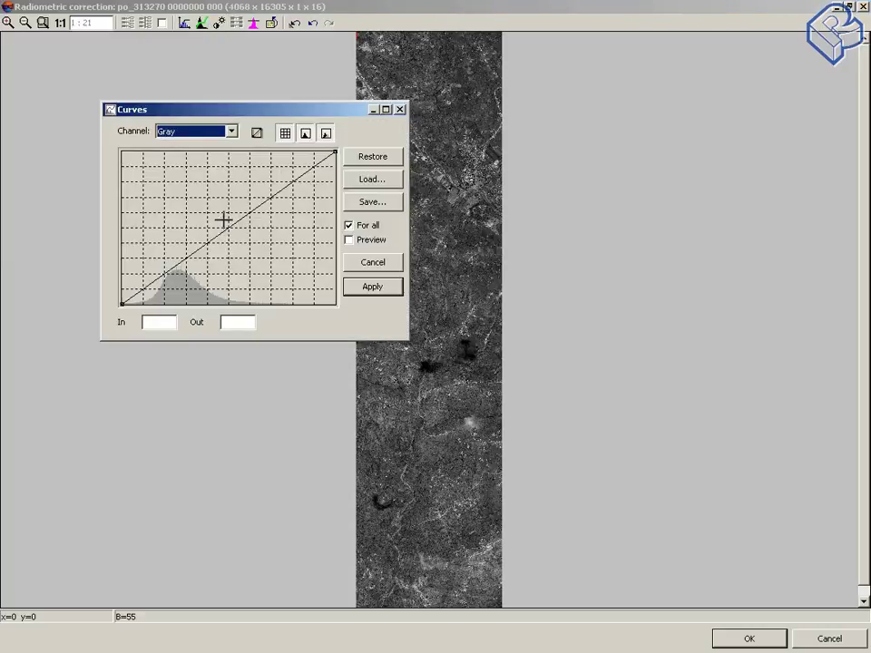
{"action": "left_click_drag", "start_coordinate": [224, 219], "coordinate": [211, 208]}
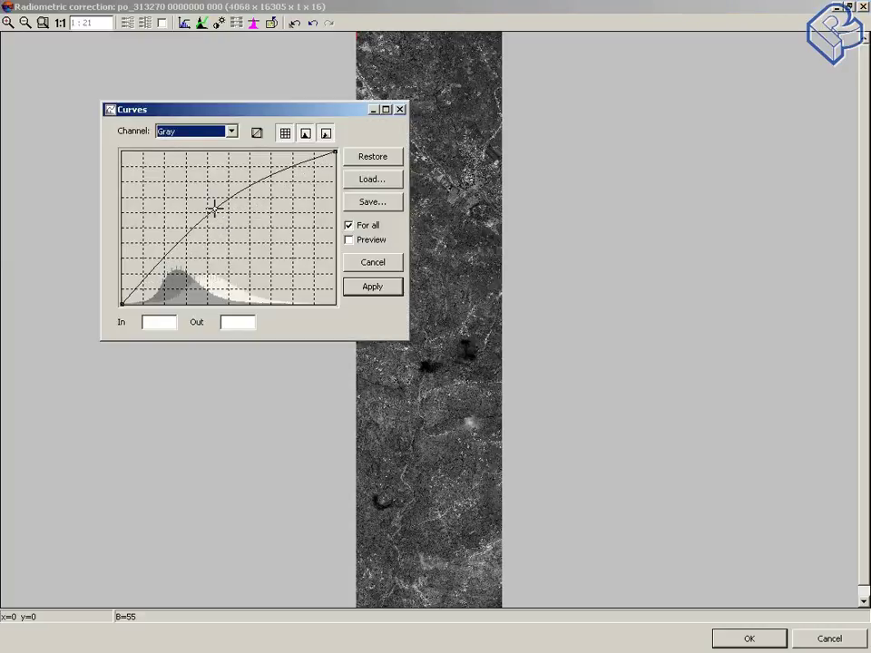
{"action": "left_click", "coordinate": [349, 240]}
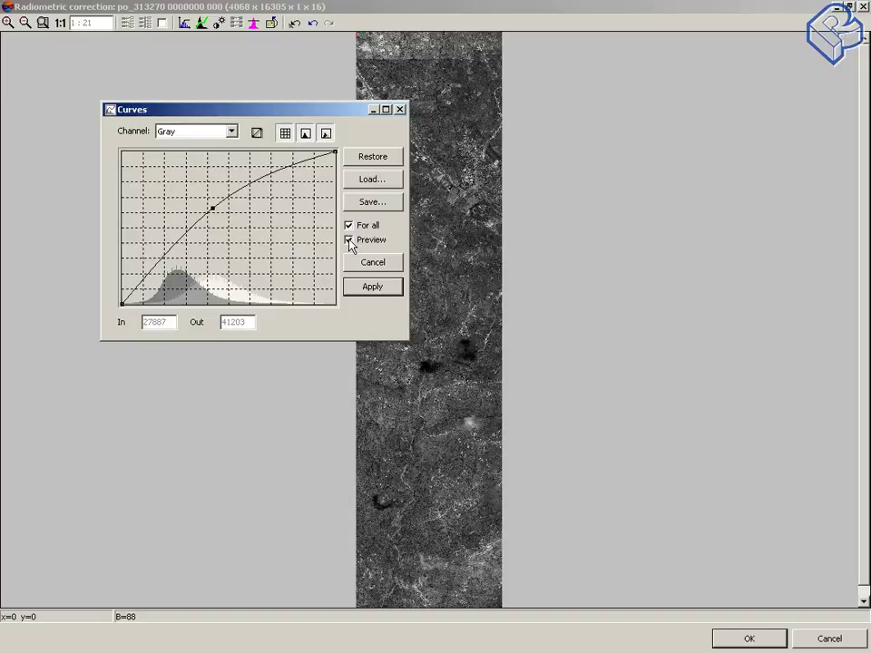
{"action": "left_click", "coordinate": [374, 290]}
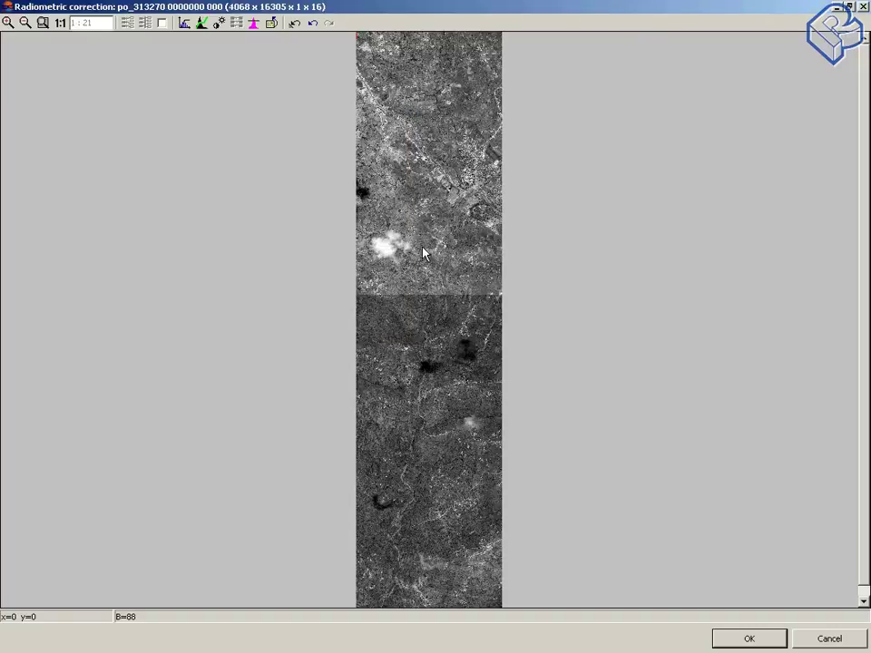
- Inspect the brightened image at 1:1 scale and accept its radiometric correction
{"action": "left_click", "coordinate": [62, 24]}
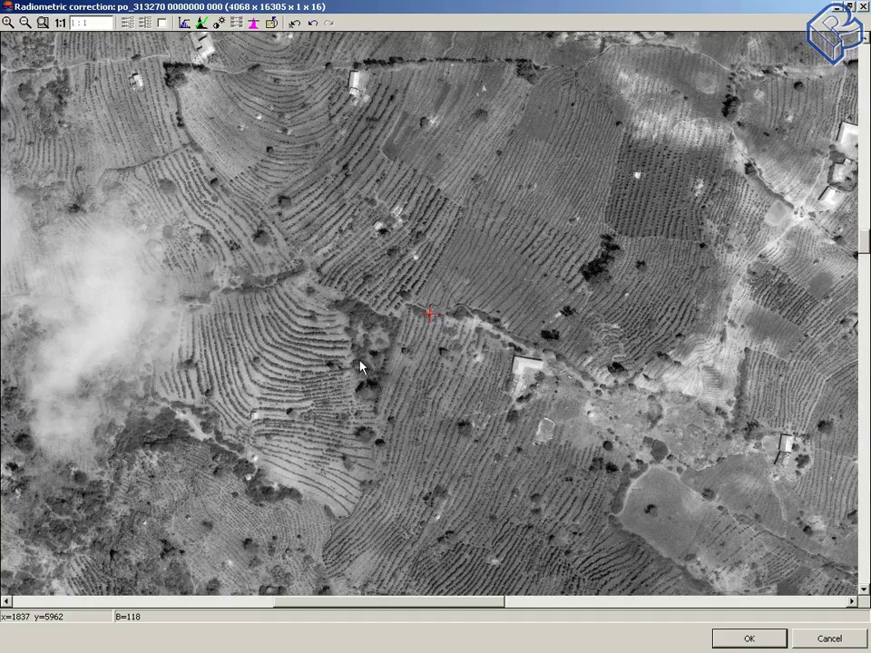
{"action": "left_click_drag", "start_coordinate": [530, 282], "coordinate": [426, 413]}
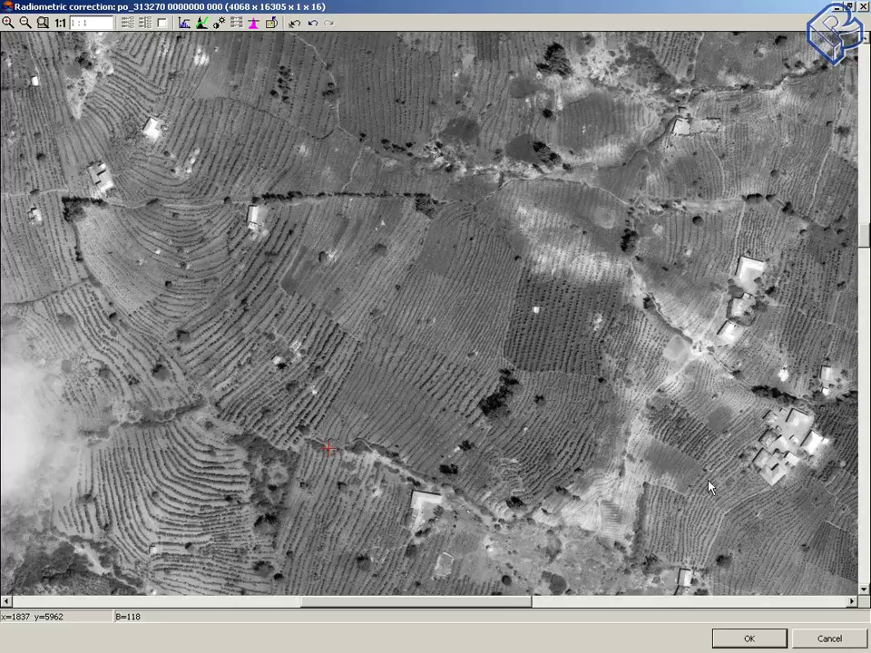
{"action": "left_click", "coordinate": [770, 638]}
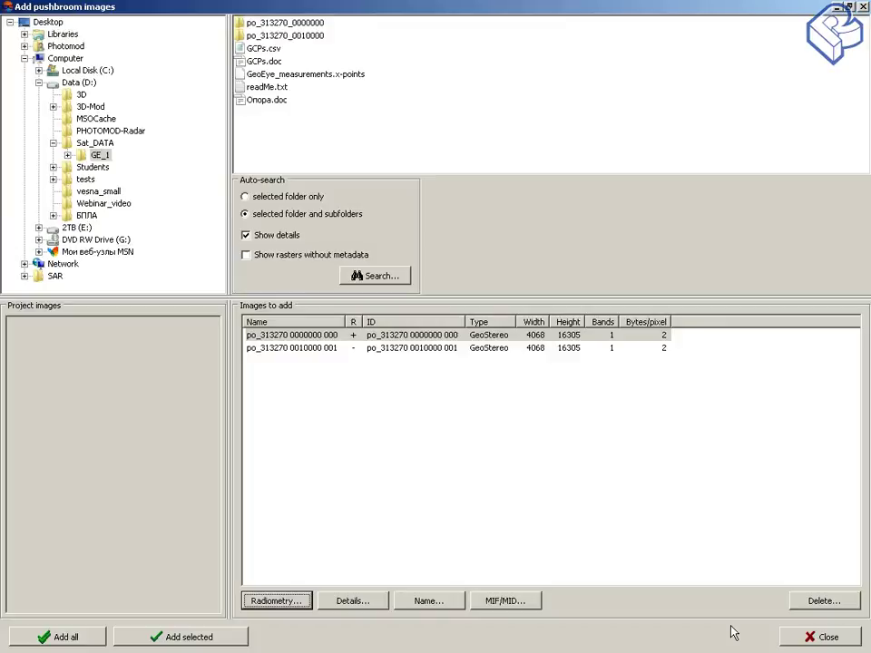
{"action": "left_click", "coordinate": [295, 349]}
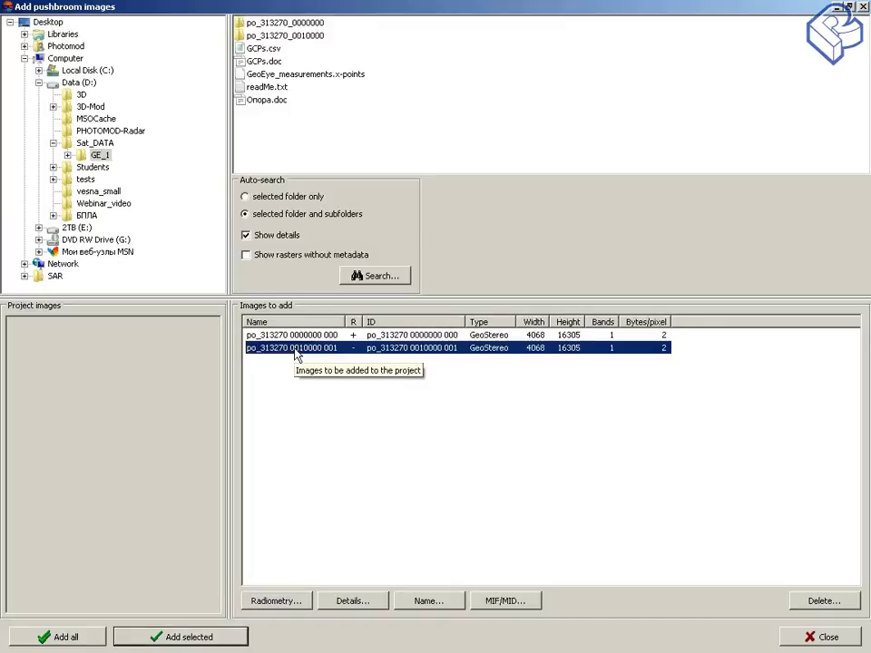
{"action": "left_click", "coordinate": [276, 601]}
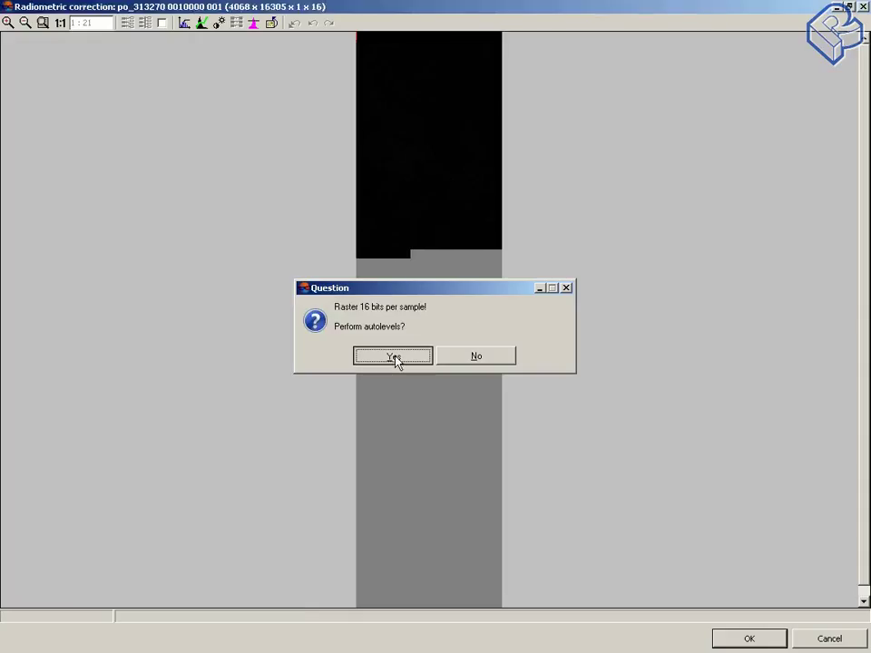
{"action": "left_click", "coordinate": [395, 357]}
{"action": "left_click", "coordinate": [374, 423]}
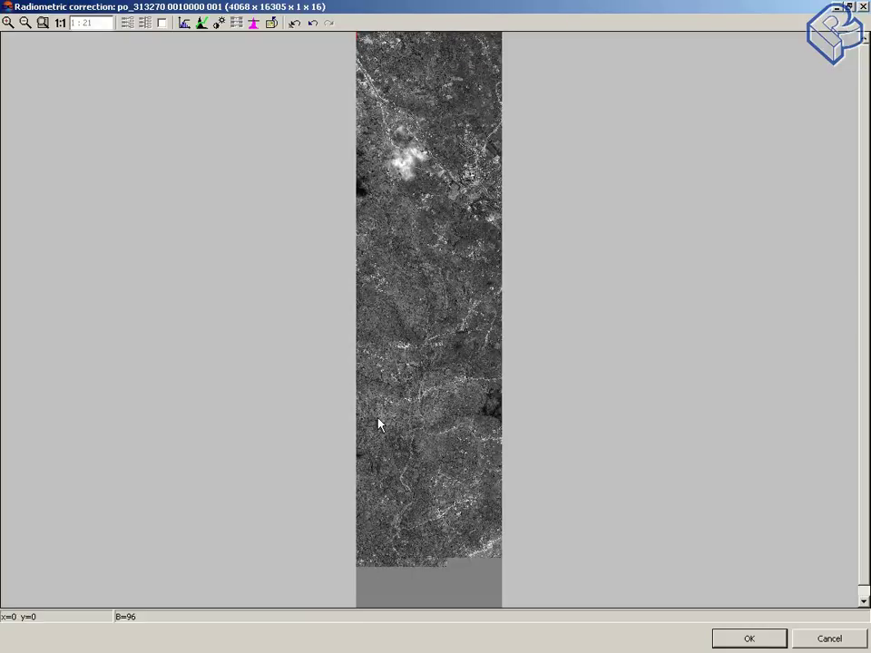
{"action": "left_click", "coordinate": [60, 22]}
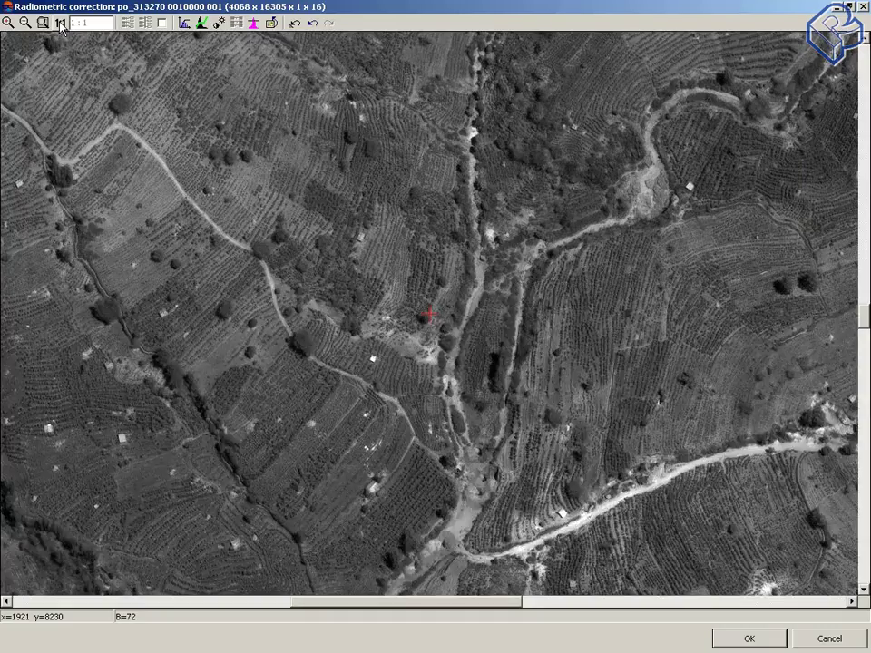
{"action": "left_click", "coordinate": [184, 24]}
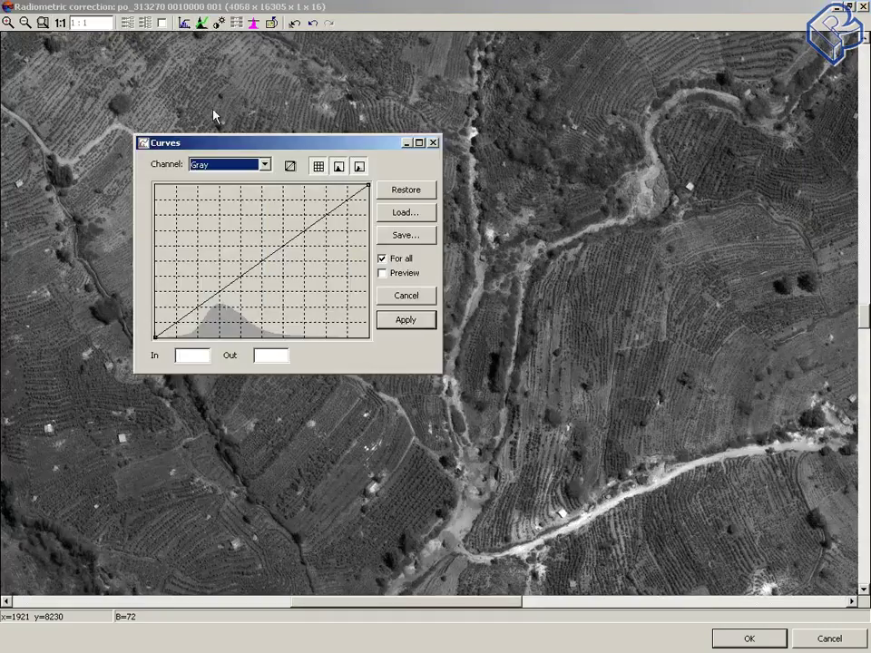
{"action": "mouse_move", "coordinate": [259, 257]}
{"action": "left_mouse_down"}
{"action": "mouse_move", "coordinate": [245, 233]}
{"action": "mouse_move", "coordinate": [253, 244]}
{"action": "left_mouse_up"}
{"action": "left_click", "coordinate": [382, 273]}
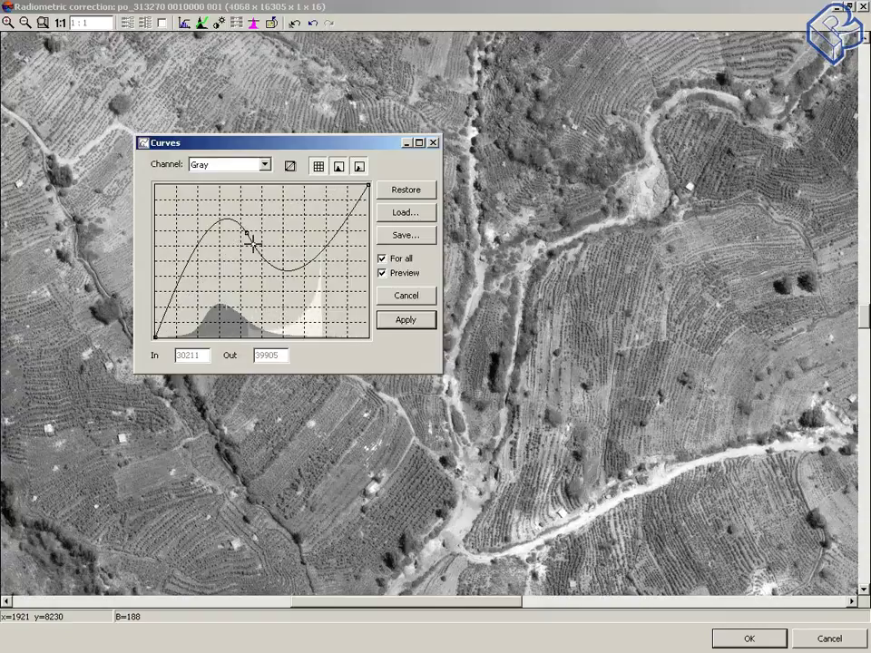
{"action": "left_click", "coordinate": [249, 270]}
{"action": "left_click", "coordinate": [291, 247]}
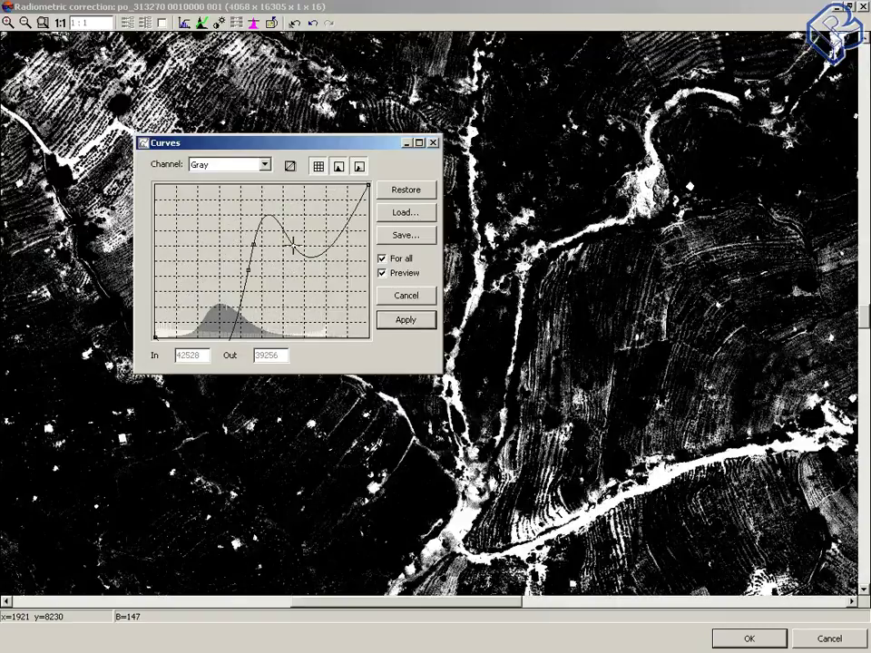
{"action": "left_click_drag", "start_coordinate": [255, 245], "coordinate": [296, 244]}
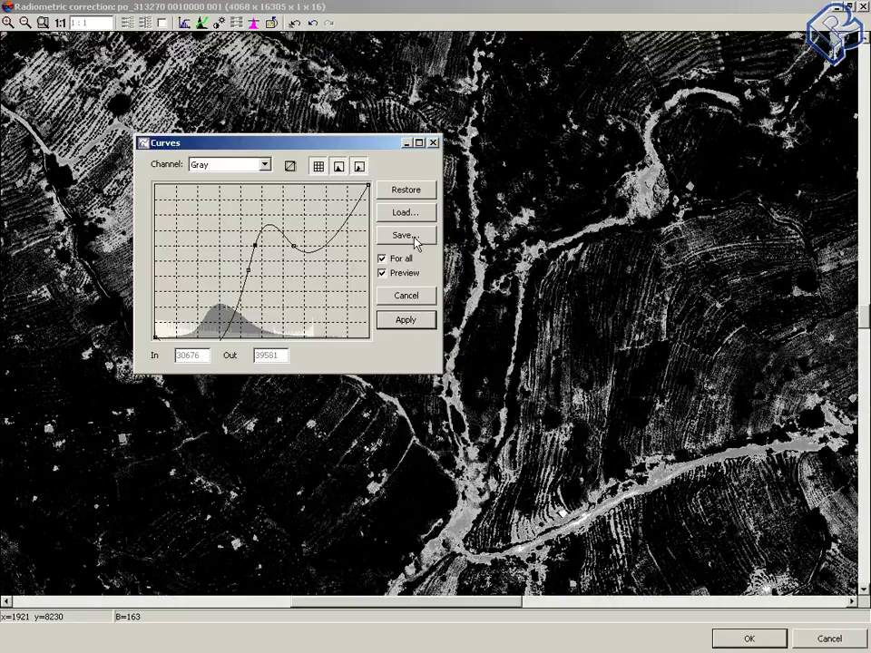
{"action": "left_click", "coordinate": [413, 298]}
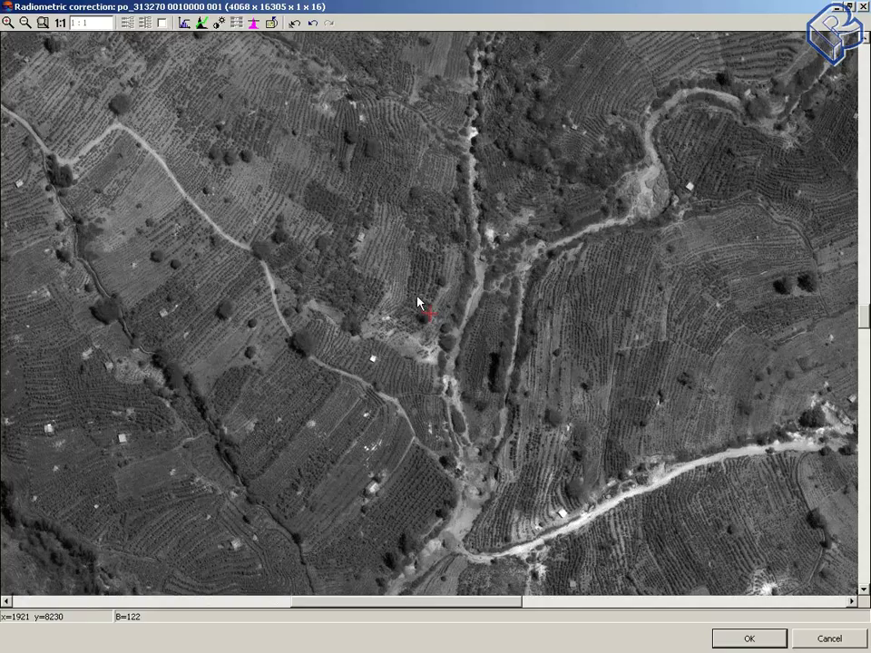
- Raise the second image's Gray curve at In 29282 to Out 43474 with preview, apply it and accept the radiometric correction
{"action": "left_click", "coordinate": [202, 24]}
{"action": "left_click_drag", "start_coordinate": [288, 270], "coordinate": [266, 251]}
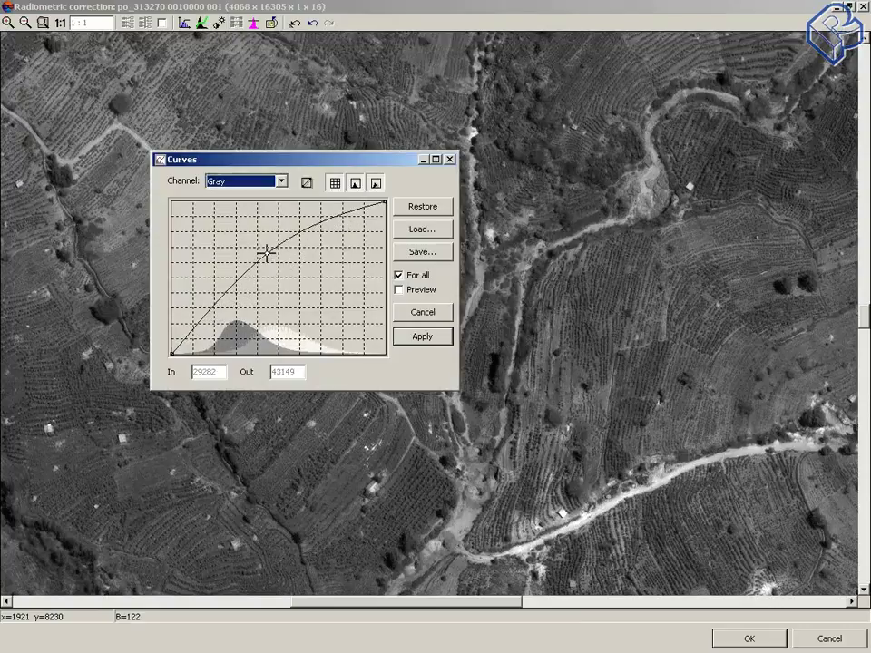
{"action": "left_click", "coordinate": [399, 289]}
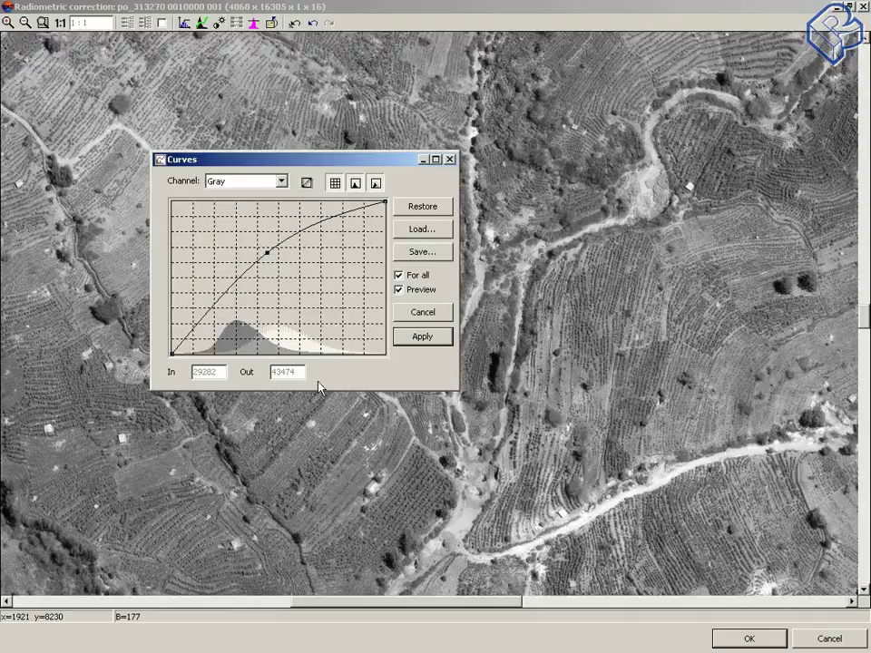
{"action": "left_click", "coordinate": [432, 339]}
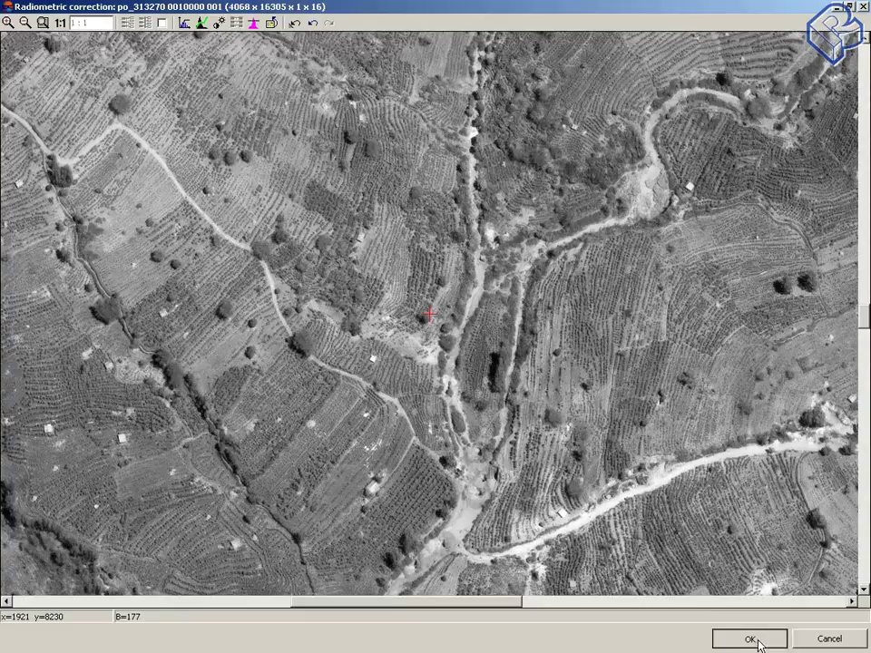
{"action": "left_click", "coordinate": [749, 637]}
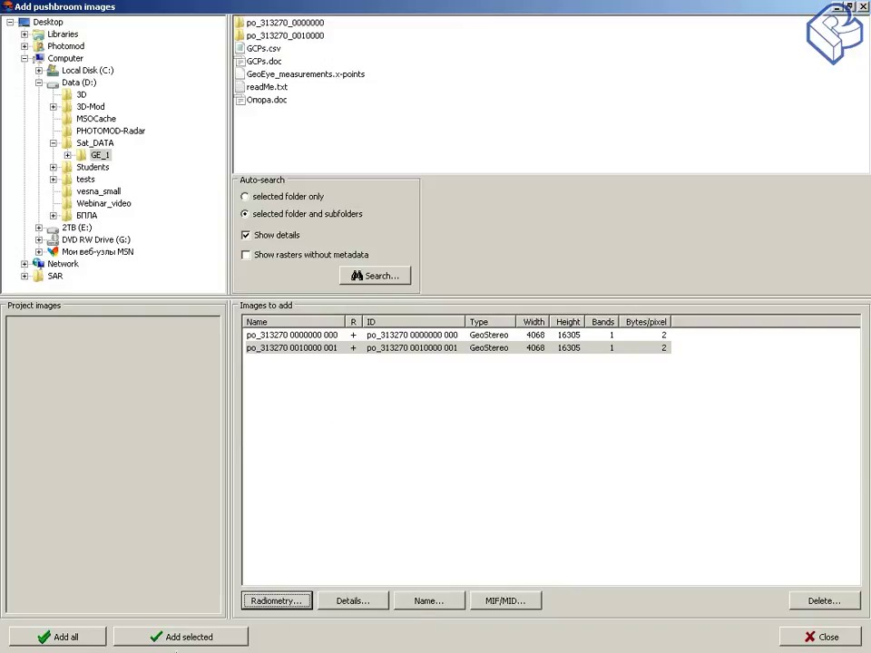
- Start adding all listed images, decline a project Images folder, and create GE_images_3 under Projects as the output folder
{"action": "left_click", "coordinate": [78, 639]}
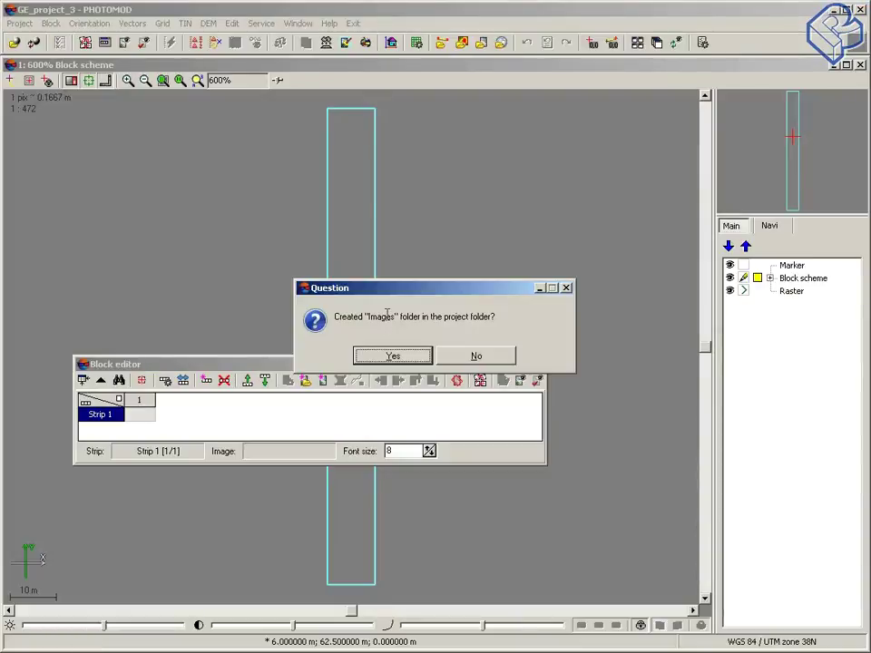
{"action": "left_click", "coordinate": [476, 362]}
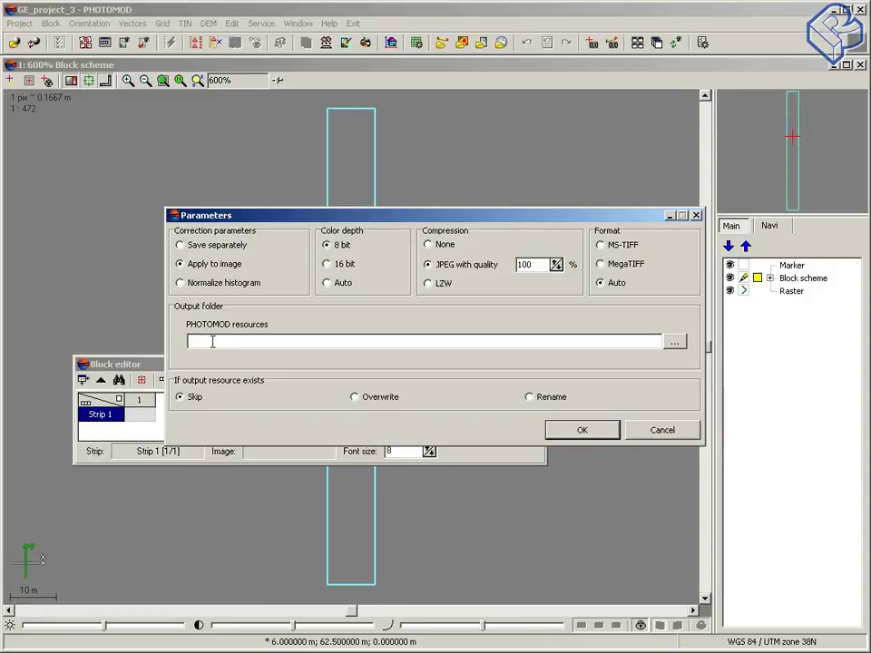
{"action": "left_click", "coordinate": [674, 342]}
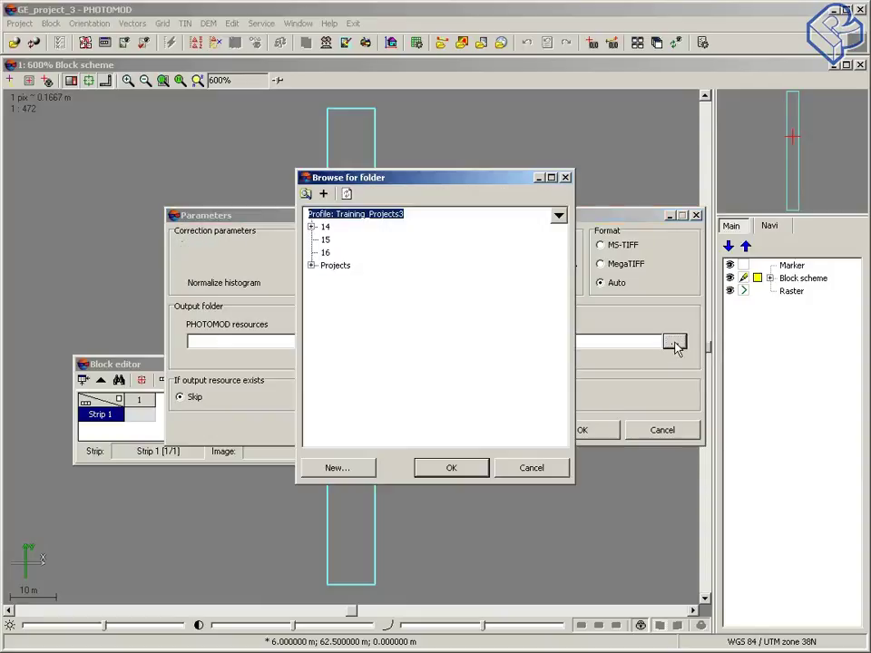
{"action": "left_click", "coordinate": [336, 265]}
{"action": "double_click", "coordinate": [346, 275]}
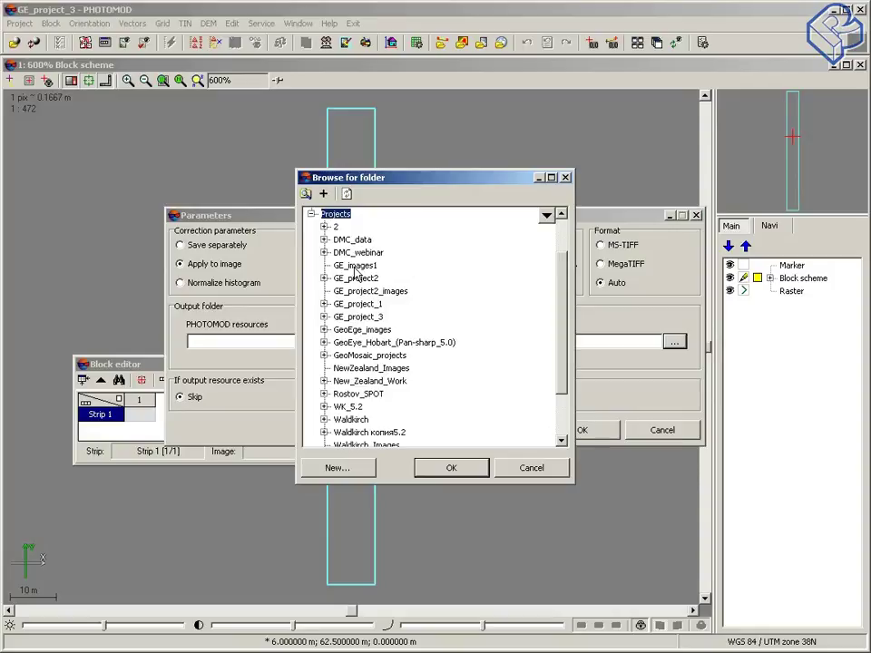
{"action": "left_click", "coordinate": [341, 471]}
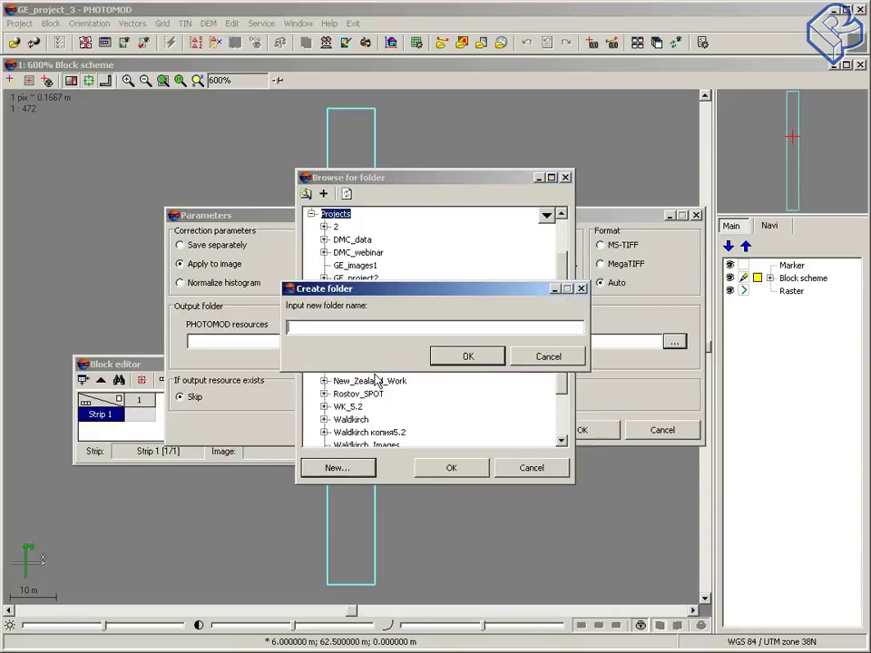
{"action": "type", "text": "GE_imag"}
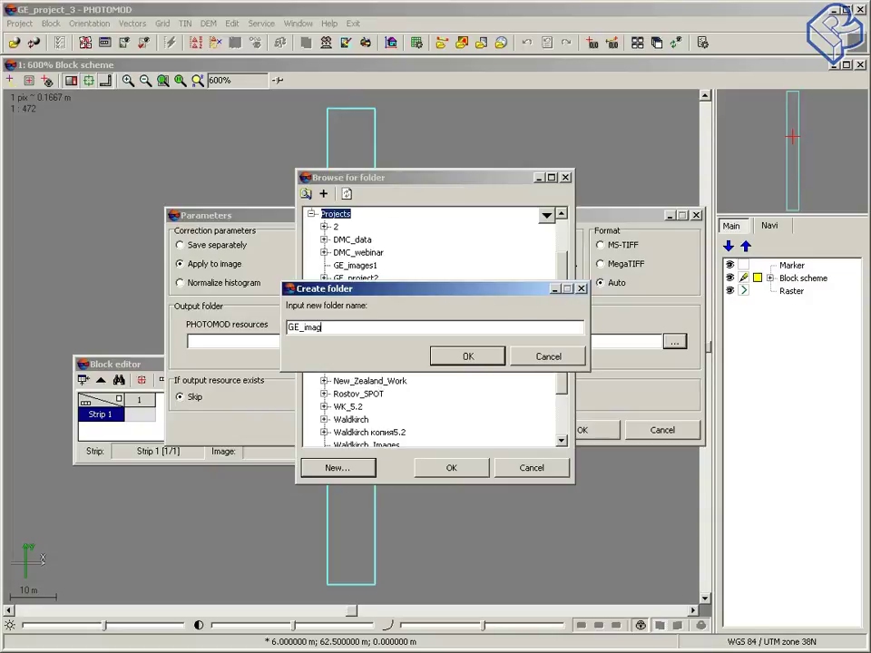
{"action": "type", "text": "es_3"}
{"action": "left_click", "coordinate": [481, 355]}
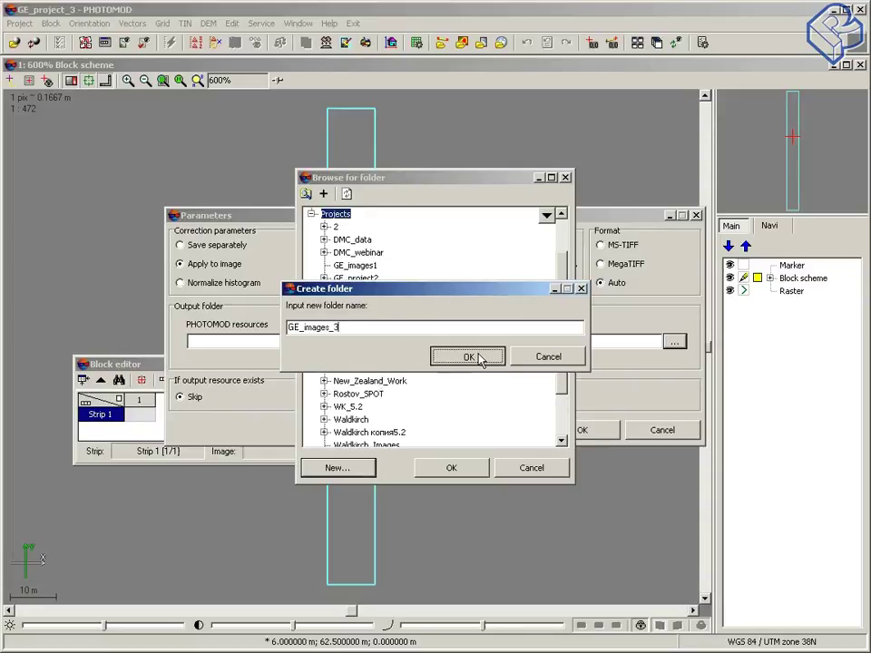
{"action": "left_click", "coordinate": [468, 473]}
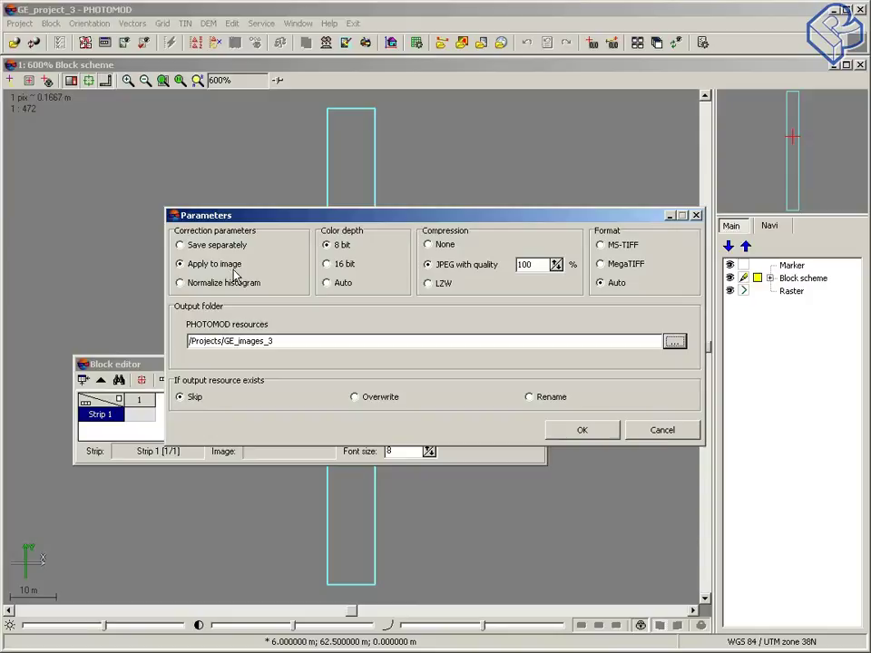
- Add both images to Strip 1 with corrections applied as 8 bit JPEG at 100% quality, and move the block editor aside
{"action": "left_click", "coordinate": [586, 431]}
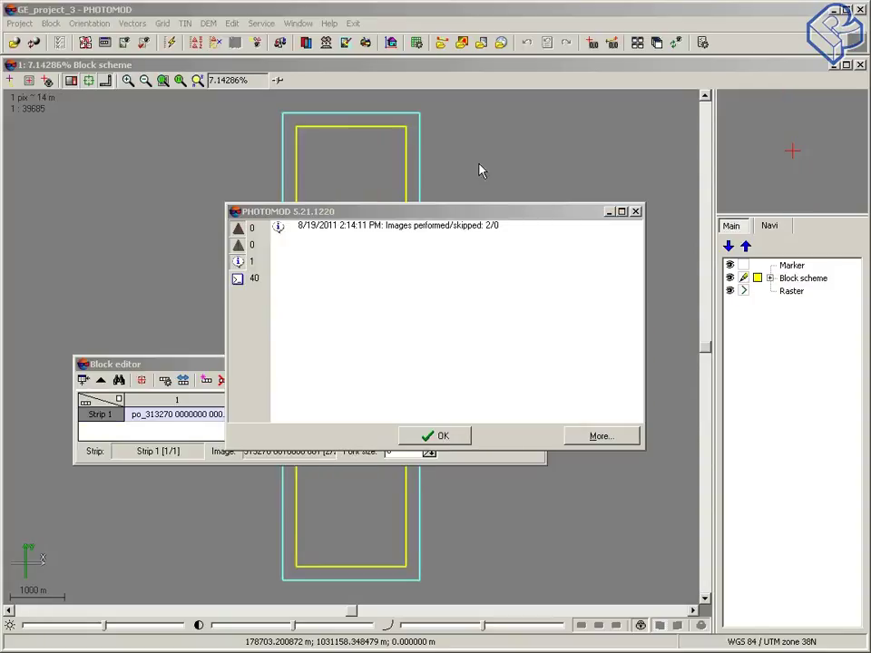
{"action": "left_click", "coordinate": [439, 438]}
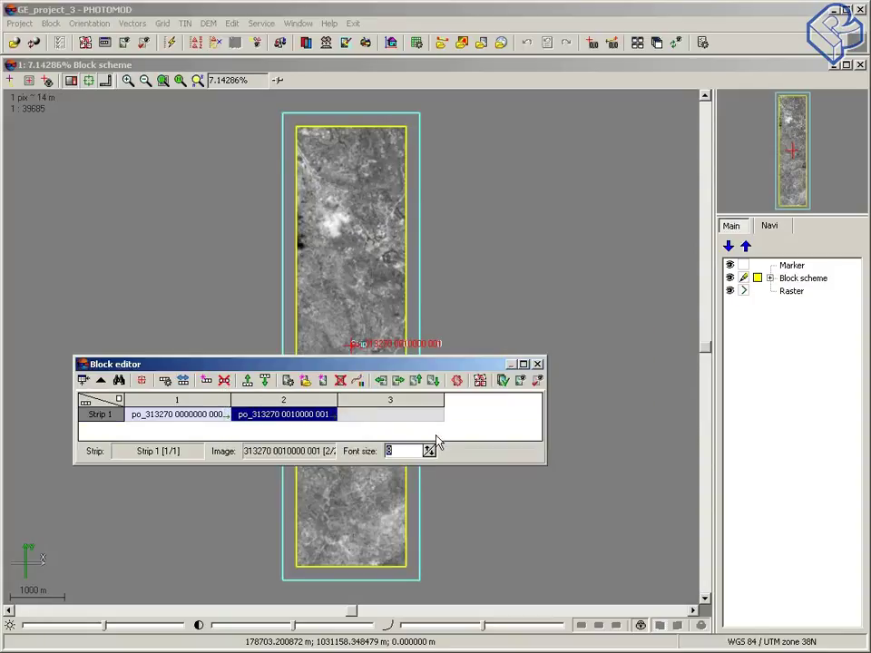
{"action": "left_click_drag", "start_coordinate": [299, 369], "coordinate": [481, 349]}
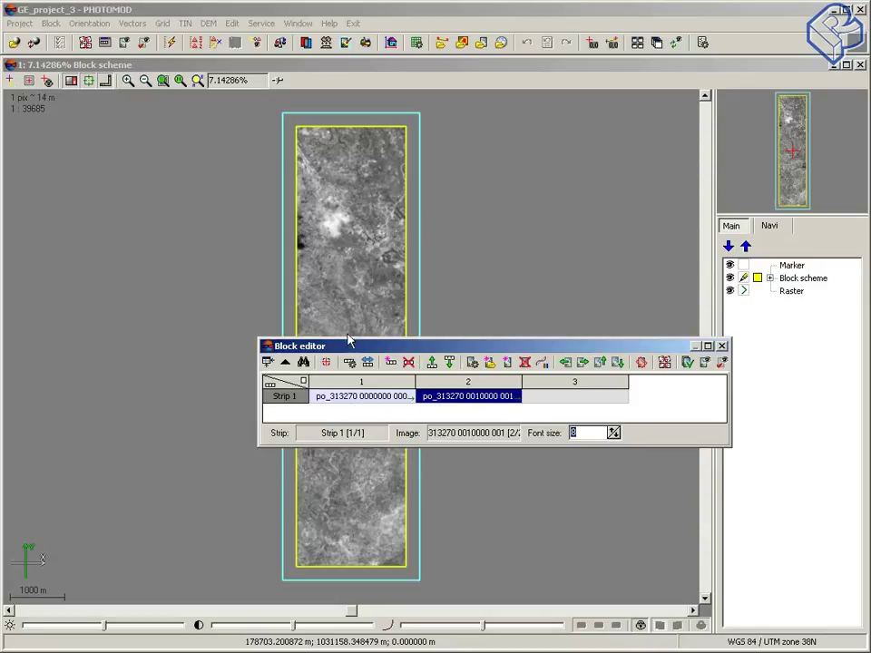
{"action": "mouse_move", "coordinate": [351, 349]}
{"action": "left_mouse_down"}
{"action": "mouse_move", "coordinate": [500, 283]}
{"action": "mouse_move", "coordinate": [509, 260]}
{"action": "mouse_move", "coordinate": [447, 257]}
{"action": "left_mouse_up"}
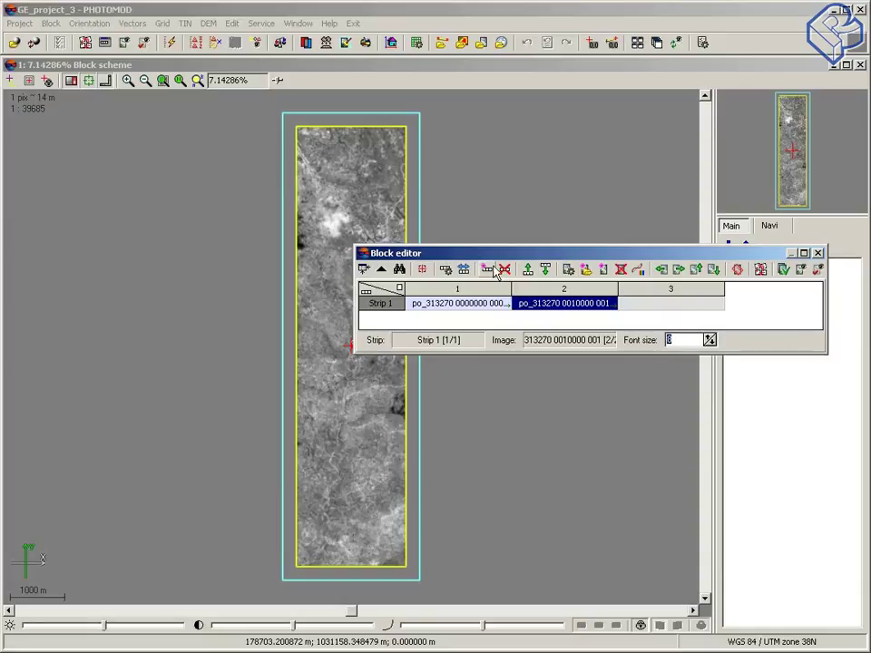
{"action": "left_click_drag", "start_coordinate": [470, 260], "coordinate": [445, 338]}
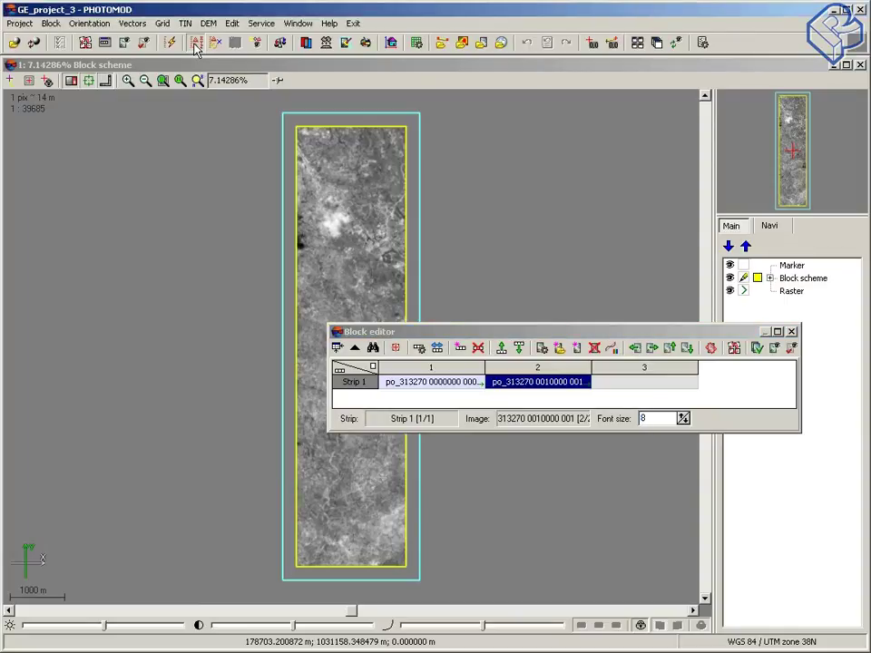
- Open the ground control point list, start a catalogue import and review the contents of GCPs.csv in Notepad
{"action": "left_click", "coordinate": [195, 44]}
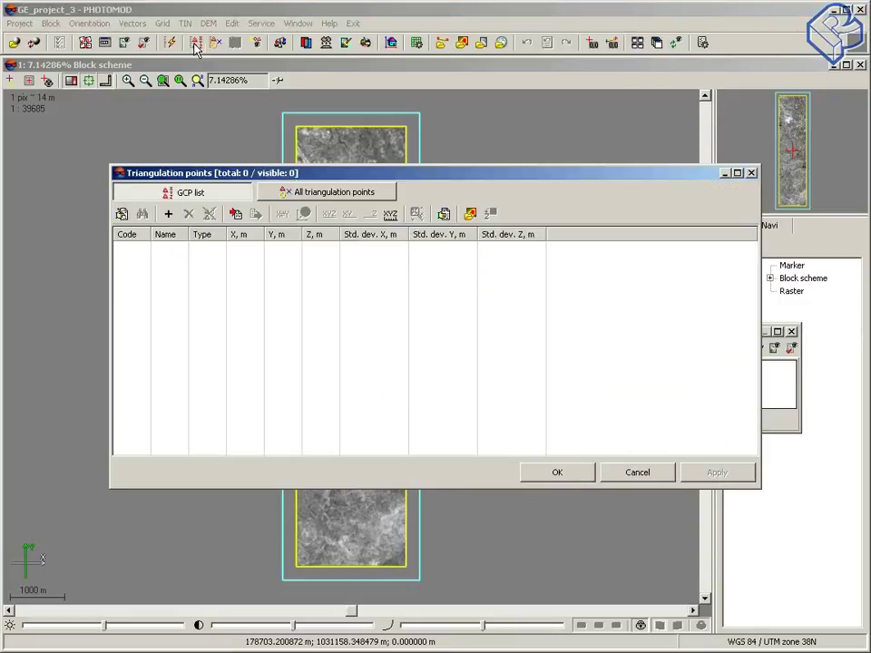
{"action": "left_click", "coordinate": [237, 218]}
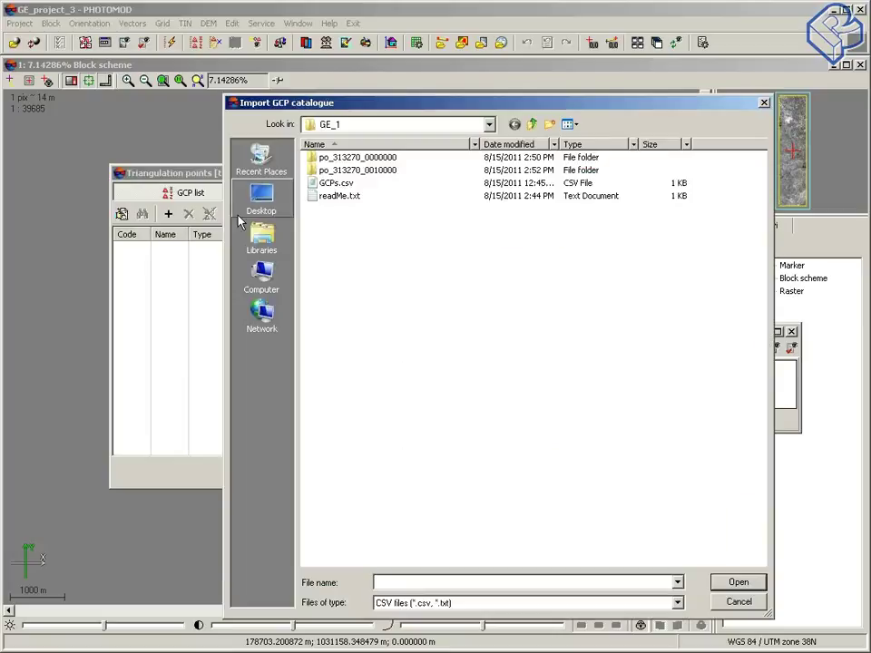
{"action": "left_click", "coordinate": [330, 183]}
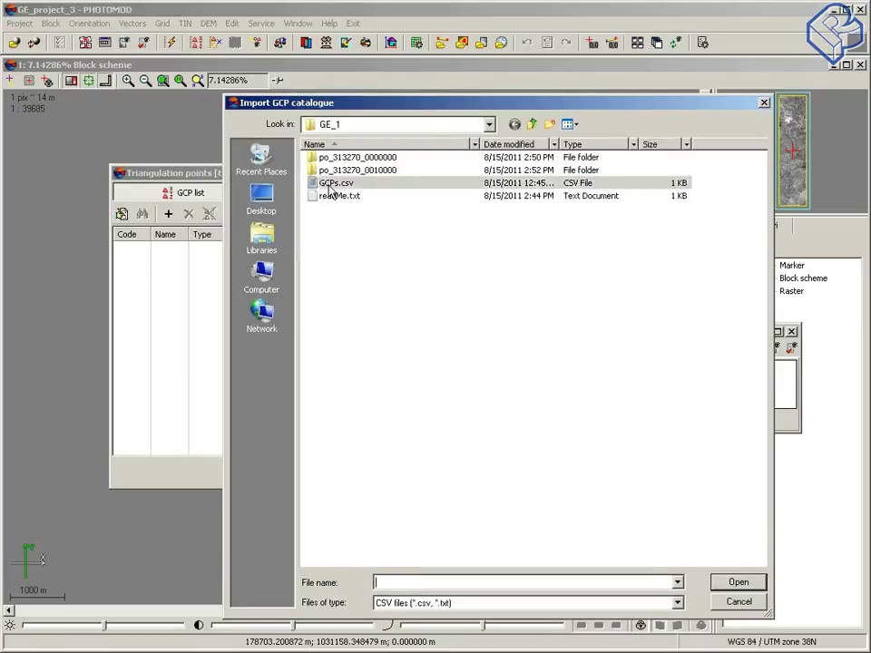
{"action": "right_click", "coordinate": [329, 184]}
{"action": "mouse_move", "coordinate": [508, 265]}
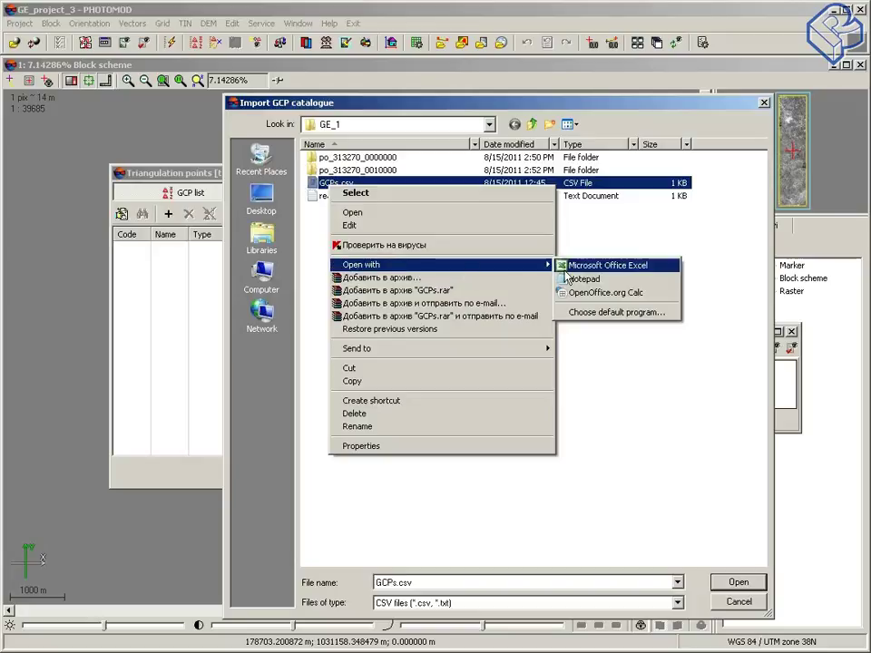
{"action": "left_click", "coordinate": [606, 280]}
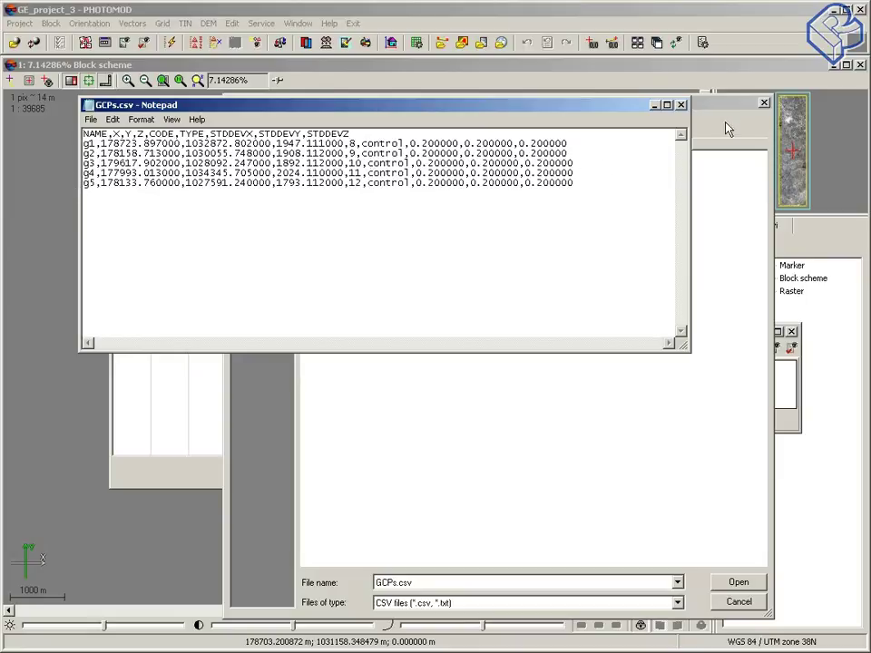
{"action": "left_click", "coordinate": [681, 105]}
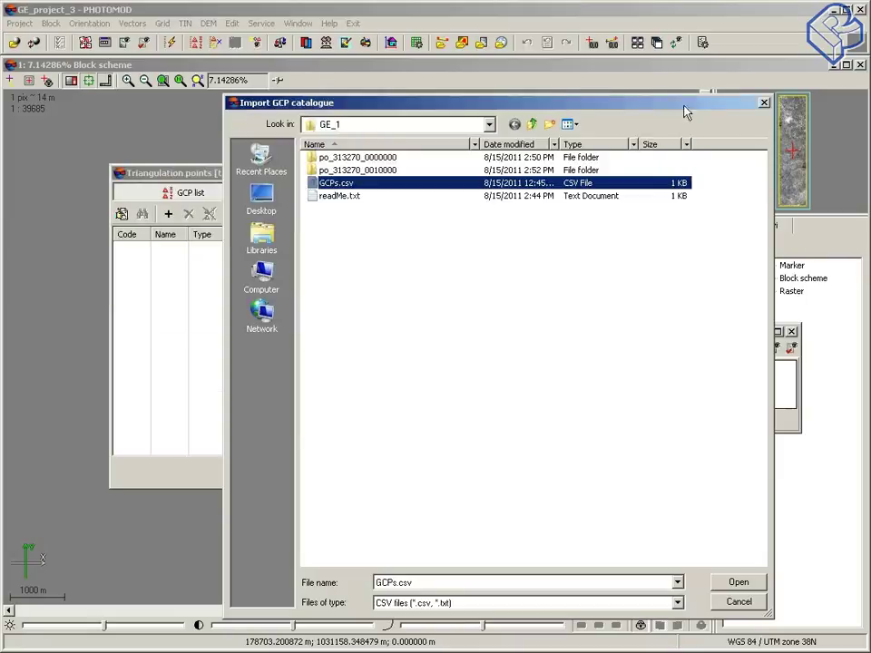
- Load GCPs.csv for import, clear the existing line template and fill it from the file's header line
{"action": "double_click", "coordinate": [355, 189]}
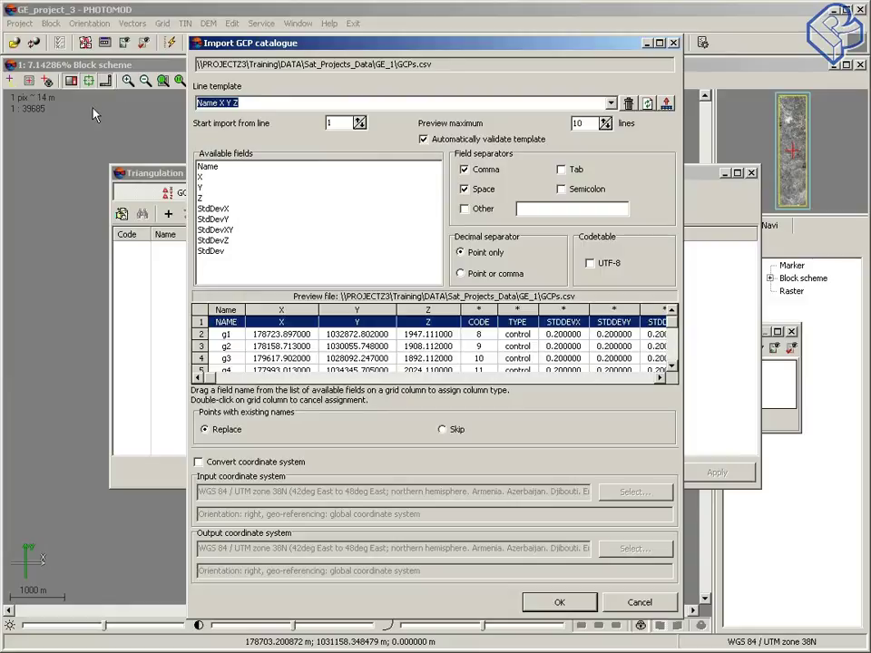
{"action": "key", "text": "Delete"}
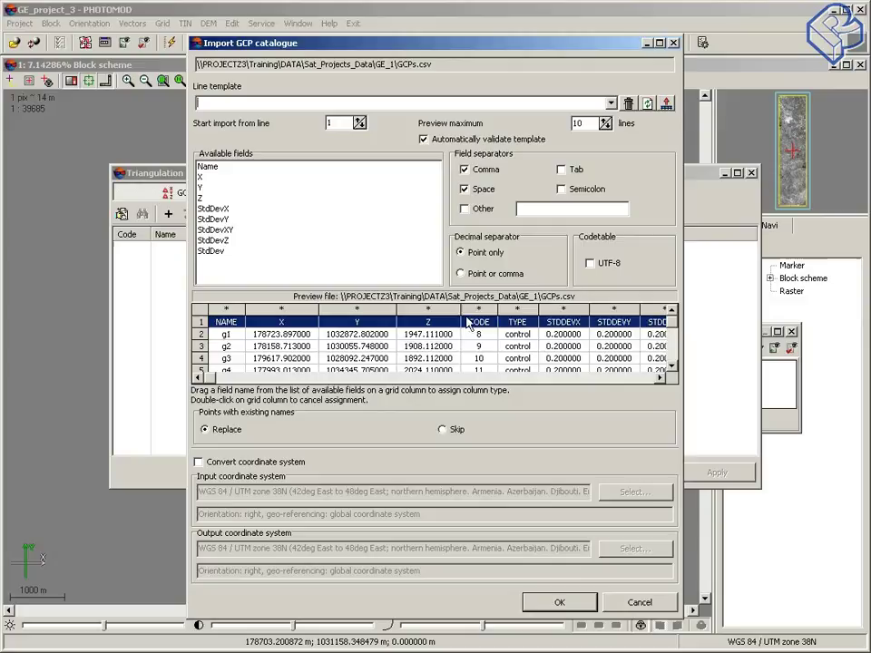
{"action": "left_click", "coordinate": [666, 104]}
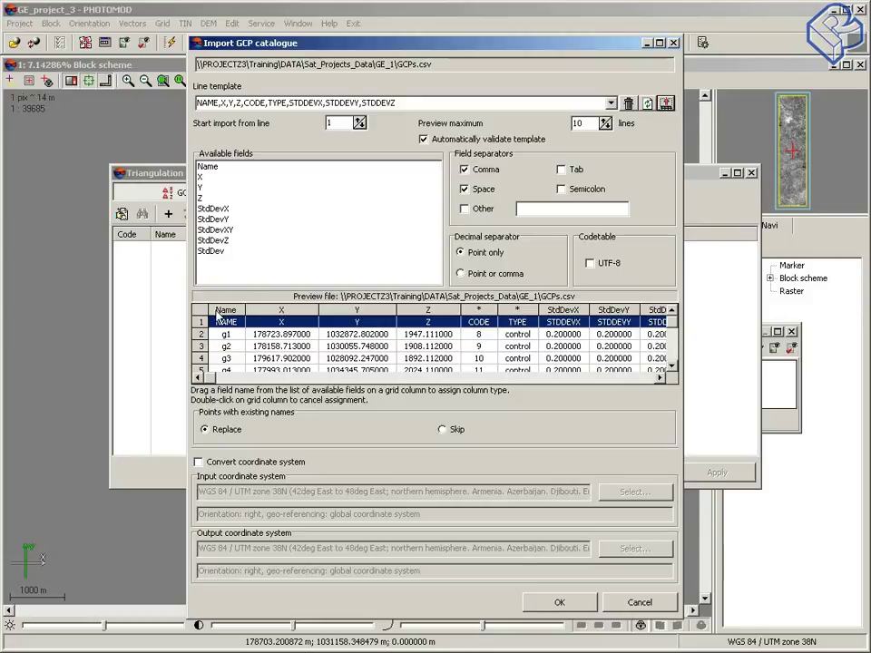
- Clear the standard deviation column assignments and assign StdDevX, StdDevY and StdDevZ to their matching columns in the preview
{"action": "double_click", "coordinate": [565, 314]}
{"action": "double_click", "coordinate": [613, 314]}
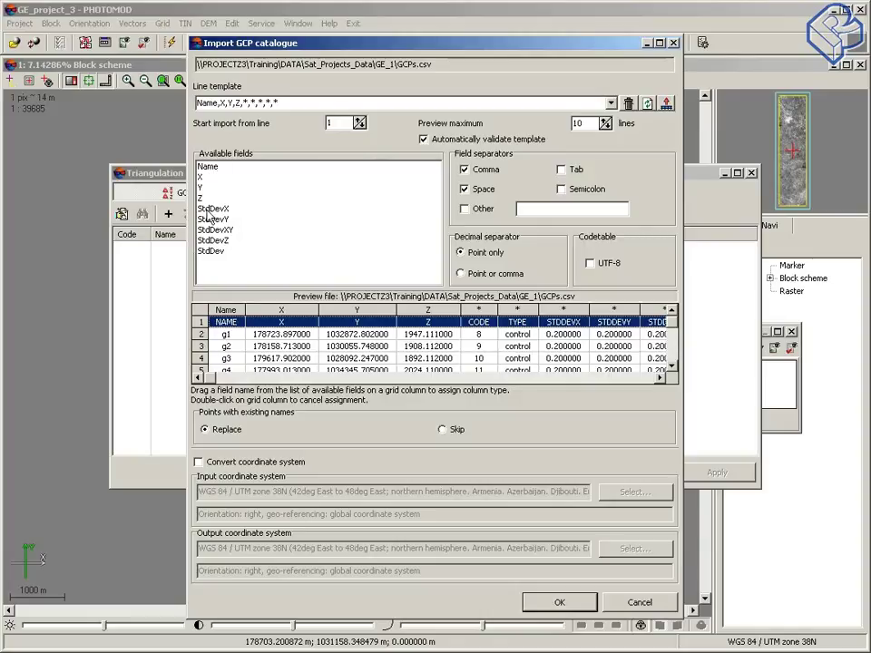
{"action": "left_click_drag", "start_coordinate": [210, 209], "coordinate": [610, 315]}
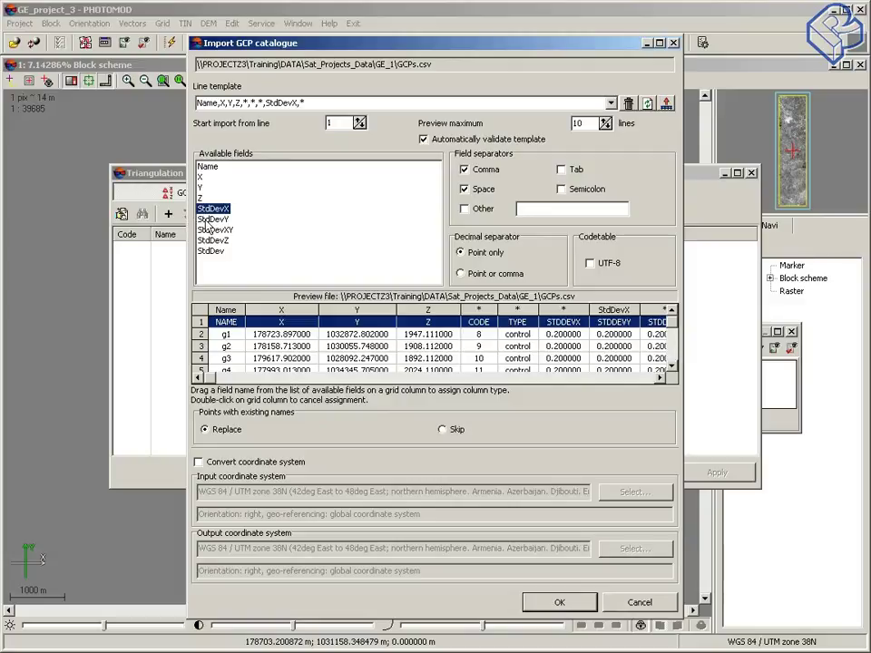
{"action": "left_click_drag", "start_coordinate": [214, 210], "coordinate": [561, 314]}
{"action": "left_click_drag", "start_coordinate": [213, 219], "coordinate": [613, 316]}
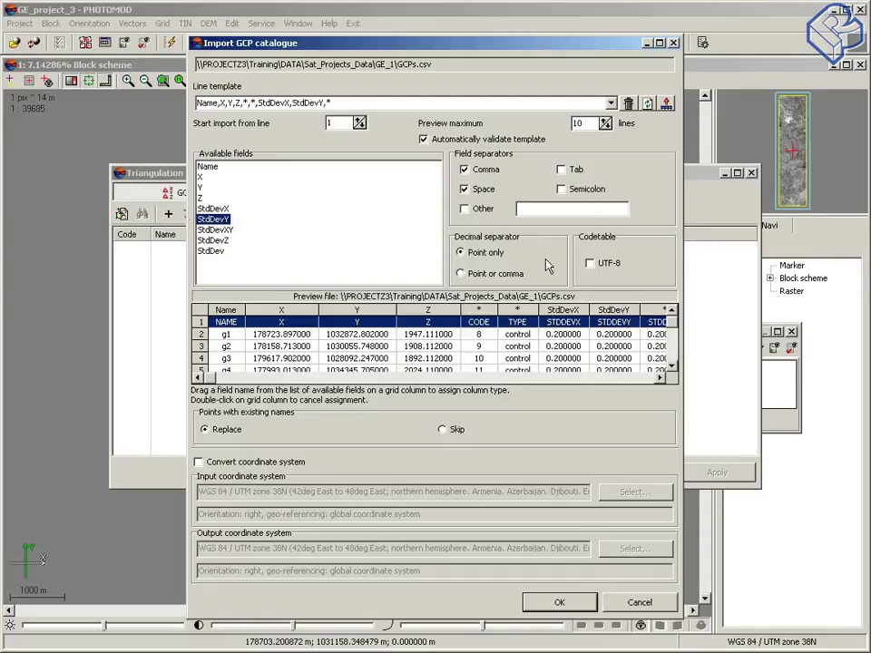
{"action": "left_click_drag", "start_coordinate": [213, 240], "coordinate": [653, 313]}
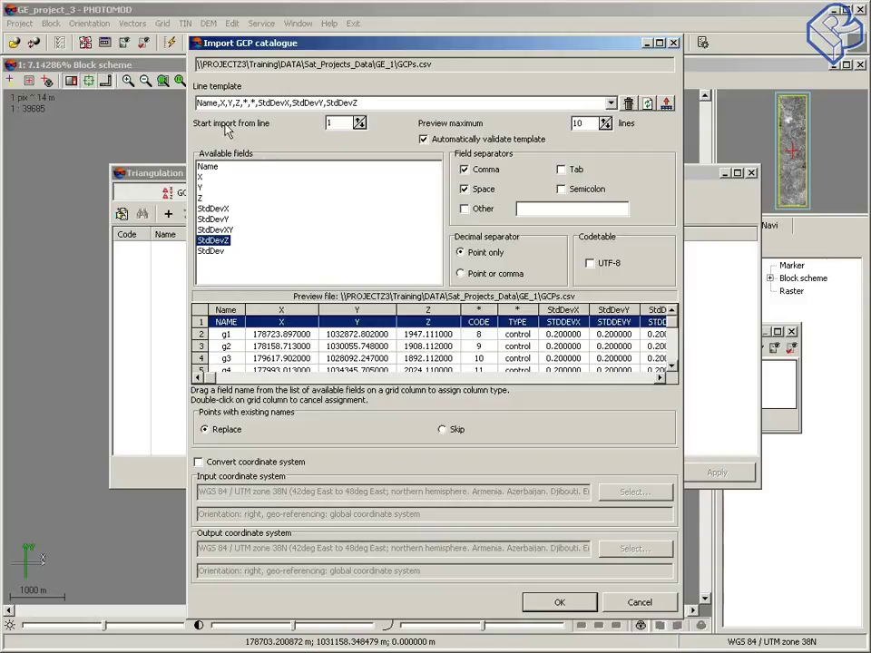
- Start the import from line 2 and import all ground control points g1 to g5
{"action": "left_click", "coordinate": [360, 119]}
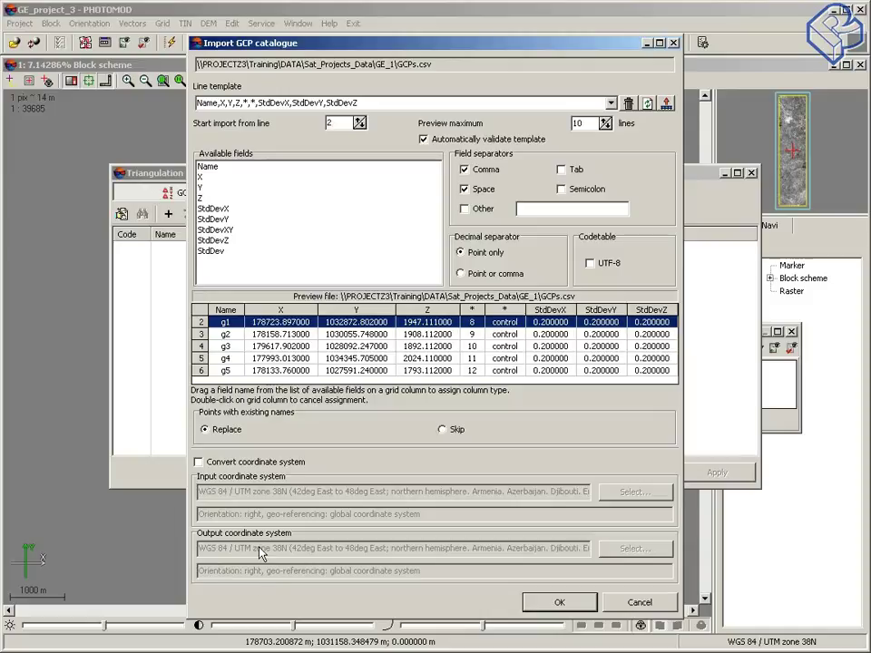
{"action": "left_click", "coordinate": [562, 605]}
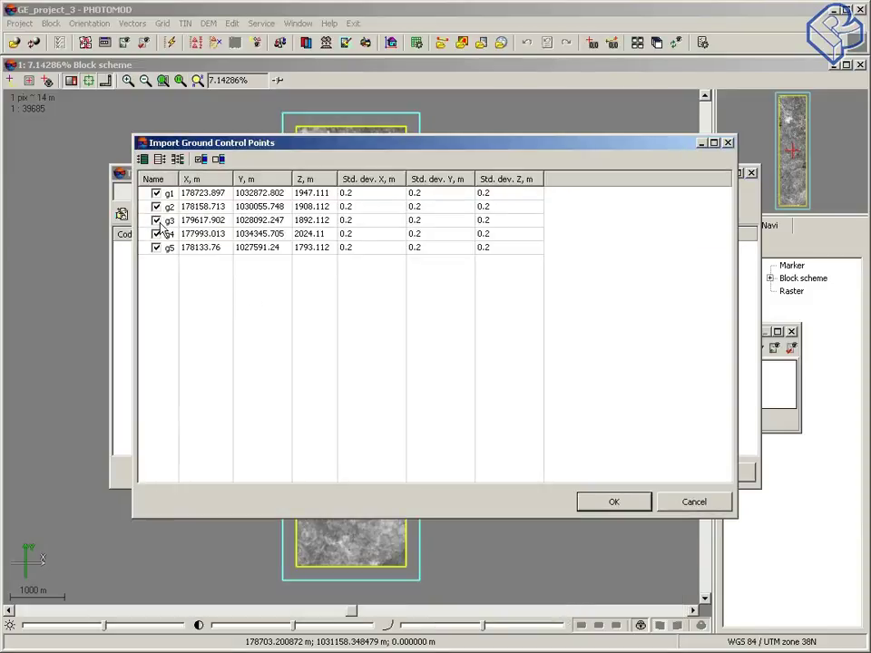
{"action": "left_click", "coordinate": [614, 502]}
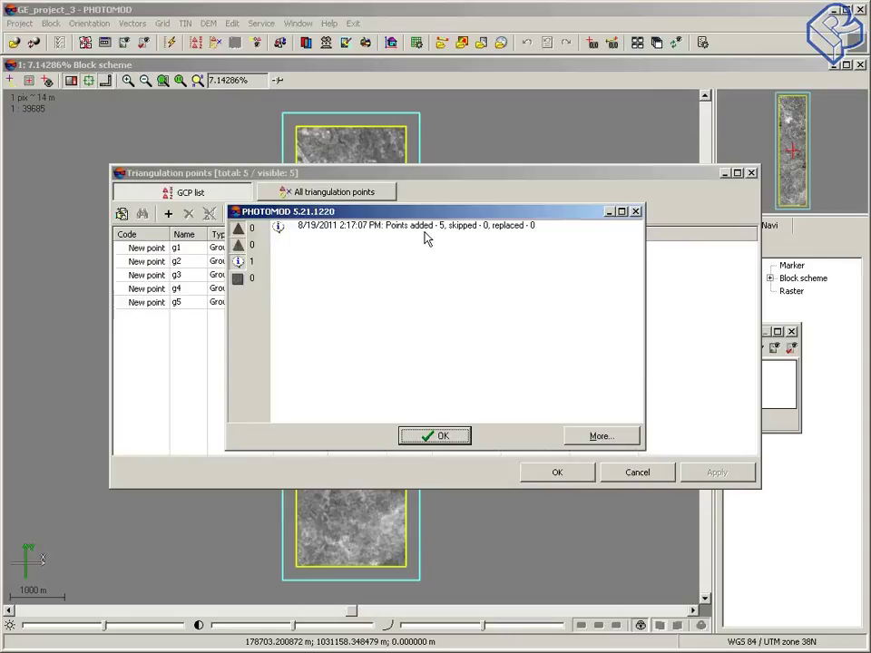
{"action": "left_click", "coordinate": [439, 436]}
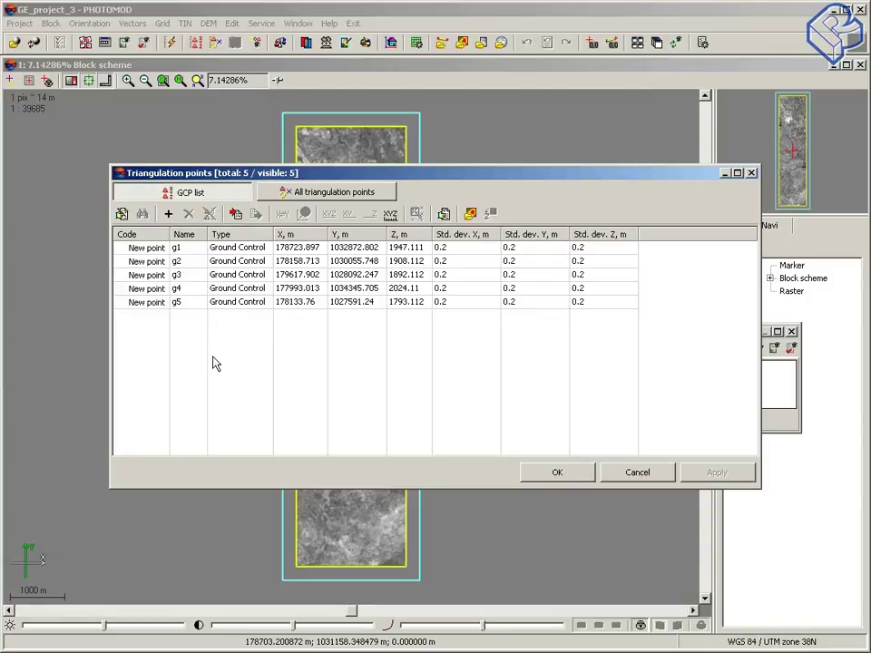
{"action": "double_click", "coordinate": [190, 256]}
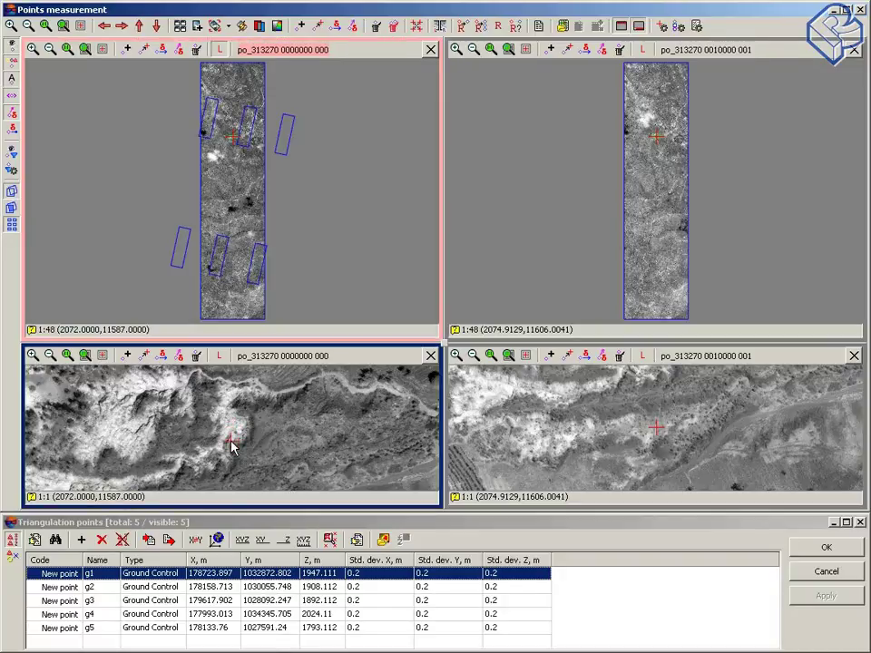
{"action": "scroll", "coordinate": [232, 444], "scroll_direction": "up", "scroll_amount": 1}
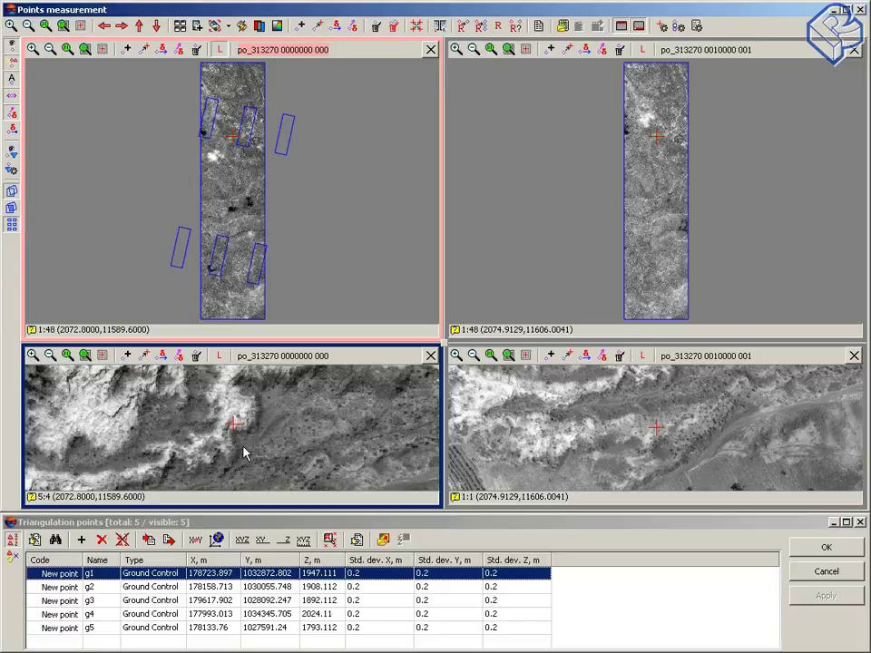
{"action": "scroll", "coordinate": [234, 421], "scroll_direction": "up", "scroll_amount": 2}
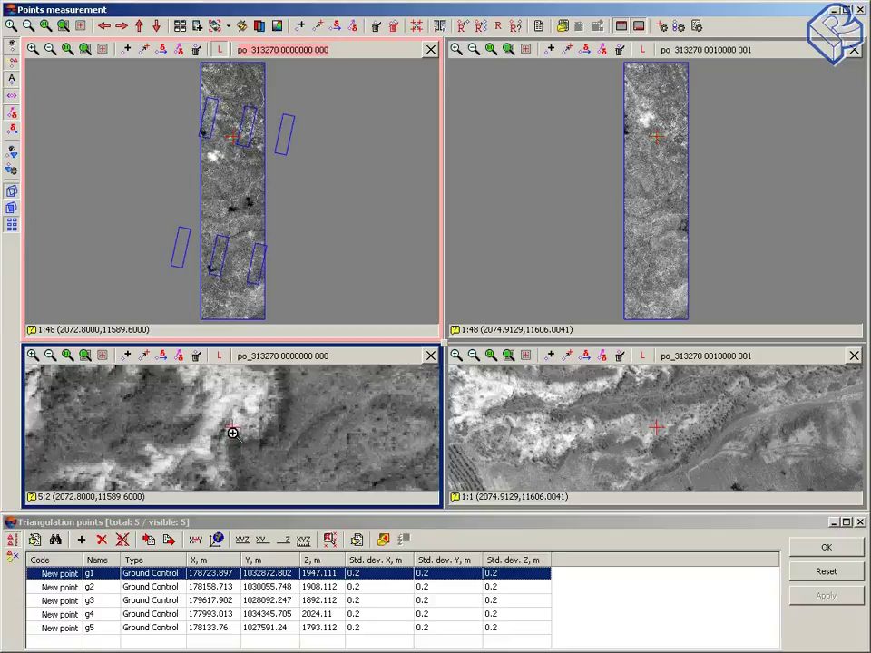
{"action": "scroll", "coordinate": [232, 434], "scroll_direction": "down", "scroll_amount": 1}
{"action": "scroll", "coordinate": [232, 433], "scroll_direction": "up", "scroll_amount": 1}
{"action": "scroll", "coordinate": [233, 434], "scroll_direction": "down", "scroll_amount": 1}
{"action": "scroll", "coordinate": [233, 434], "scroll_direction": "up", "scroll_amount": 1}
{"action": "scroll", "coordinate": [232, 434], "scroll_direction": "down", "scroll_amount": 1}
{"action": "scroll", "coordinate": [232, 433], "scroll_direction": "up", "scroll_amount": 3}
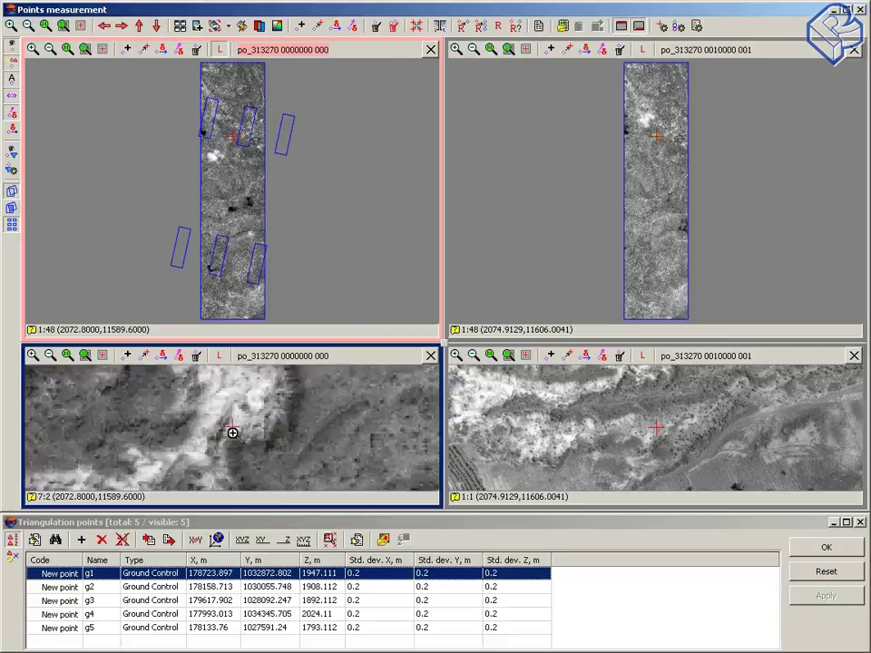
{"action": "scroll", "coordinate": [233, 383], "scroll_direction": "down", "scroll_amount": 1}
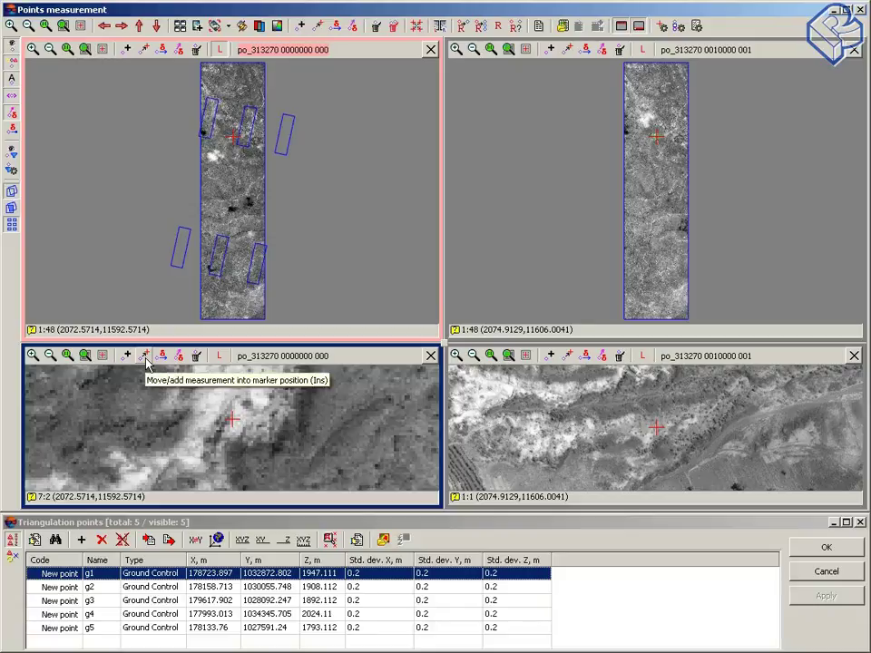
{"action": "left_click", "coordinate": [147, 361]}
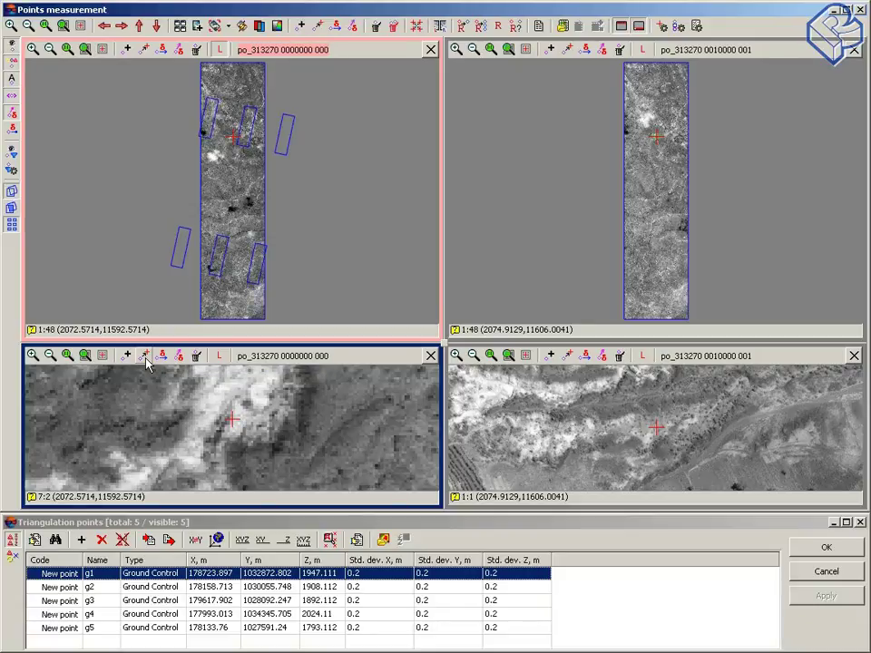
{"action": "left_click", "coordinate": [147, 362]}
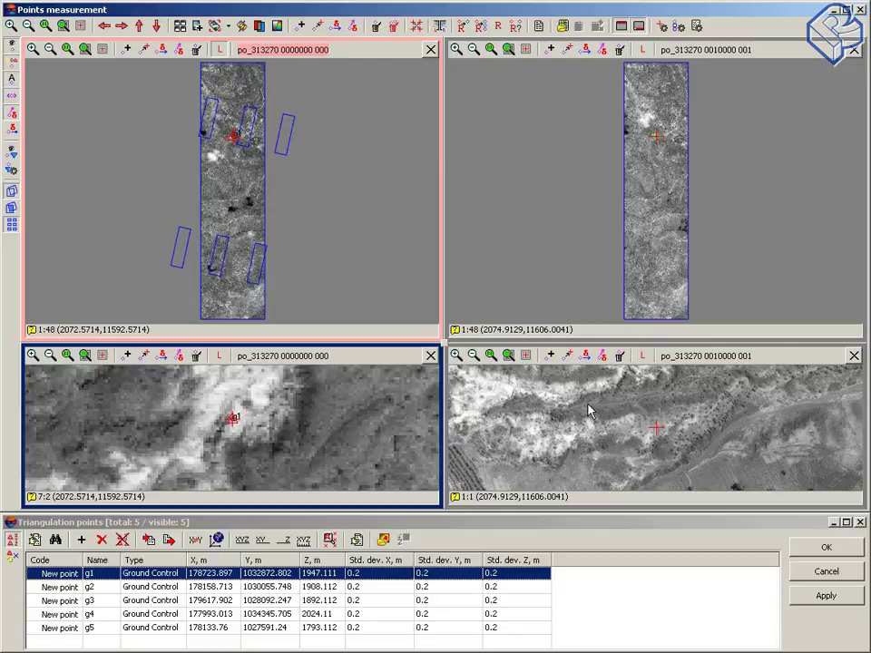
{"action": "left_click_drag", "start_coordinate": [563, 401], "coordinate": [614, 403]}
{"action": "left_click_drag", "start_coordinate": [725, 408], "coordinate": [664, 456]}
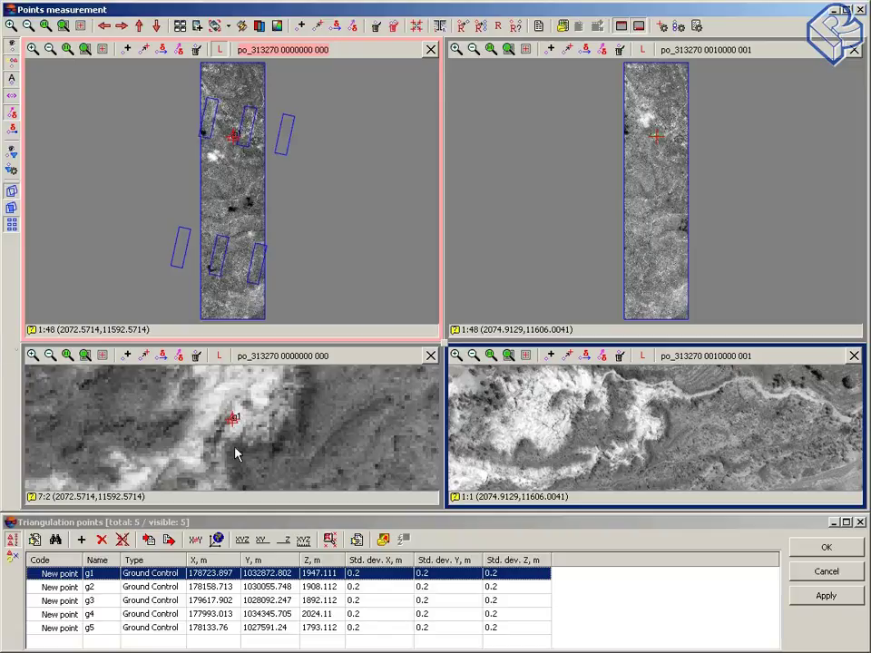
{"action": "scroll", "coordinate": [234, 454], "scroll_direction": "down", "scroll_amount": 2}
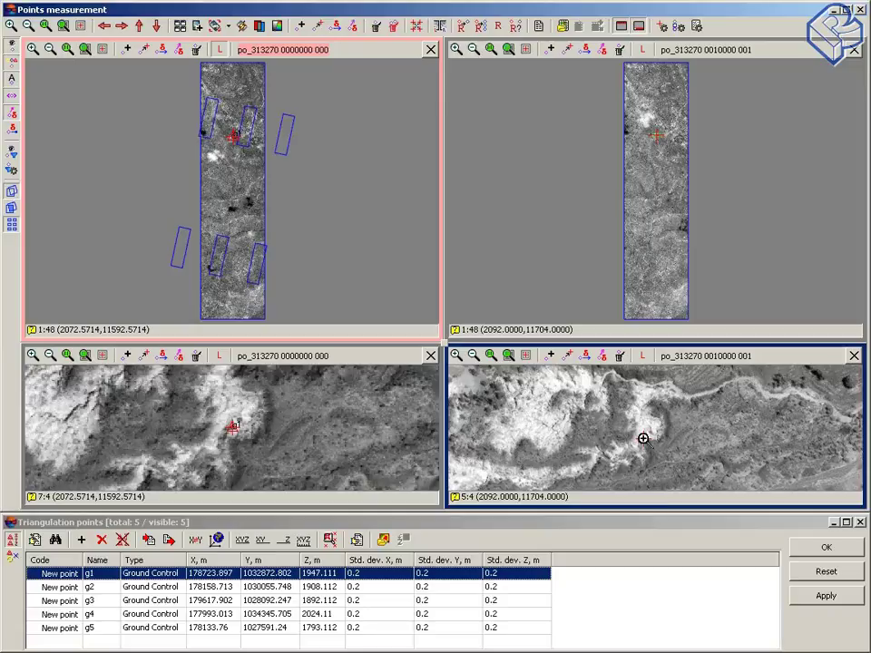
{"action": "scroll", "coordinate": [653, 389], "scroll_direction": "up", "scroll_amount": 4}
{"action": "scroll", "coordinate": [661, 431], "scroll_direction": "up", "scroll_amount": 1}
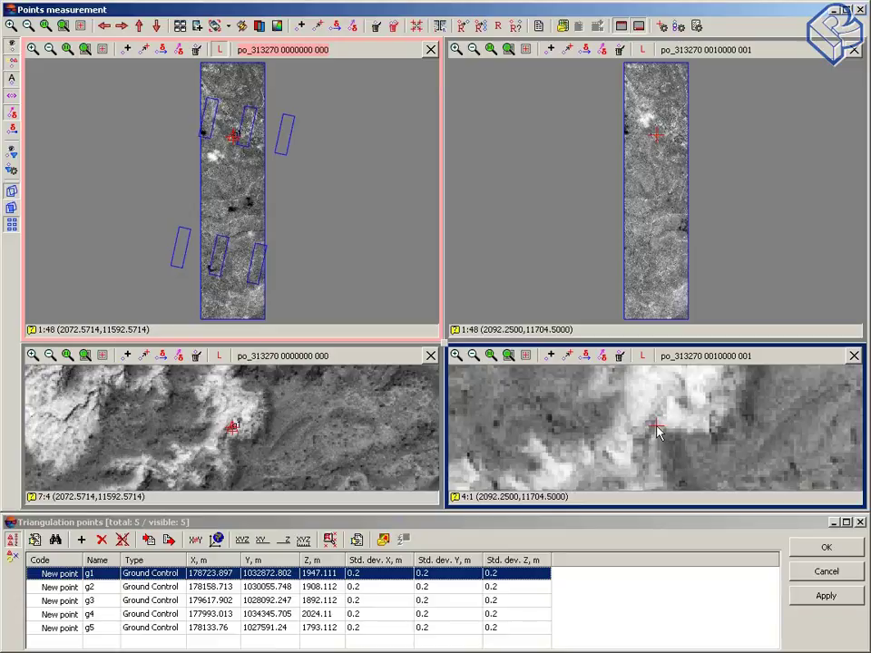
{"action": "mouse_move", "coordinate": [606, 499]}
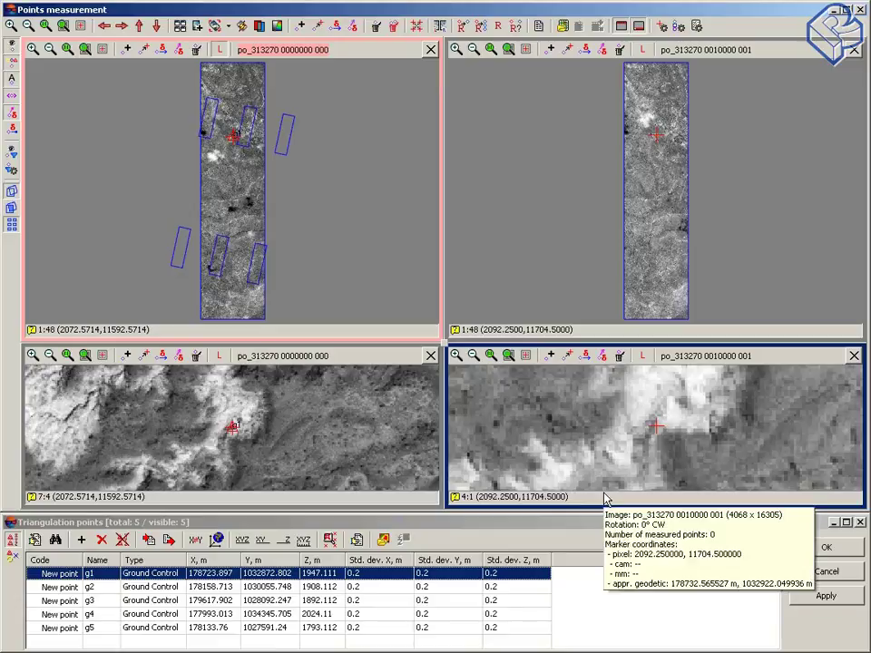
{"action": "key", "text": "Return"}
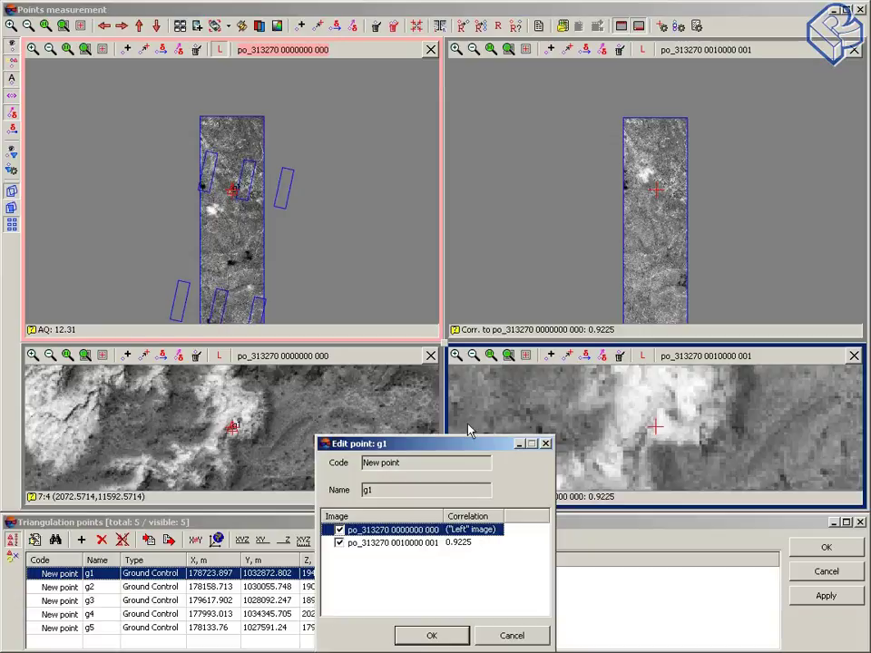
{"action": "left_click", "coordinate": [430, 637]}
{"action": "left_click", "coordinate": [134, 591]}
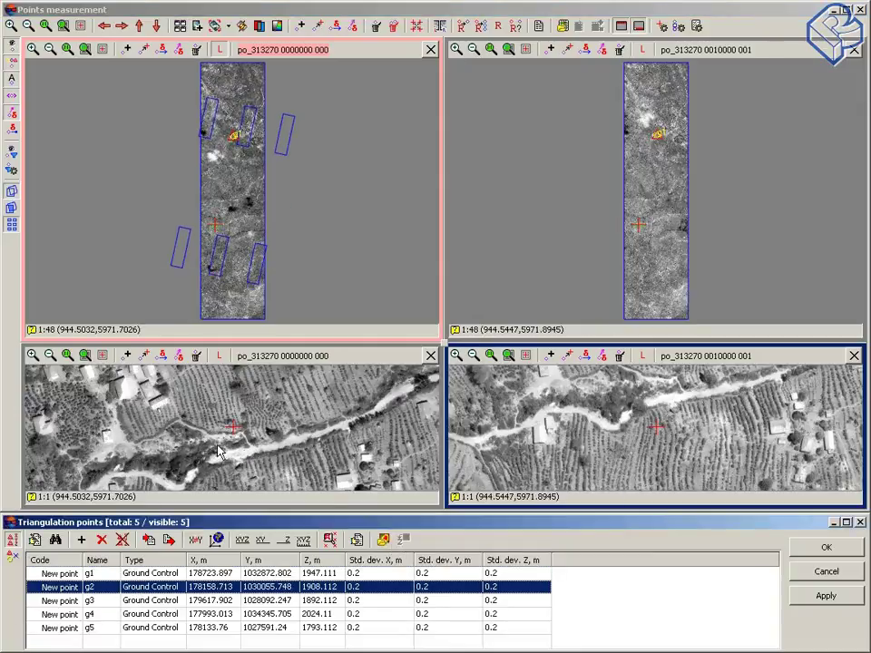
{"action": "left_click", "coordinate": [242, 434]}
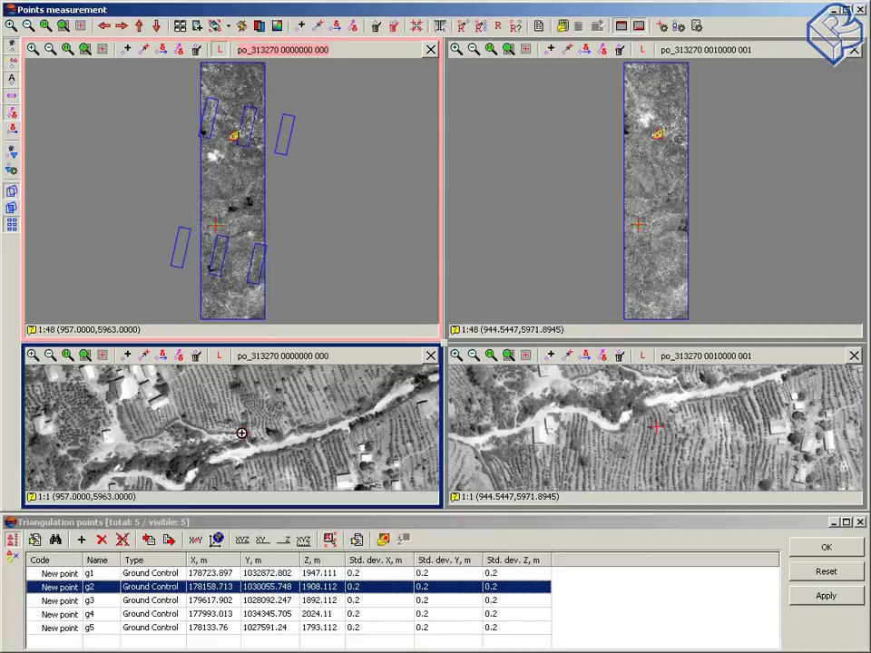
{"action": "scroll", "coordinate": [232, 432], "scroll_direction": "up", "scroll_amount": 2}
{"action": "scroll", "coordinate": [231, 431], "scroll_direction": "up", "scroll_amount": 1}
{"action": "left_click_drag", "start_coordinate": [231, 432], "coordinate": [226, 423]}
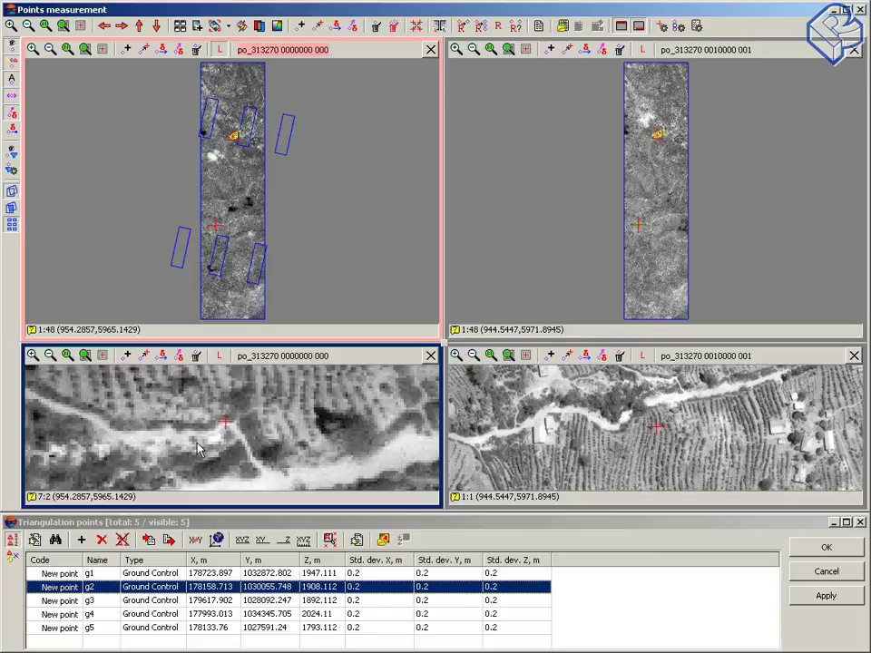
{"action": "key", "text": "Insert"}
{"action": "left_click", "coordinate": [675, 379]}
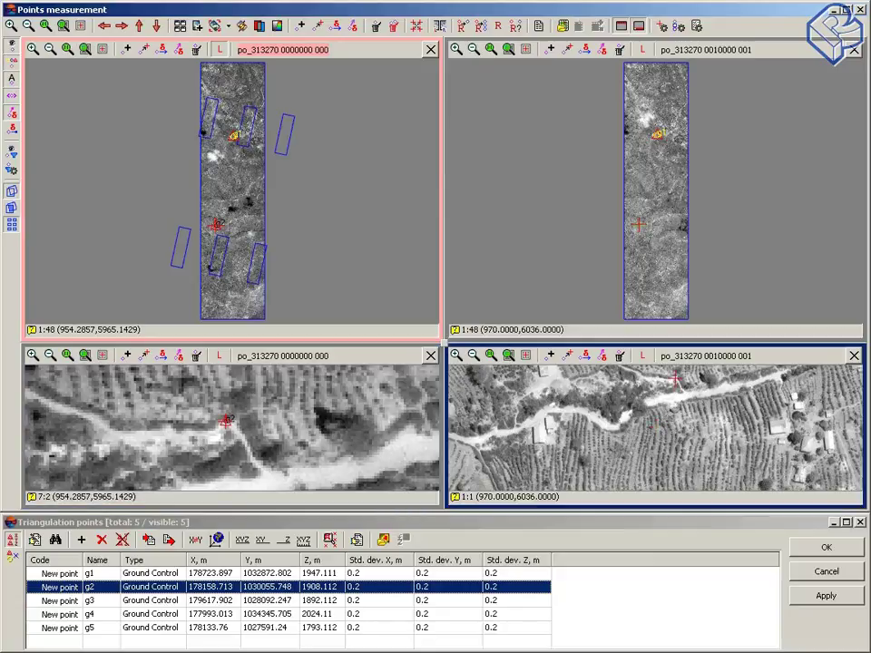
{"action": "key", "text": "Insert"}
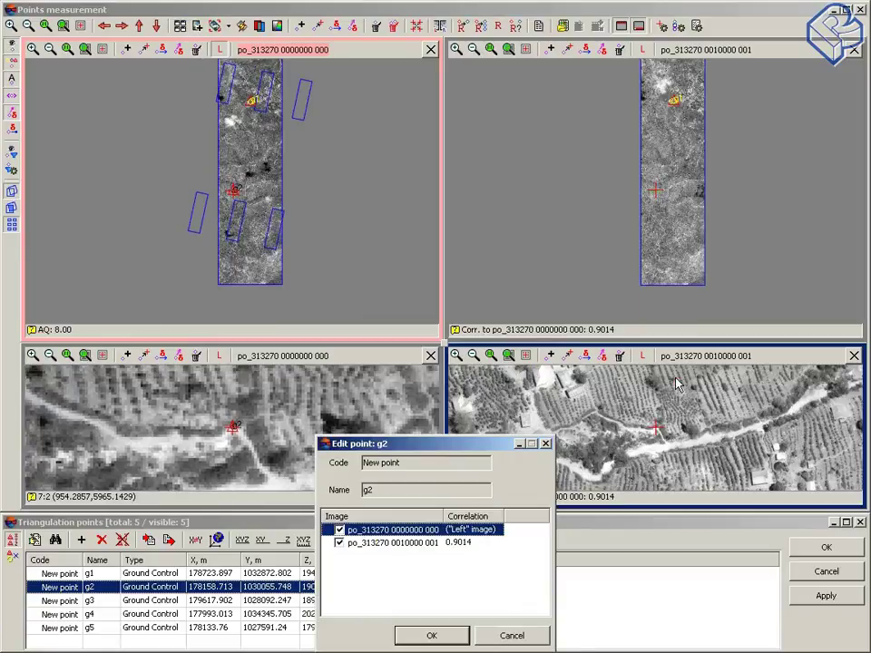
{"action": "left_click", "coordinate": [514, 636]}
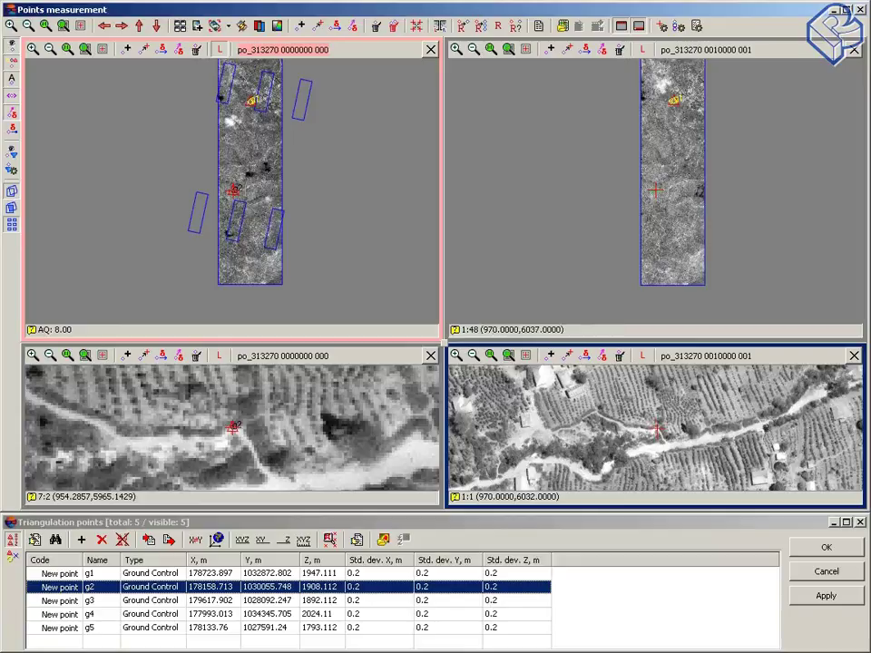
{"action": "scroll", "coordinate": [655, 426], "scroll_direction": "up", "scroll_amount": 2}
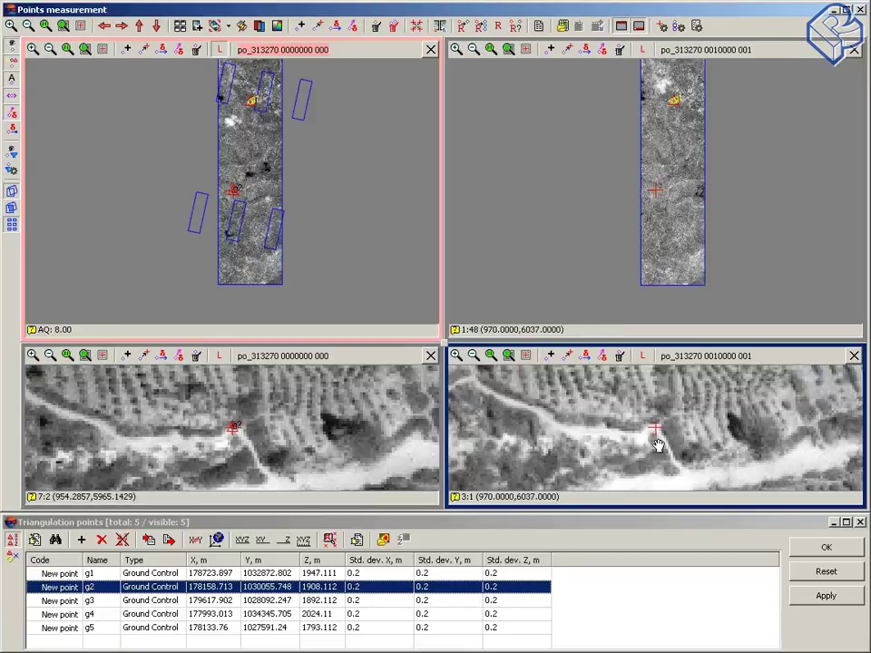
{"action": "key", "text": "Return"}
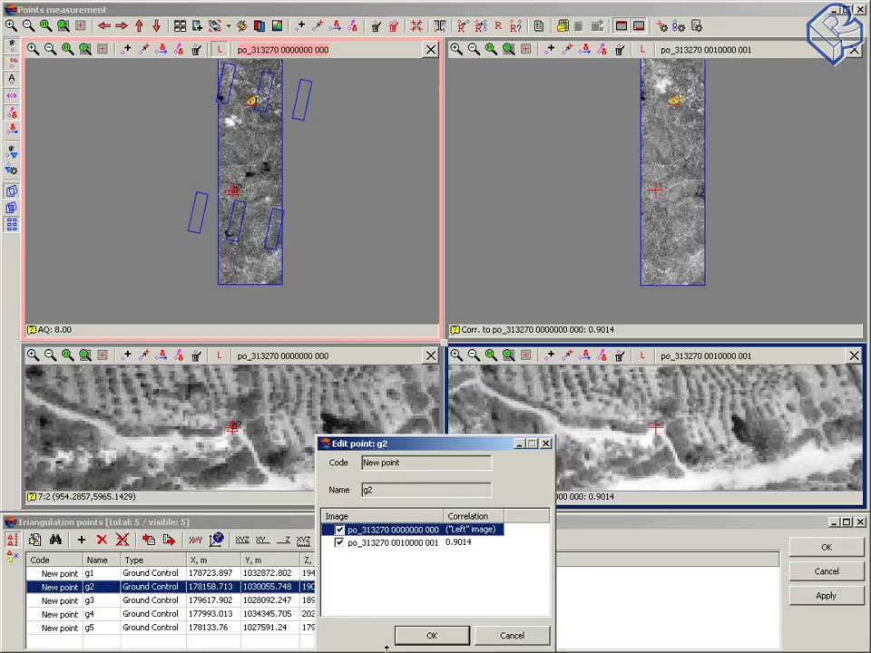
{"action": "left_click", "coordinate": [442, 637]}
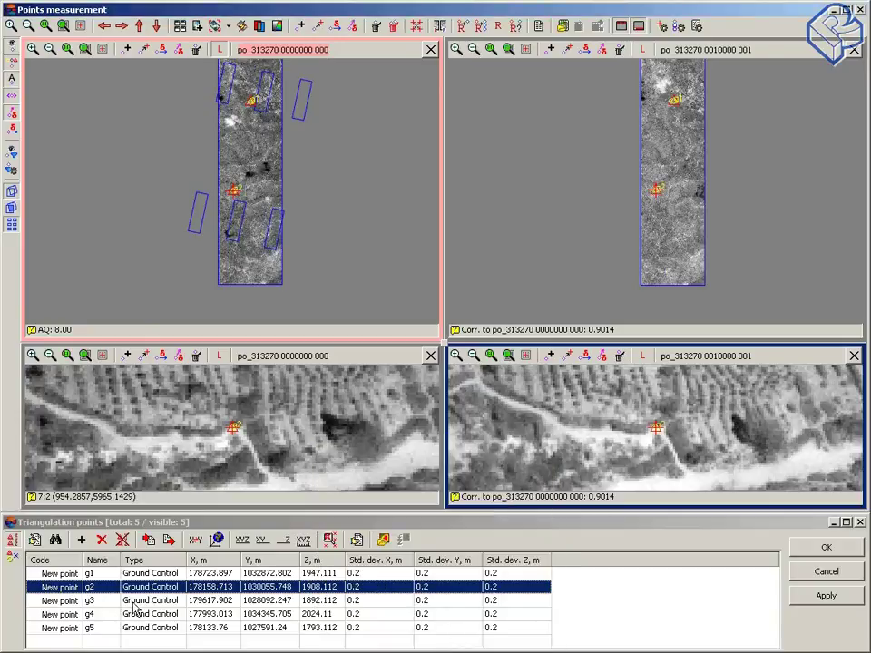
{"action": "left_click", "coordinate": [132, 604]}
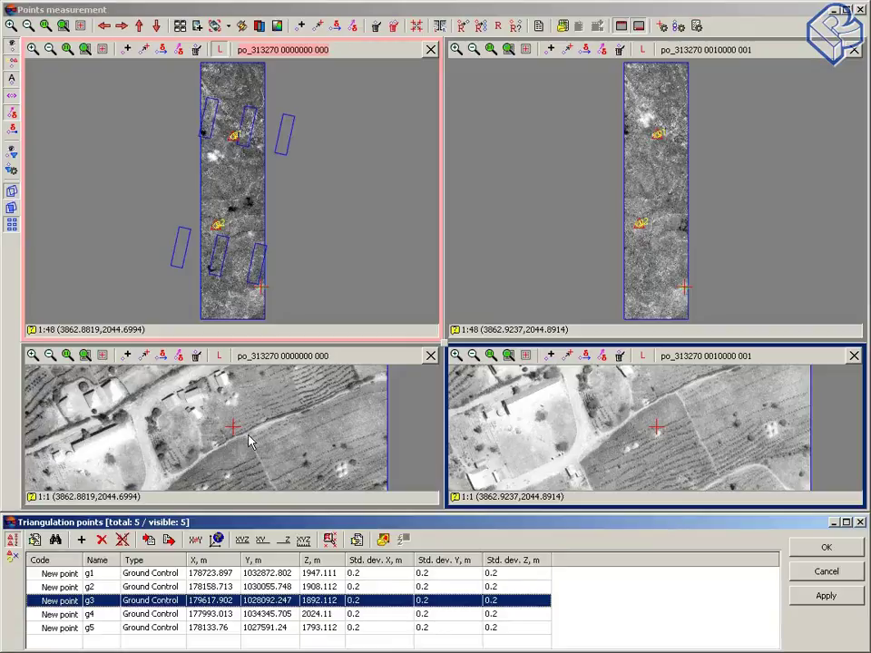
{"action": "left_click", "coordinate": [247, 434]}
{"action": "scroll", "coordinate": [246, 383], "scroll_direction": "up", "scroll_amount": 2}
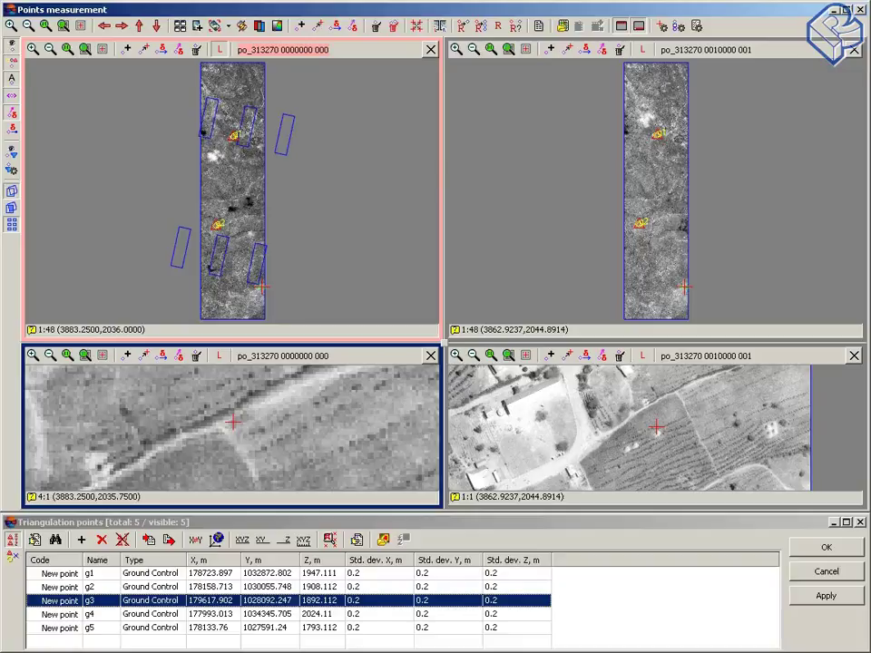
{"action": "left_click", "coordinate": [197, 536]}
{"action": "left_click_drag", "start_coordinate": [719, 426], "coordinate": [686, 411]}
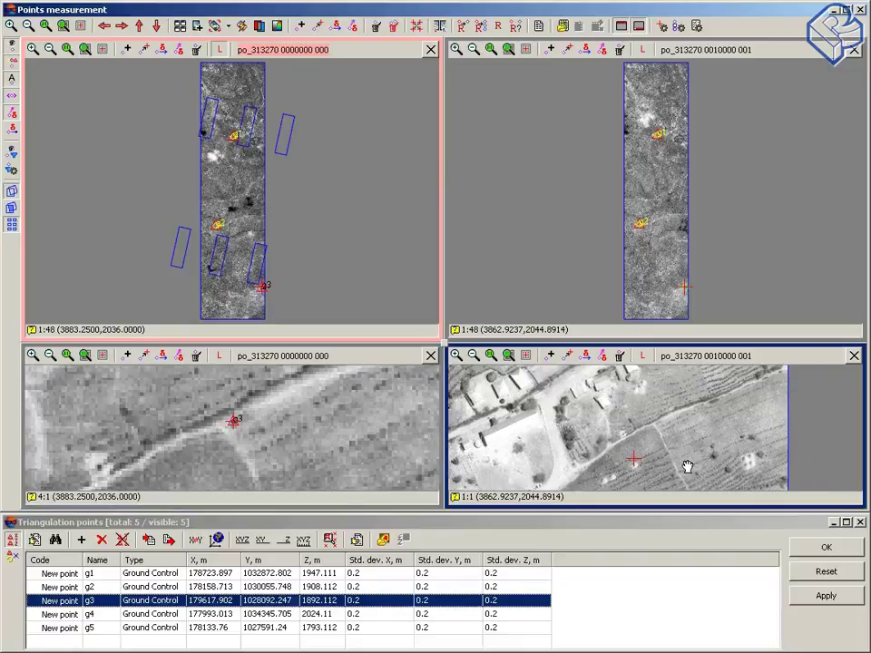
{"action": "left_click", "coordinate": [632, 444]}
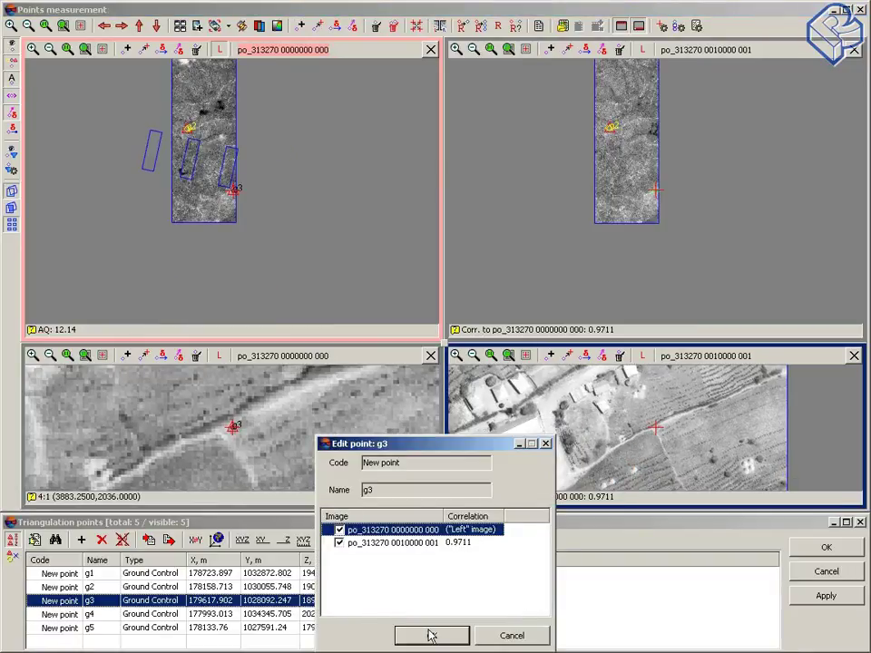
{"action": "left_click", "coordinate": [431, 636]}
{"action": "left_click", "coordinate": [135, 614]}
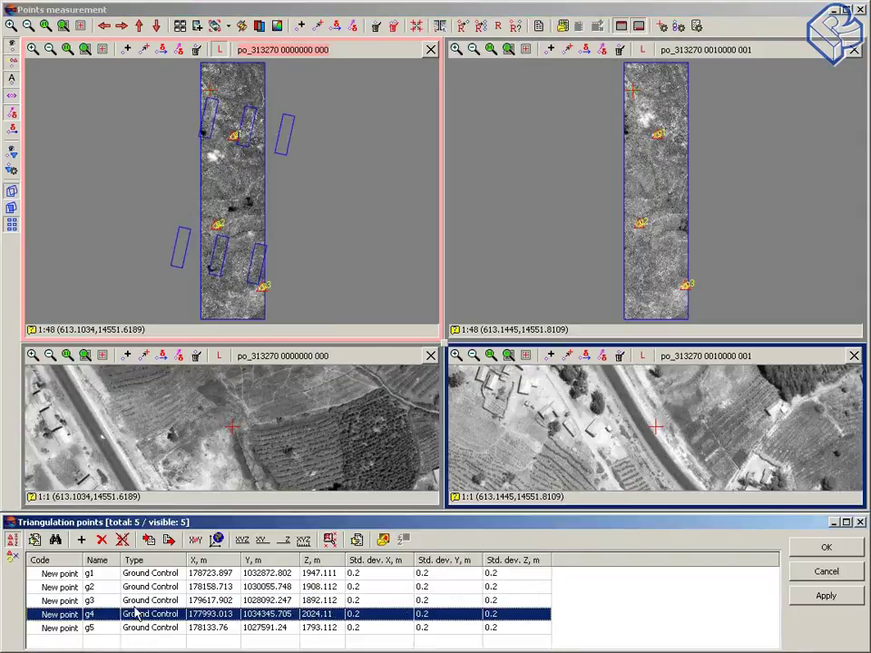
{"action": "left_click", "coordinate": [236, 428]}
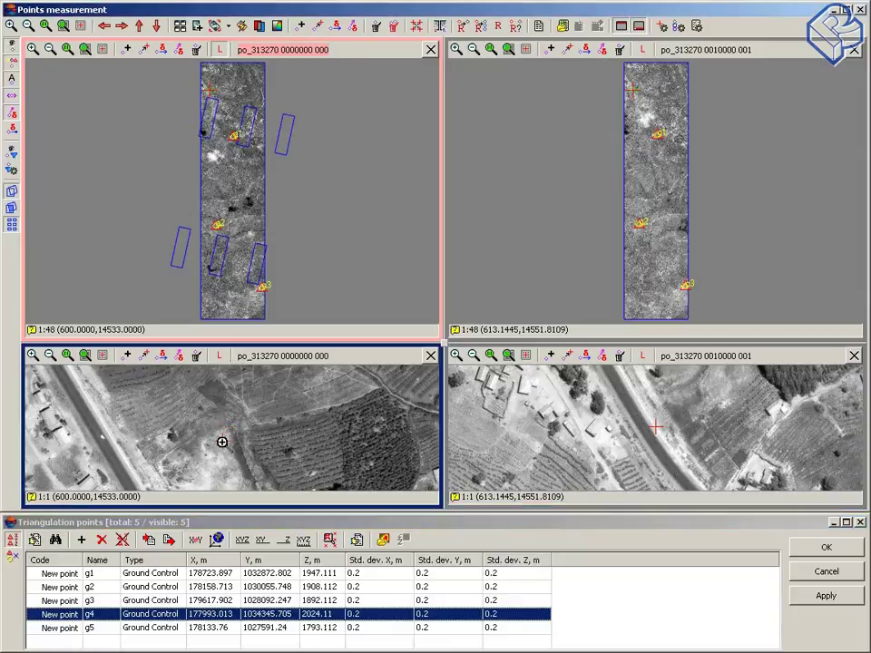
{"action": "scroll", "coordinate": [222, 441], "scroll_direction": "up", "scroll_amount": 3}
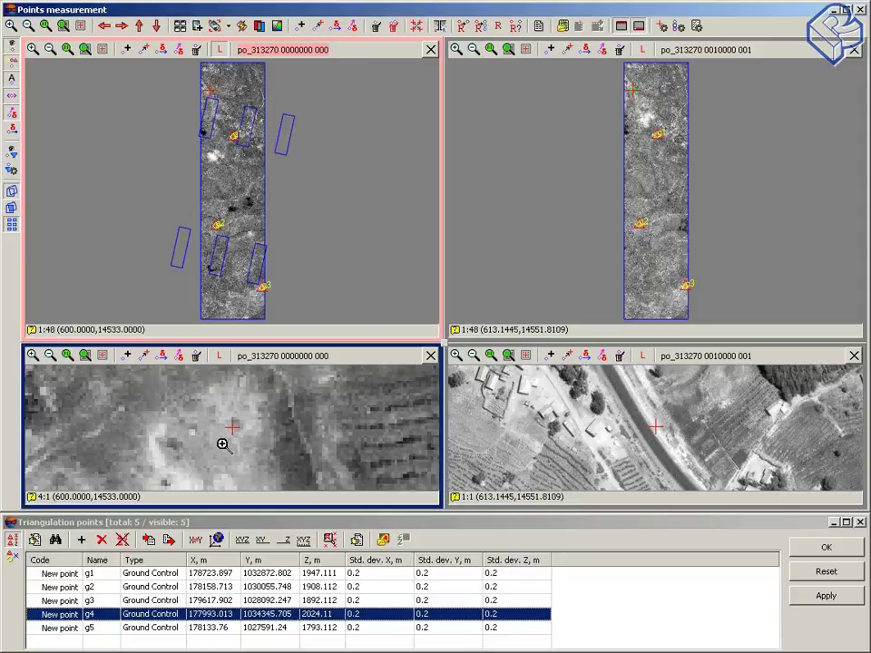
{"action": "scroll", "coordinate": [222, 443], "scroll_direction": "down", "scroll_amount": 1}
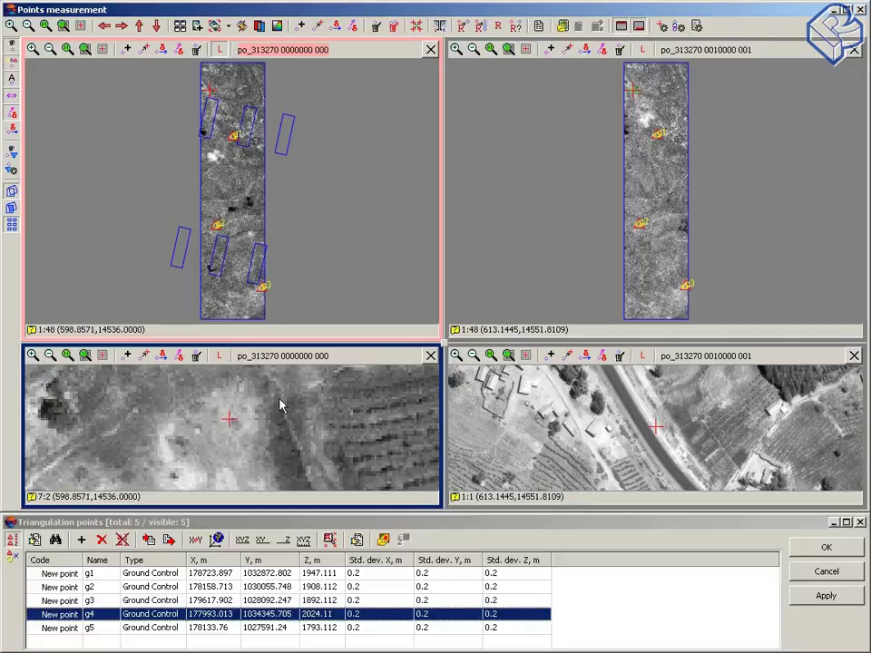
{"action": "left_click", "coordinate": [229, 426]}
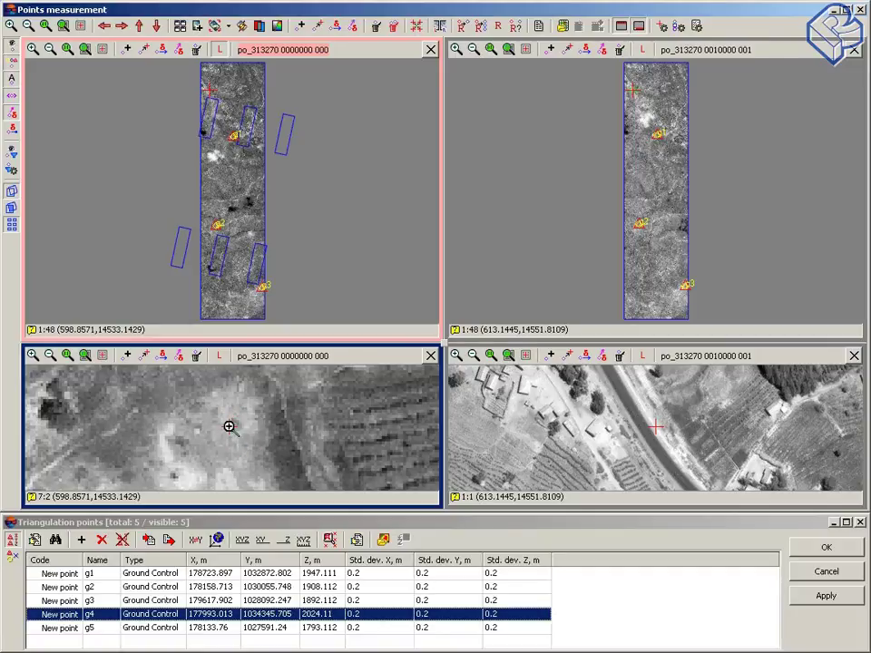
{"action": "scroll", "coordinate": [230, 427], "scroll_direction": "down", "scroll_amount": 1}
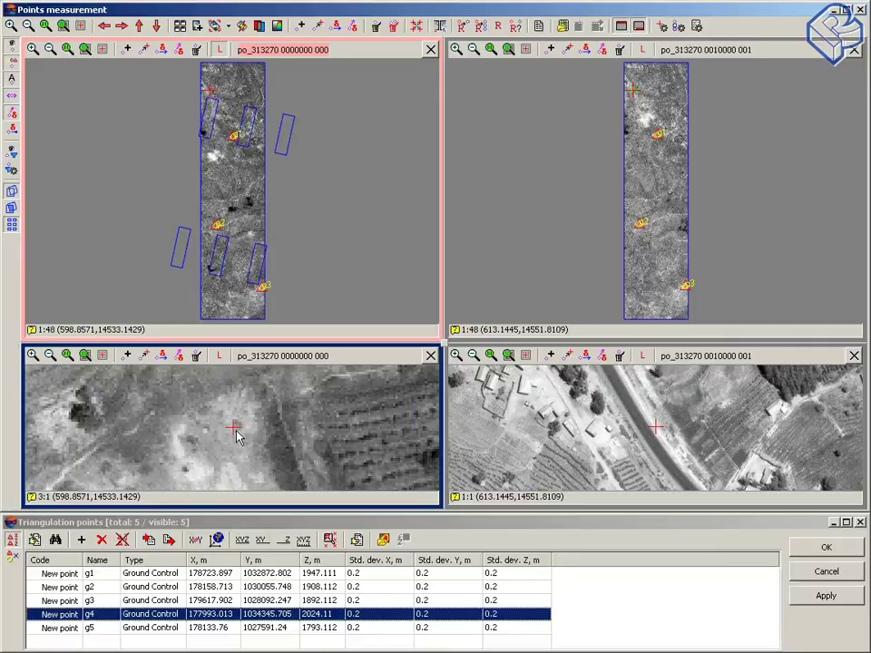
{"action": "key", "text": "Insert"}
{"action": "left_click_drag", "start_coordinate": [699, 419], "coordinate": [675, 473]}
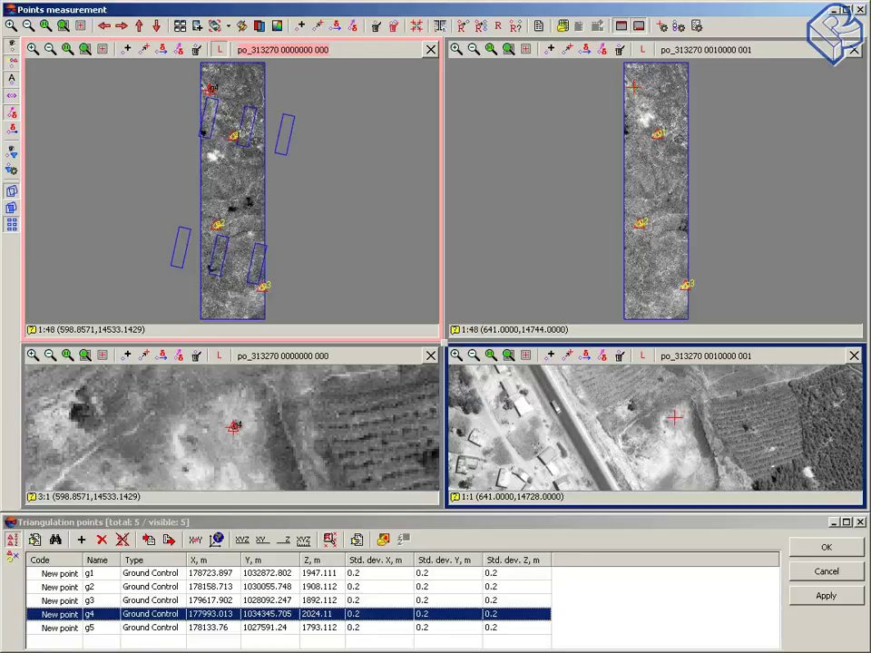
{"action": "key", "text": "Insert"}
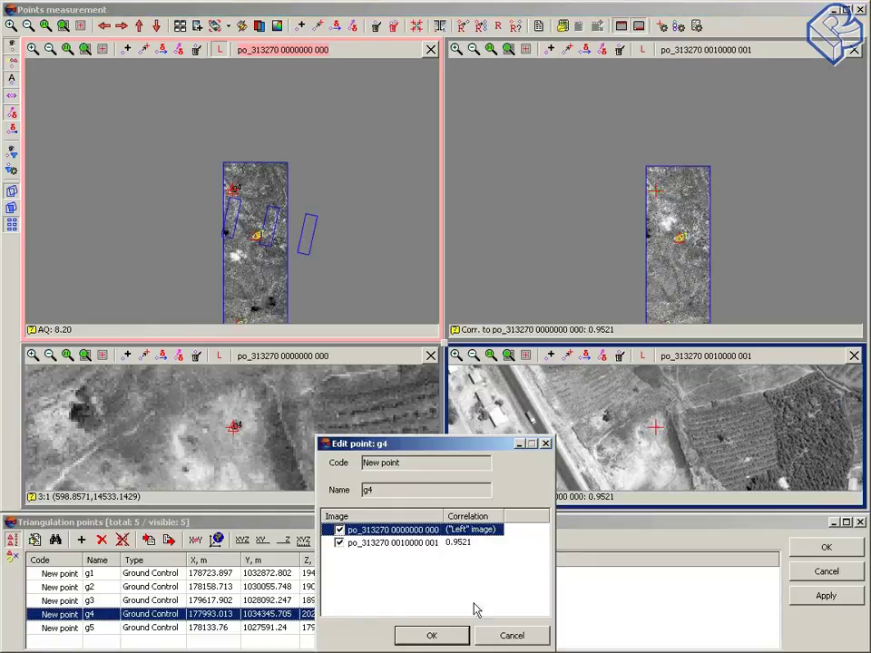
{"action": "left_click", "coordinate": [443, 638]}
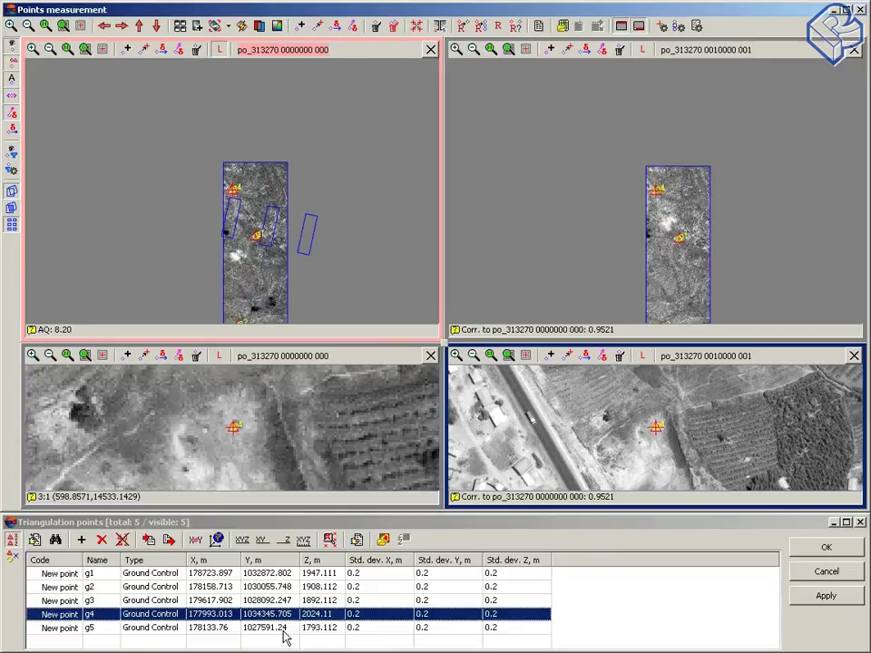
{"action": "left_click", "coordinate": [223, 627]}
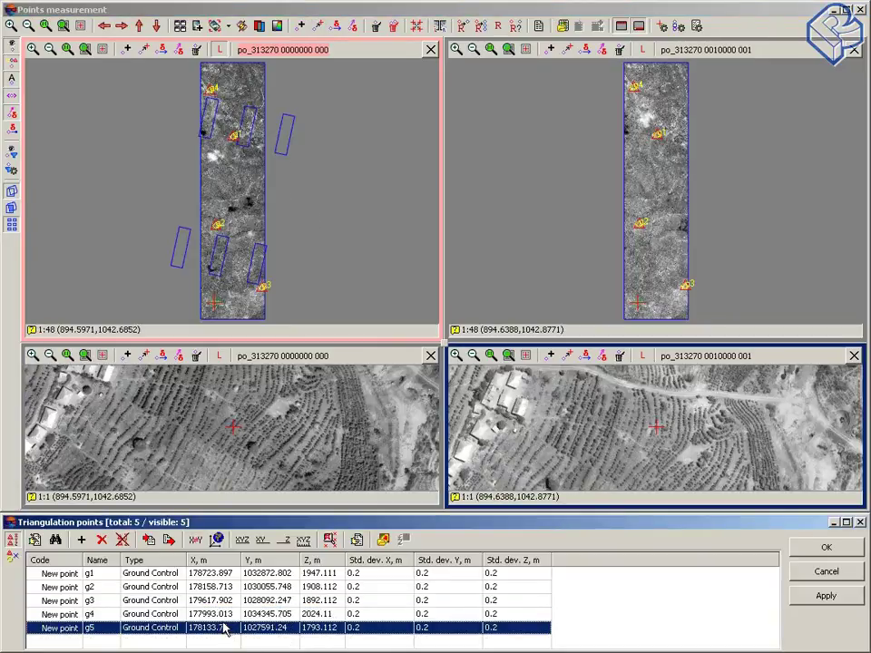
{"action": "left_click", "coordinate": [272, 414]}
{"action": "scroll", "coordinate": [273, 423], "scroll_direction": "up", "scroll_amount": 2}
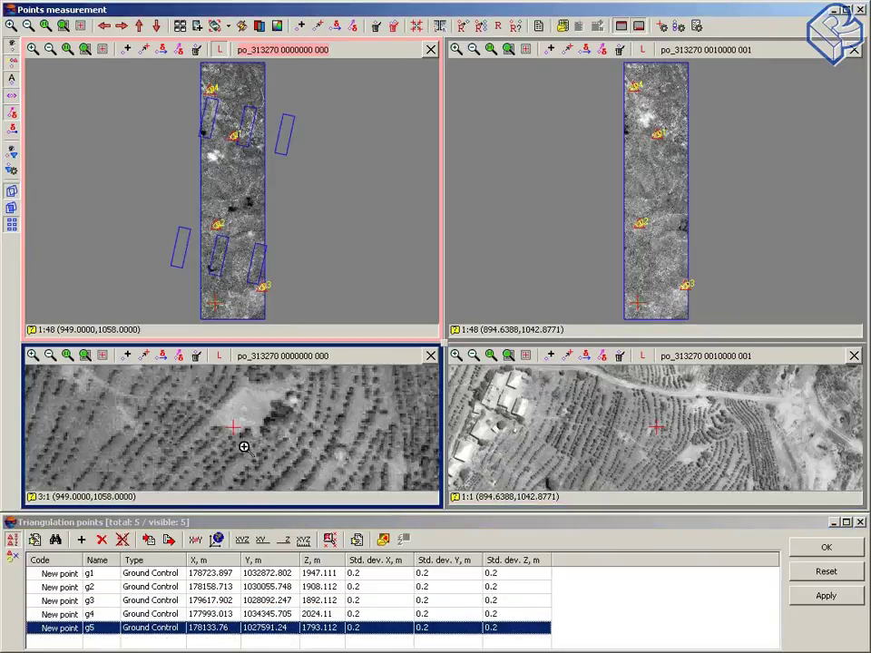
{"action": "left_click", "coordinate": [233, 434]}
{"action": "key", "text": "Right"}
{"action": "key", "text": "Right"}
{"action": "key", "text": "Right"}
{"action": "key", "text": "Right"}
{"action": "key", "text": "Down"}
{"action": "key", "text": "Down"}
{"action": "key", "text": "Down"}
{"action": "key", "text": "Up"}
{"action": "key", "text": "Up"}
{"action": "key", "text": "Up"}
{"action": "key", "text": "Left"}
{"action": "key", "text": "Insert"}
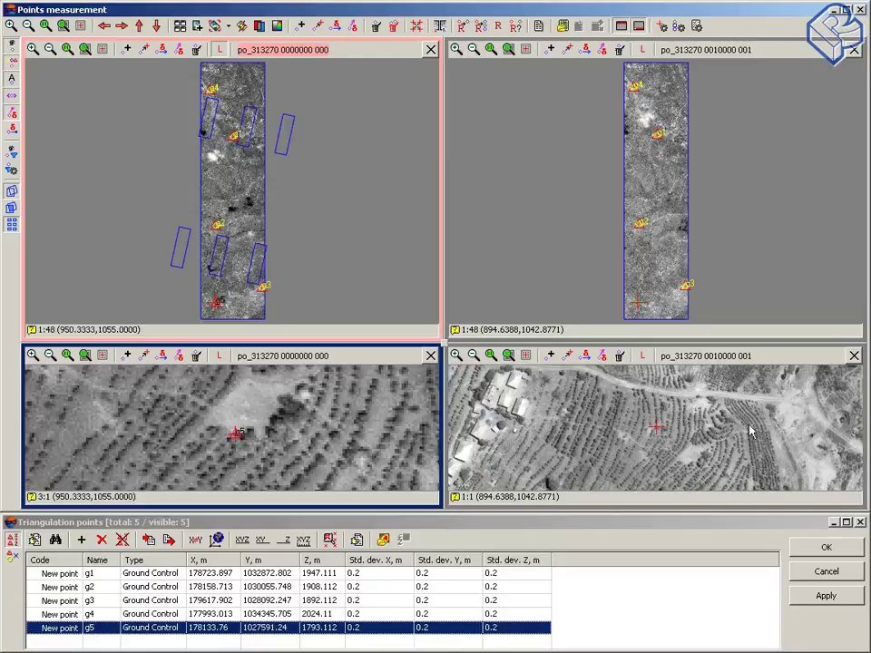
{"action": "left_click", "coordinate": [686, 466]}
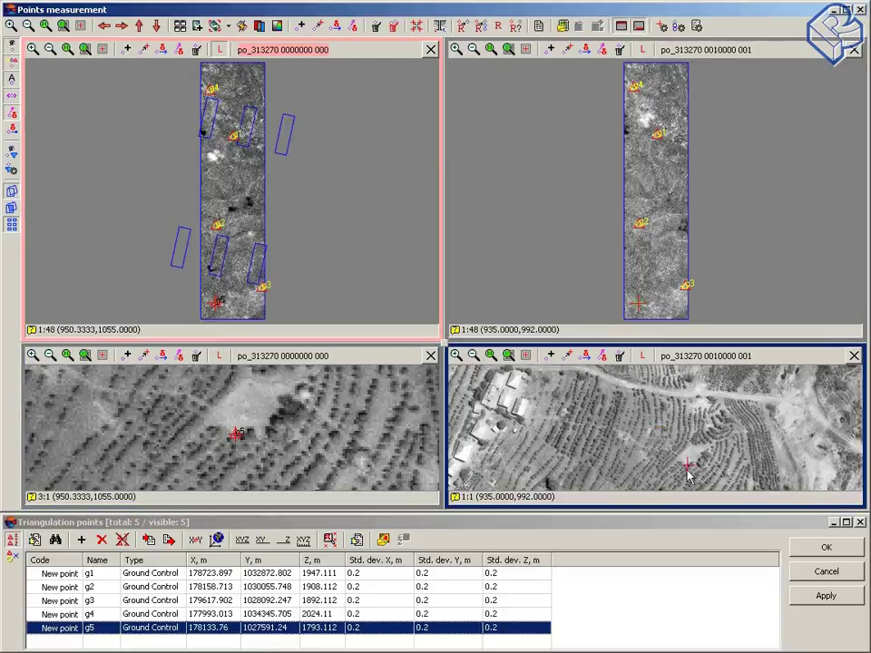
{"action": "scroll", "coordinate": [654, 451], "scroll_direction": "up", "scroll_amount": 1}
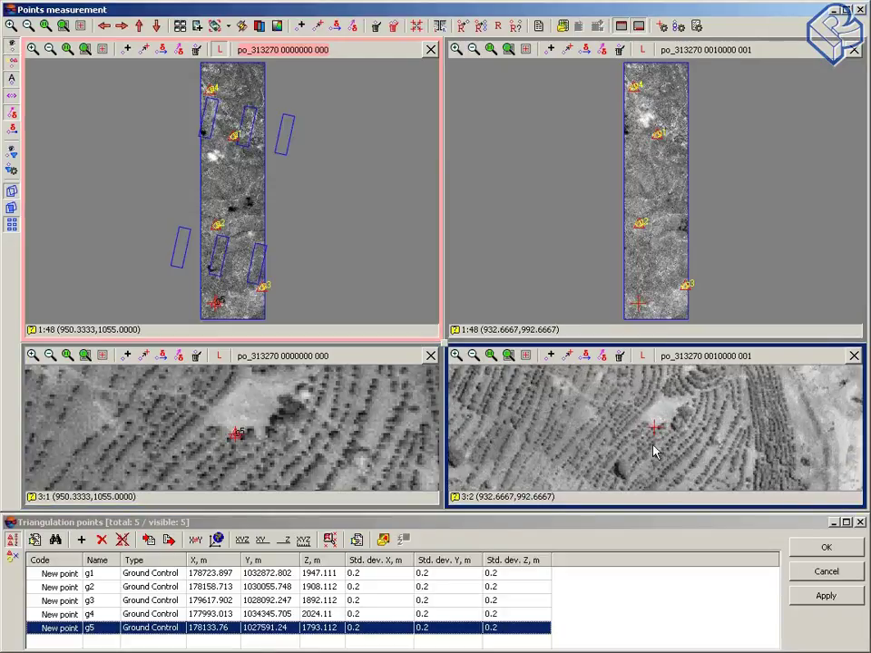
{"action": "key", "text": "Insert"}
{"action": "left_click", "coordinate": [428, 635]}
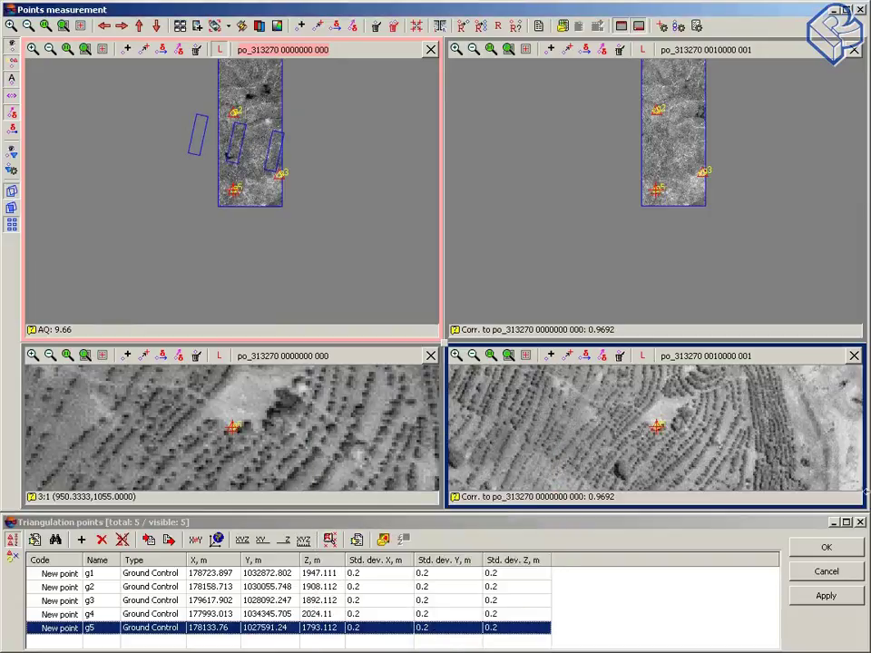
{"action": "left_click", "coordinate": [826, 548]}
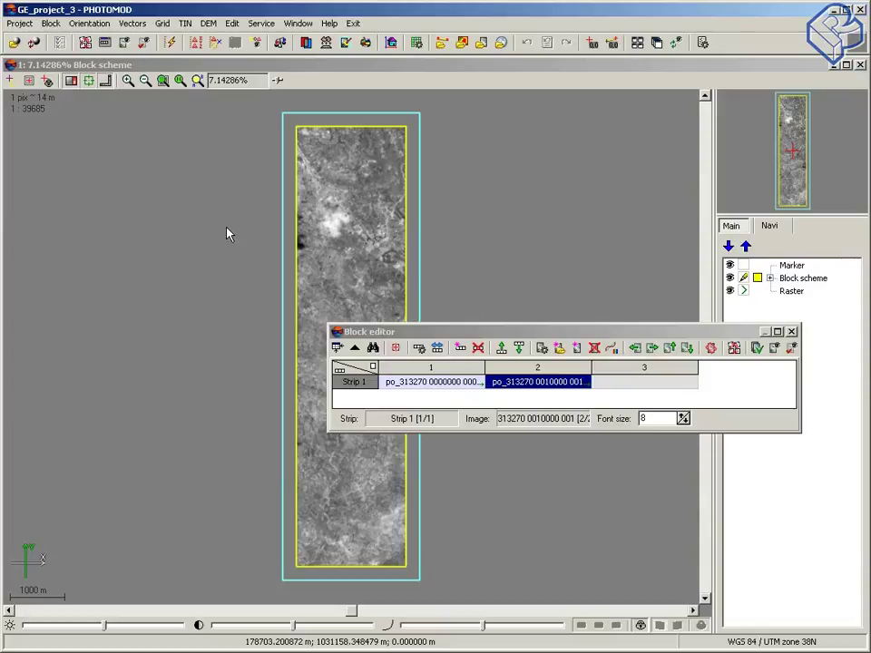
- Open the block adjustment for the project and reposition the point information window below the toolbars
{"action": "left_click", "coordinate": [282, 44]}
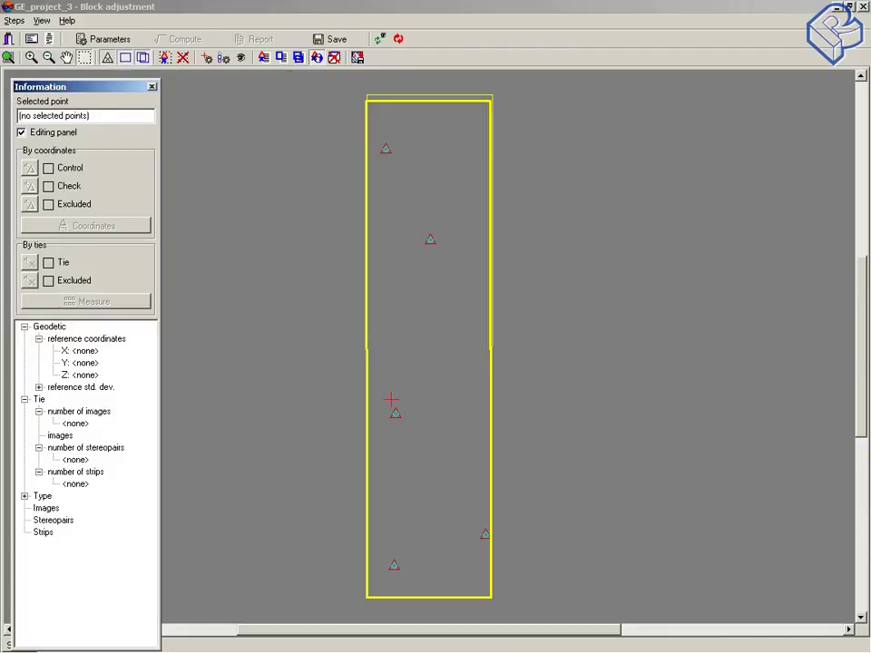
{"action": "left_click_drag", "start_coordinate": [92, 88], "coordinate": [96, 24]}
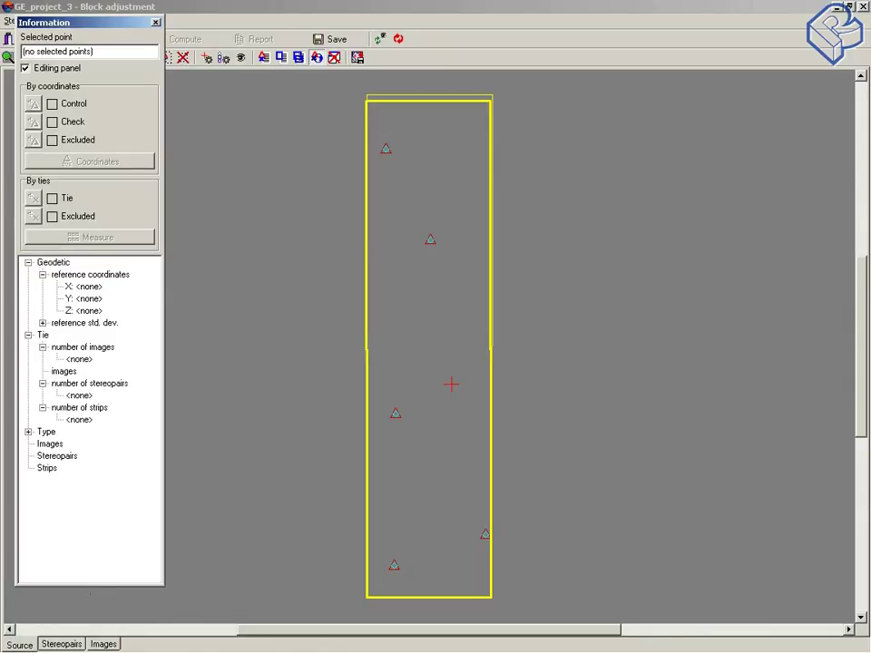
{"action": "left_click_drag", "start_coordinate": [134, 24], "coordinate": [139, 80]}
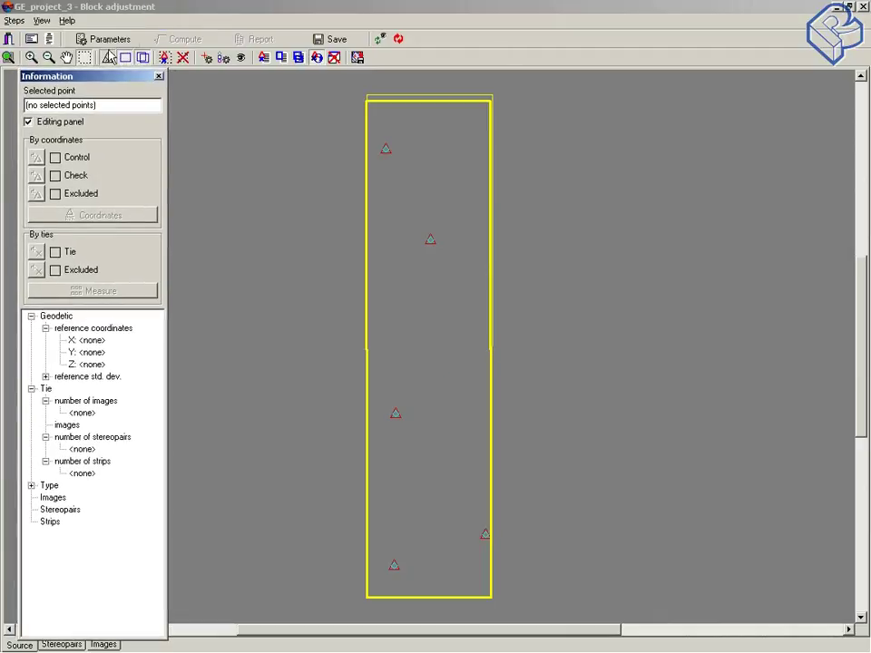
- Open the block adjustment parameters and display the adjustment method settings for the images
{"action": "left_click", "coordinate": [117, 40]}
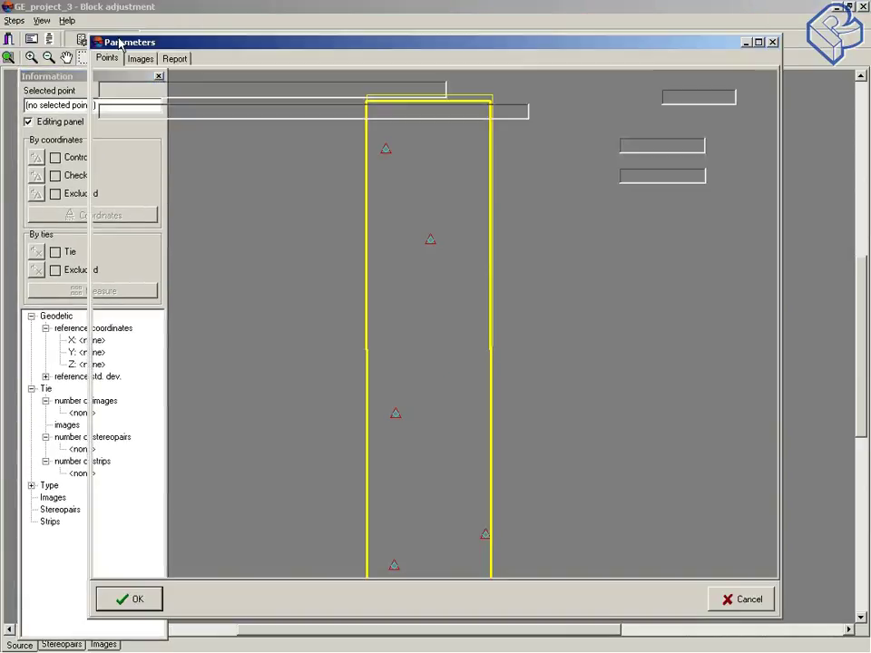
{"action": "left_click_drag", "start_coordinate": [222, 46], "coordinate": [235, 32]}
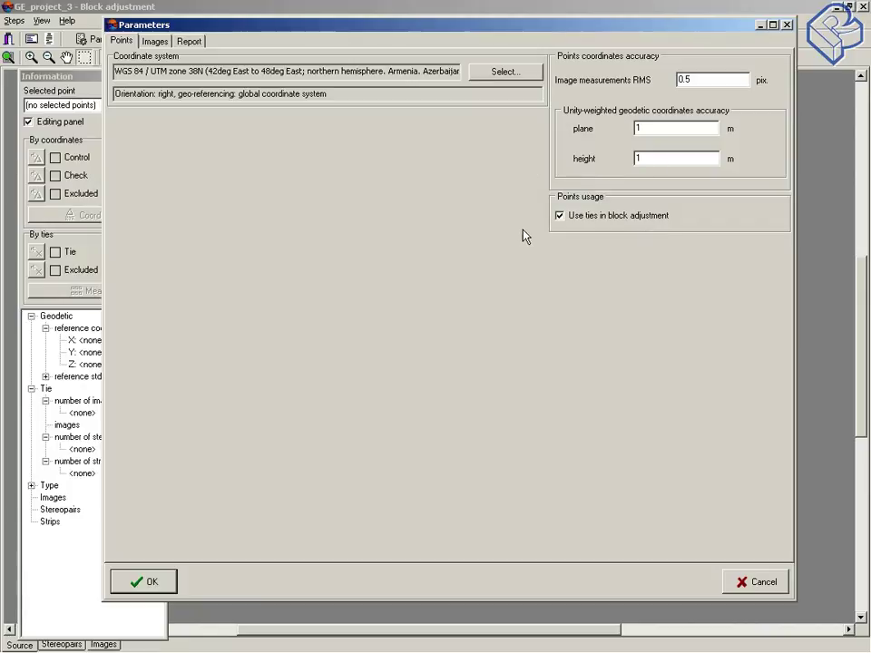
{"action": "left_click", "coordinate": [155, 43]}
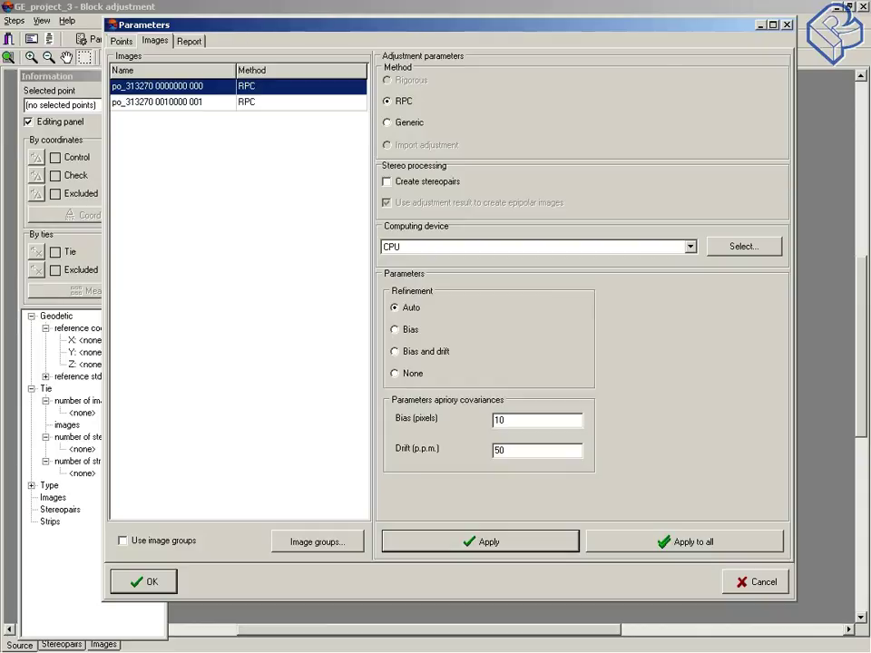
- Switch to GCPs.doc in OpenOffice.org Writer and read the recommended numbers of control, check and tie points for each adjustment algorithm
{"action": "key", "text": "alt+Tab"}
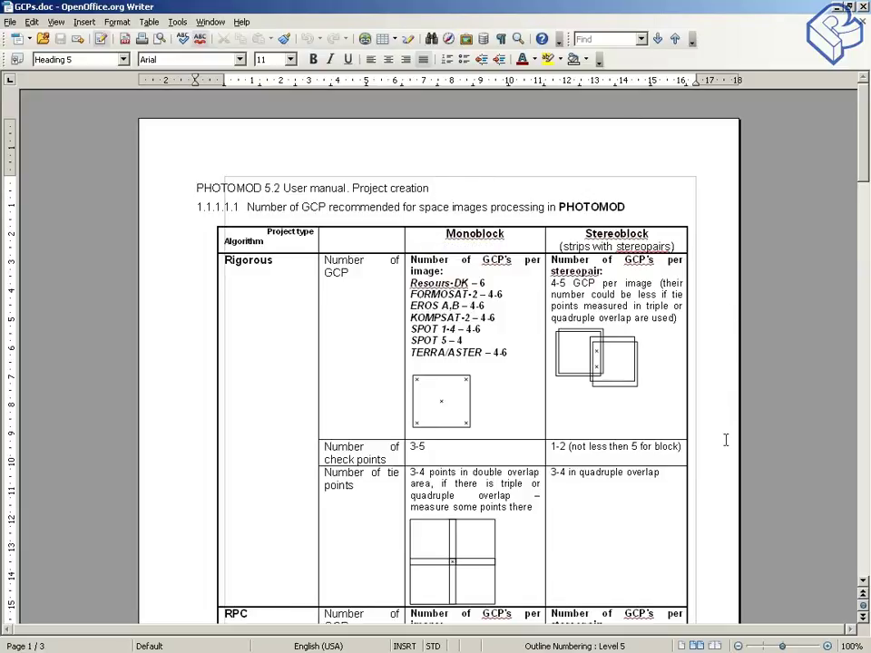
{"action": "scroll", "coordinate": [725, 440], "scroll_direction": "down", "scroll_amount": 2}
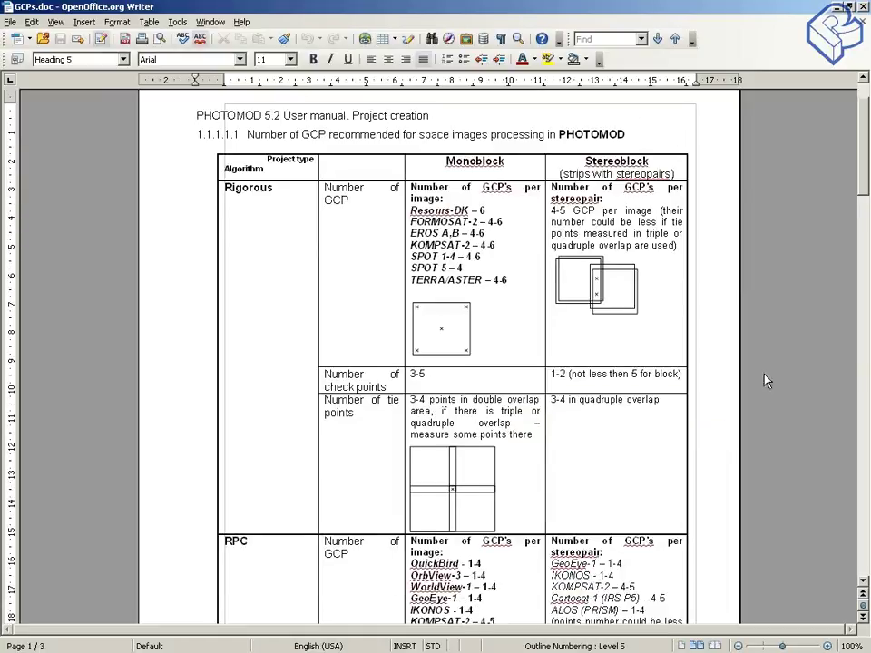
{"action": "scroll", "coordinate": [734, 422], "scroll_direction": "down", "scroll_amount": 2}
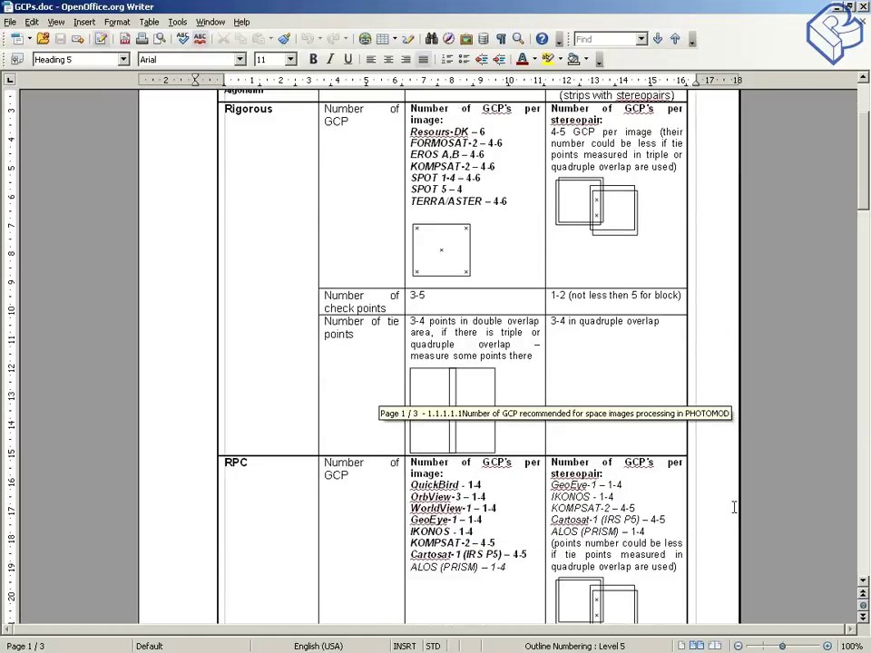
{"action": "scroll", "coordinate": [722, 513], "scroll_direction": "up", "scroll_amount": 1}
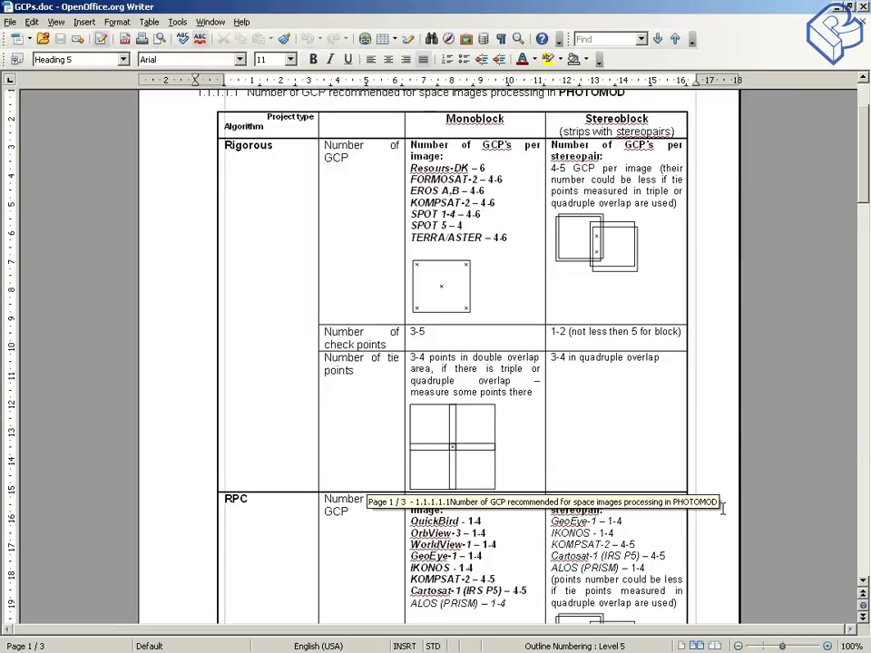
{"action": "scroll", "coordinate": [727, 446], "scroll_direction": "down", "scroll_amount": 8}
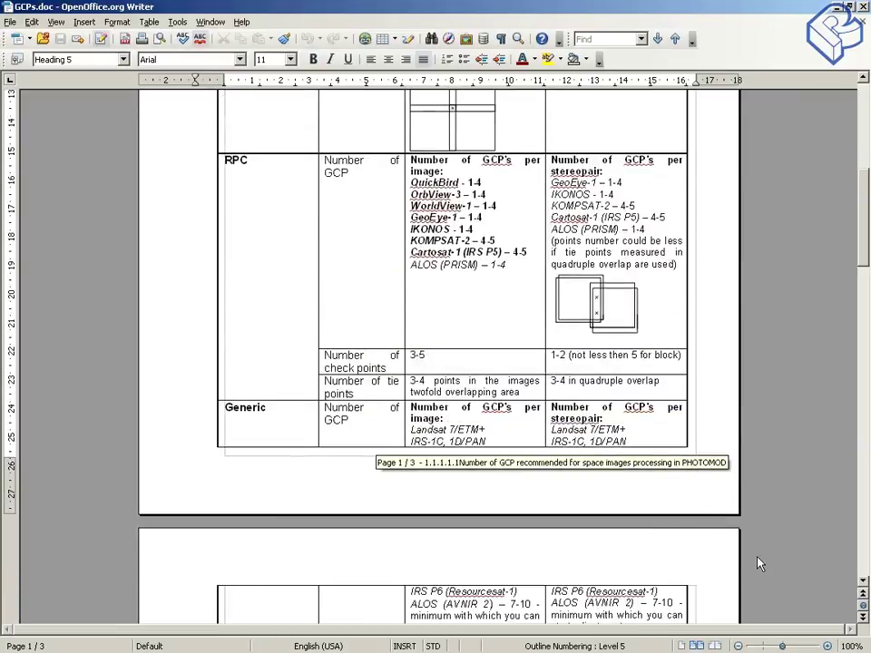
{"action": "scroll", "coordinate": [729, 554], "scroll_direction": "down", "scroll_amount": 7}
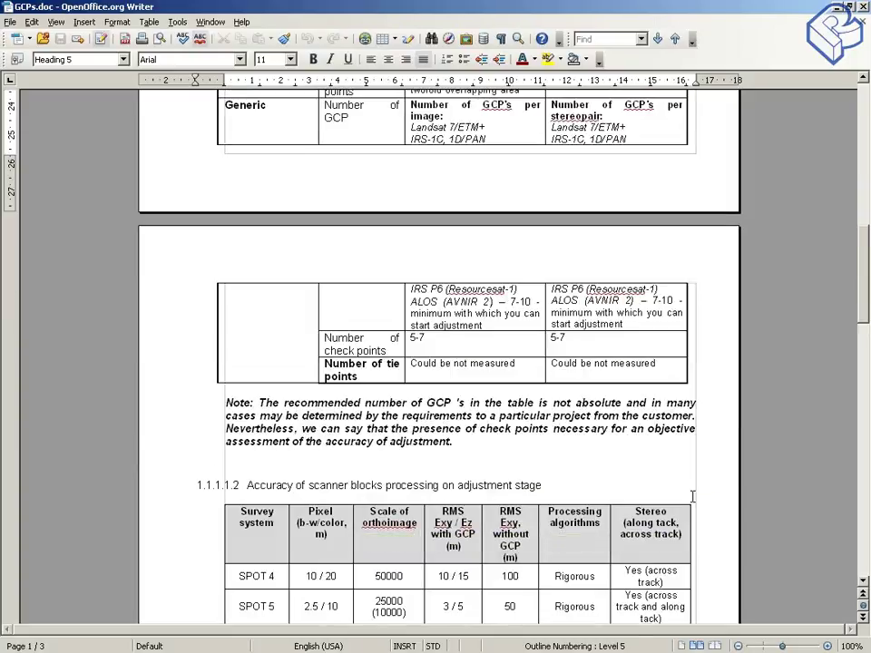
- Read the processing accuracy table and the RPC and Generic point recommendations in GCPs.doc, and return to the block adjustment parameters
{"action": "scroll", "coordinate": [692, 496], "scroll_direction": "down", "scroll_amount": 7}
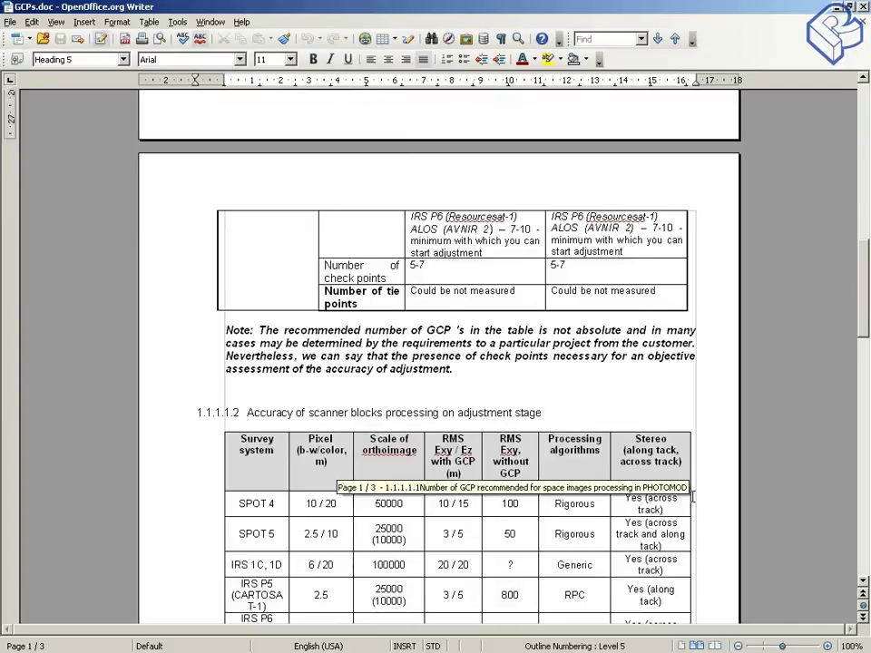
{"action": "scroll", "coordinate": [717, 491], "scroll_direction": "down", "scroll_amount": 3}
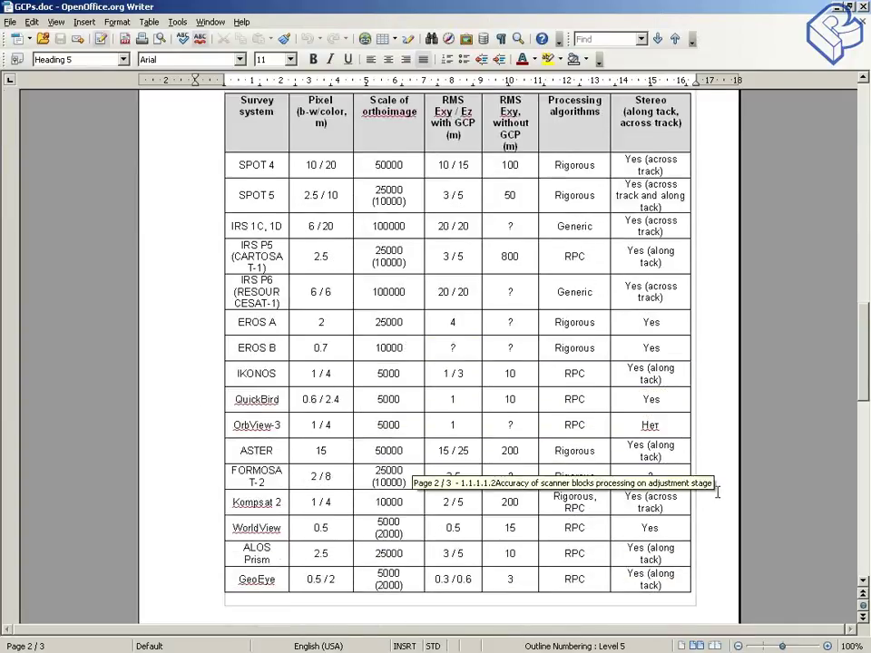
{"action": "scroll", "coordinate": [716, 491], "scroll_direction": "up", "scroll_amount": 11}
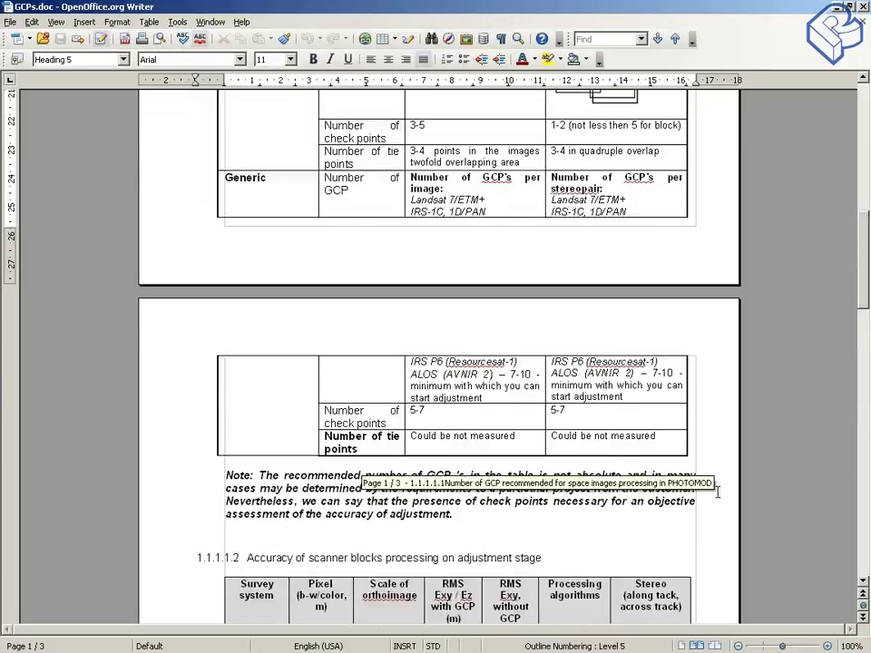
{"action": "scroll", "coordinate": [716, 491], "scroll_direction": "up", "scroll_amount": 6}
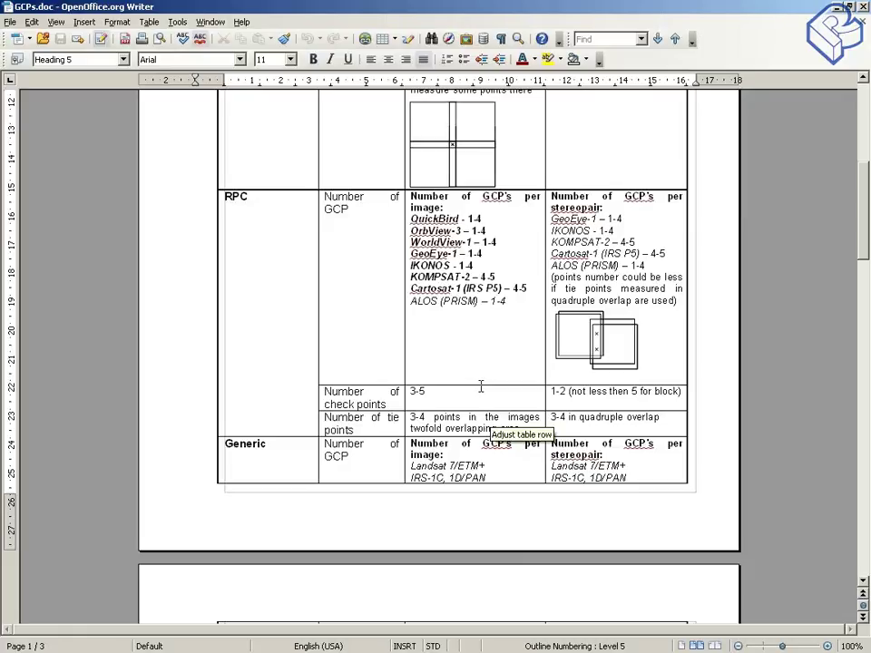
{"action": "scroll", "coordinate": [480, 385], "scroll_direction": "down", "scroll_amount": 4}
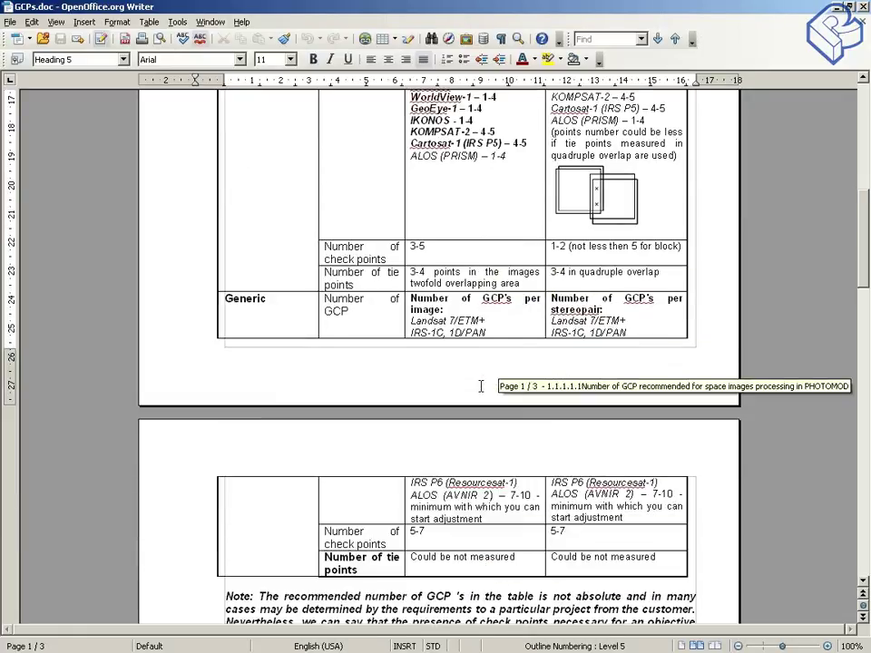
{"action": "scroll", "coordinate": [481, 386], "scroll_direction": "up", "scroll_amount": 6}
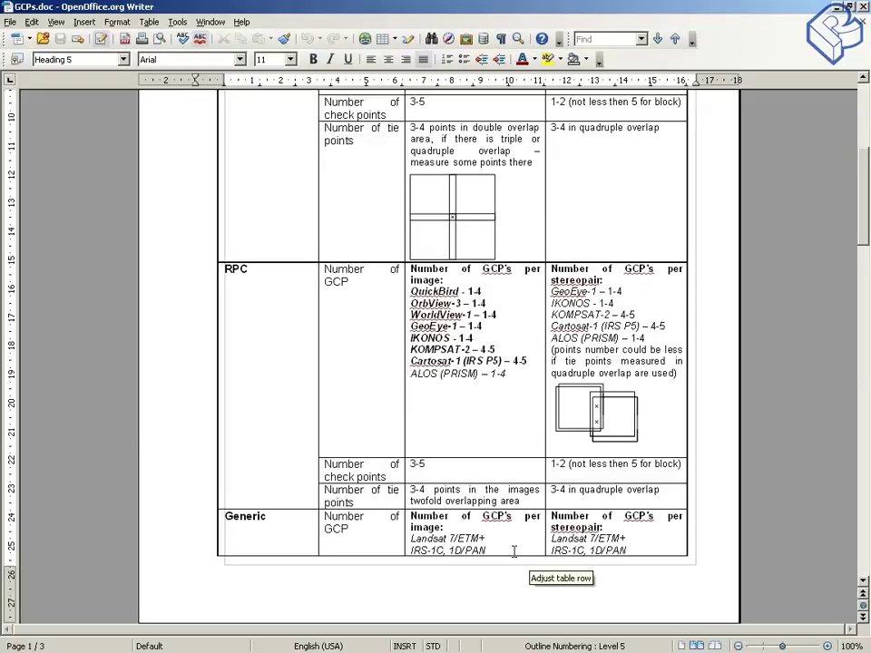
{"action": "scroll", "coordinate": [508, 553], "scroll_direction": "down", "scroll_amount": 3}
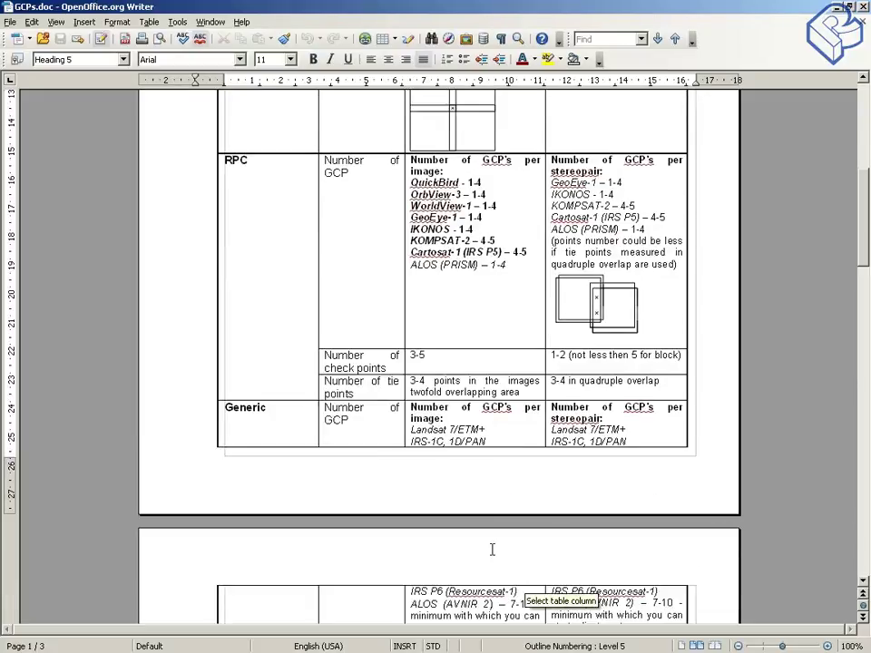
{"action": "scroll", "coordinate": [492, 548], "scroll_direction": "down", "scroll_amount": 2}
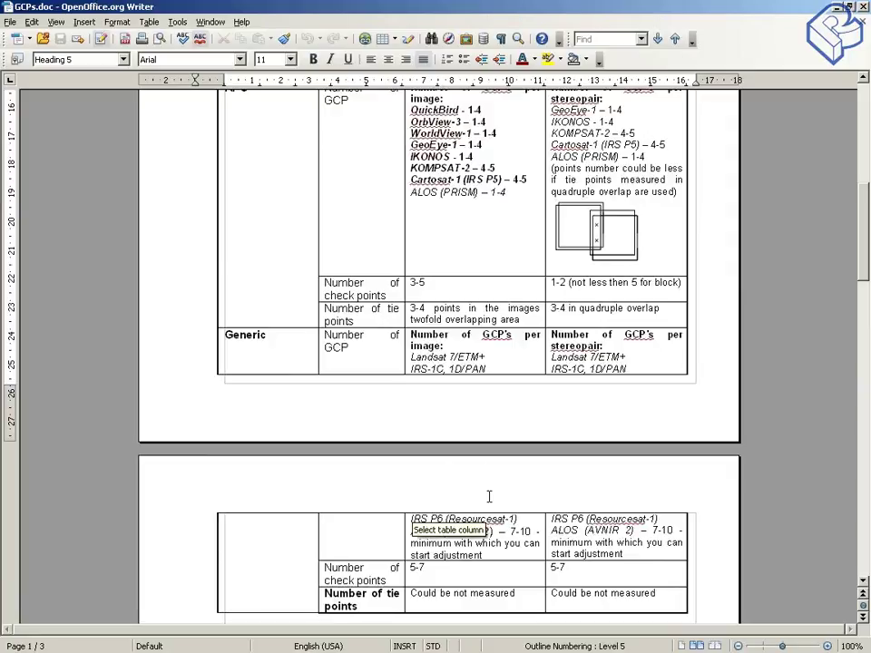
{"action": "scroll", "coordinate": [490, 498], "scroll_direction": "up", "scroll_amount": 3}
{"action": "scroll", "coordinate": [487, 498], "scroll_direction": "up", "scroll_amount": 5}
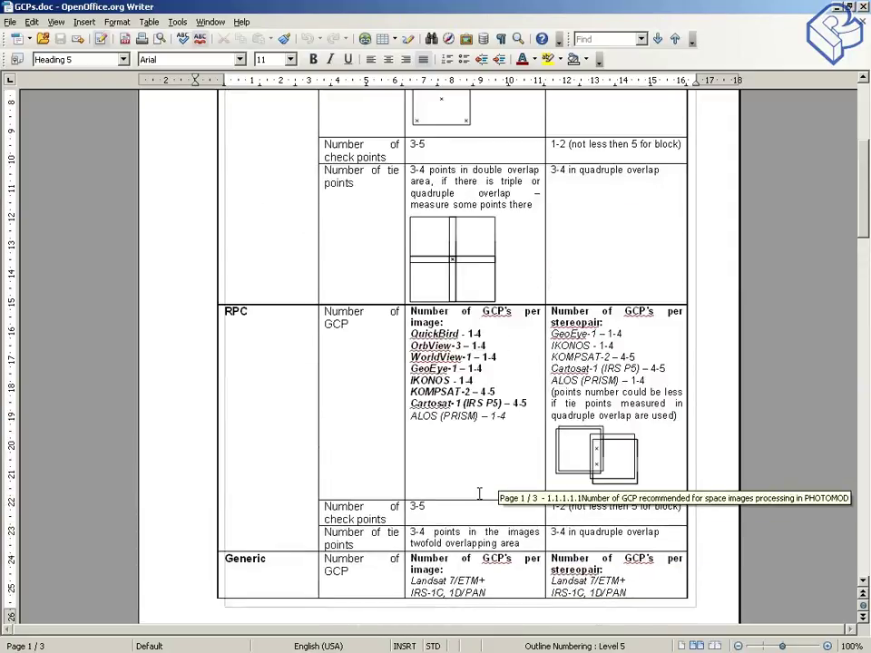
{"action": "left_click", "coordinate": [837, 7]}
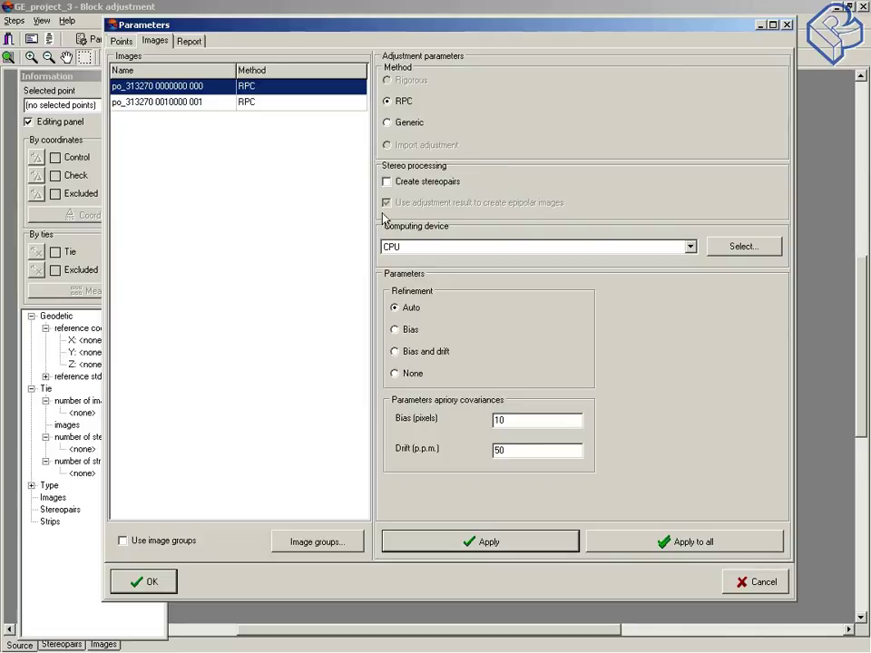
- Enable creating stereopairs with the adjustment result used for epipolar images, keep CPU as the computing device, and apply the parameters
{"action": "left_click", "coordinate": [387, 181]}
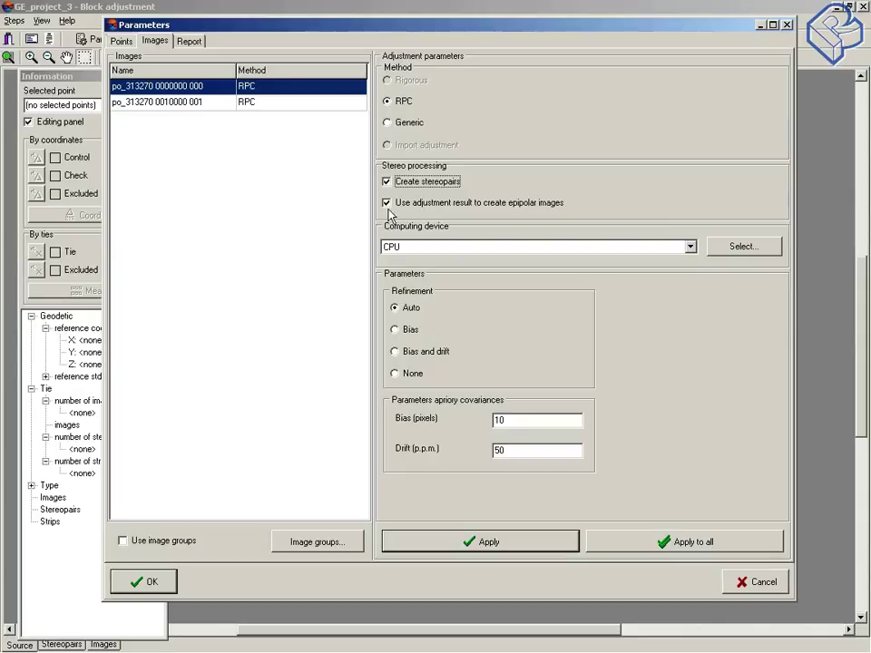
{"action": "left_click", "coordinate": [386, 203]}
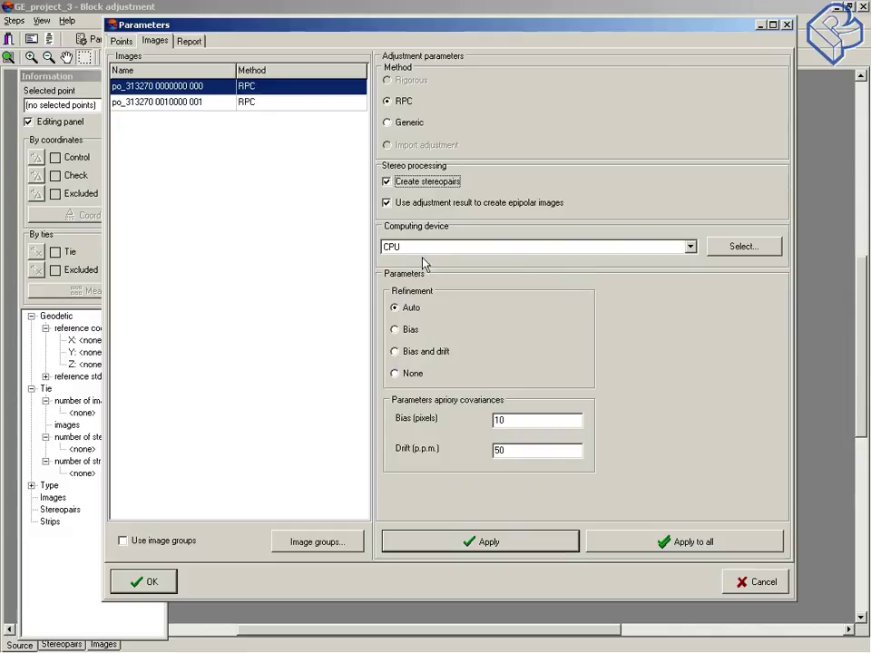
{"action": "left_click", "coordinate": [692, 251]}
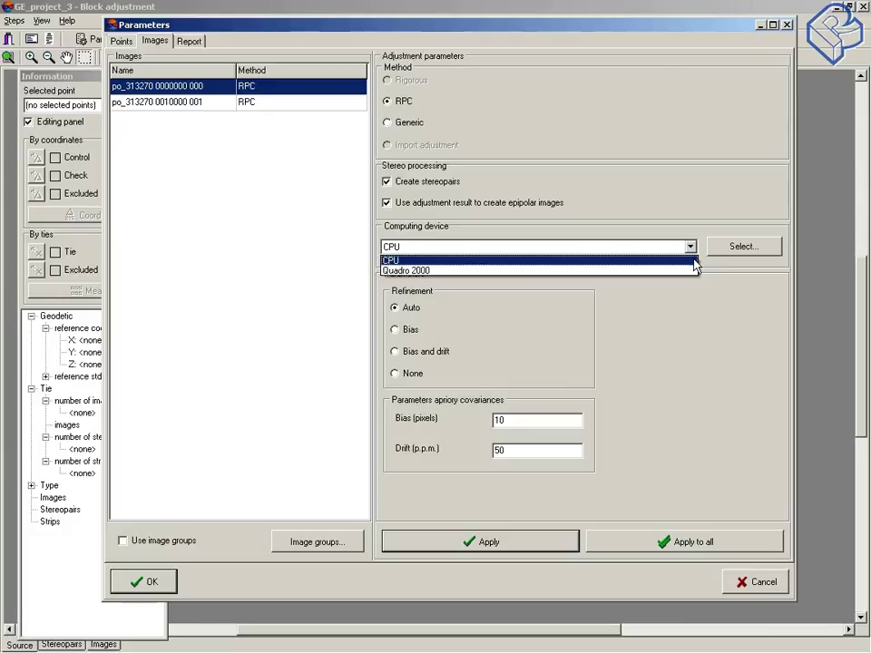
{"action": "left_click", "coordinate": [691, 261]}
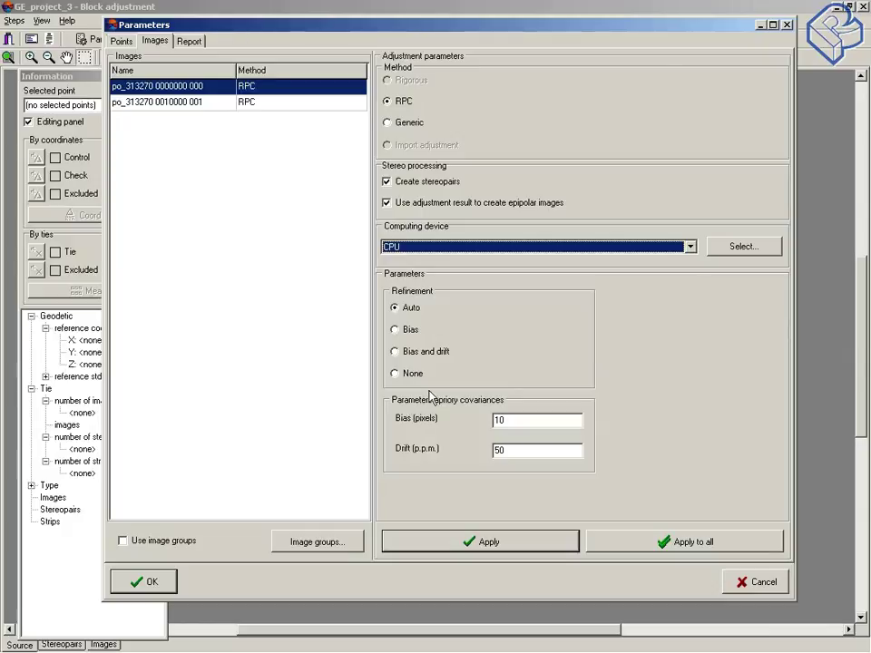
{"action": "left_click", "coordinate": [498, 546]}
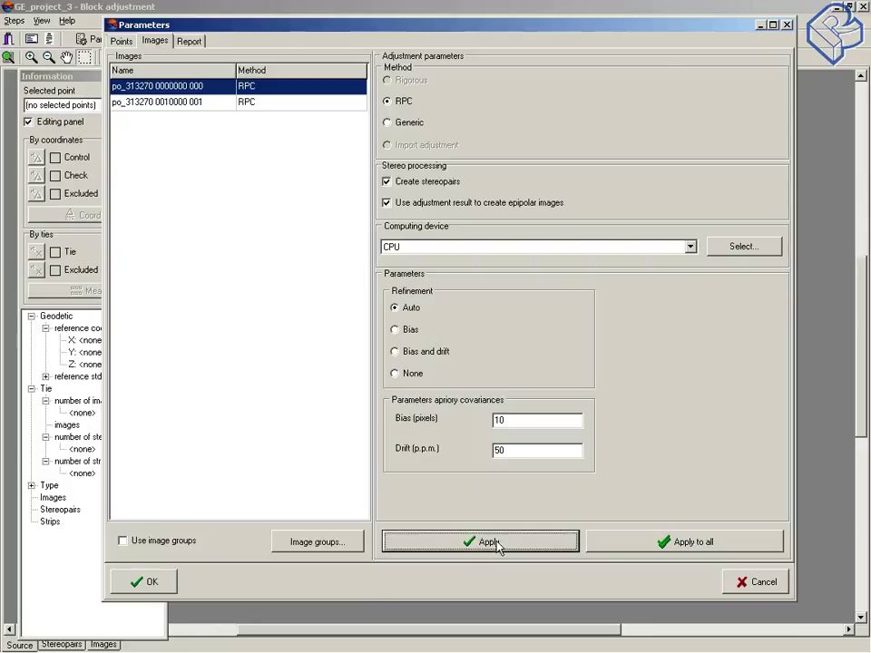
{"action": "left_click", "coordinate": [142, 582]}
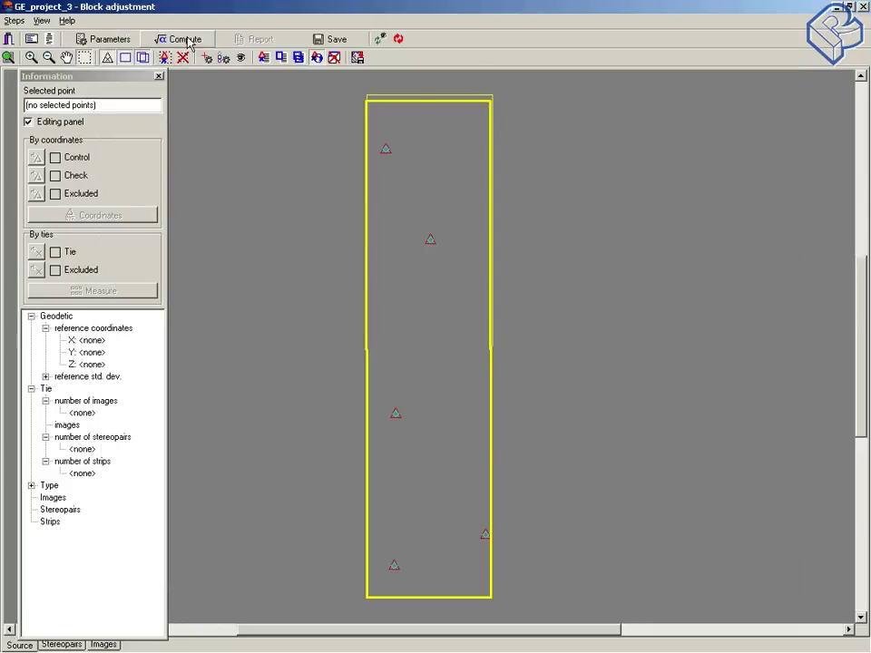
- Compute the block adjustment and place the Residuals window beside the block scheme
{"action": "left_click", "coordinate": [185, 40]}
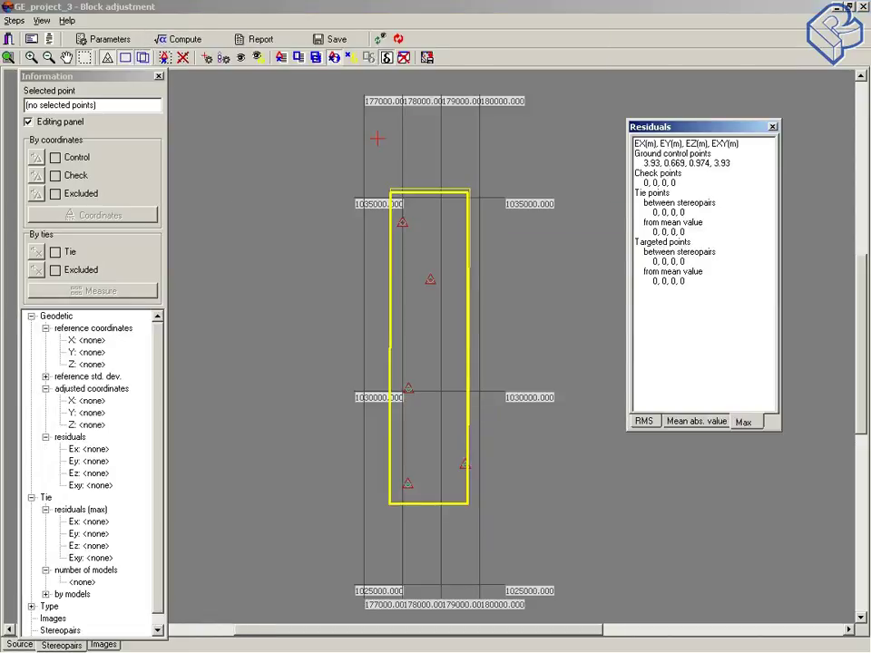
{"action": "left_click_drag", "start_coordinate": [710, 132], "coordinate": [715, 120]}
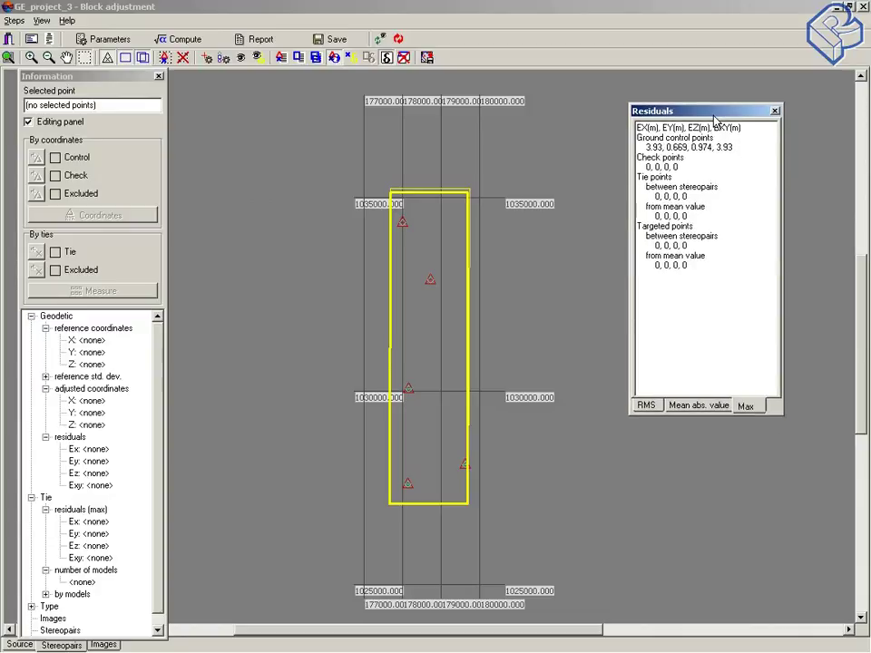
{"action": "left_click", "coordinate": [774, 111]}
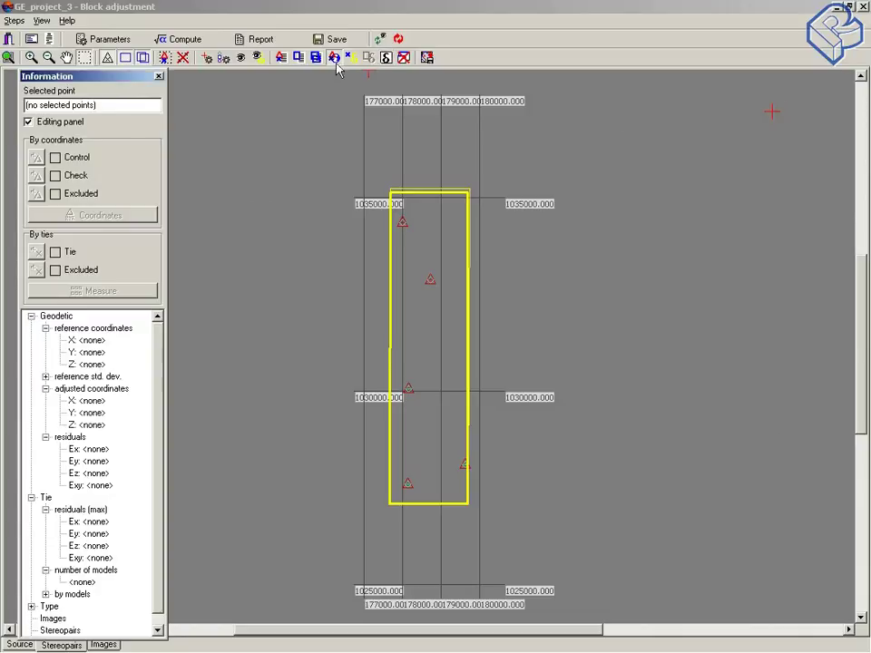
{"action": "left_click", "coordinate": [386, 58]}
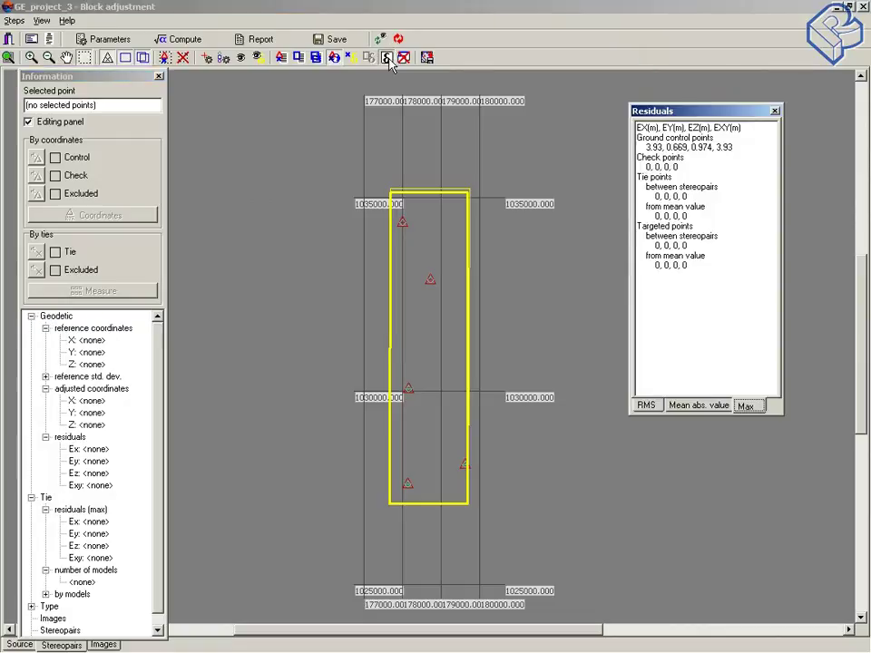
{"action": "left_click_drag", "start_coordinate": [740, 116], "coordinate": [758, 110]}
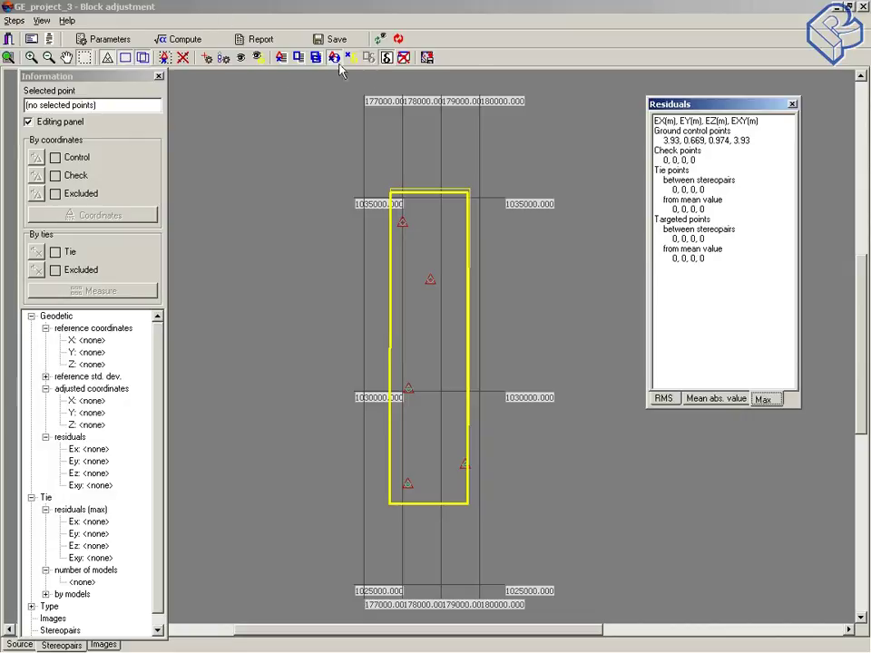
- Enlarge the residual vectors on the block scheme by reducing the ground distance that 100 screen pixels represent
{"action": "left_click", "coordinate": [257, 60]}
{"action": "left_click_drag", "start_coordinate": [438, 289], "coordinate": [232, 148]}
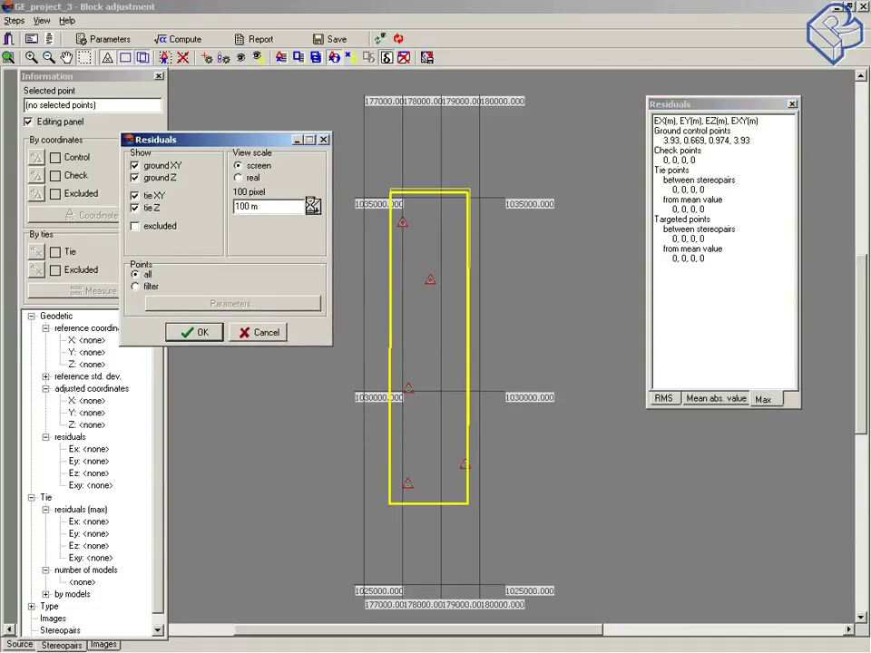
{"action": "left_click", "coordinate": [312, 208]}
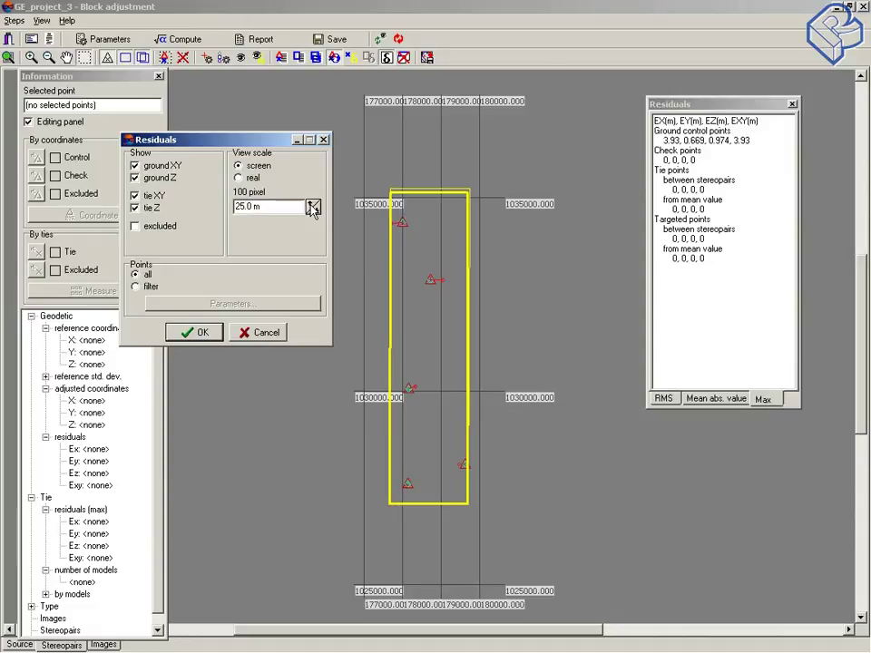
{"action": "left_click", "coordinate": [312, 210]}
{"action": "left_click", "coordinate": [197, 332]}
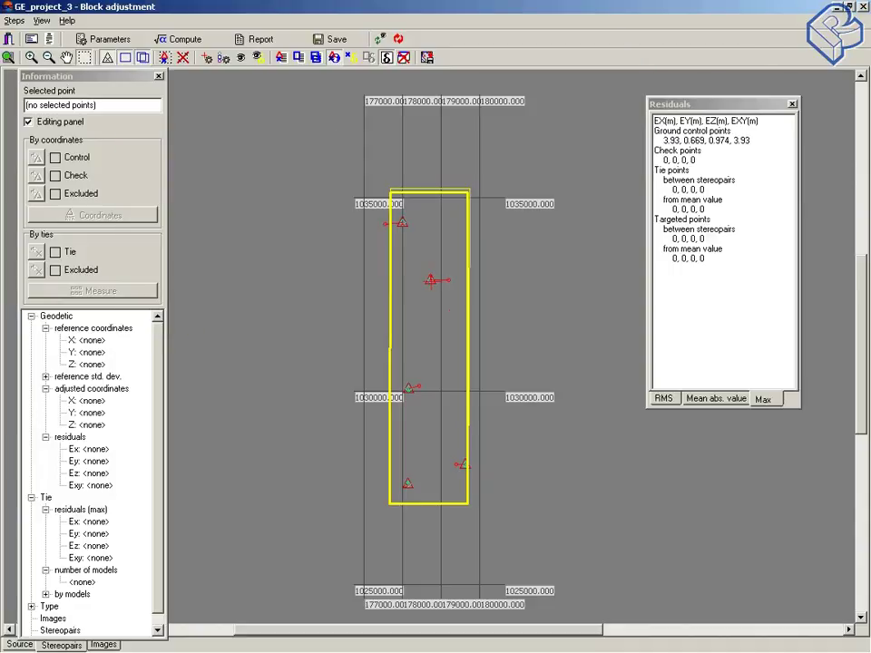
{"action": "left_click", "coordinate": [430, 279]}
{"action": "left_click", "coordinate": [74, 299]}
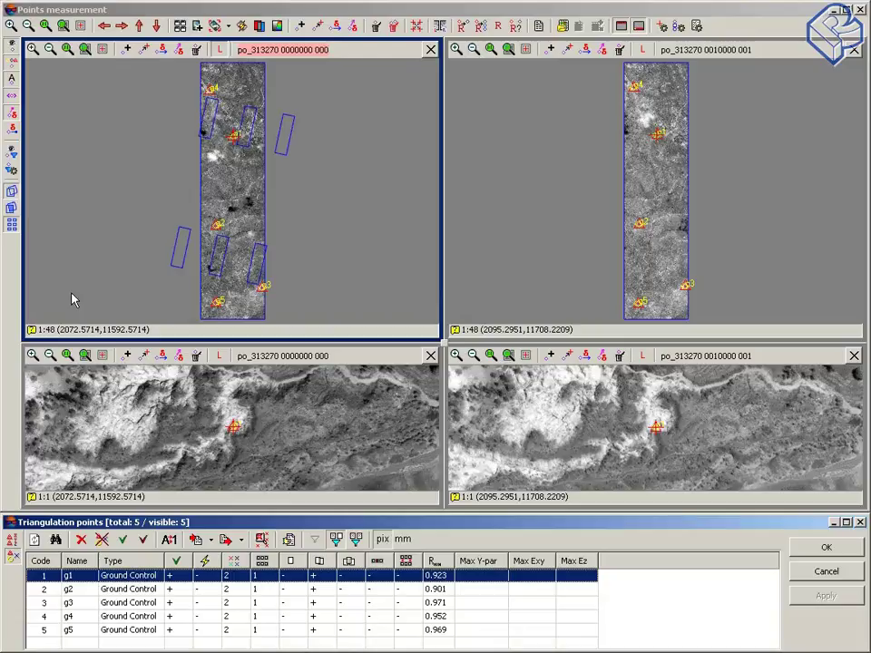
{"action": "left_click", "coordinate": [234, 425]}
{"action": "scroll", "coordinate": [234, 433], "scroll_direction": "up", "scroll_amount": 2}
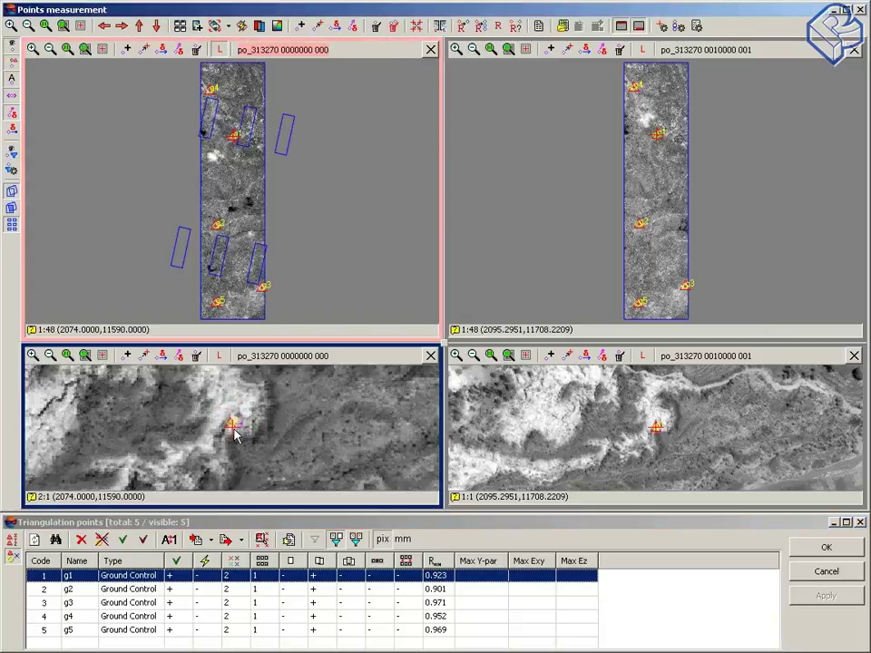
{"action": "left_click", "coordinate": [185, 422]}
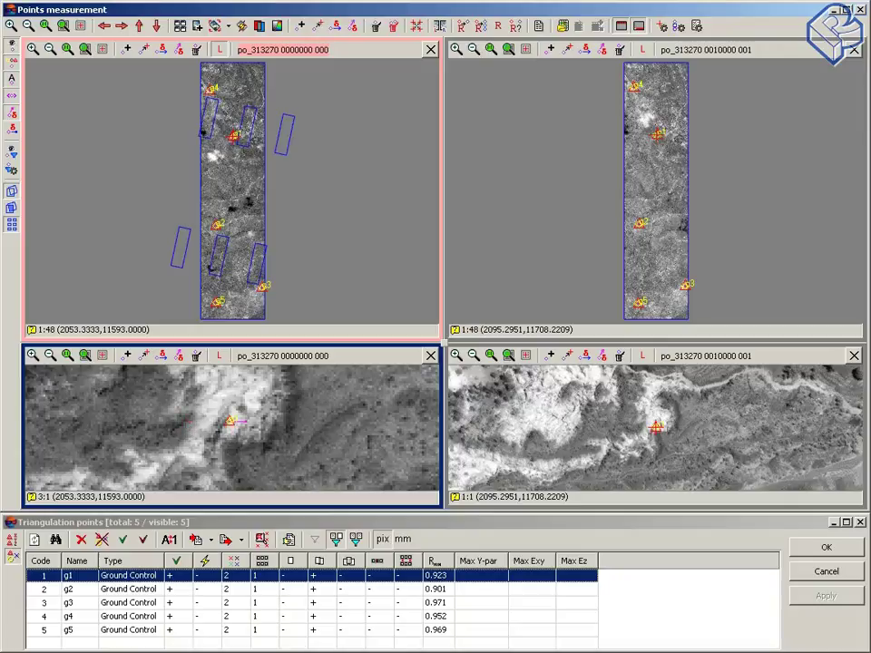
{"action": "left_click", "coordinate": [190, 451]}
{"action": "left_click_drag", "start_coordinate": [225, 426], "coordinate": [225, 429]}
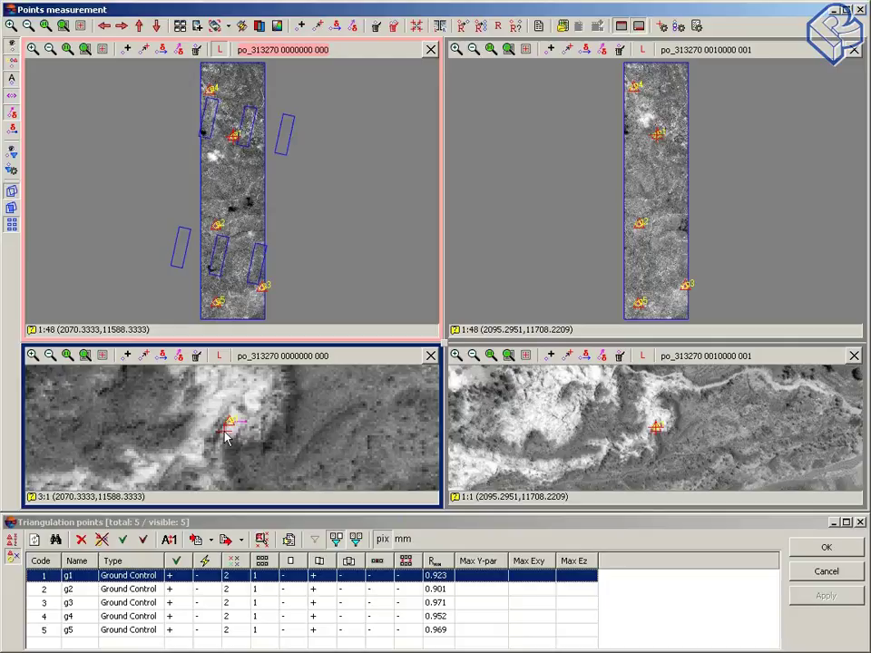
{"action": "left_click", "coordinate": [147, 359]}
{"action": "left_click", "coordinate": [669, 436]}
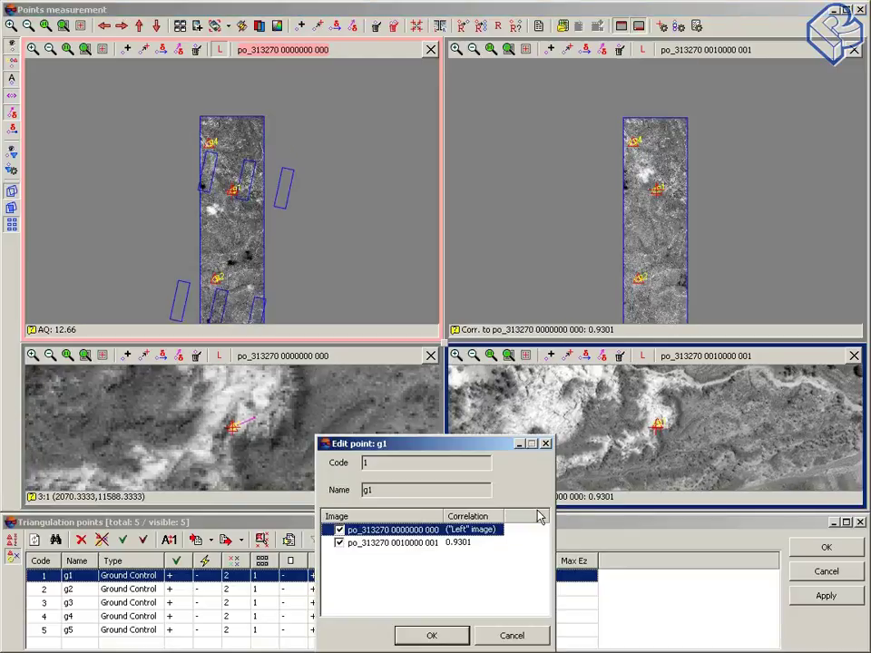
{"action": "left_click", "coordinate": [432, 635]}
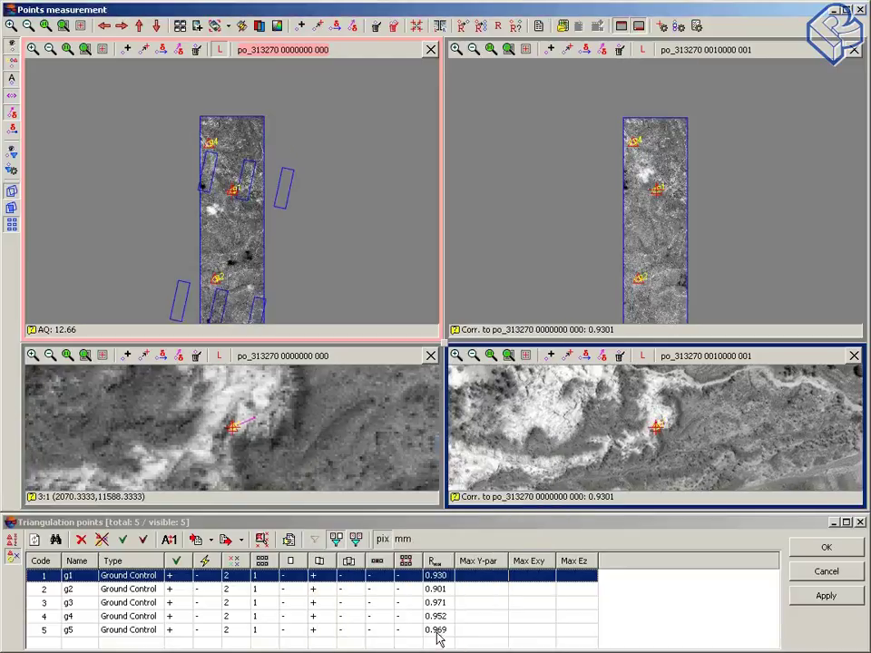
{"action": "left_click", "coordinate": [823, 550]}
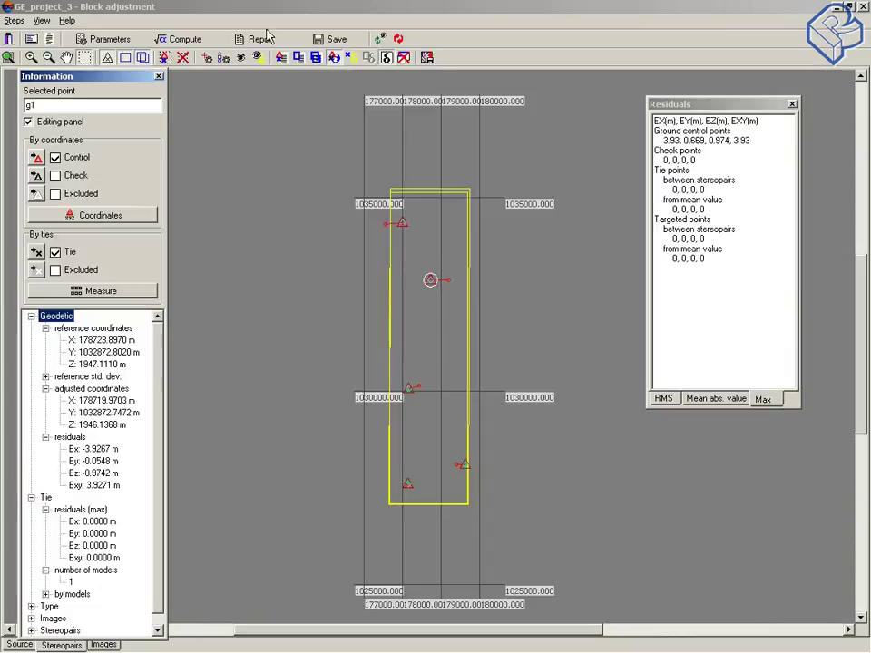
{"action": "left_click", "coordinate": [185, 40]}
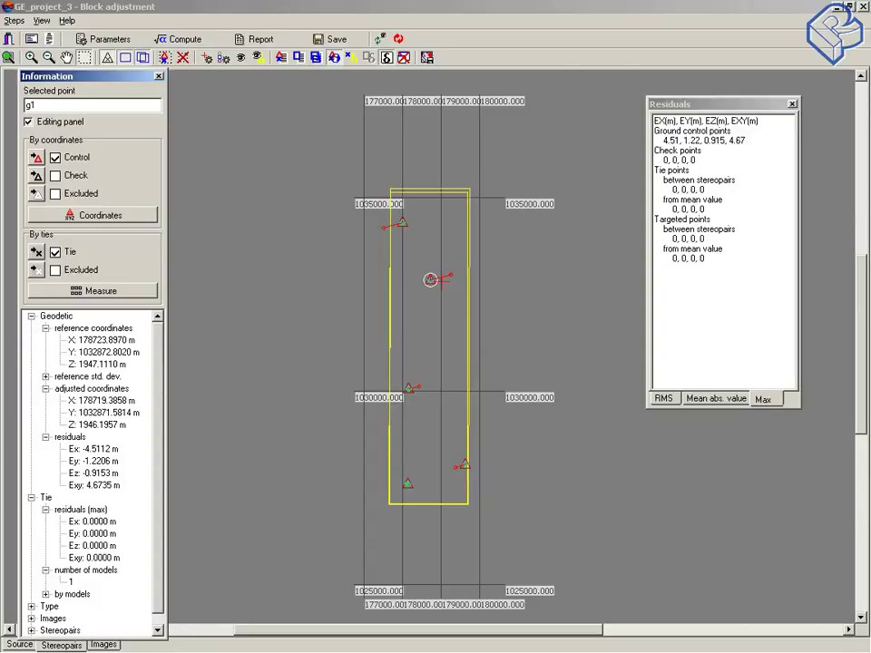
{"action": "left_click", "coordinate": [402, 221]}
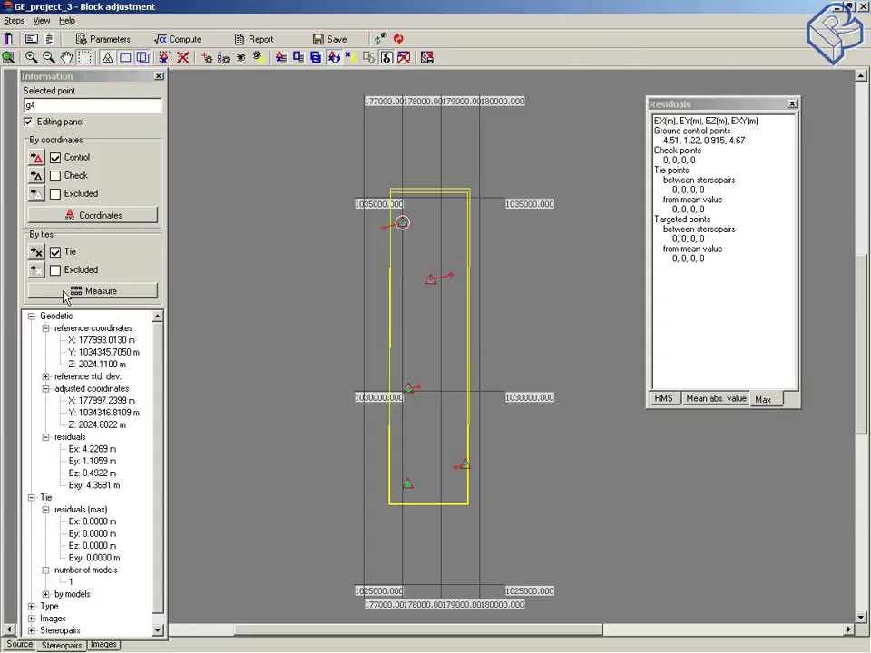
{"action": "left_click", "coordinate": [66, 293]}
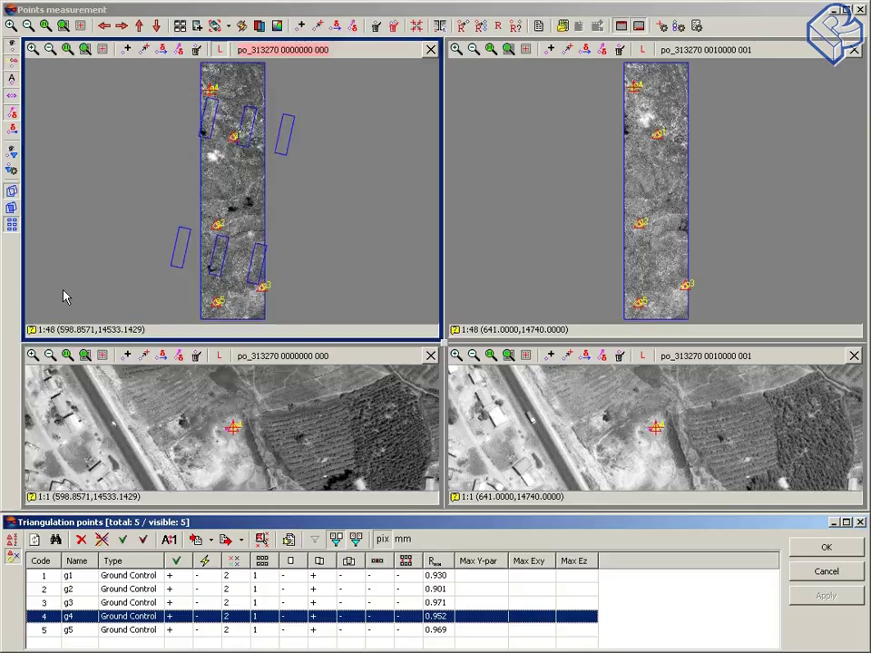
{"action": "left_click", "coordinate": [33, 50]}
{"action": "left_click", "coordinate": [33, 50]}
{"action": "left_click", "coordinate": [33, 50]}
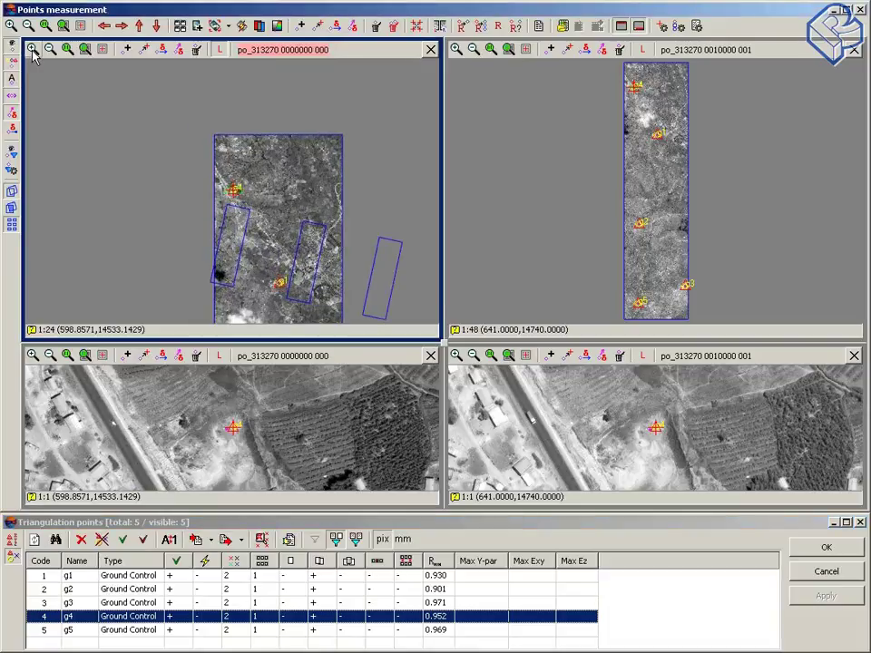
{"action": "left_click", "coordinate": [10, 25]}
{"action": "left_click", "coordinate": [10, 25]}
{"action": "left_click", "coordinate": [10, 25]}
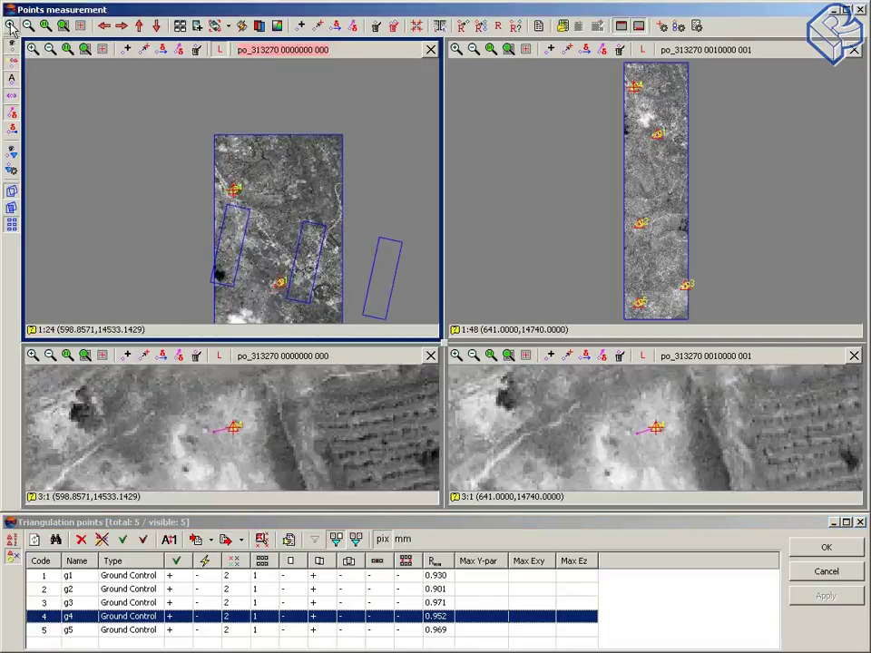
{"action": "left_click", "coordinate": [10, 26]}
{"action": "left_click", "coordinate": [10, 25]}
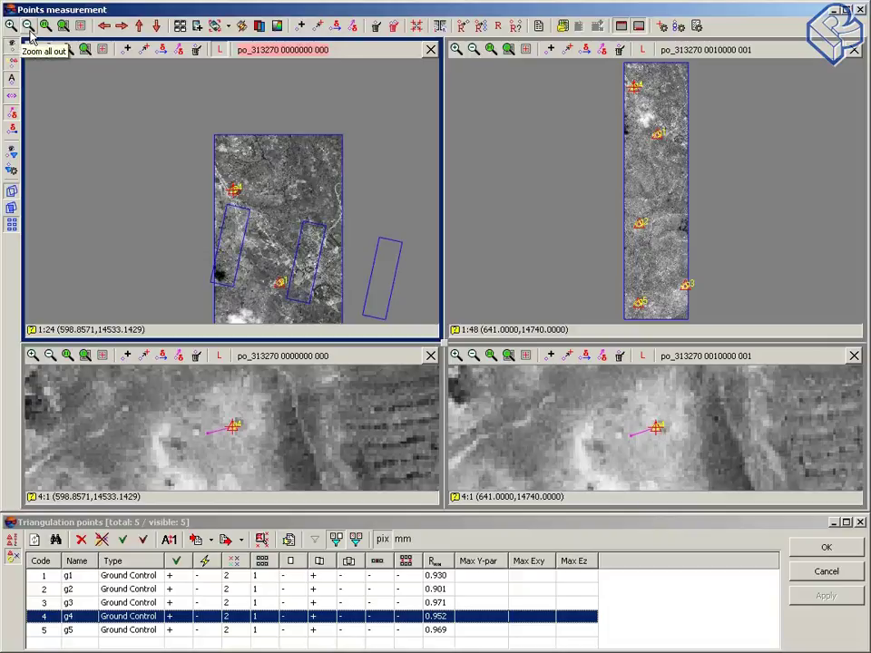
{"action": "left_click", "coordinate": [28, 26]}
{"action": "left_click", "coordinate": [28, 26]}
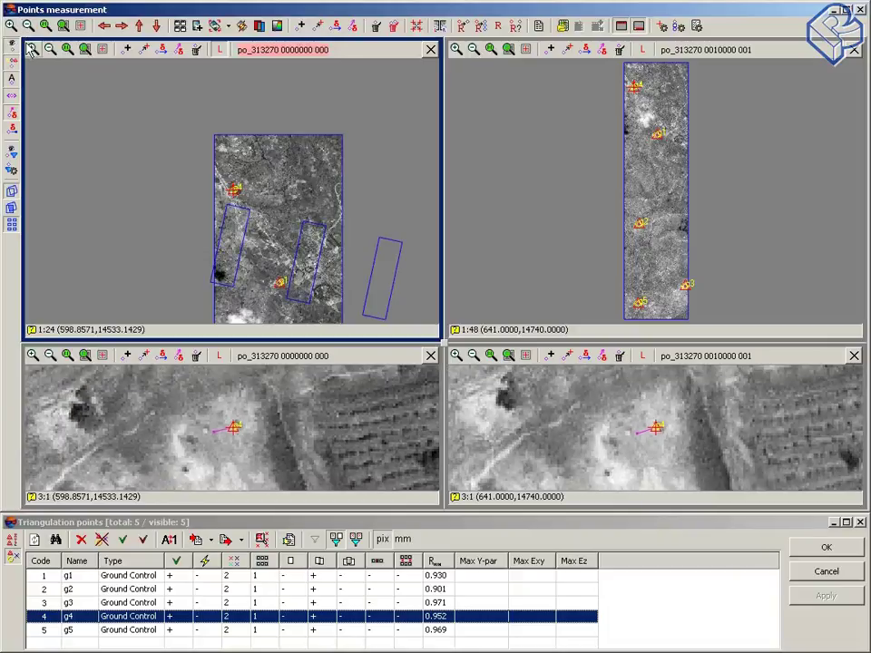
{"action": "left_click", "coordinate": [221, 445]}
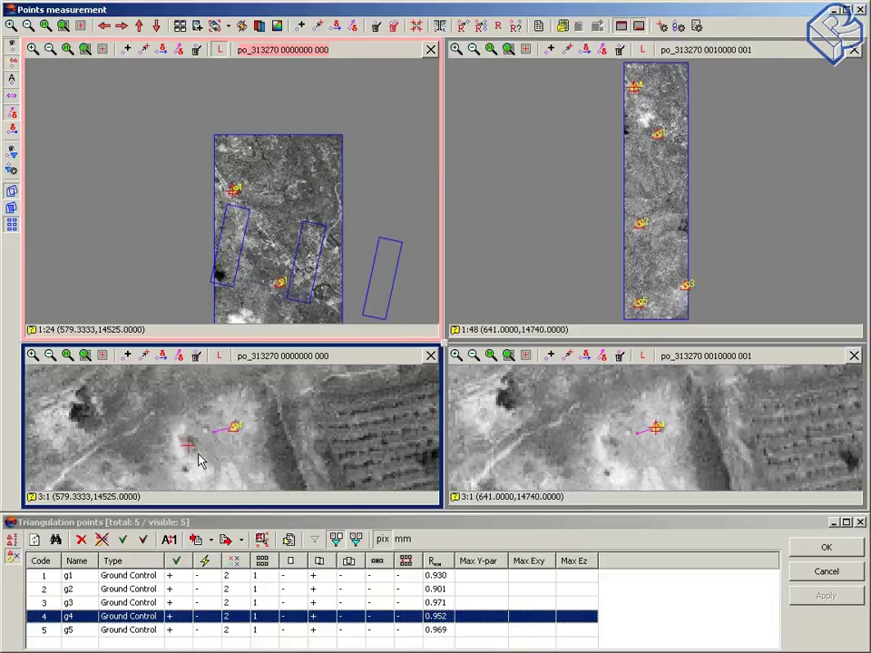
{"action": "left_click", "coordinate": [224, 417]}
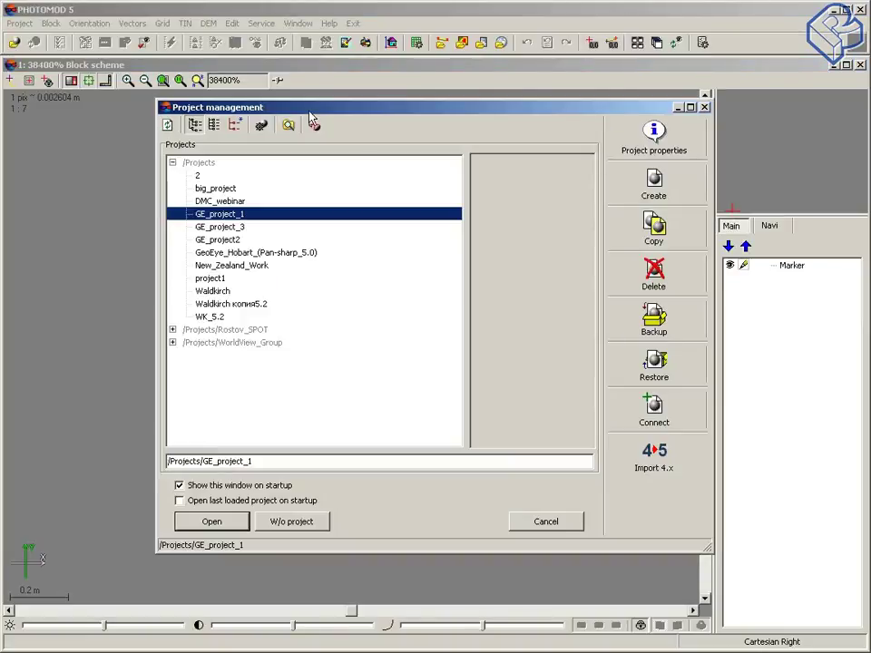
- Switch to the other PHOTOMOD session and examine where check point g1 and control point g2 were measured in both images
{"action": "left_click_drag", "start_coordinate": [309, 111], "coordinate": [870, 115]}
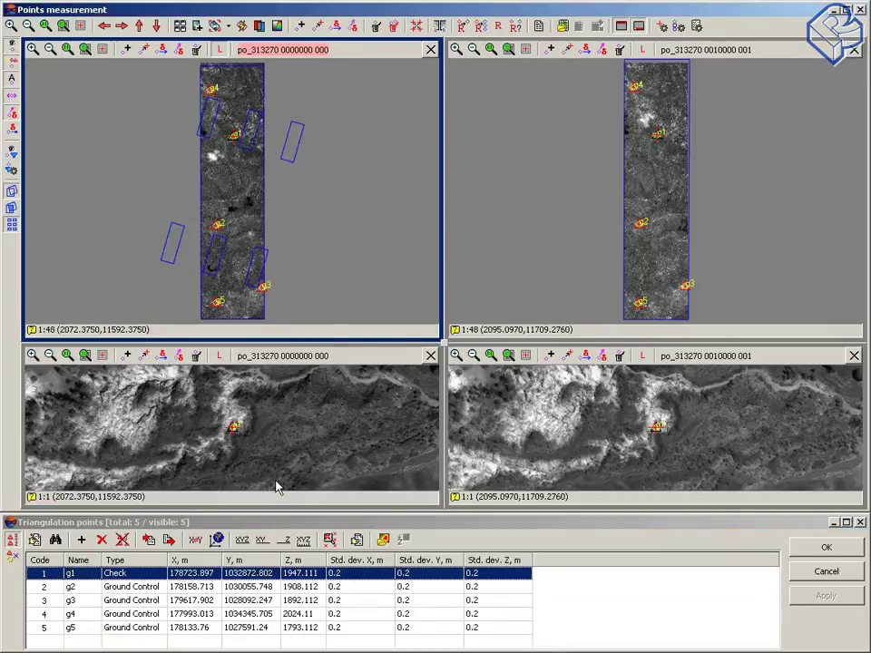
{"action": "left_click", "coordinate": [29, 359]}
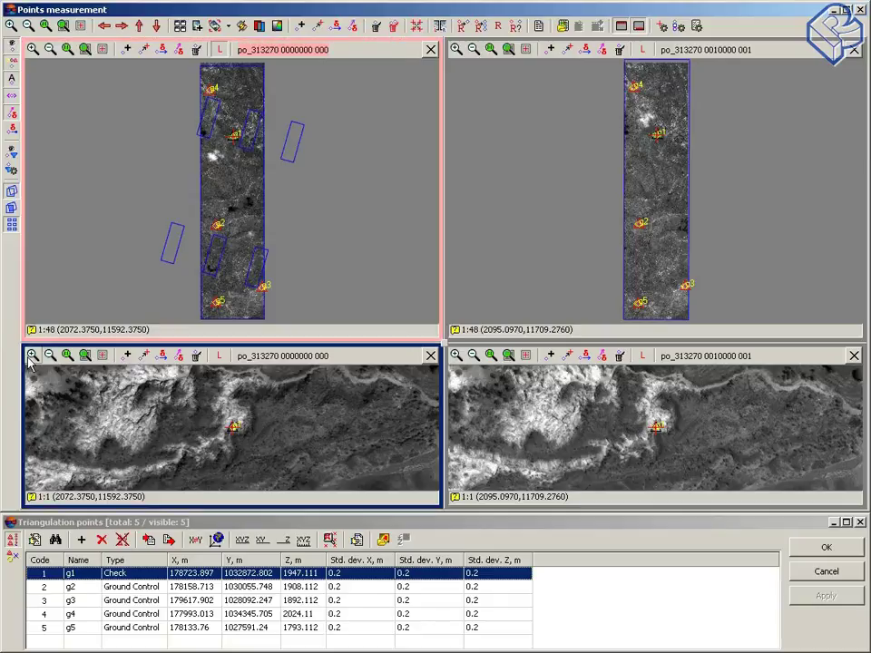
{"action": "left_click", "coordinate": [11, 27]}
{"action": "left_click", "coordinate": [11, 27]}
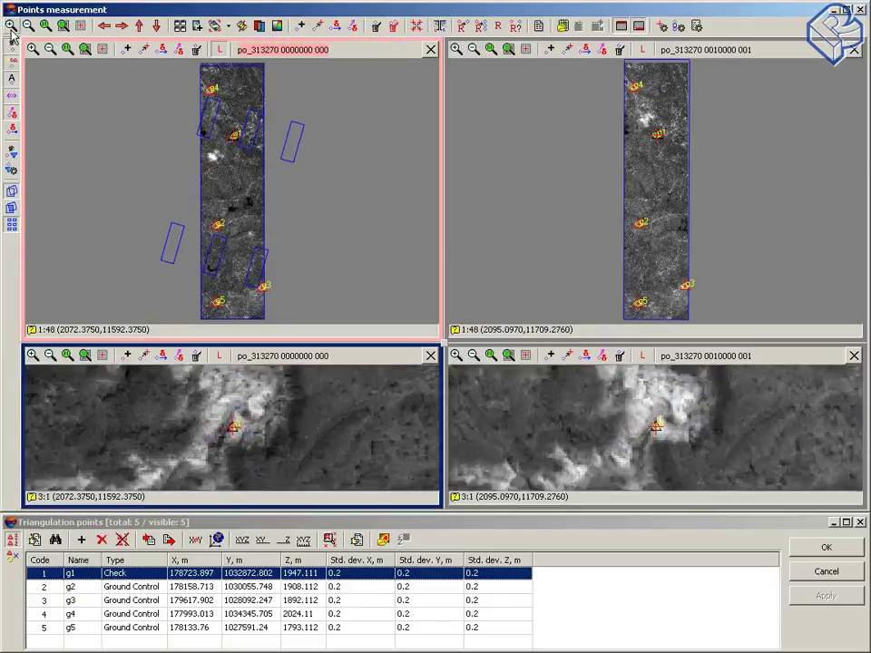
{"action": "left_click", "coordinate": [11, 27]}
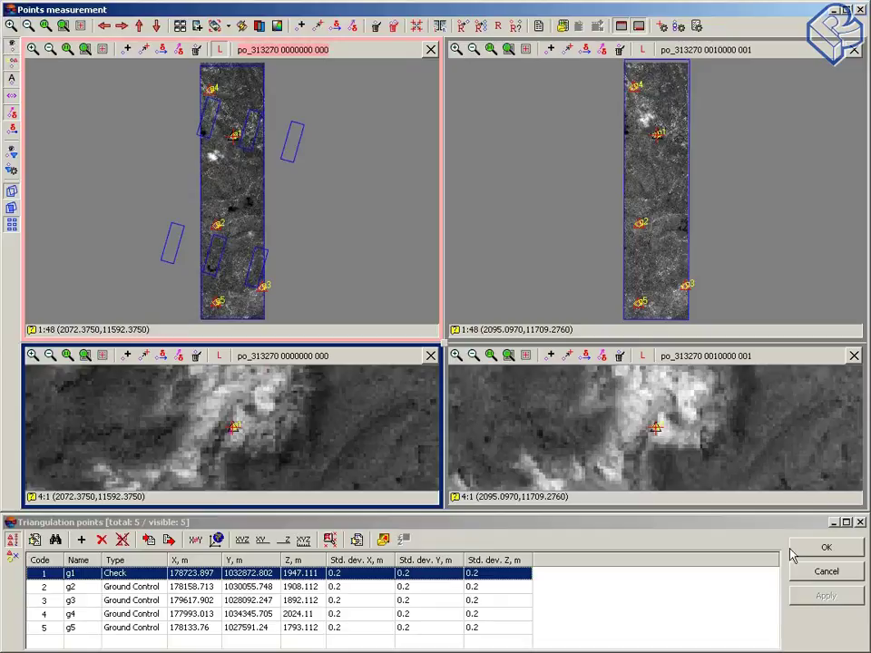
{"action": "left_click", "coordinate": [824, 573]}
{"action": "left_click", "coordinate": [824, 574]}
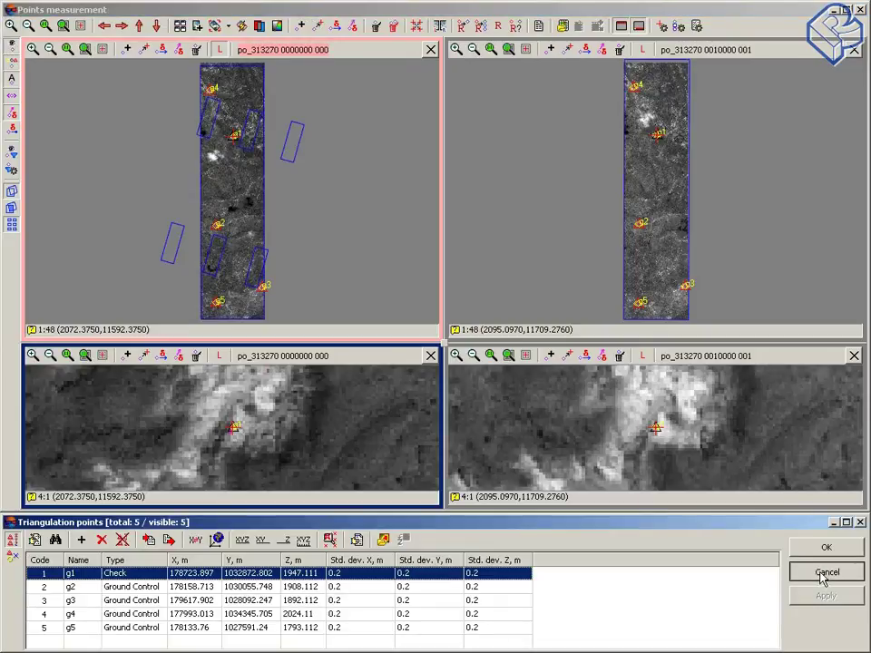
{"action": "left_click", "coordinate": [121, 588]}
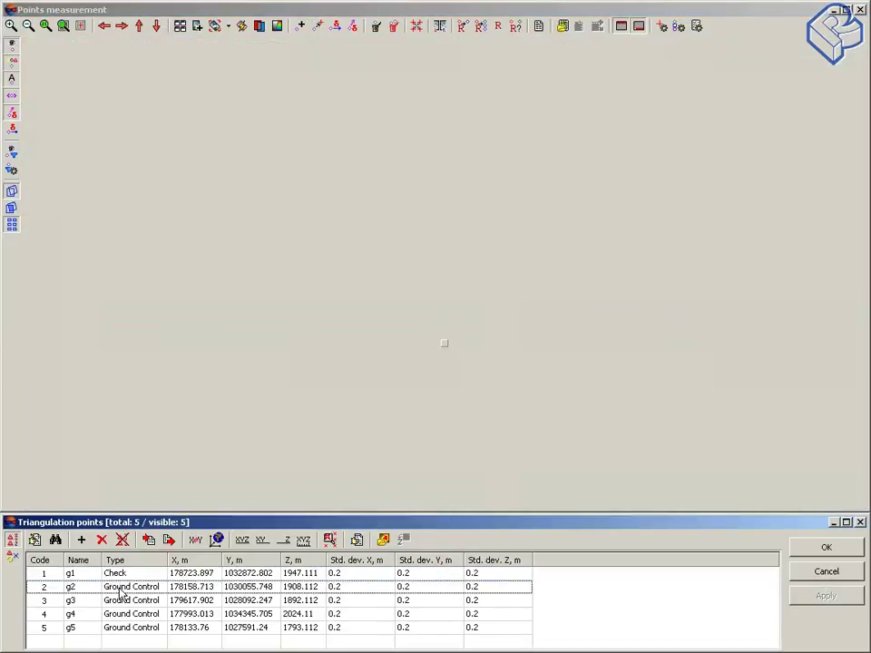
{"action": "left_click", "coordinate": [11, 25]}
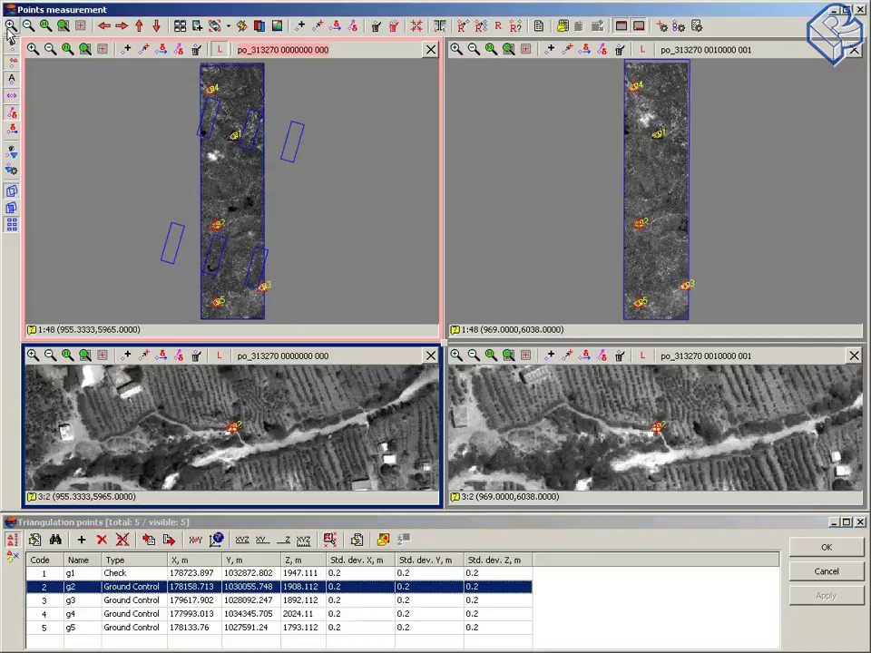
{"action": "left_click", "coordinate": [11, 25]}
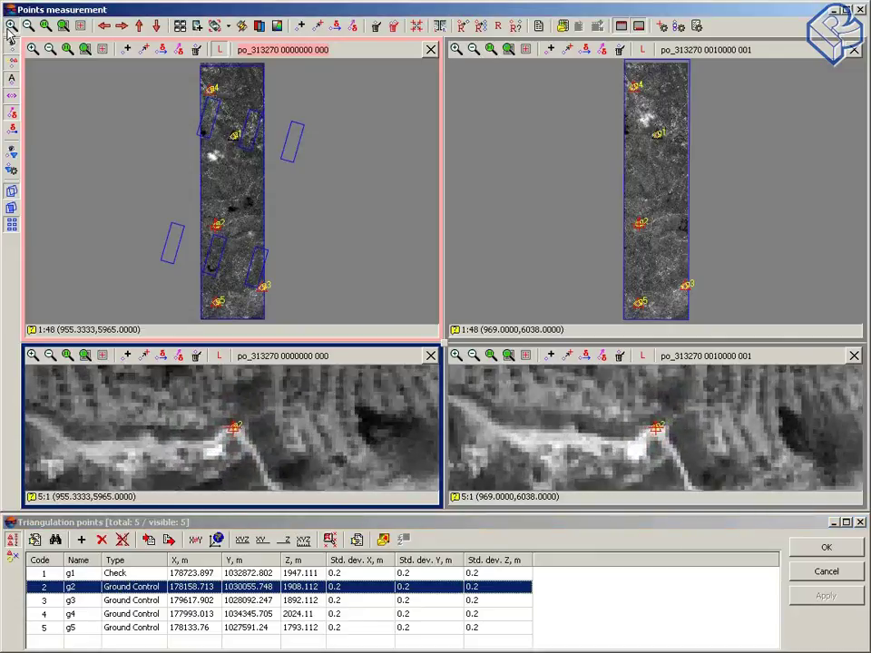
- Examine the measured positions of control points g3 and g4 in both images of the reference project
{"action": "left_click", "coordinate": [42, 602]}
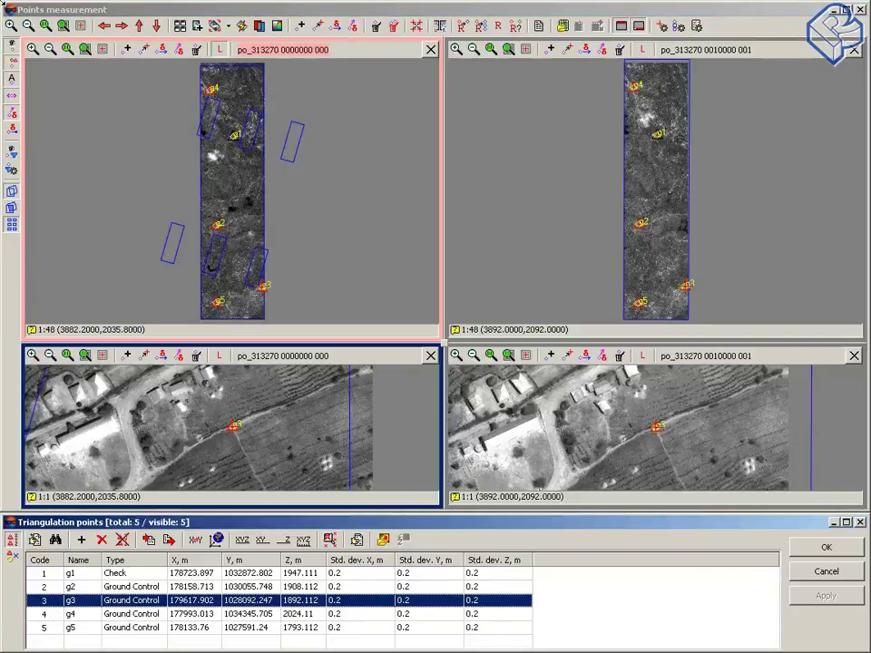
{"action": "left_click", "coordinate": [11, 26]}
{"action": "left_click", "coordinate": [11, 25]}
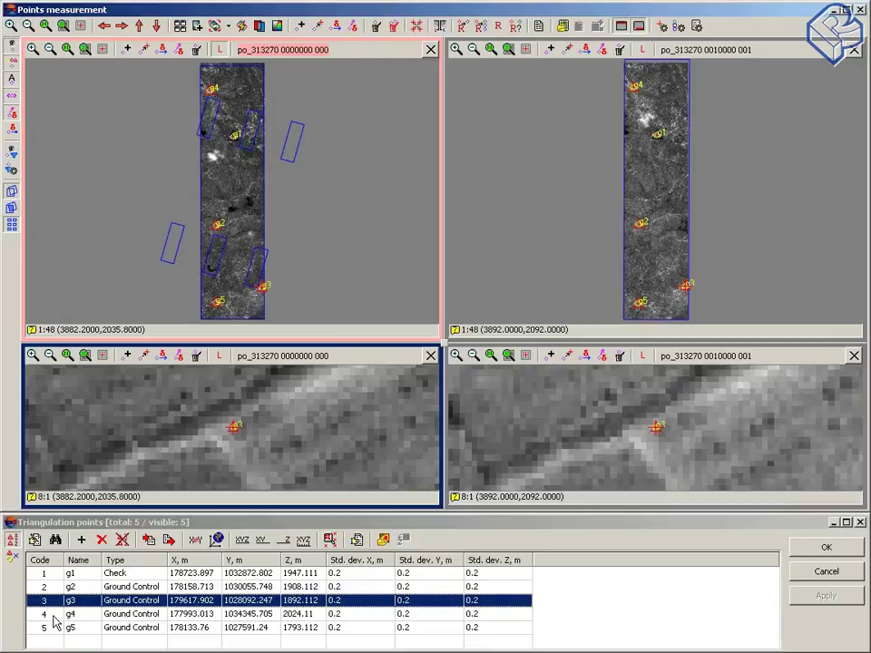
{"action": "left_click", "coordinate": [44, 614]}
{"action": "left_click", "coordinate": [11, 26]}
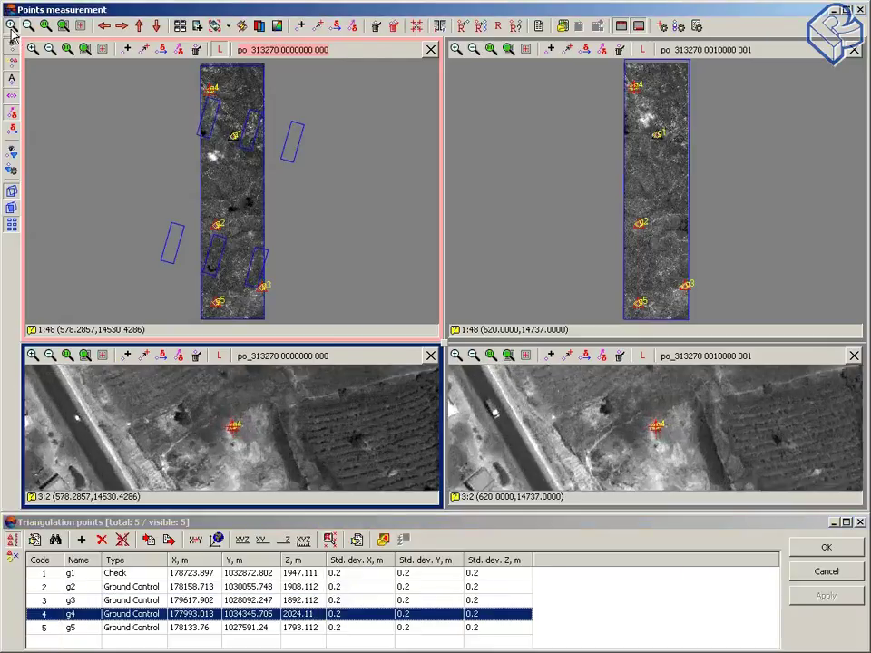
{"action": "left_click", "coordinate": [11, 27]}
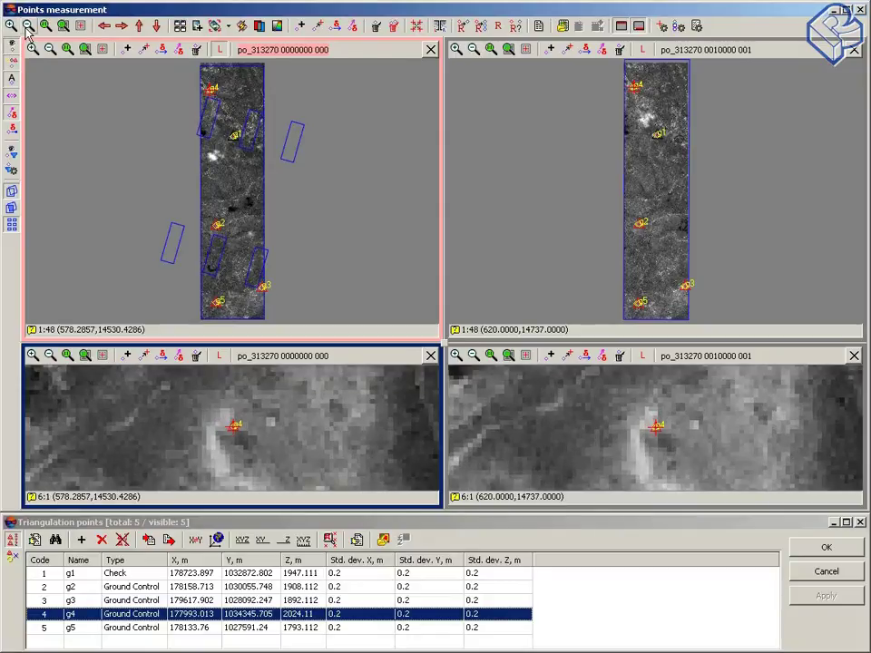
{"action": "left_click", "coordinate": [28, 25]}
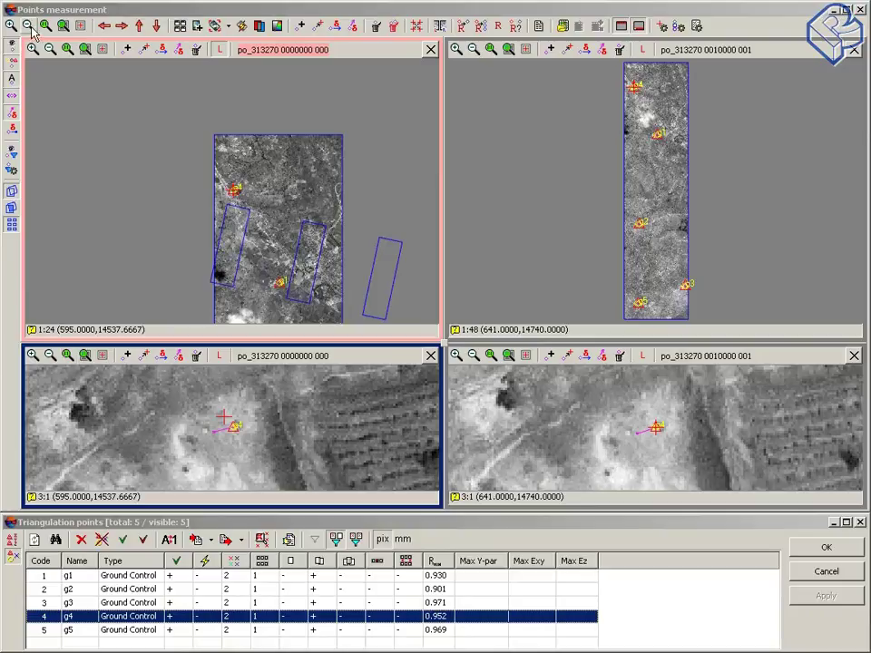
{"action": "scroll", "coordinate": [234, 434], "scroll_direction": "down", "scroll_amount": 2}
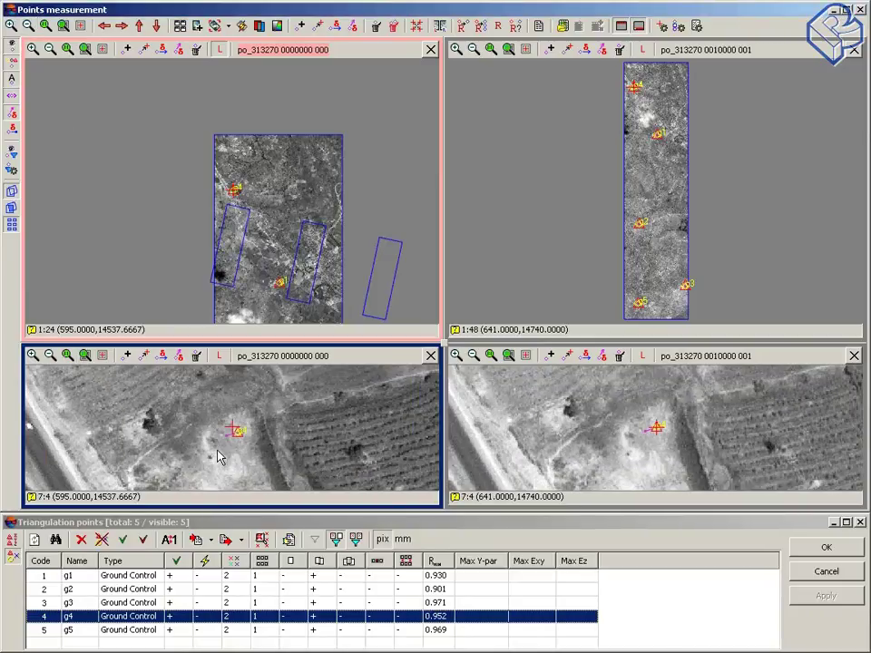
{"action": "left_click", "coordinate": [237, 432]}
{"action": "left_click_drag", "start_coordinate": [238, 431], "coordinate": [234, 427]}
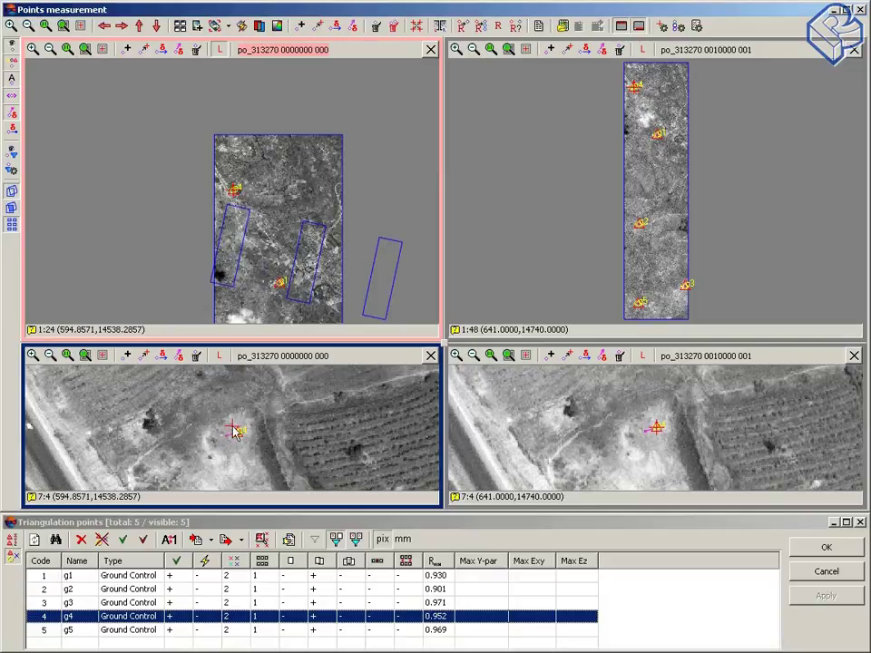
{"action": "left_click", "coordinate": [34, 357]}
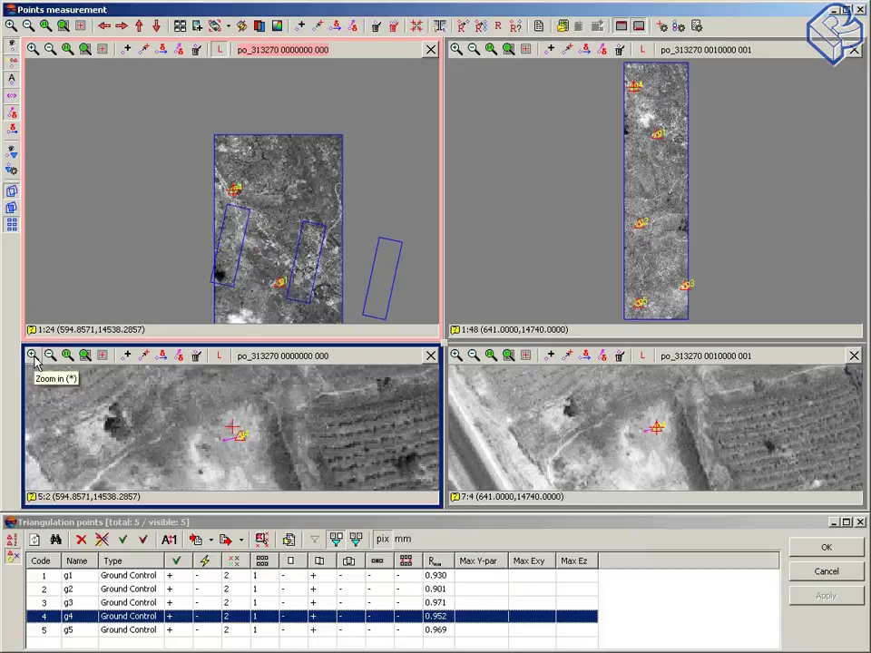
{"action": "left_click", "coordinate": [143, 355]}
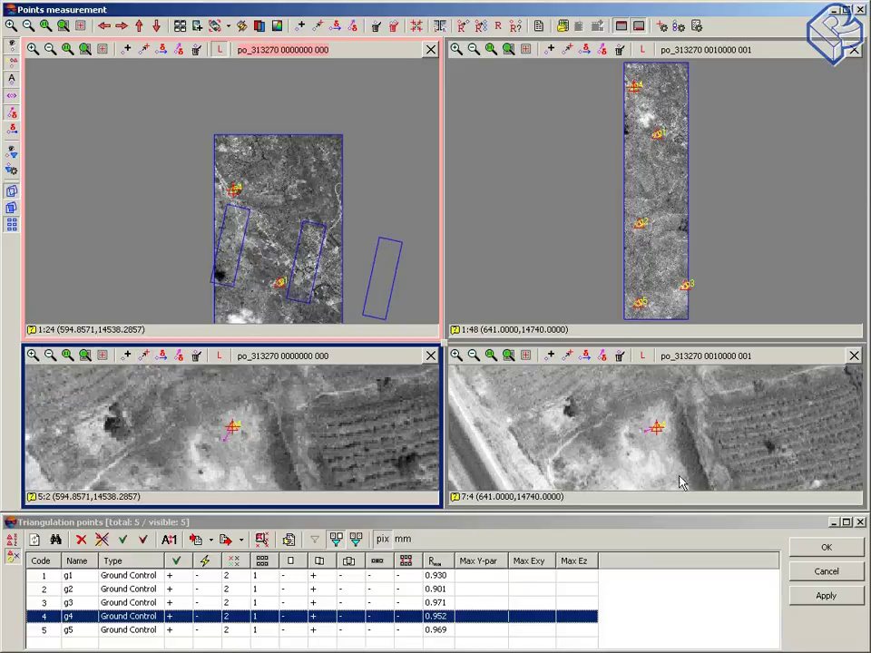
{"action": "left_click", "coordinate": [646, 429]}
{"action": "left_click", "coordinate": [647, 428]}
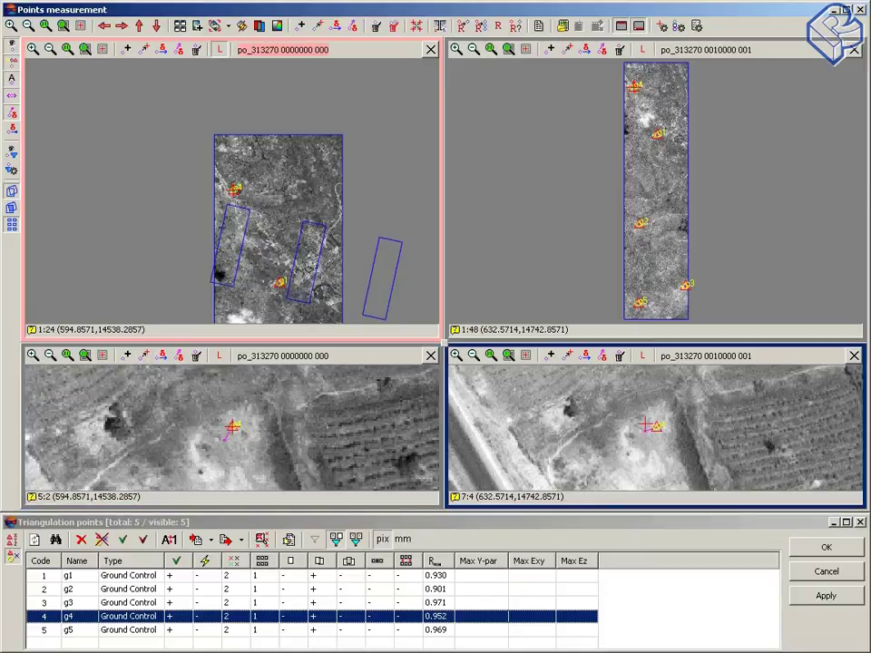
{"action": "key", "text": "Insert"}
{"action": "left_click", "coordinate": [428, 635]}
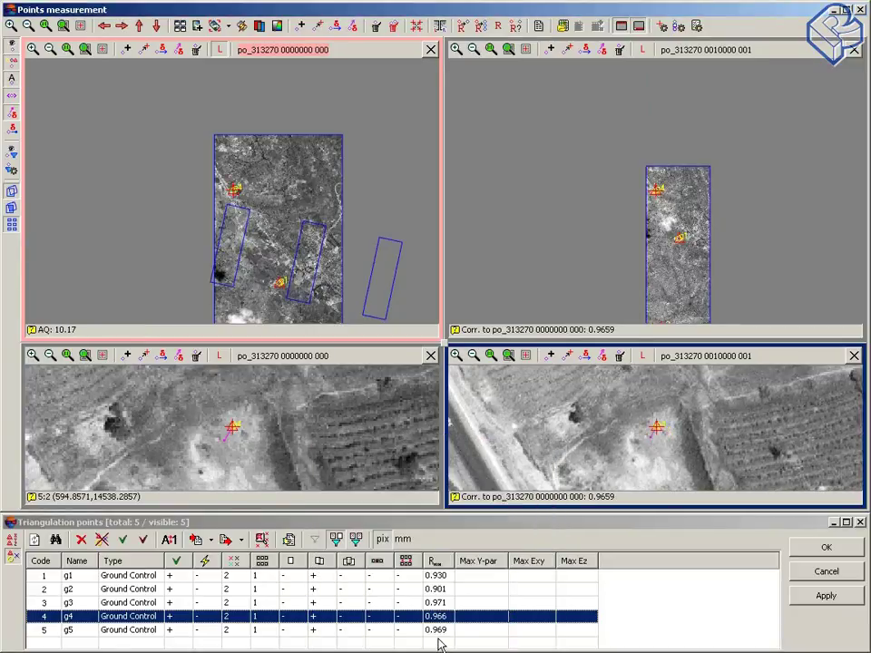
{"action": "left_click", "coordinate": [825, 550]}
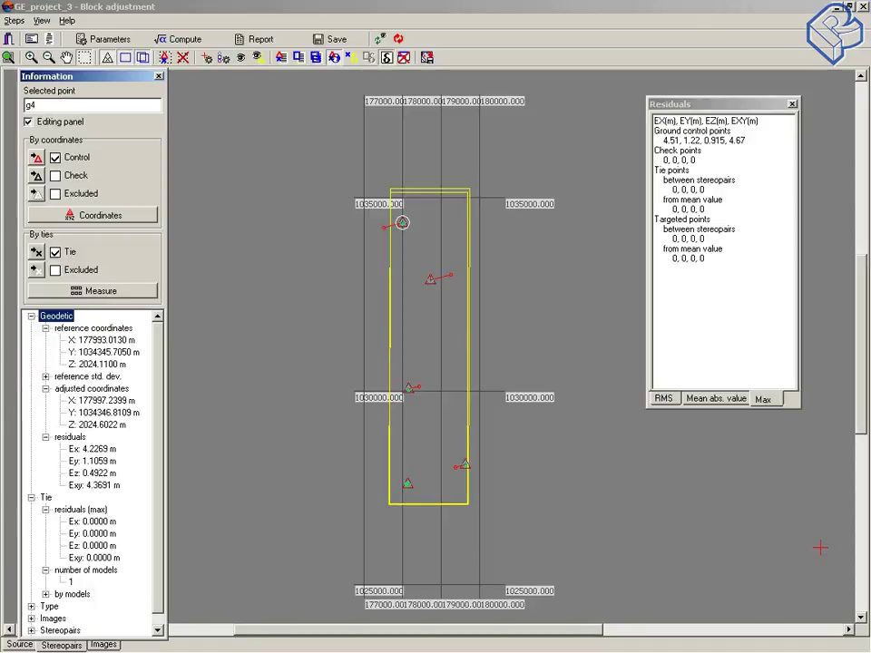
{"action": "left_click", "coordinate": [177, 40]}
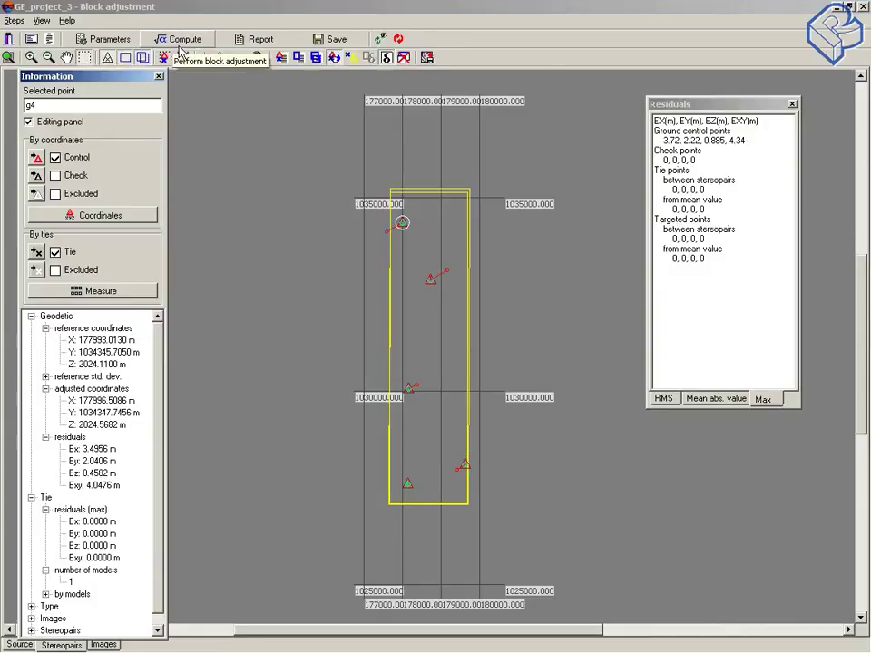
- Open control point g3, examine its position at the path junction in both images with the point markers hidden, and close the measurement
{"action": "left_click", "coordinate": [463, 465]}
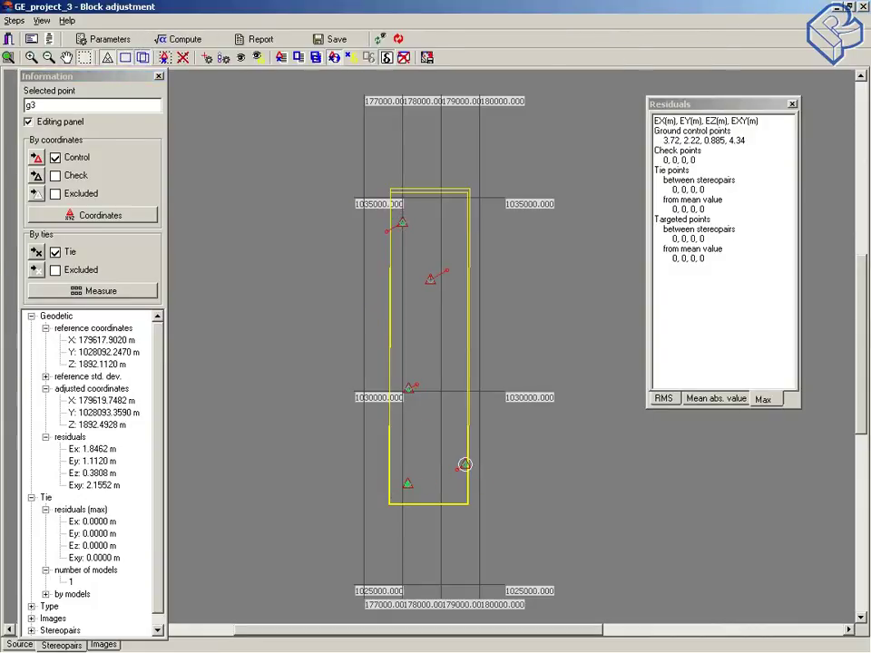
{"action": "left_click", "coordinate": [72, 295]}
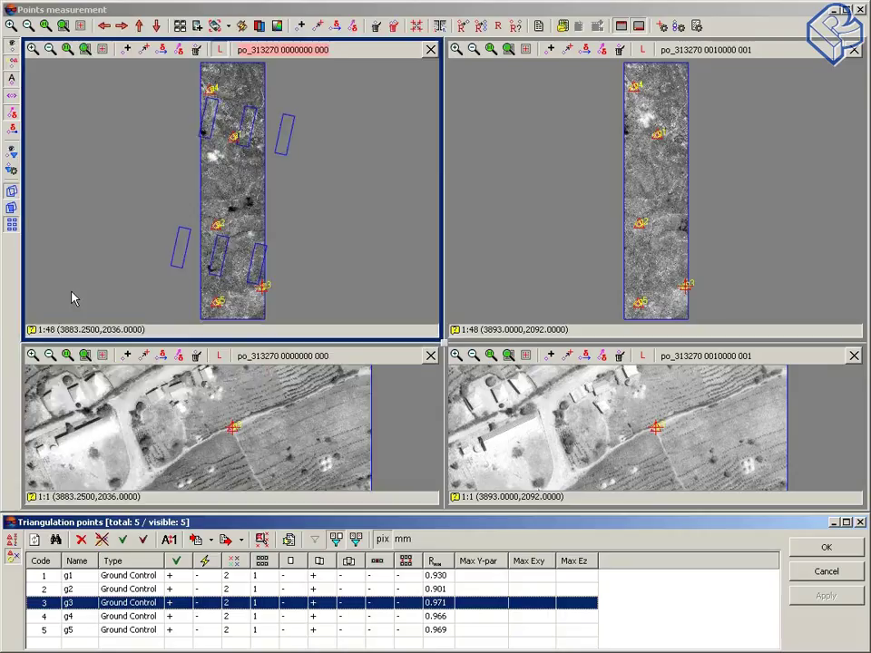
{"action": "left_click", "coordinate": [11, 26]}
{"action": "left_click", "coordinate": [11, 26]}
{"action": "left_click", "coordinate": [11, 26]}
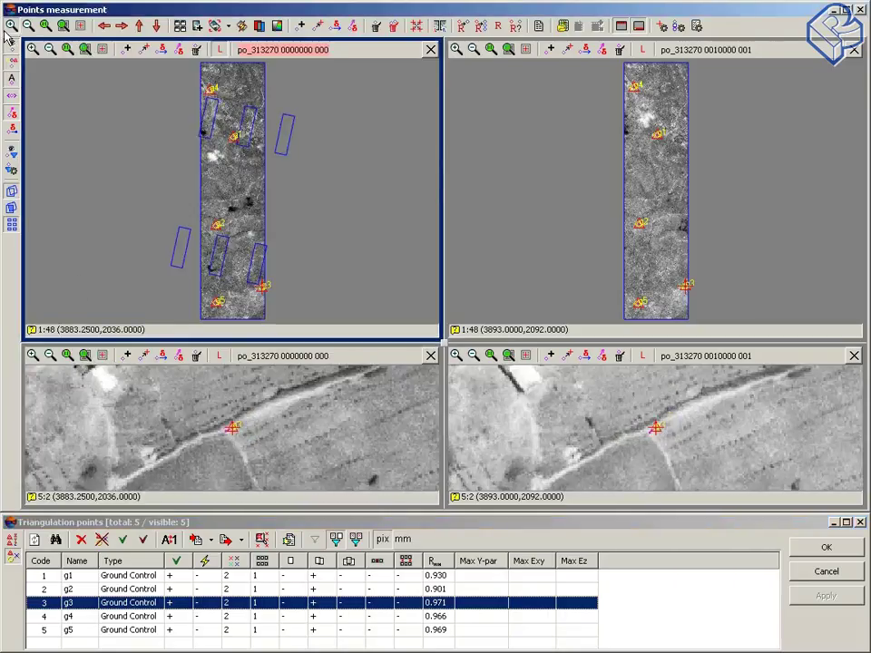
{"action": "left_click", "coordinate": [11, 25]}
{"action": "left_click", "coordinate": [11, 25]}
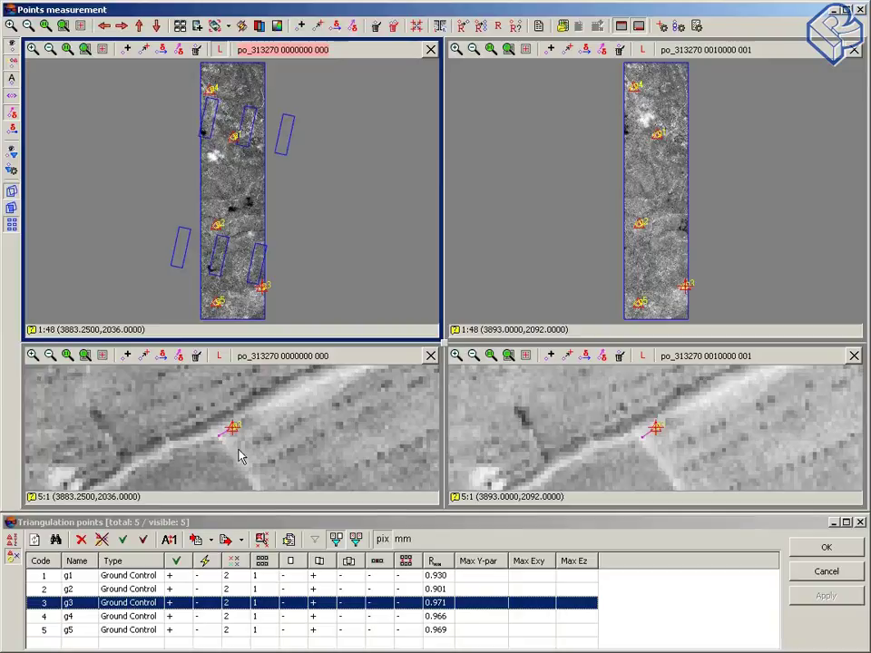
{"action": "left_click", "coordinate": [12, 48]}
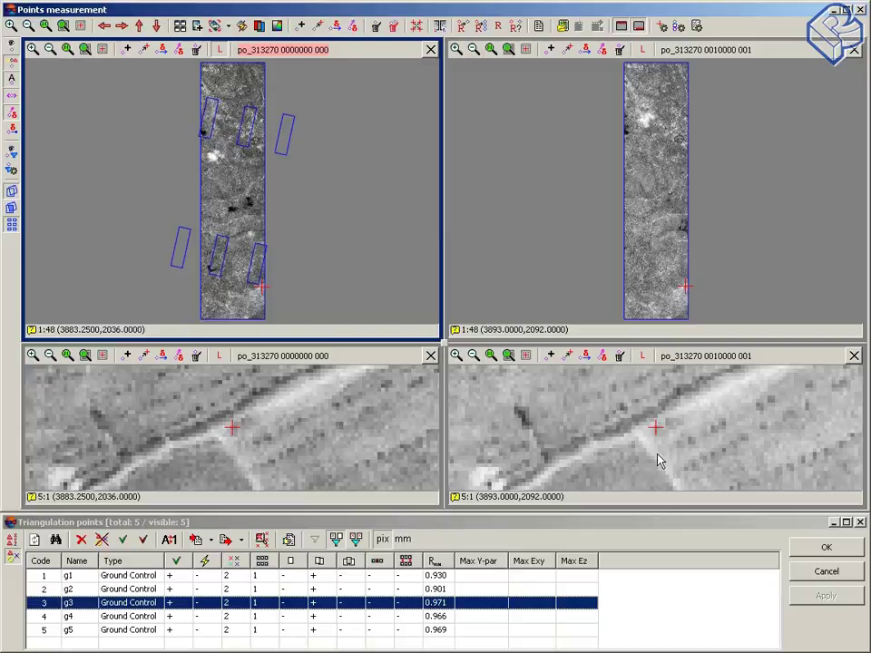
{"action": "left_click", "coordinate": [859, 575]}
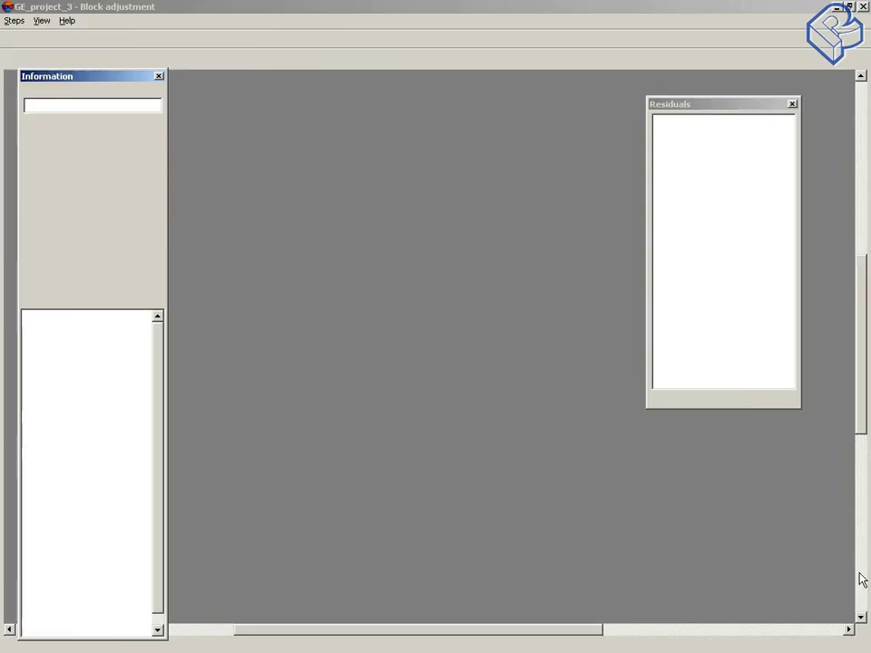
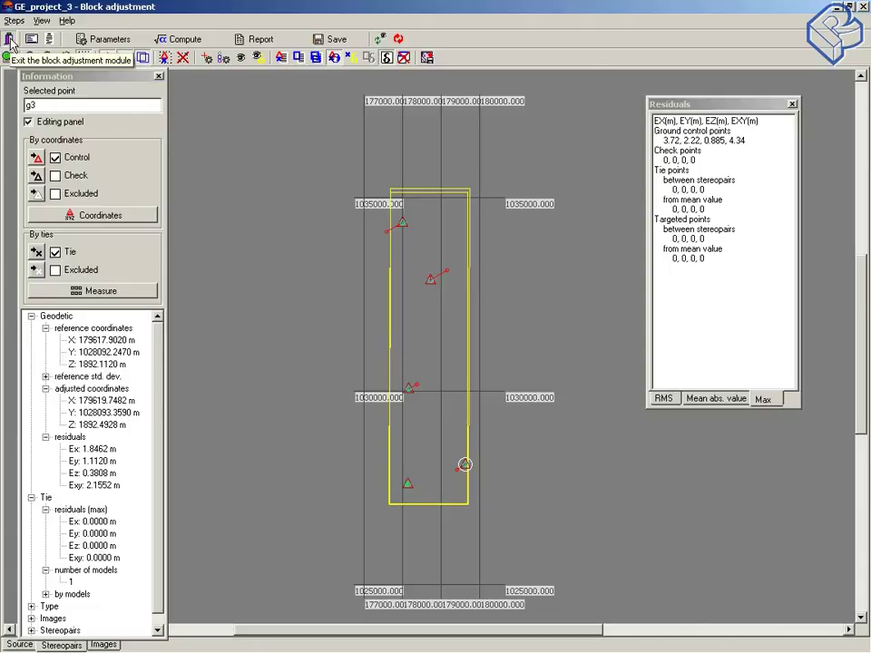
- Exit the block adjustment with the project data saved and open the project GE_project2
{"action": "left_click", "coordinate": [11, 42]}
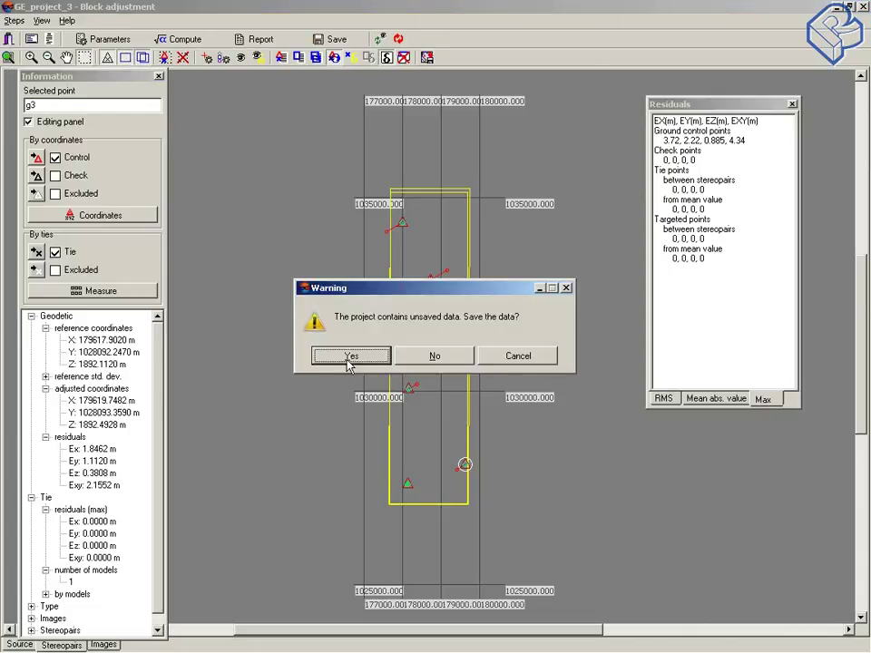
{"action": "left_click", "coordinate": [350, 359]}
{"action": "left_click", "coordinate": [19, 24]}
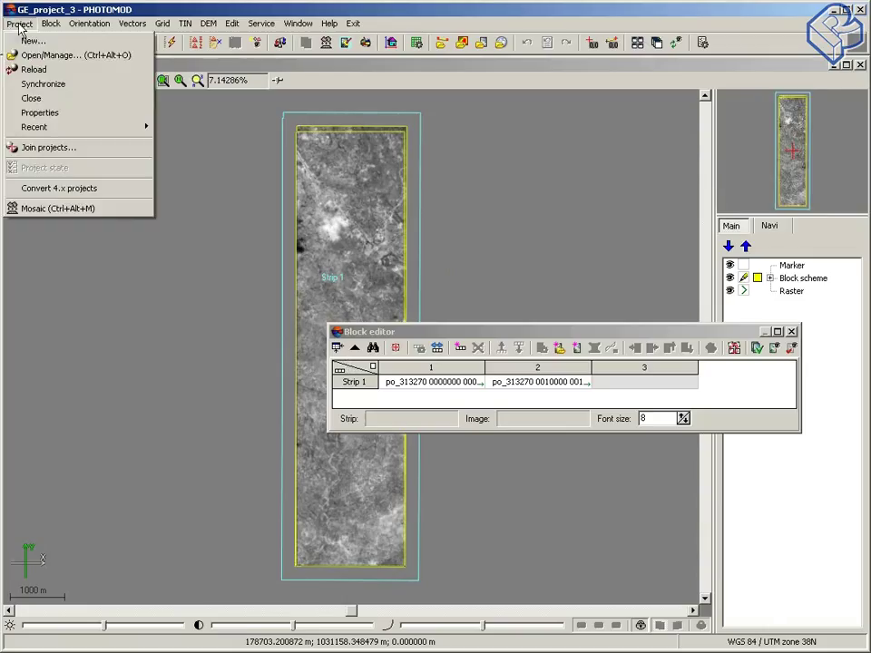
{"action": "left_click", "coordinate": [45, 55]}
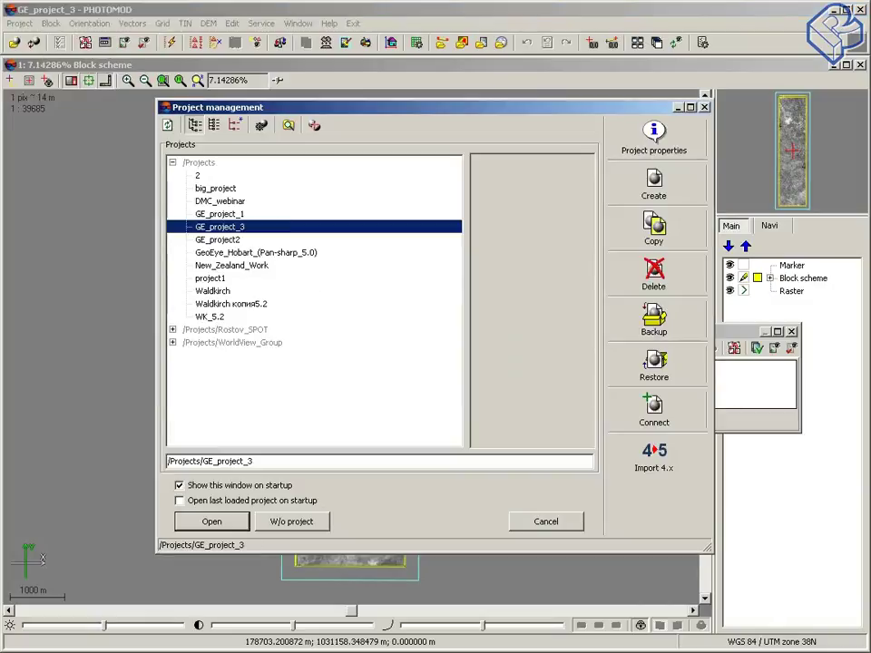
{"action": "double_click", "coordinate": [226, 240]}
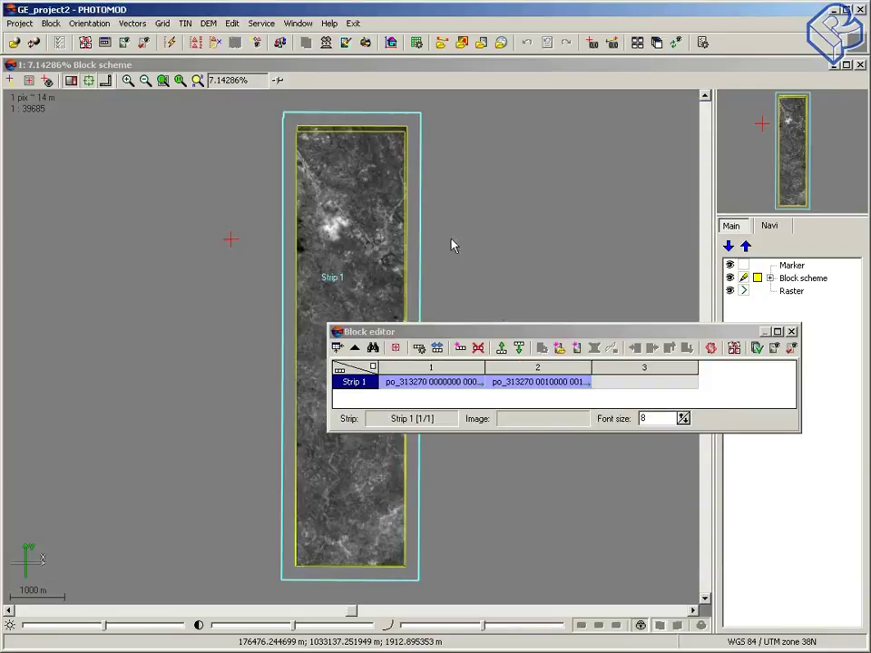
- Open the points measurement of GE_project2 and examine the position of control point g1 in both images at close range
{"action": "left_click", "coordinate": [359, 223]}
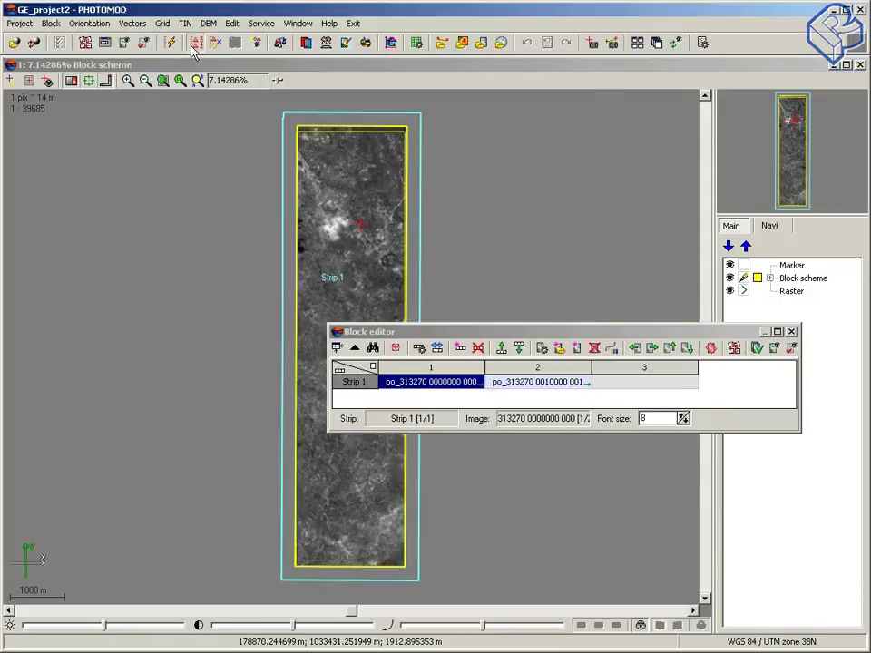
{"action": "left_click", "coordinate": [193, 48]}
{"action": "double_click", "coordinate": [212, 256]}
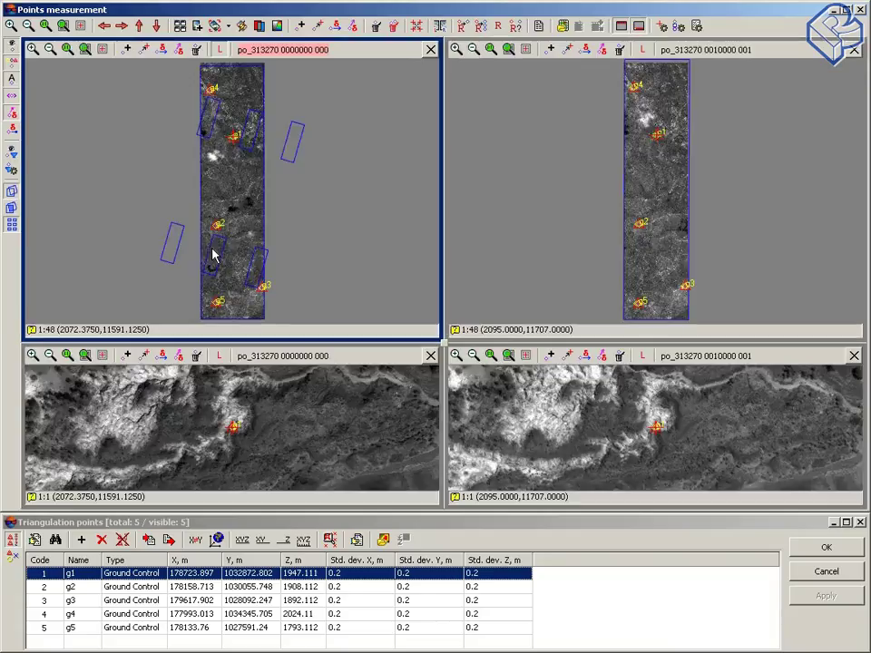
{"action": "left_click", "coordinate": [11, 26]}
{"action": "left_click", "coordinate": [11, 26]}
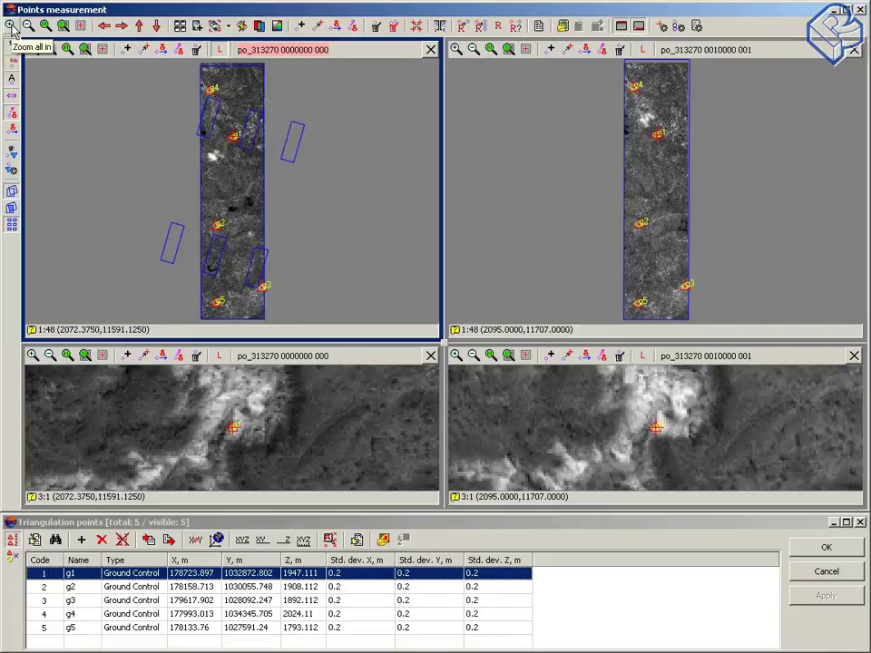
{"action": "left_click", "coordinate": [11, 26]}
{"action": "left_click", "coordinate": [11, 26]}
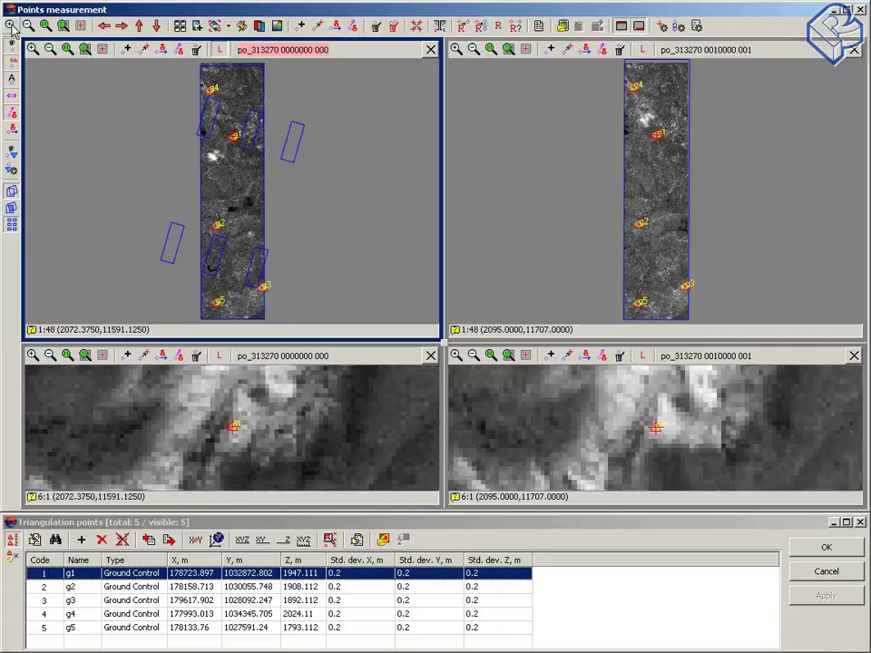
{"action": "left_click", "coordinate": [28, 26]}
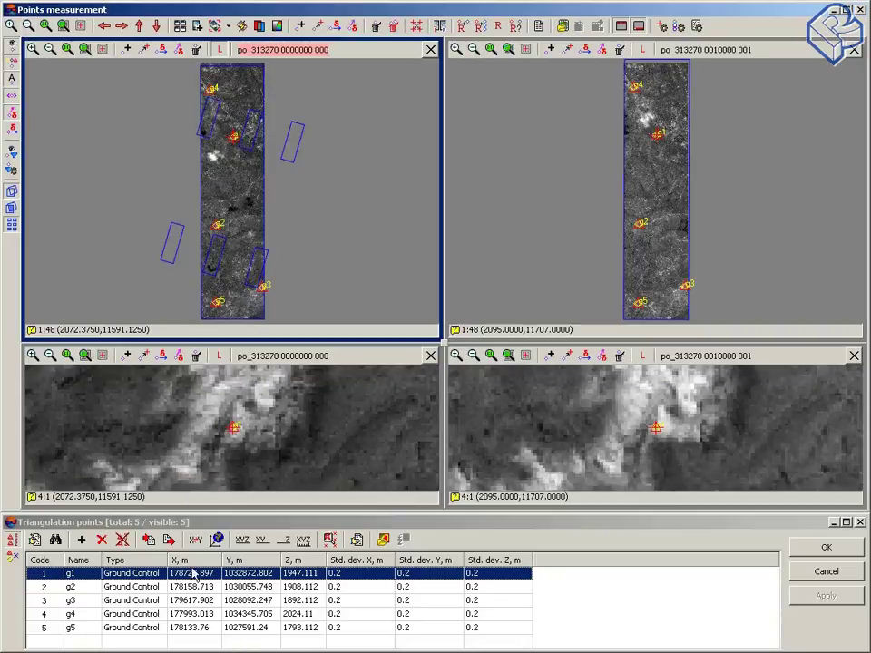
- Examine the measured position of control point g2 by the path in both images at close range
{"action": "left_click", "coordinate": [190, 587]}
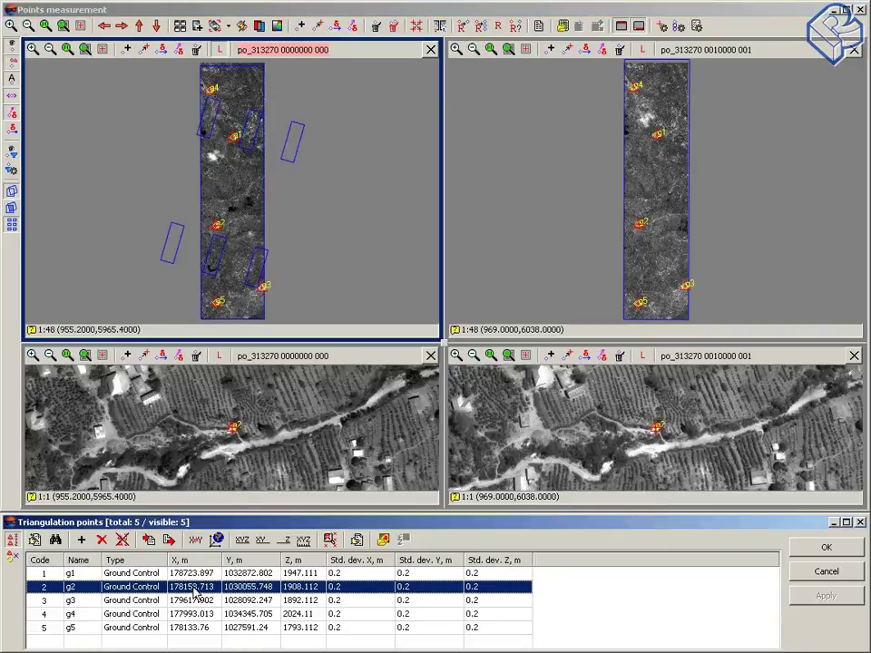
{"action": "left_click", "coordinate": [11, 26]}
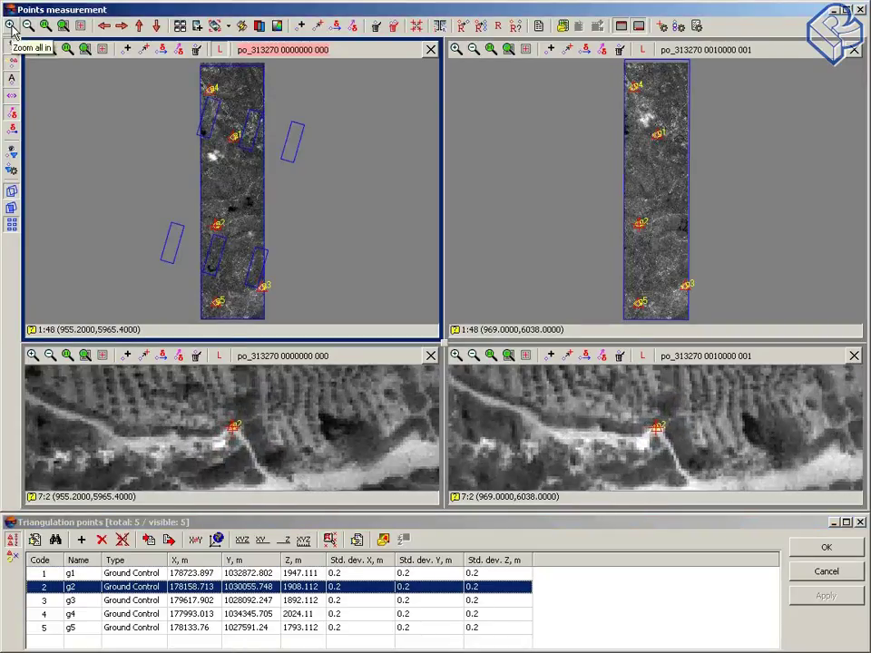
{"action": "left_click", "coordinate": [10, 26]}
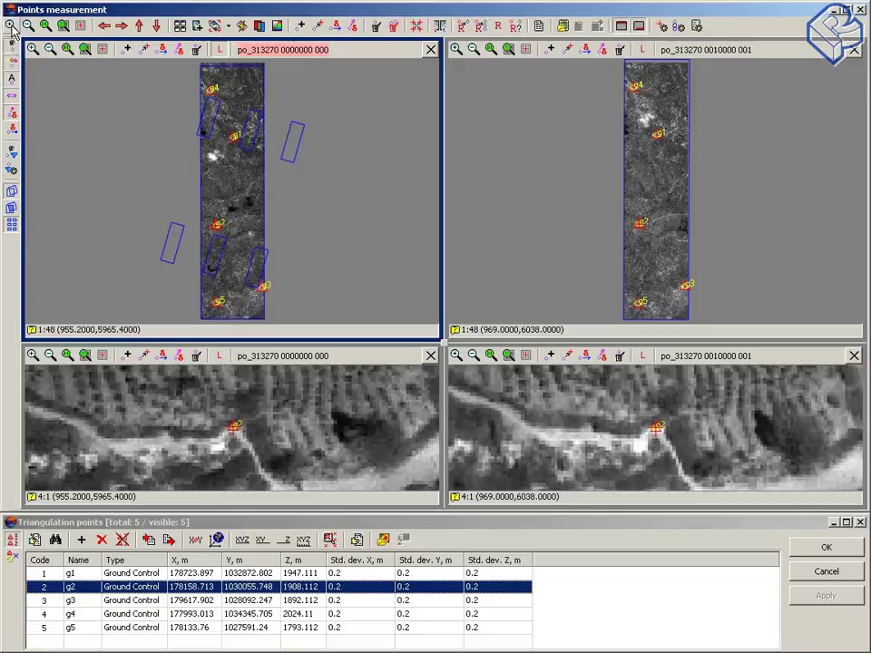
- Check the placement of ground control points g5 and g4 on both images, then close the point measurement without changes
{"action": "left_click", "coordinate": [52, 629]}
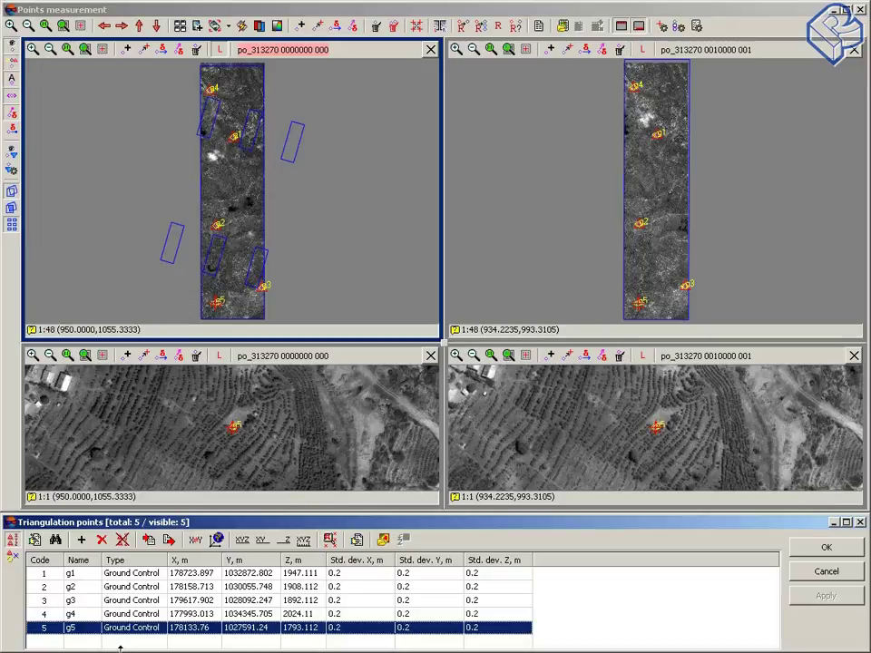
{"action": "left_click", "coordinate": [54, 614]}
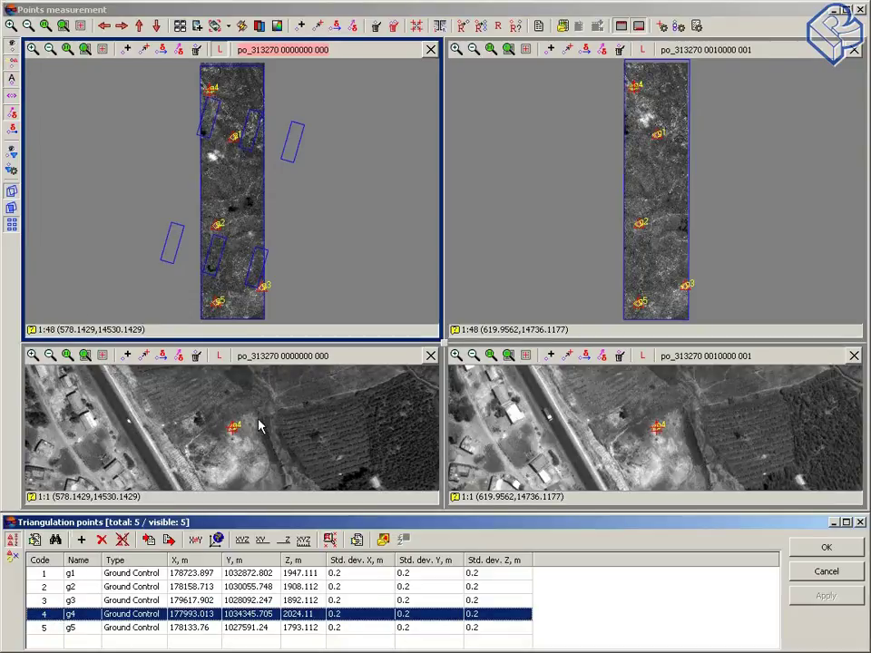
{"action": "left_click", "coordinate": [11, 26]}
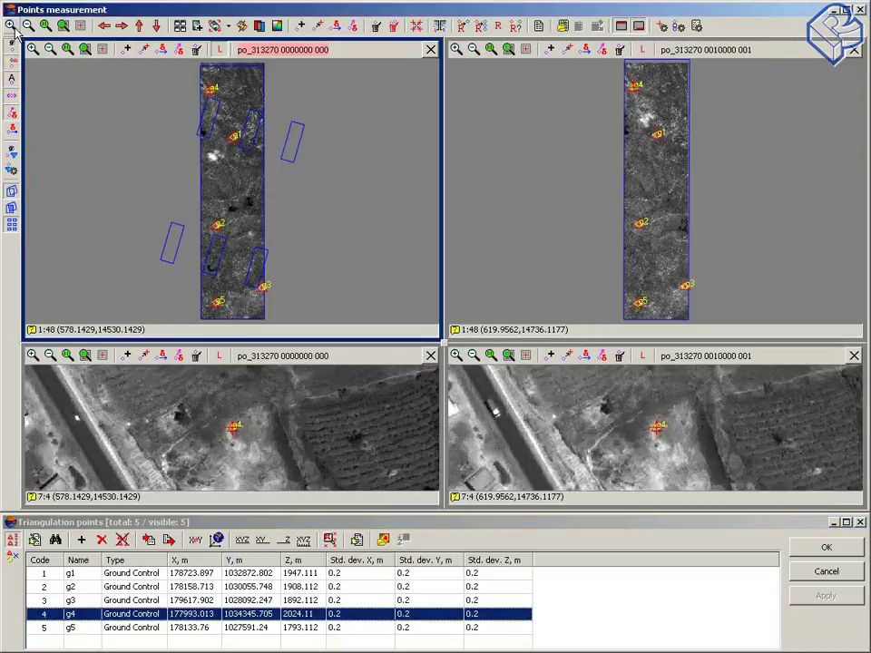
{"action": "left_click", "coordinate": [11, 26]}
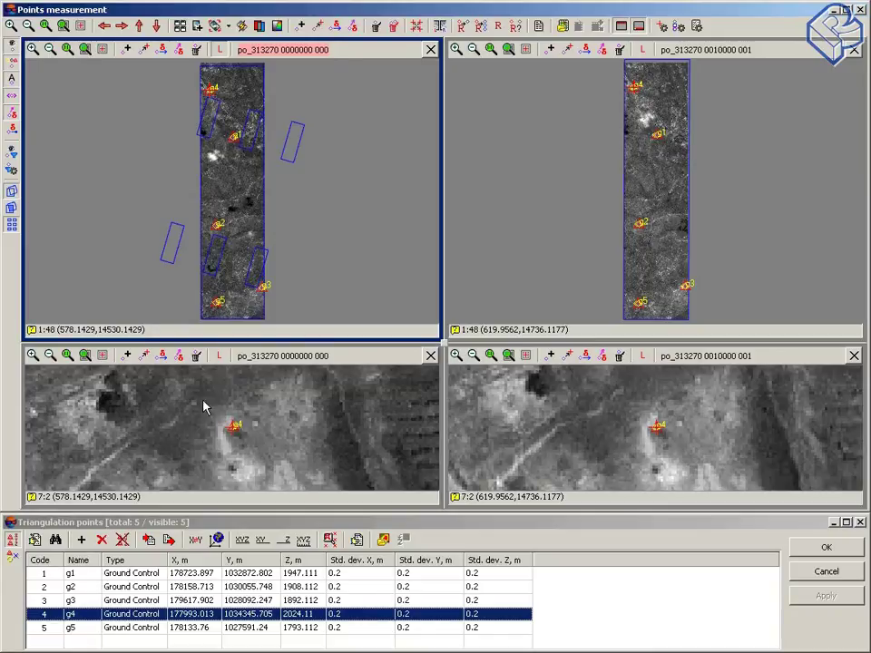
{"action": "left_click", "coordinate": [825, 572]}
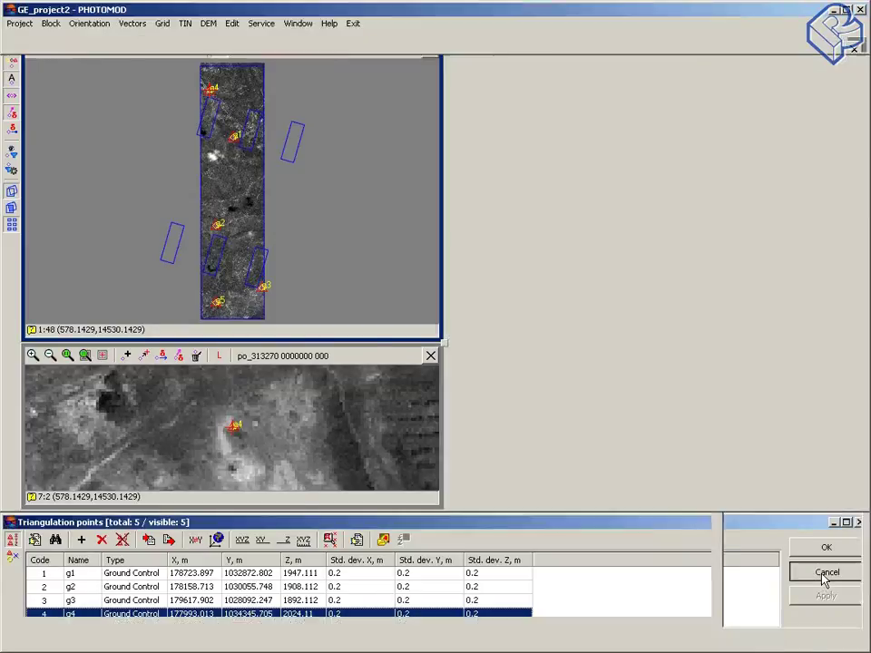
- Open block adjustment for the project and accept the image parameters with the RPC method and Auto refinement
{"action": "left_click", "coordinate": [277, 45]}
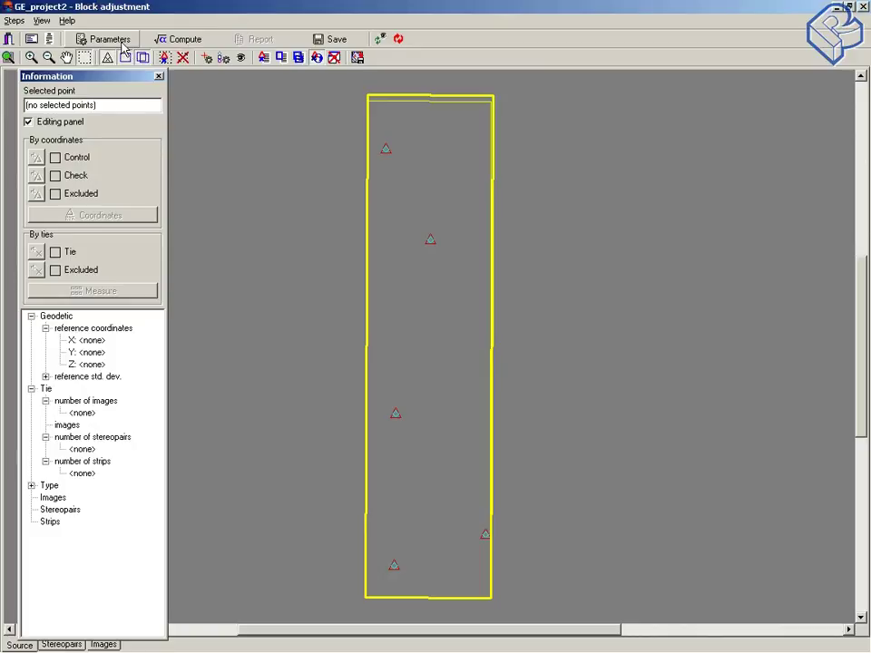
{"action": "left_click", "coordinate": [109, 41]}
{"action": "left_click", "coordinate": [142, 60]}
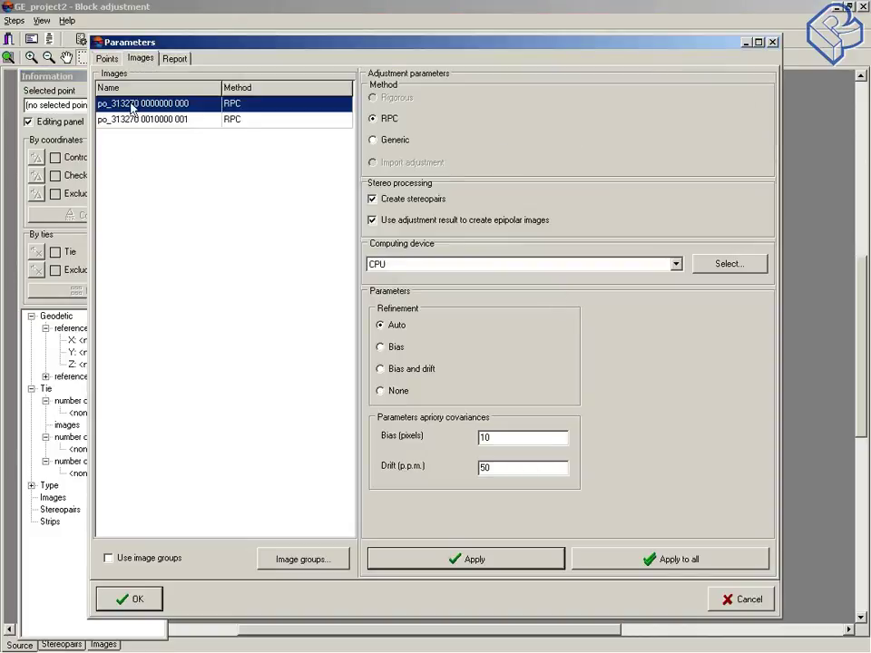
{"action": "left_click", "coordinate": [138, 598]}
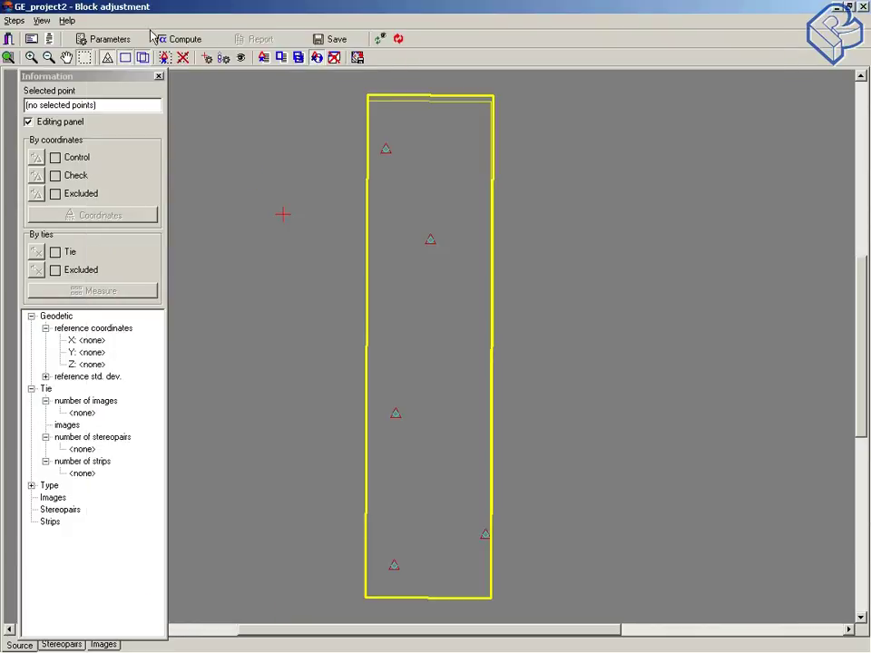
- Compute the block adjustment, review the residuals, and exit the adjustment saving its results
{"action": "left_click", "coordinate": [179, 40]}
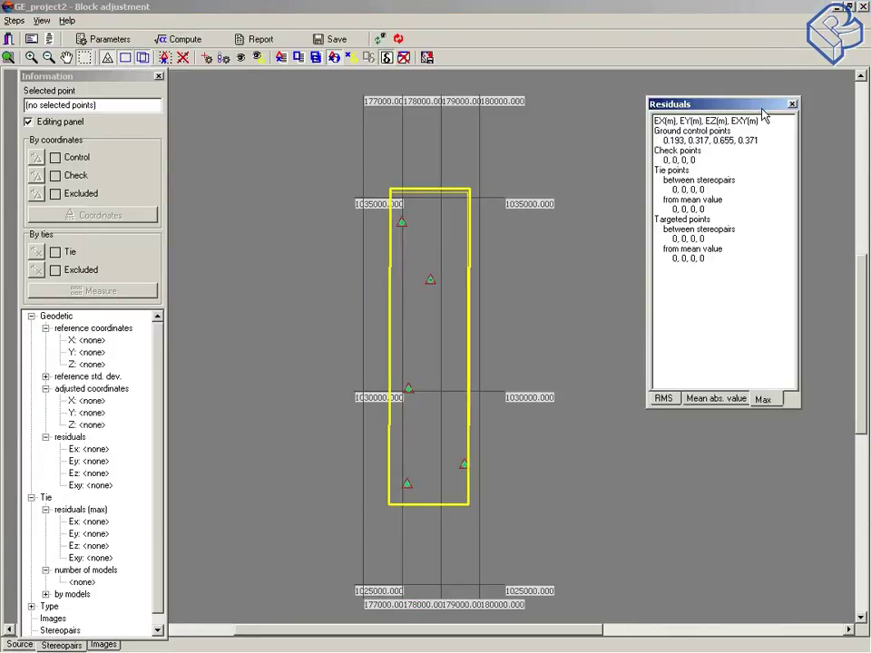
{"action": "left_click_drag", "start_coordinate": [764, 104], "coordinate": [742, 151]}
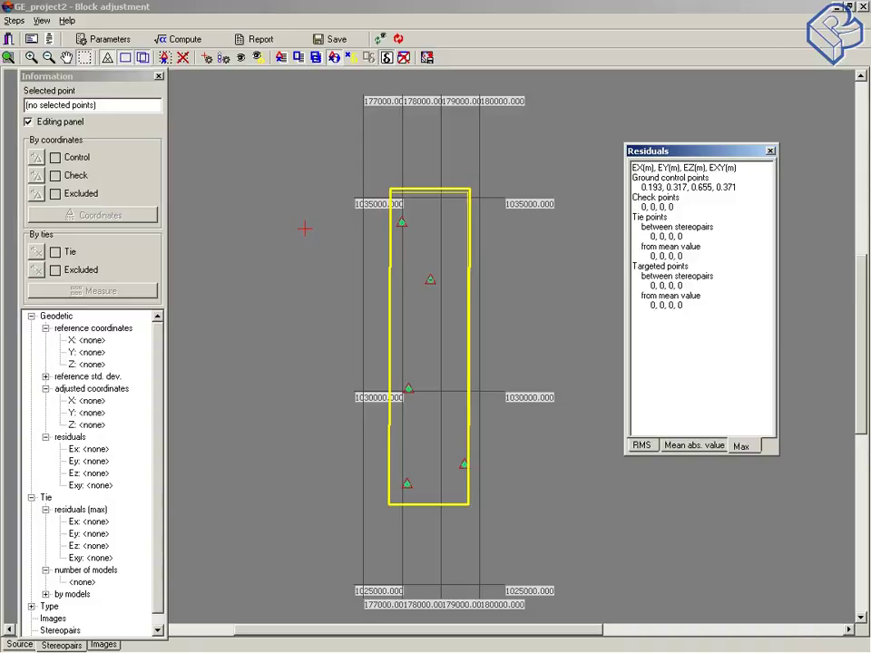
{"action": "left_click", "coordinate": [8, 40]}
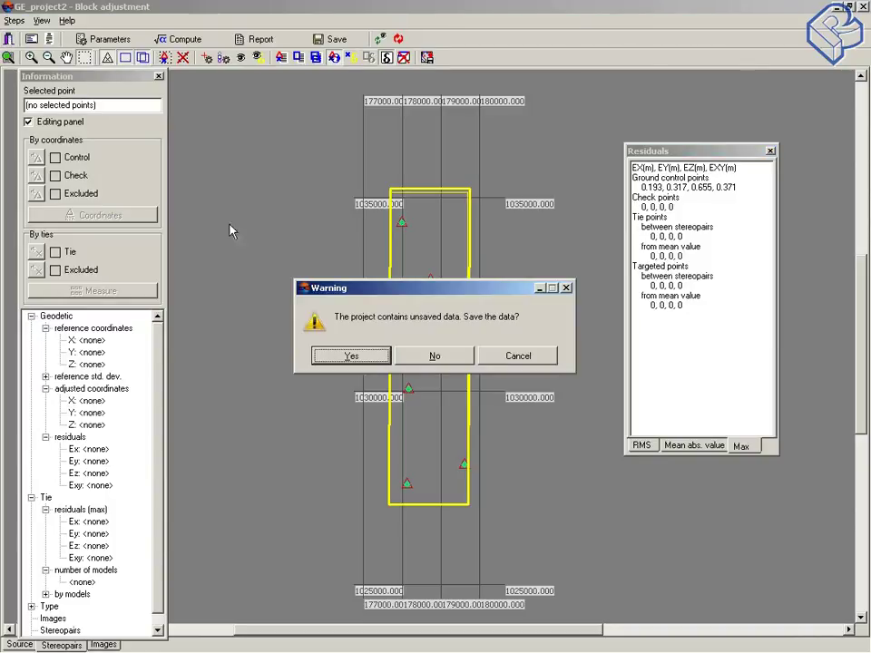
{"action": "left_click", "coordinate": [340, 361]}
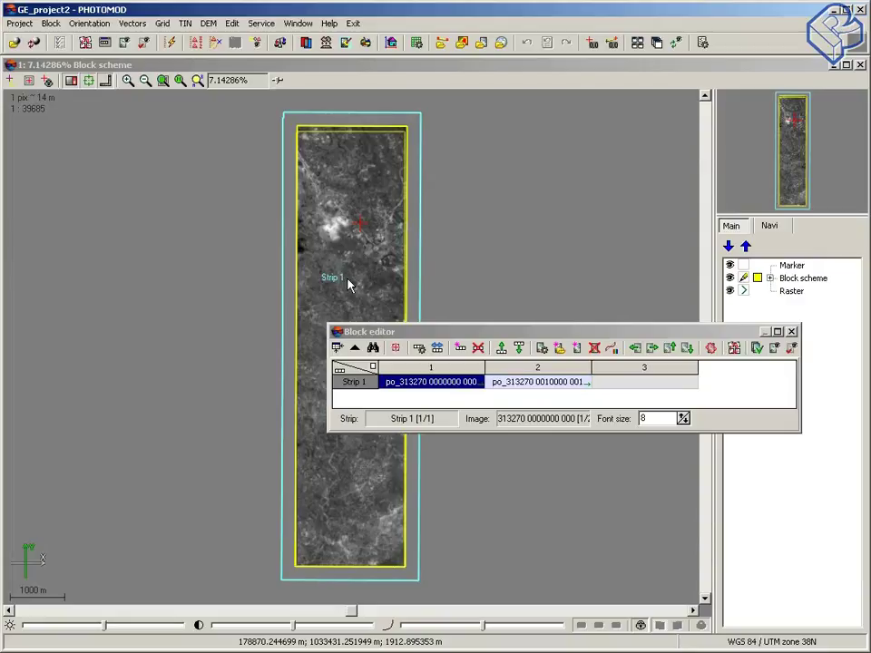
- Open the selected stereopair in a new 2D window and display it in anaglyph stereo mode
{"action": "left_click_drag", "start_coordinate": [495, 336], "coordinate": [375, 482]}
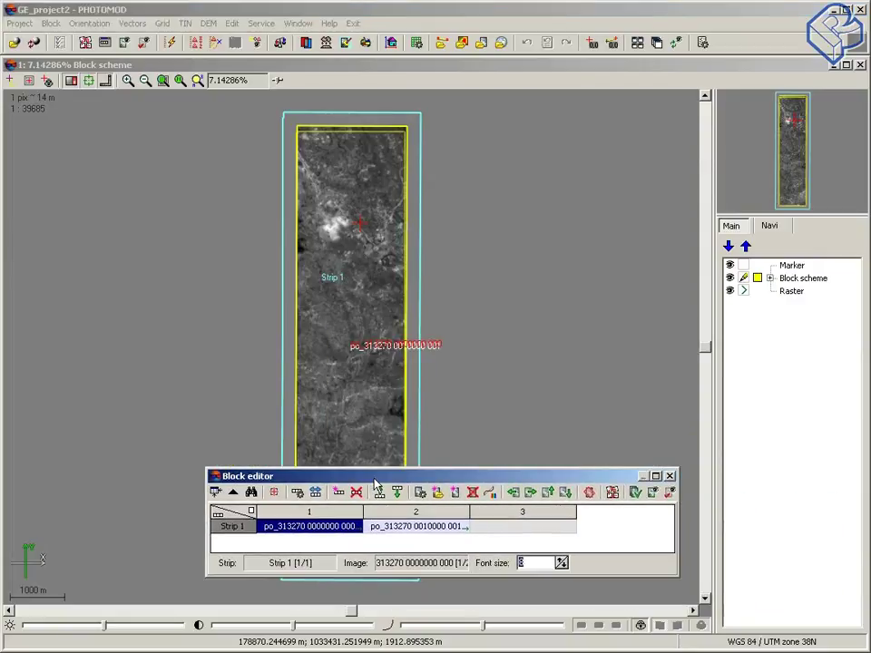
{"action": "left_click", "coordinate": [360, 305]}
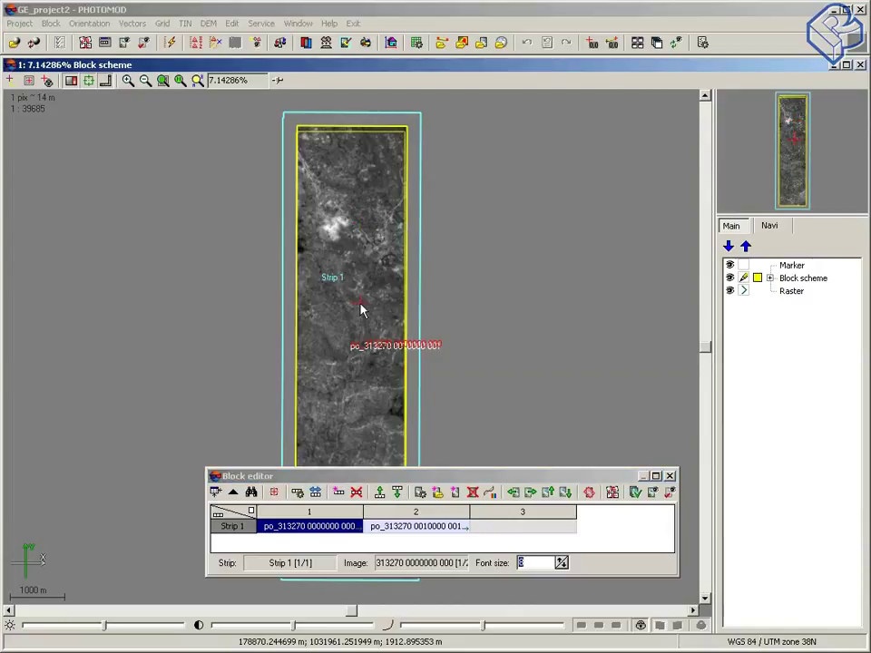
{"action": "left_click", "coordinate": [307, 44]}
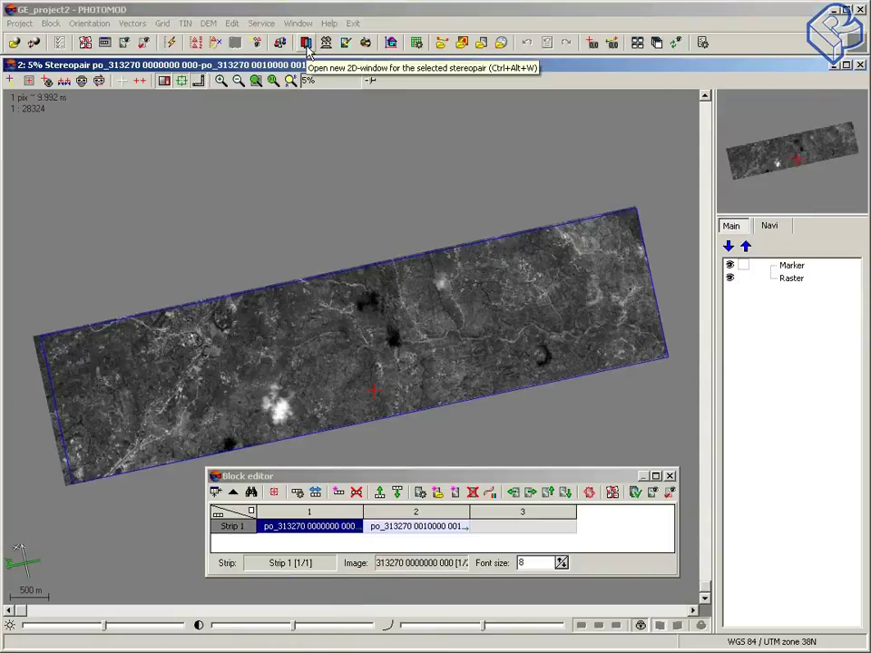
{"action": "left_click", "coordinate": [82, 81]}
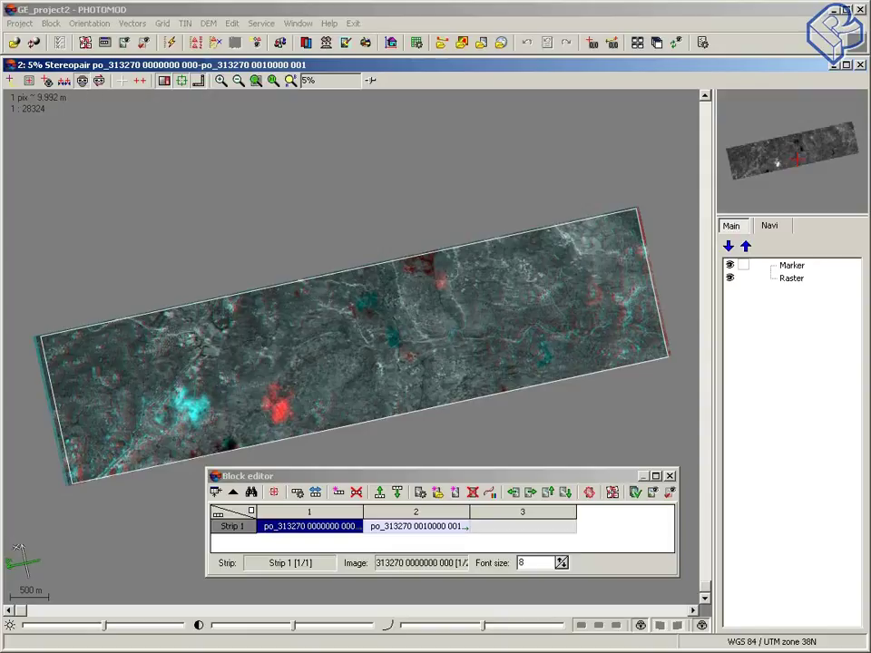
- Examine the river valley in the middle of the stereopair at 20% zoom, lowering the marker height to about 1855 m
{"action": "left_click", "coordinate": [392, 346]}
{"action": "scroll", "coordinate": [394, 352], "scroll_direction": "up", "scroll_amount": 4}
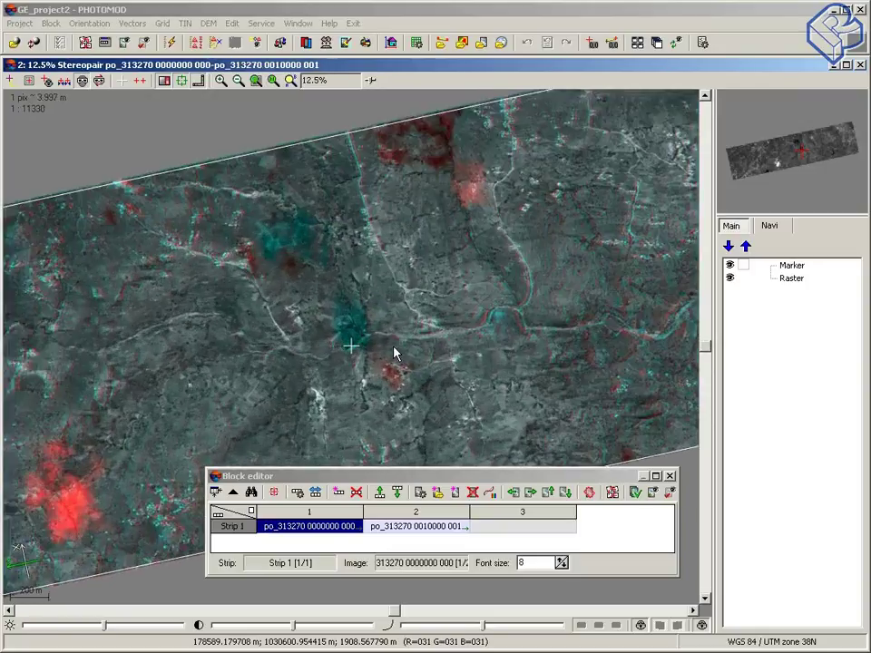
{"action": "scroll", "coordinate": [393, 352], "scroll_direction": "up", "scroll_amount": 2}
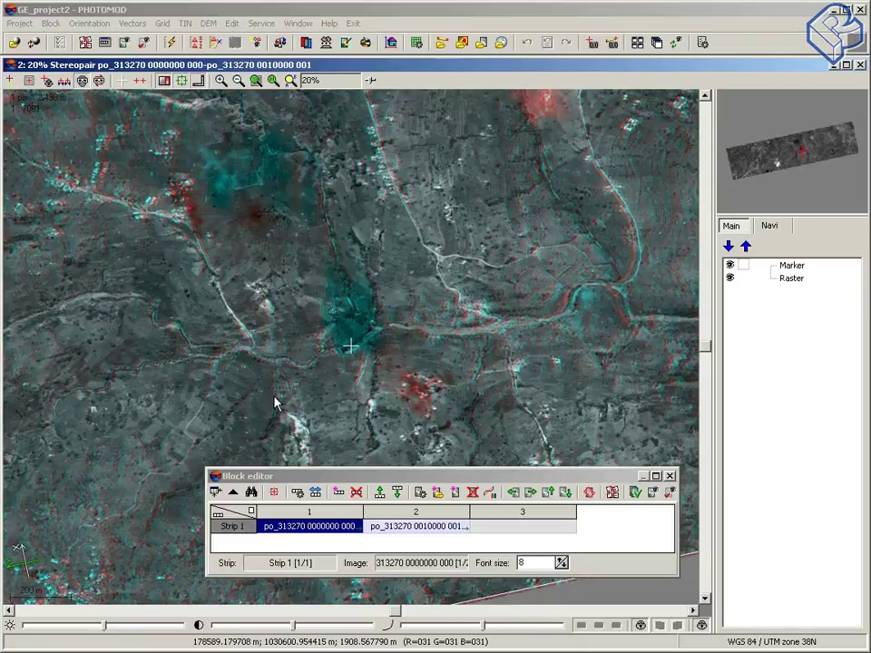
{"action": "middle_click_drag", "start_coordinate": [434, 323], "coordinate": [408, 344]}
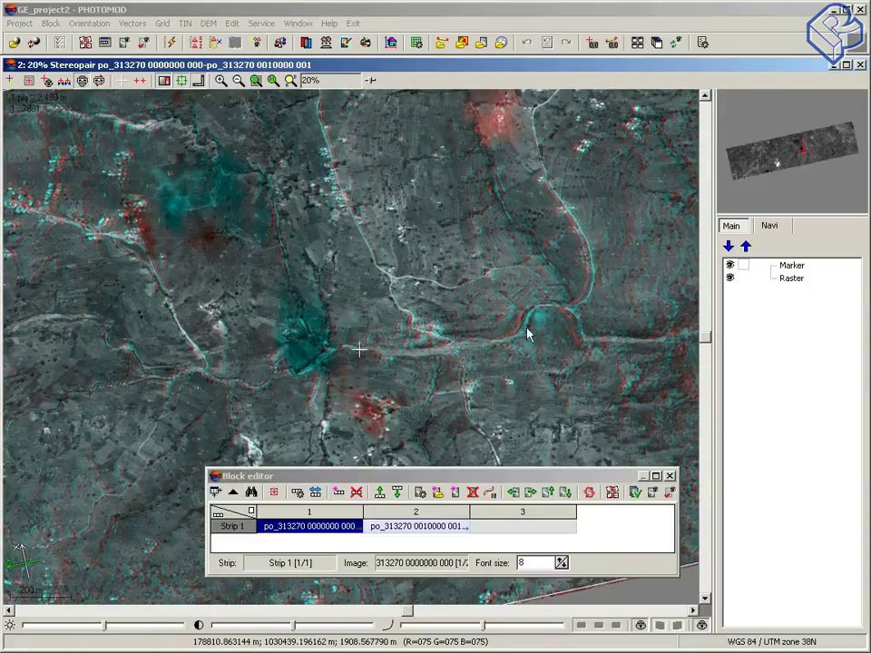
{"action": "mouse_move", "coordinate": [525, 335]}
{"action": "middle_mouse_down"}
{"action": "mouse_move", "coordinate": [424, 335]}
{"action": "mouse_move", "coordinate": [418, 309]}
{"action": "middle_mouse_up"}
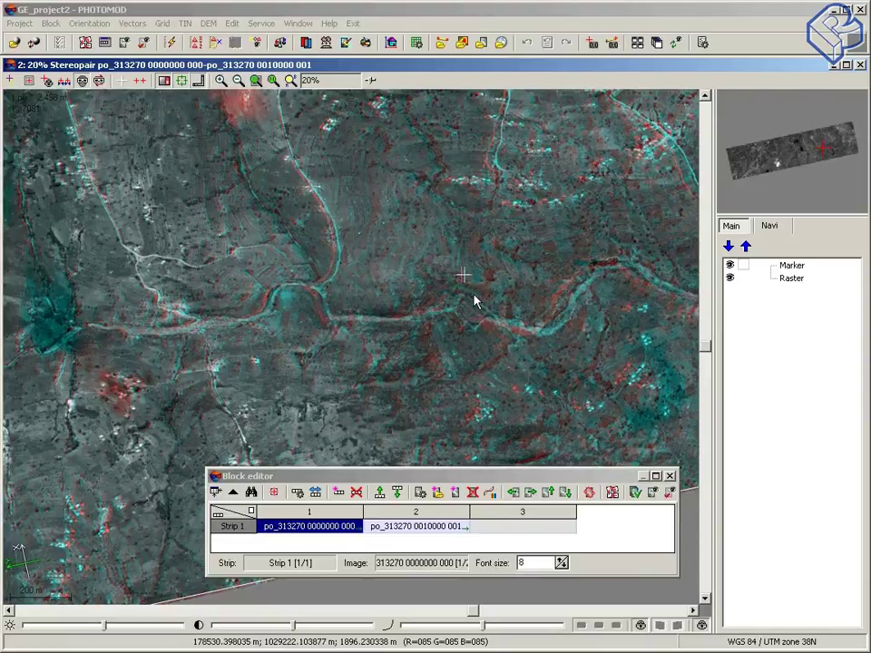
{"action": "scroll", "coordinate": [473, 302], "scroll_direction": "down", "scroll_amount": 3}
{"action": "scroll", "coordinate": [473, 302], "scroll_direction": "down", "scroll_amount": 2}
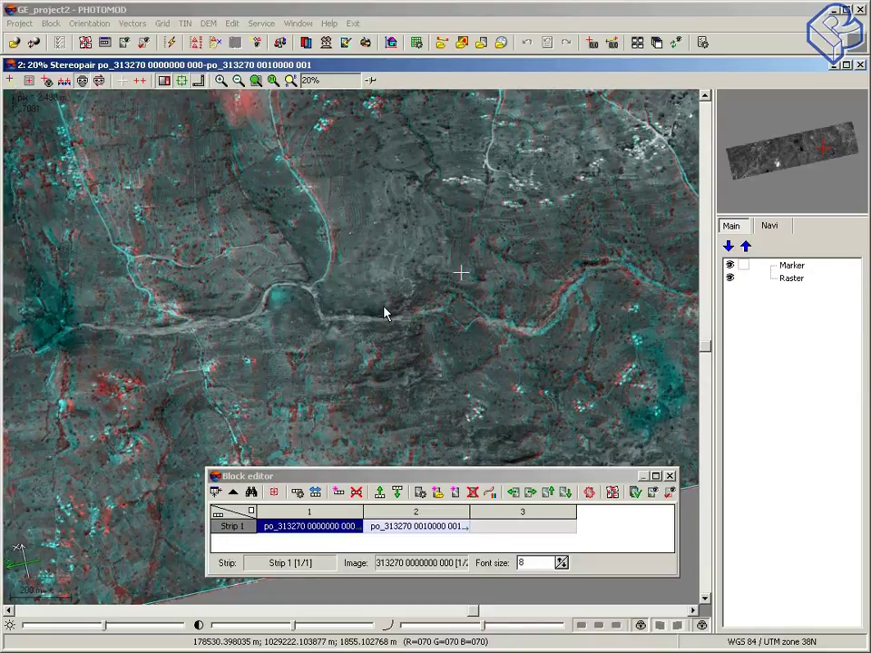
- Examine the stereo relief along the river and roads near the stereopair's southern end, lowering the marker height to about 1810 m
{"action": "middle_click_drag", "start_coordinate": [384, 313], "coordinate": [233, 413]}
{"action": "mouse_move", "coordinate": [350, 345]}
{"action": "middle_mouse_down"}
{"action": "mouse_move", "coordinate": [242, 268]}
{"action": "mouse_move", "coordinate": [350, 390]}
{"action": "mouse_move", "coordinate": [350, 522]}
{"action": "mouse_move", "coordinate": [350, 0]}
{"action": "mouse_move", "coordinate": [336, 372]}
{"action": "mouse_move", "coordinate": [292, 450]}
{"action": "mouse_move", "coordinate": [359, 369]}
{"action": "middle_mouse_up"}
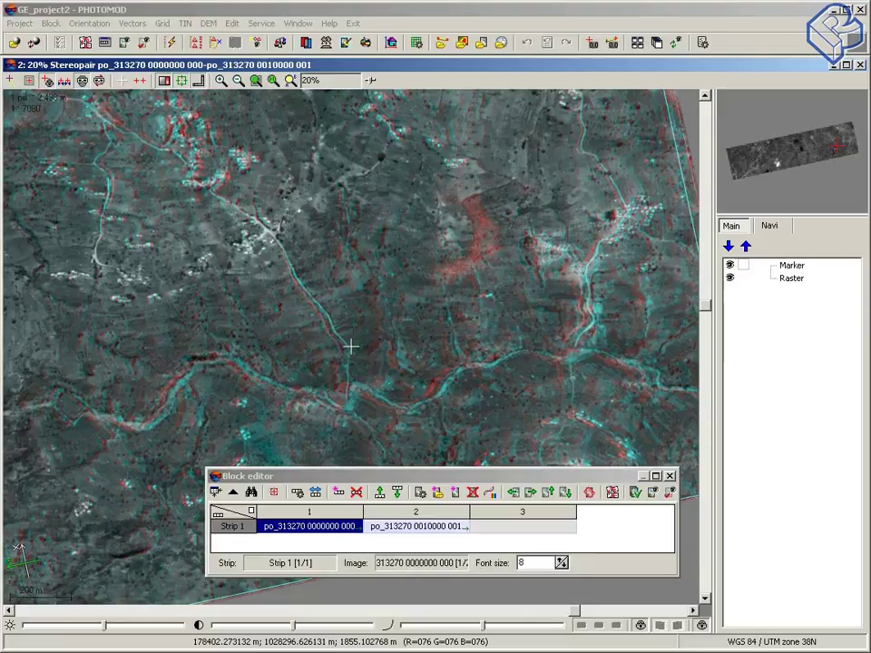
{"action": "middle_click_drag", "start_coordinate": [350, 345], "coordinate": [357, 349]}
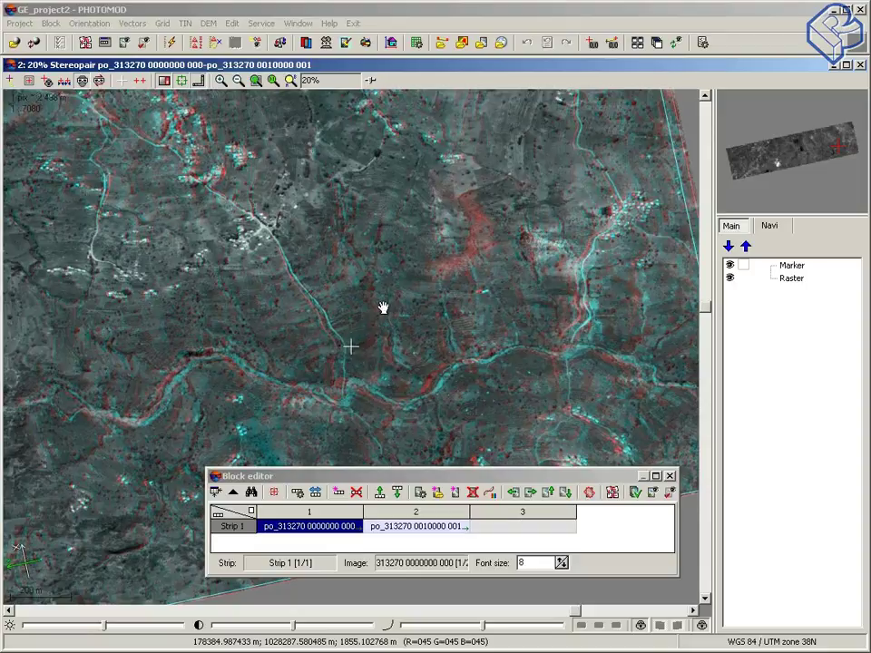
{"action": "left_click_drag", "start_coordinate": [384, 307], "coordinate": [403, 369]}
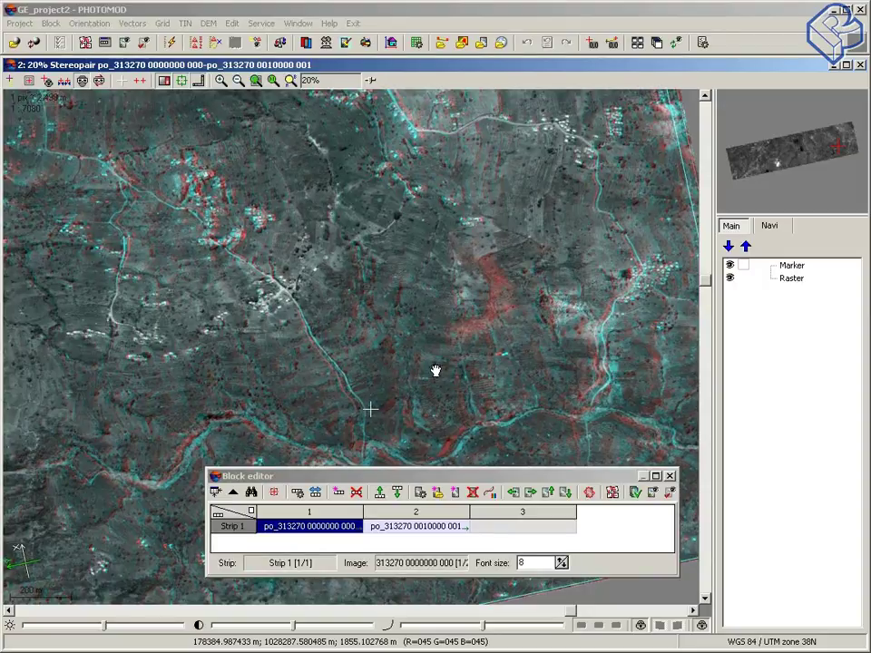
{"action": "left_click_drag", "start_coordinate": [437, 369], "coordinate": [409, 316]}
{"action": "scroll", "coordinate": [340, 358], "scroll_direction": "down", "scroll_amount": 3}
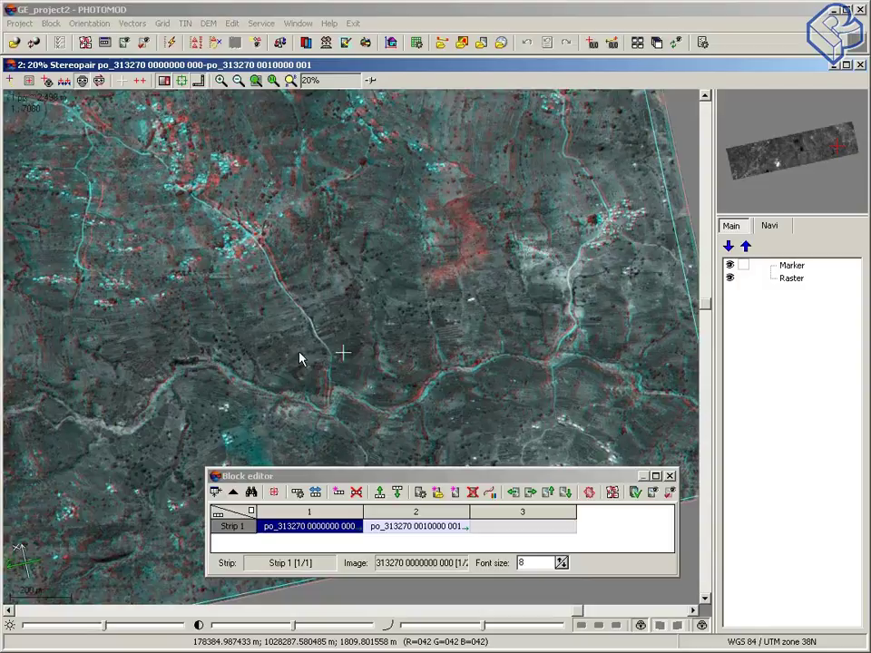
{"action": "mouse_move", "coordinate": [296, 357]}
{"action": "middle_mouse_down"}
{"action": "mouse_move", "coordinate": [276, 362]}
{"action": "mouse_move", "coordinate": [278, 335]}
{"action": "mouse_move", "coordinate": [324, 325]}
{"action": "mouse_move", "coordinate": [335, 305]}
{"action": "mouse_move", "coordinate": [346, 383]}
{"action": "mouse_move", "coordinate": [322, 377]}
{"action": "mouse_move", "coordinate": [342, 312]}
{"action": "middle_mouse_up"}
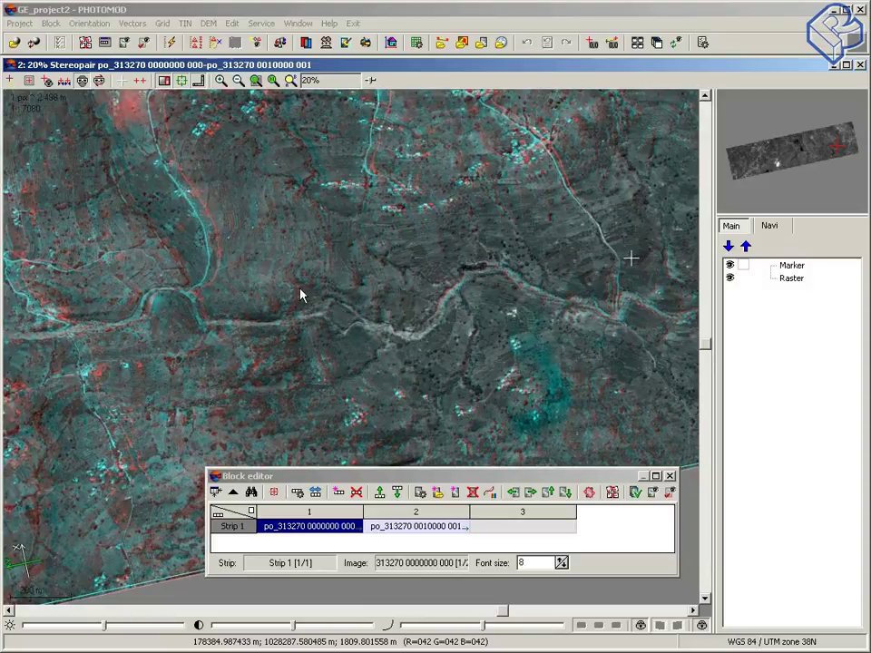
{"action": "scroll", "coordinate": [300, 292], "scroll_direction": "down", "scroll_amount": 1}
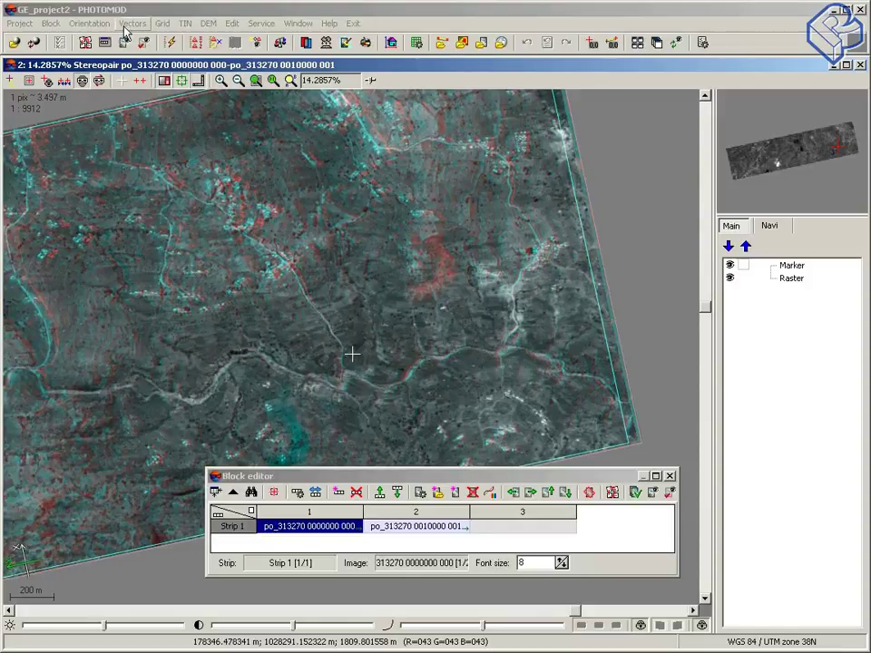
- Create a new vector layer for the stereopair and make it the editable layer
{"action": "left_click", "coordinate": [132, 24]}
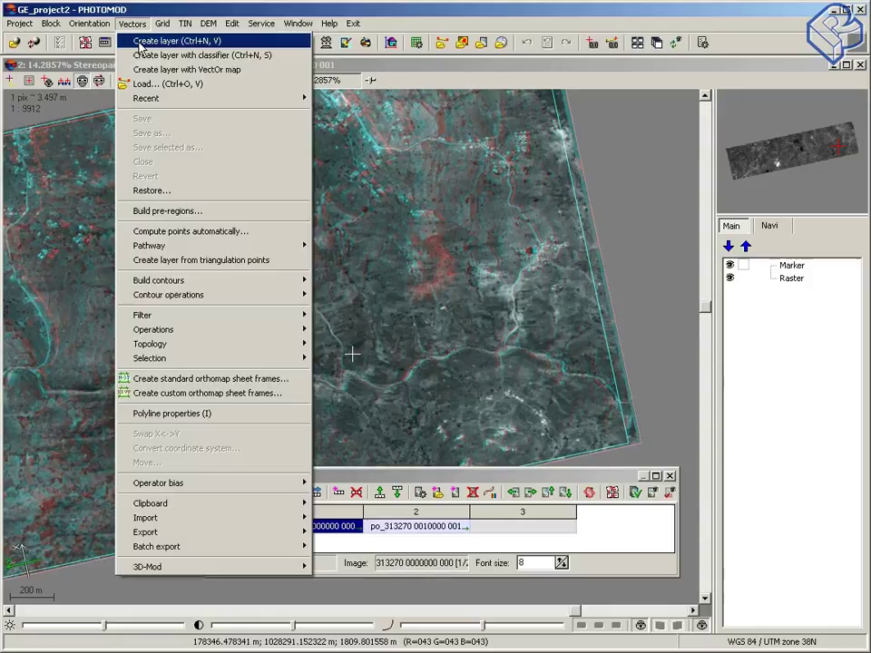
{"action": "left_click", "coordinate": [140, 42]}
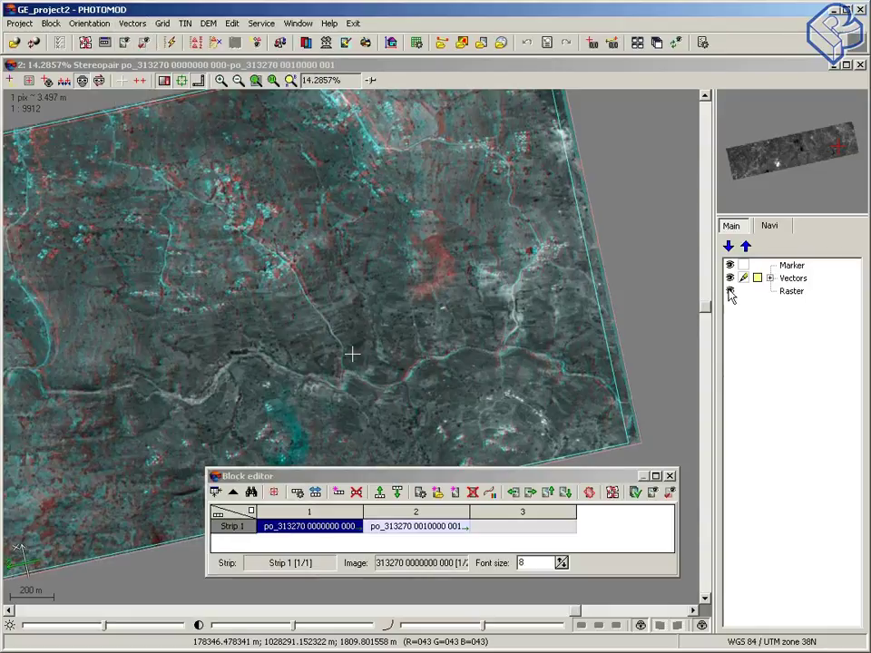
{"action": "left_click", "coordinate": [743, 278]}
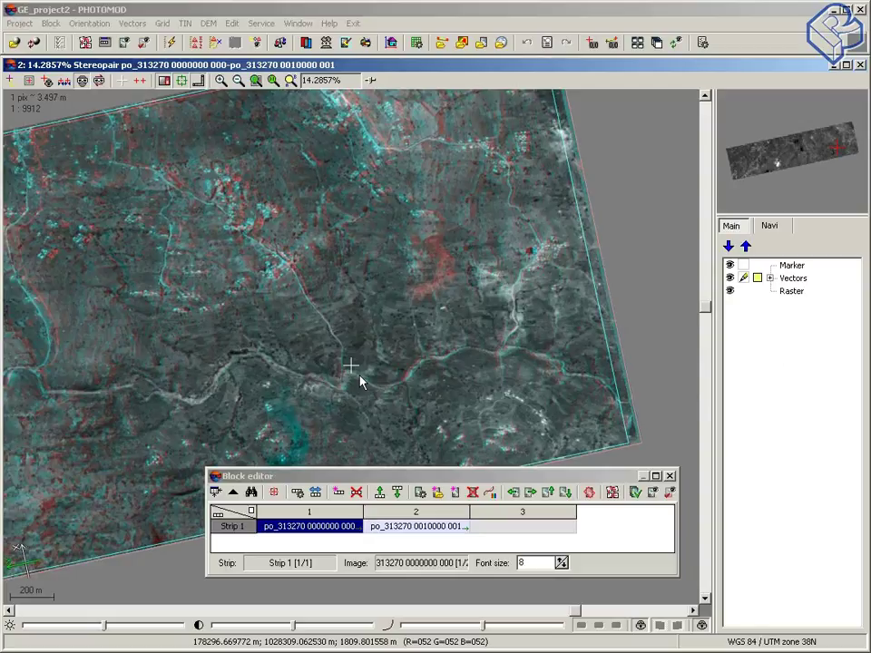
- Bring the small buildings inside the river bend into stereo alignment at 100% zoom, lowering the marker height to about 1802 m
{"action": "scroll", "coordinate": [352, 369], "scroll_direction": "up", "scroll_amount": 2}
{"action": "scroll", "coordinate": [350, 368], "scroll_direction": "up", "scroll_amount": 2}
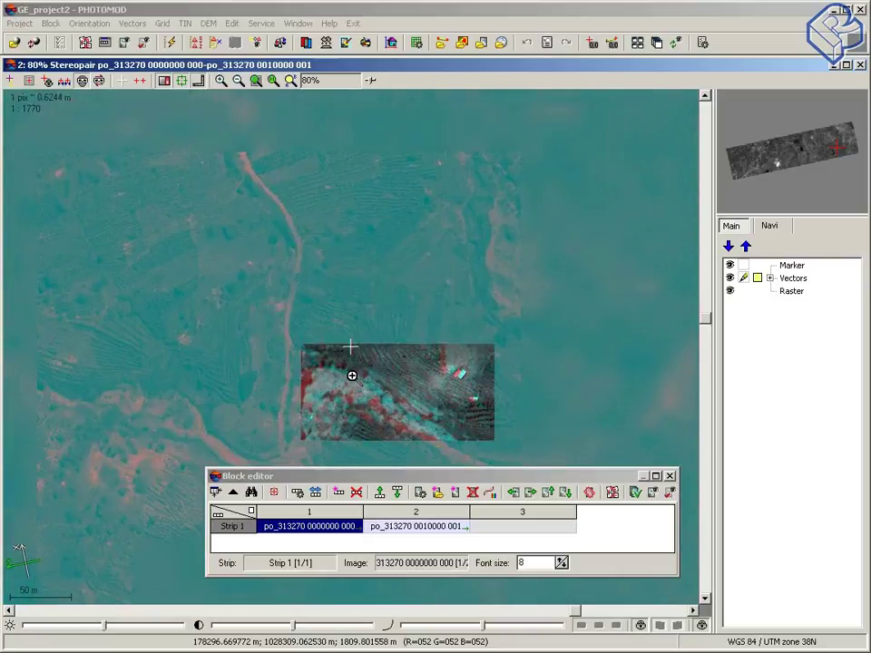
{"action": "scroll", "coordinate": [352, 376], "scroll_direction": "up", "scroll_amount": 1}
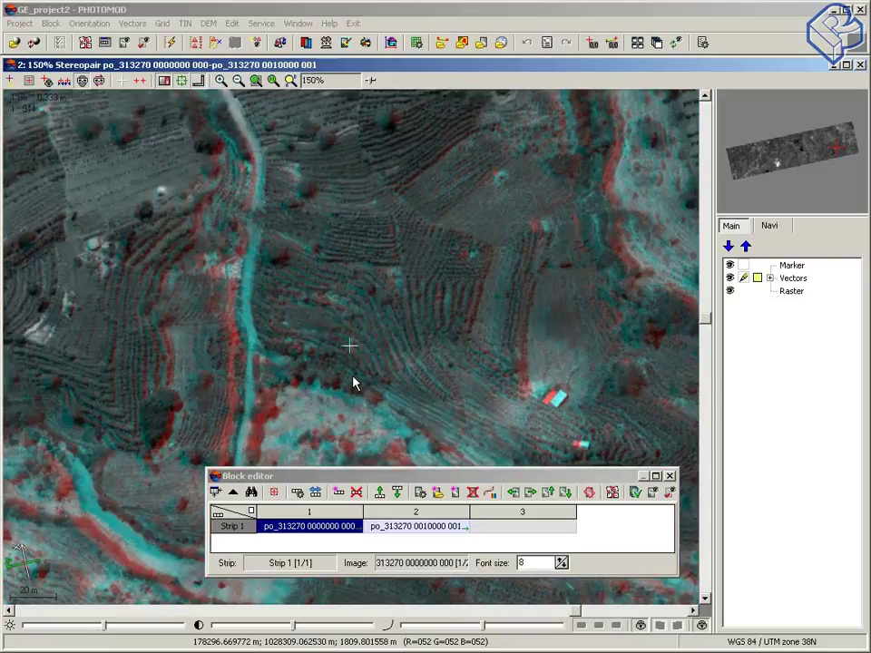
{"action": "scroll", "coordinate": [352, 379], "scroll_direction": "down", "scroll_amount": 1}
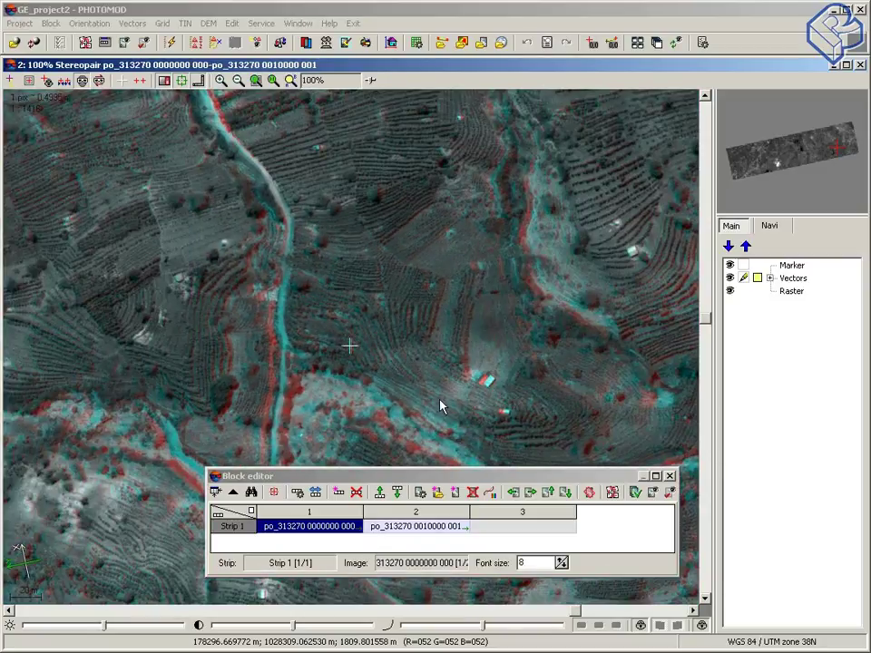
{"action": "middle_click_drag", "start_coordinate": [445, 403], "coordinate": [342, 343]}
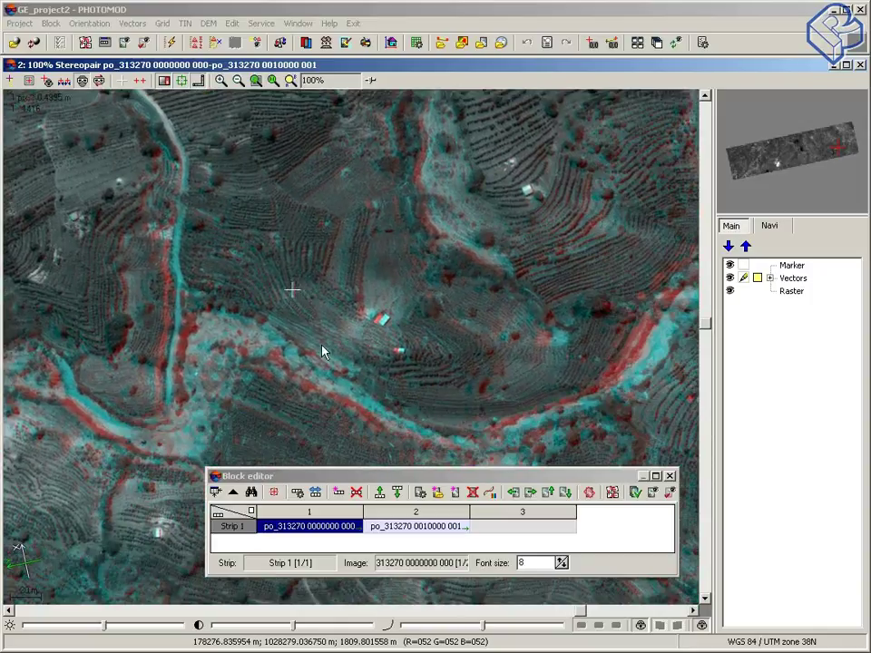
{"action": "scroll", "coordinate": [322, 356], "scroll_direction": "down", "scroll_amount": 2}
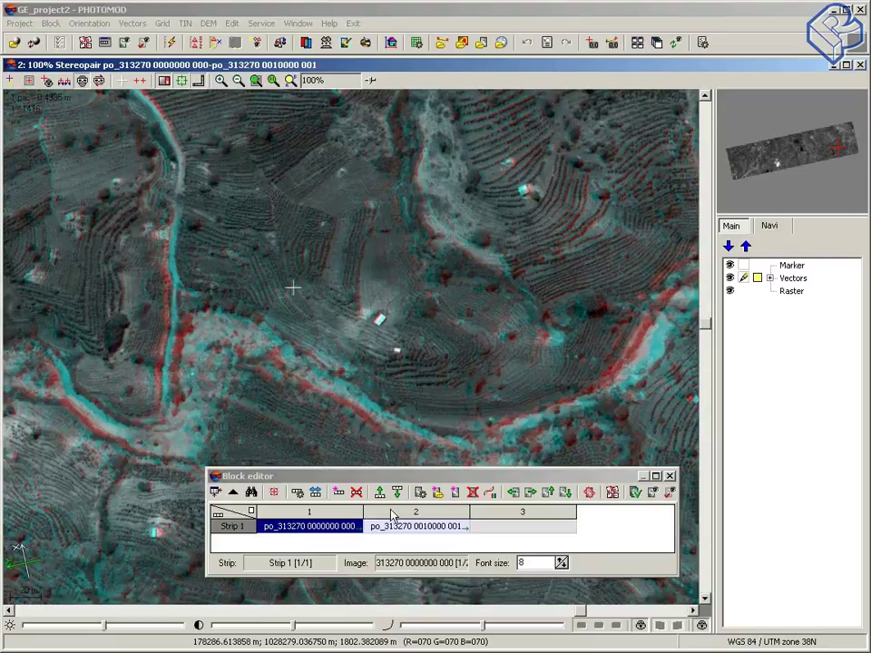
- Display the Vectors toolbar for stereo digitizing
{"action": "left_click", "coordinate": [297, 24]}
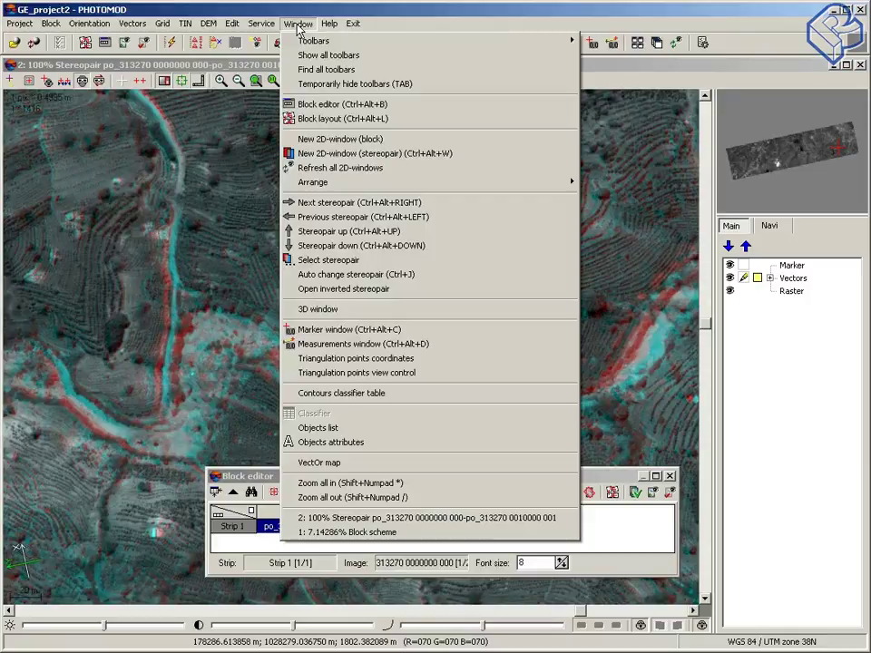
{"action": "mouse_move", "coordinate": [309, 42]}
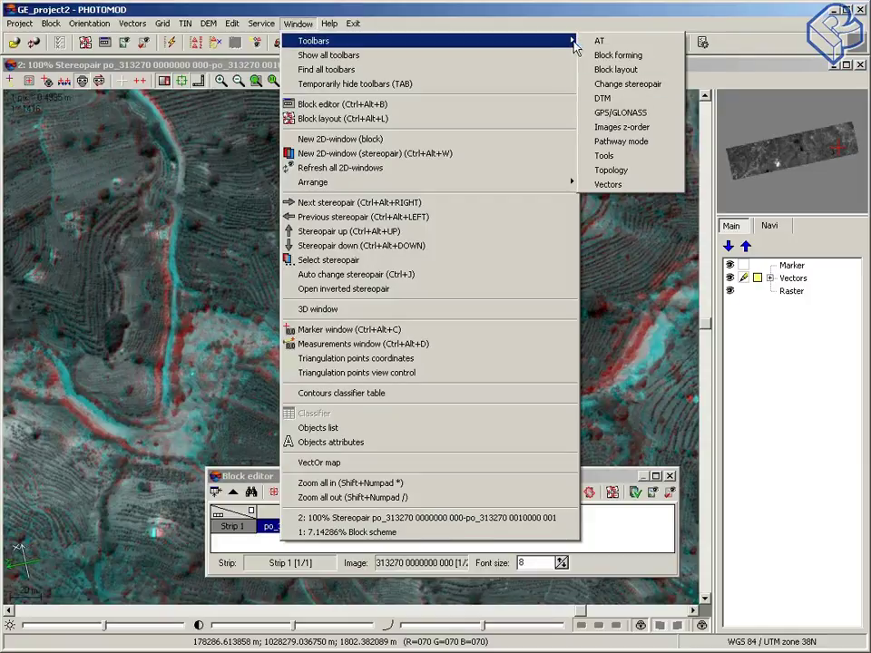
{"action": "left_click", "coordinate": [621, 185]}
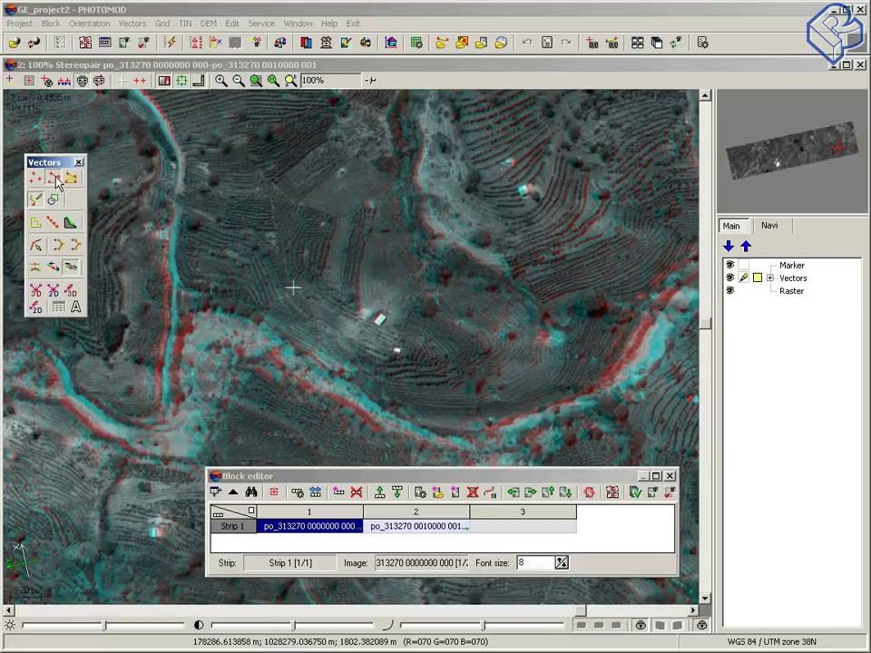
- Trace the first seven polyline vertices along the terrace past the small buildings inside the river bend, lowering the height to about 1797 m
{"action": "left_click", "coordinate": [314, 339]}
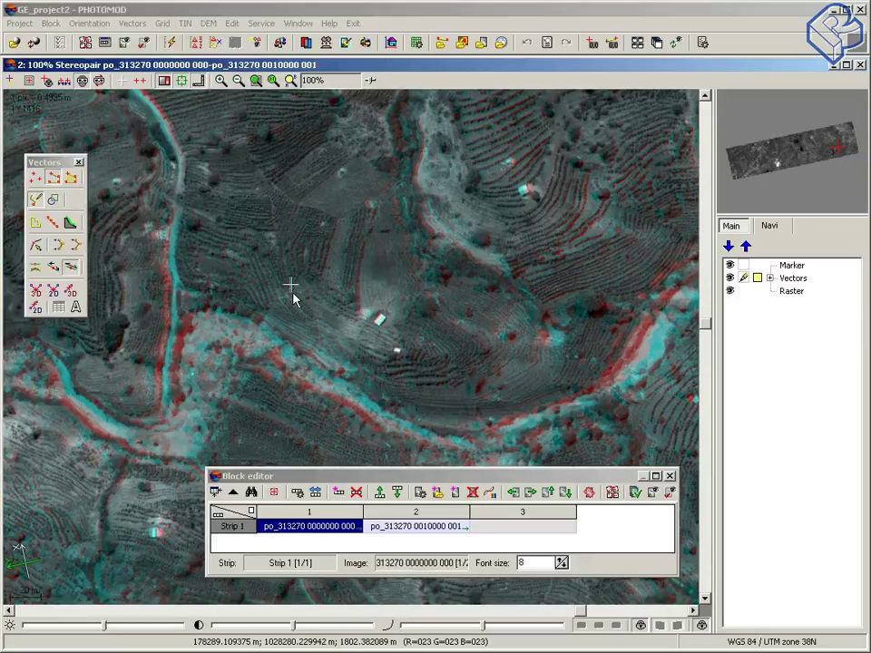
{"action": "left_click", "coordinate": [291, 284]}
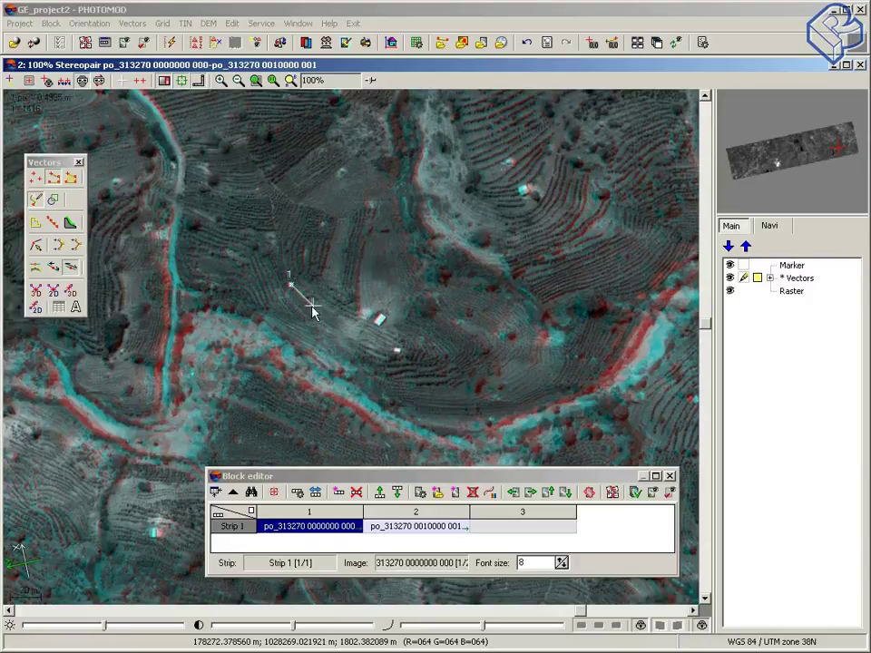
{"action": "left_click", "coordinate": [311, 305]}
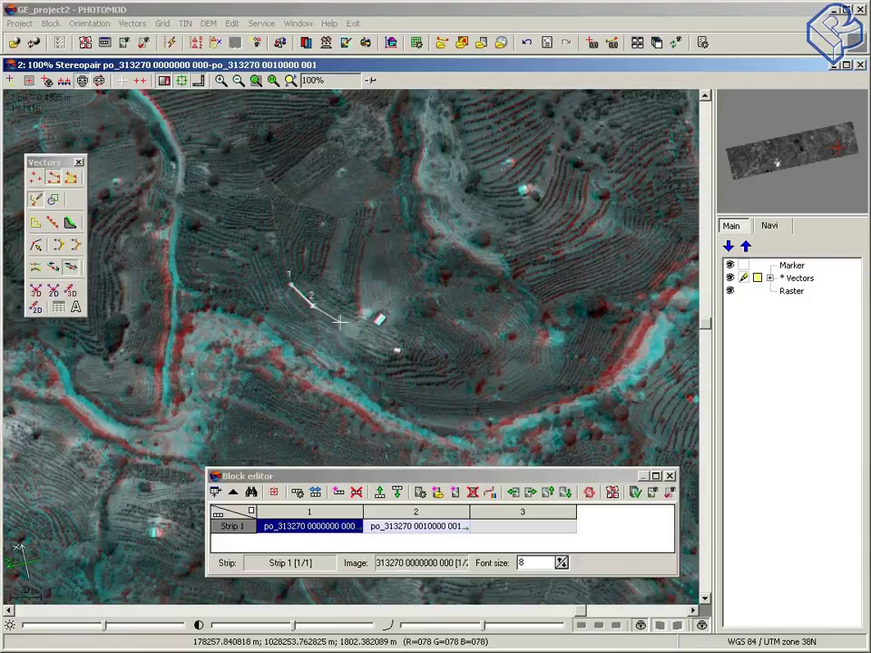
{"action": "left_click", "coordinate": [340, 322]}
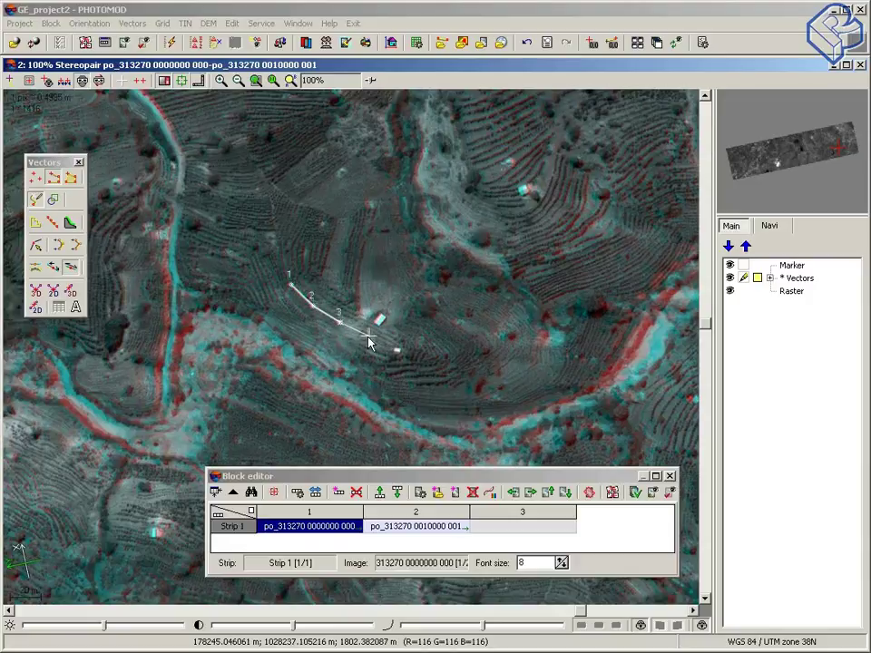
{"action": "left_click", "coordinate": [368, 338]}
{"action": "left_click", "coordinate": [397, 348]}
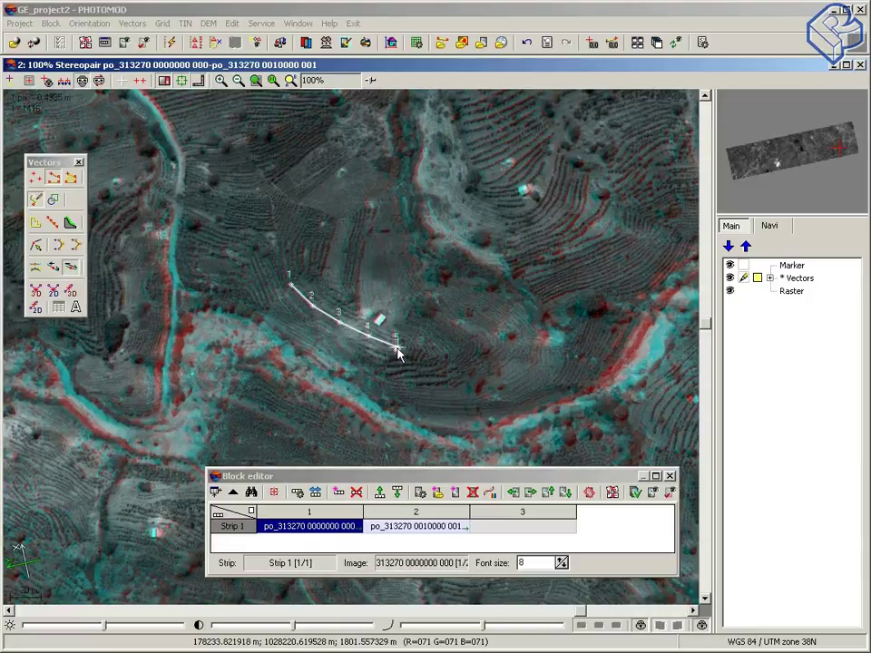
{"action": "left_click", "coordinate": [430, 355]}
{"action": "left_click", "coordinate": [468, 360]}
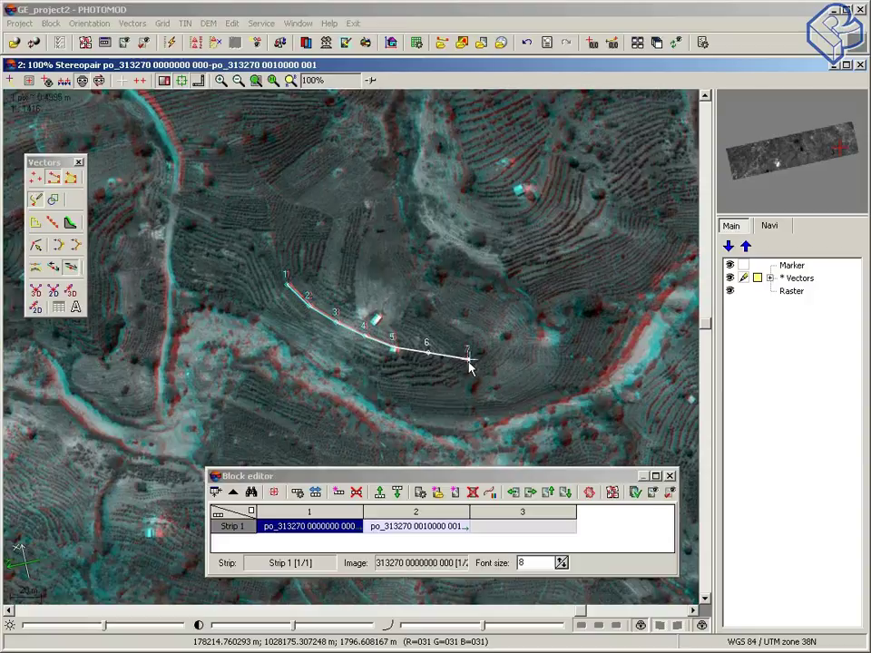
- Extend the terrace polyline with four more vertices curving up its eastern end, adjusting the marker height to the terrain, and finish it
{"action": "left_click", "coordinate": [506, 359]}
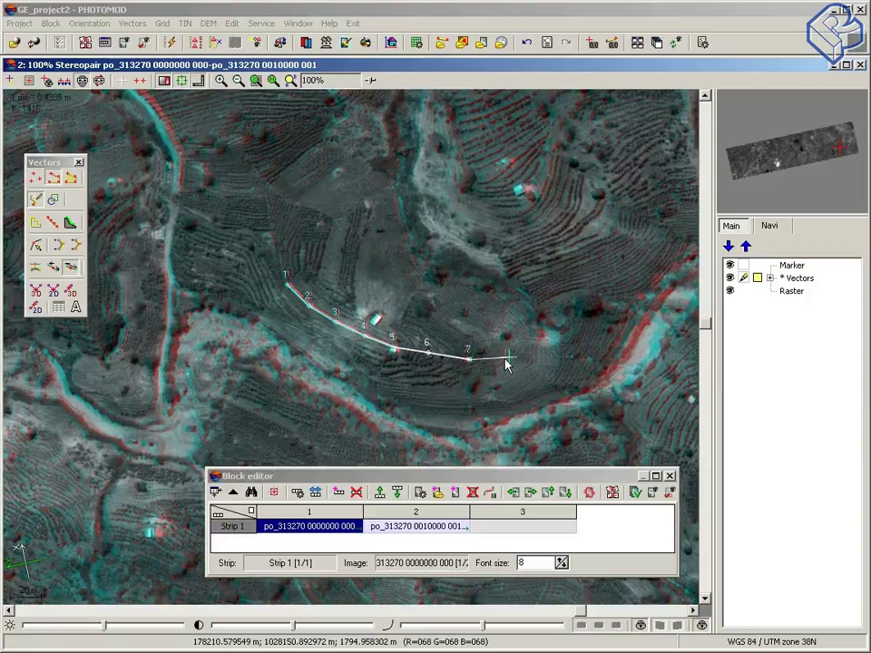
{"action": "left_click", "coordinate": [542, 352]}
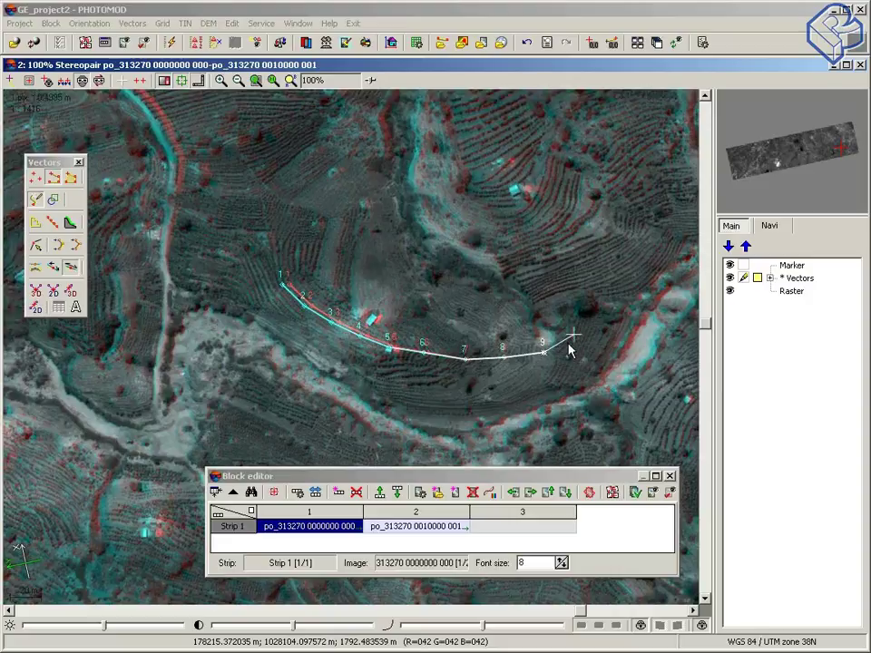
{"action": "left_click", "coordinate": [559, 347]}
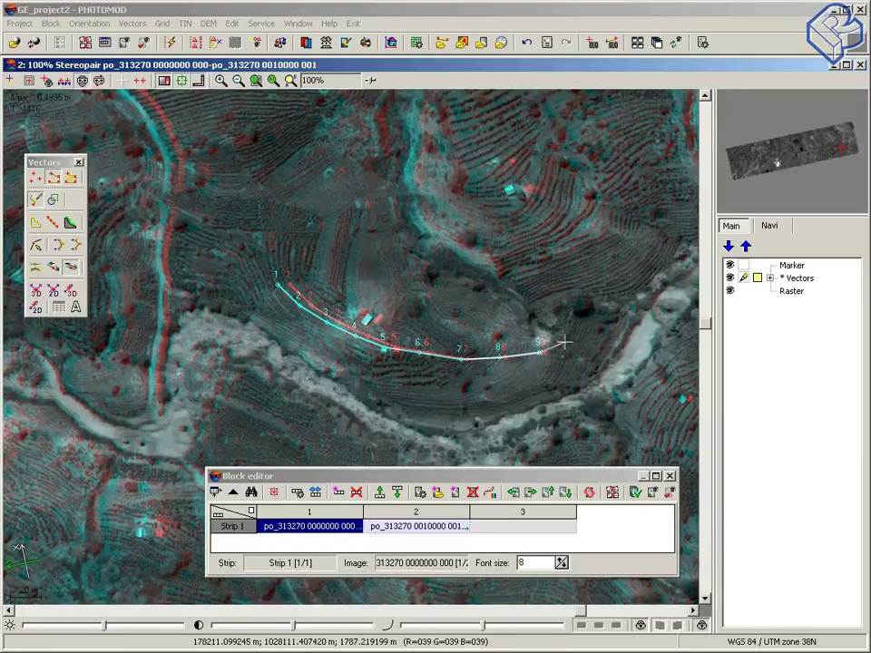
{"action": "scroll", "coordinate": [566, 356], "scroll_direction": "up", "scroll_amount": 3}
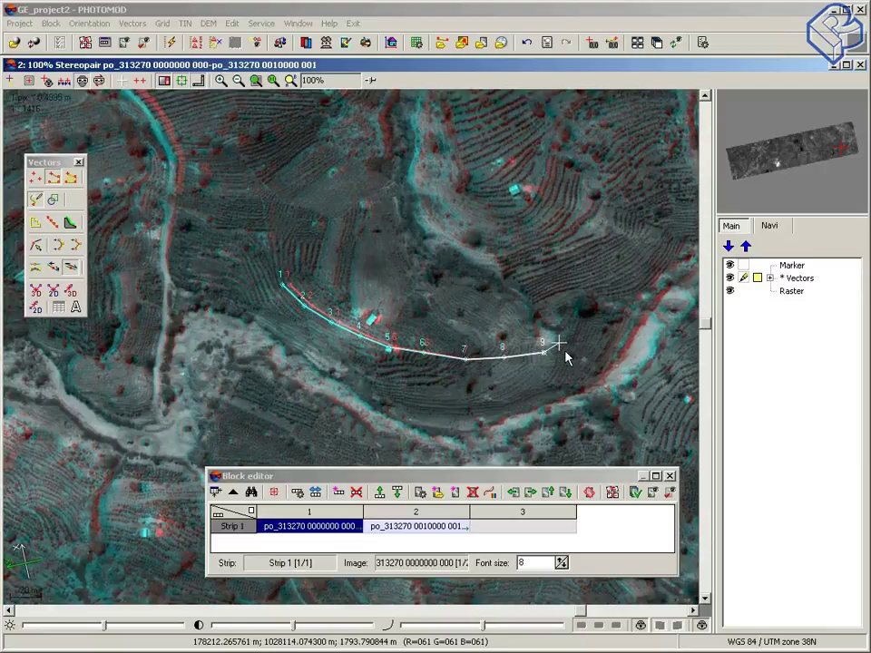
{"action": "left_click", "coordinate": [560, 345]}
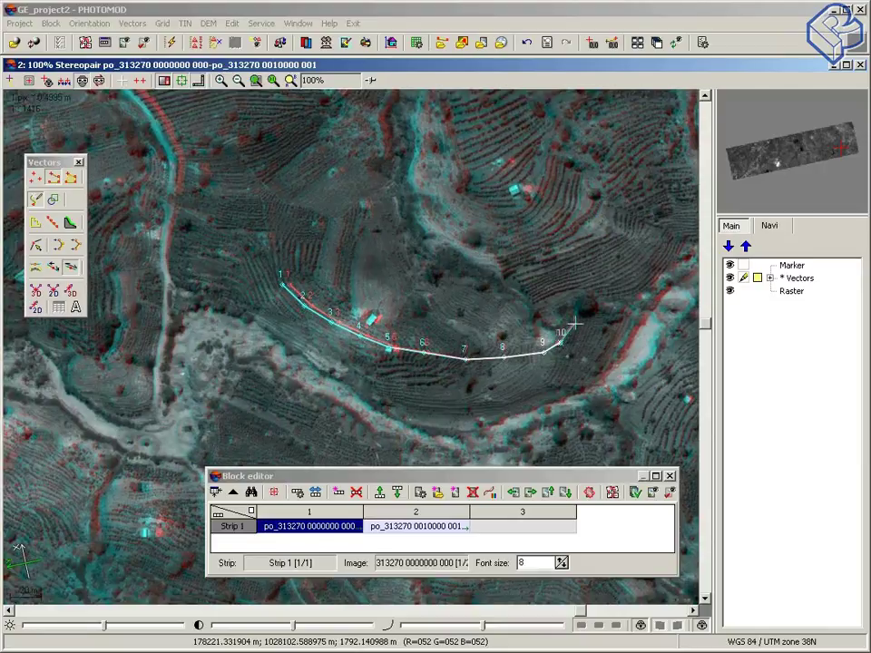
{"action": "scroll", "coordinate": [574, 327], "scroll_direction": "down", "scroll_amount": 1}
{"action": "left_click", "coordinate": [569, 324]}
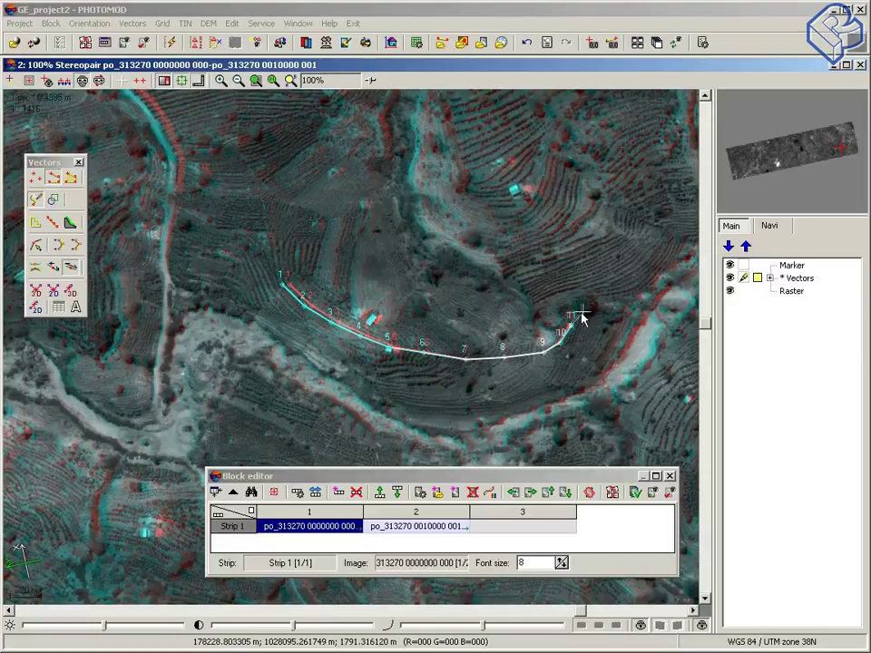
{"action": "key", "text": "Escape"}
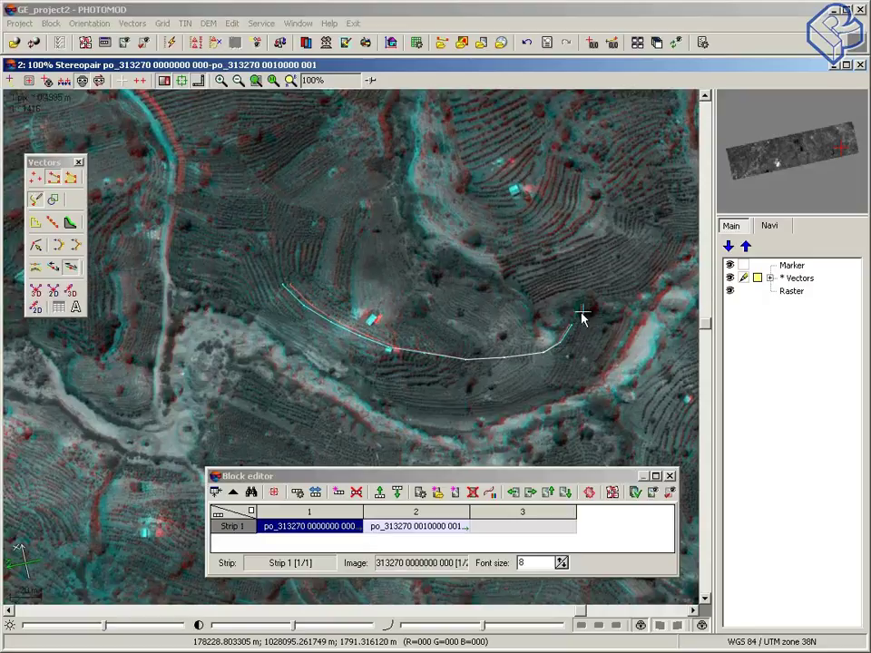
- Select the terrace polyline, go through its vertices 7 to 9, and move vertex 9 slightly toward vertex 8
{"action": "left_click", "coordinate": [479, 364]}
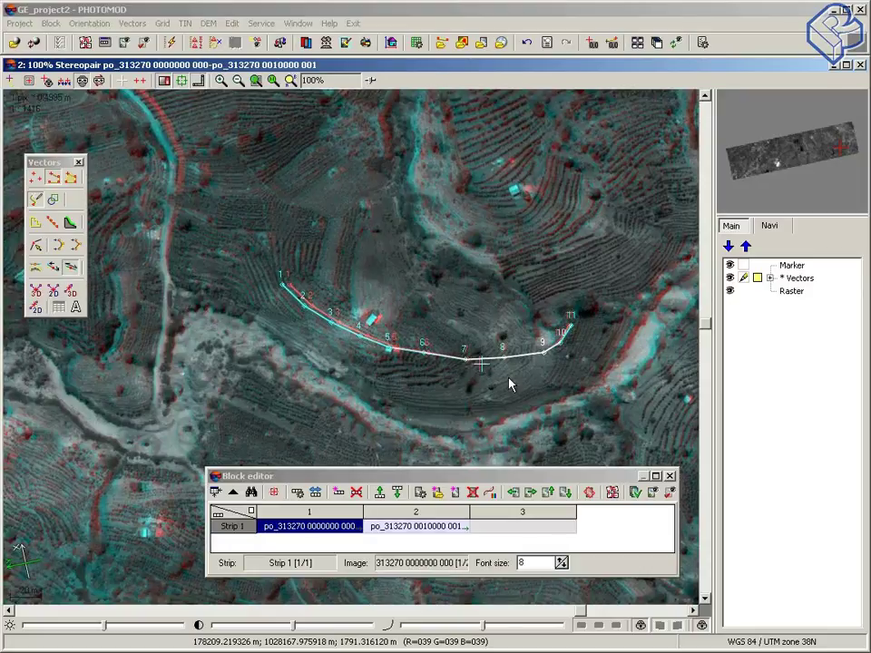
{"action": "left_click", "coordinate": [466, 361]}
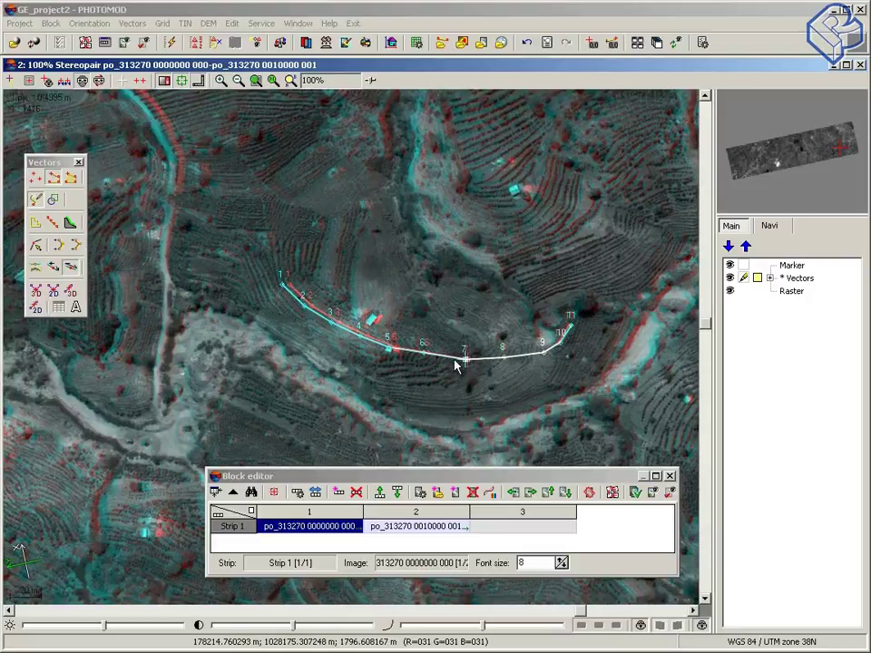
{"action": "left_click", "coordinate": [501, 357]}
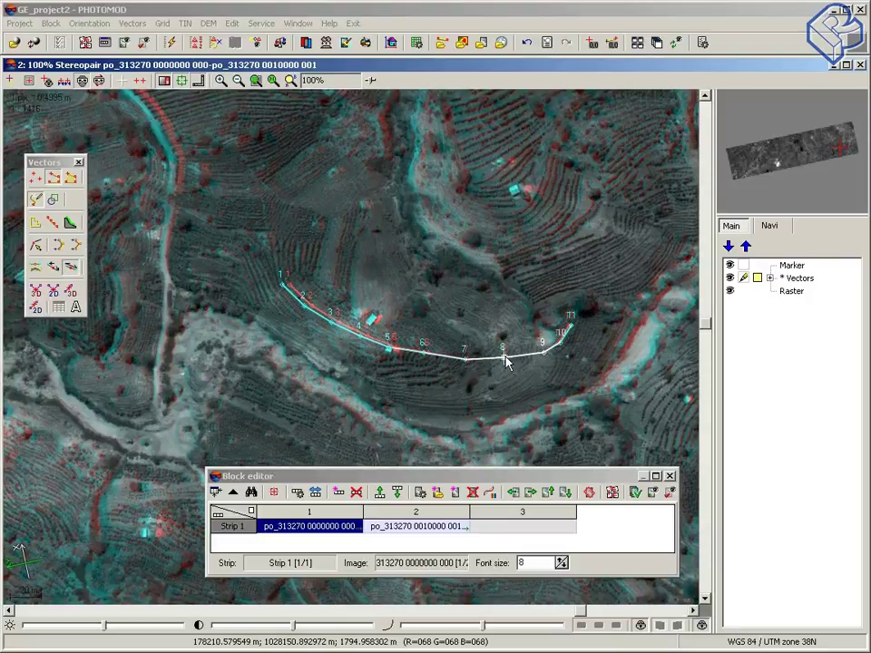
{"action": "left_click", "coordinate": [542, 358]}
{"action": "scroll", "coordinate": [544, 358], "scroll_direction": "down", "scroll_amount": 1}
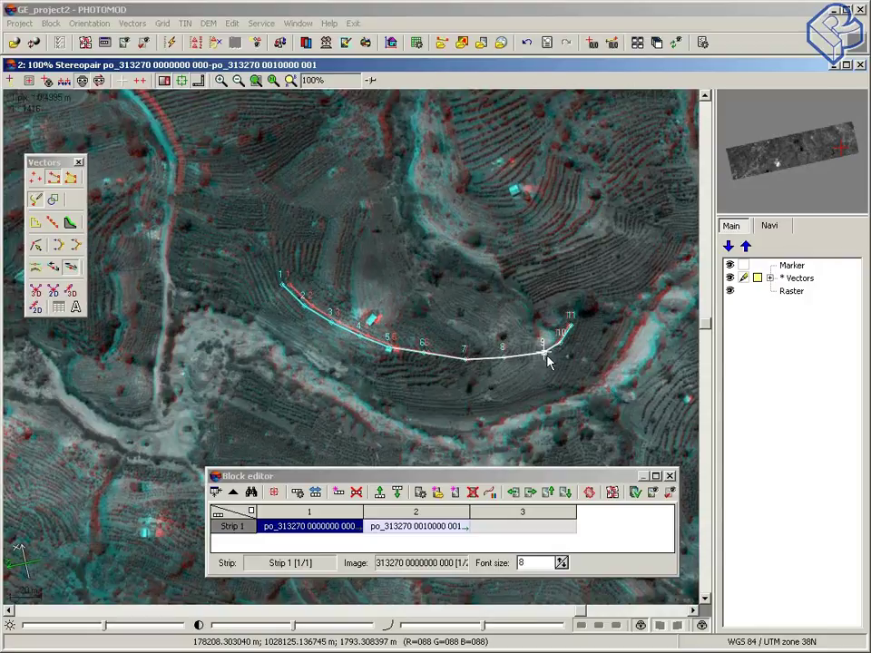
{"action": "mouse_move", "coordinate": [544, 357]}
{"action": "left_mouse_down"}
{"action": "mouse_move", "coordinate": [524, 332]}
{"action": "mouse_move", "coordinate": [535, 349]}
{"action": "mouse_move", "coordinate": [529, 389]}
{"action": "mouse_move", "coordinate": [540, 361]}
{"action": "mouse_move", "coordinate": [529, 347]}
{"action": "left_mouse_up"}
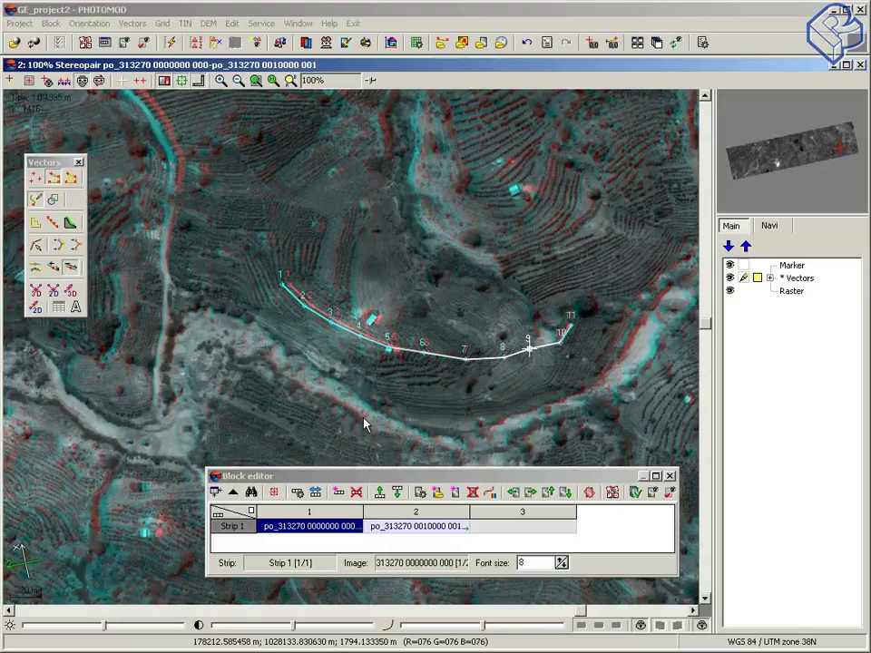
- Remove the stray vertex added to the polyline, deselect the line, and place separate points at about 1795 m in the field across the river
{"action": "left_click", "coordinate": [39, 184]}
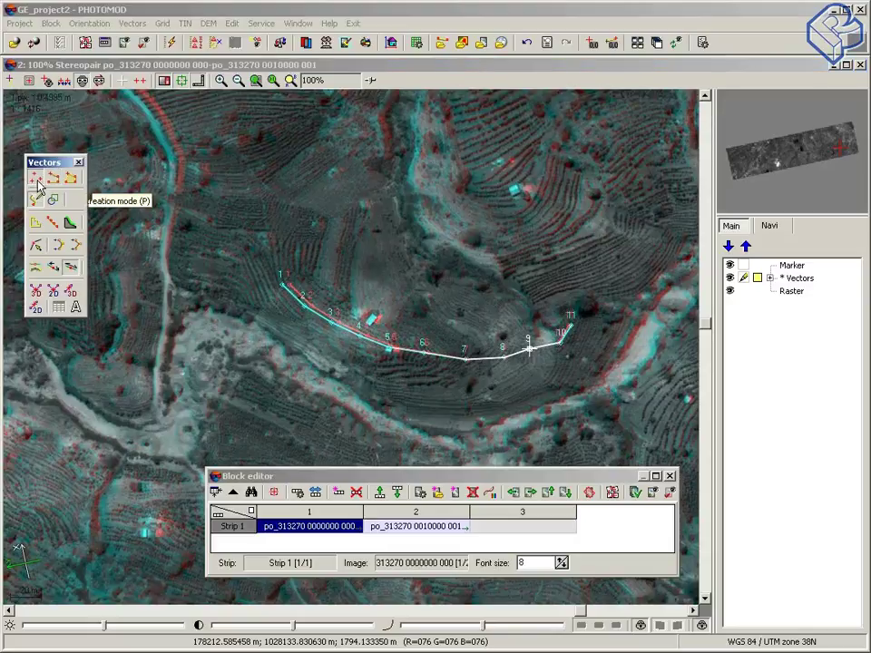
{"action": "left_click", "coordinate": [240, 375]}
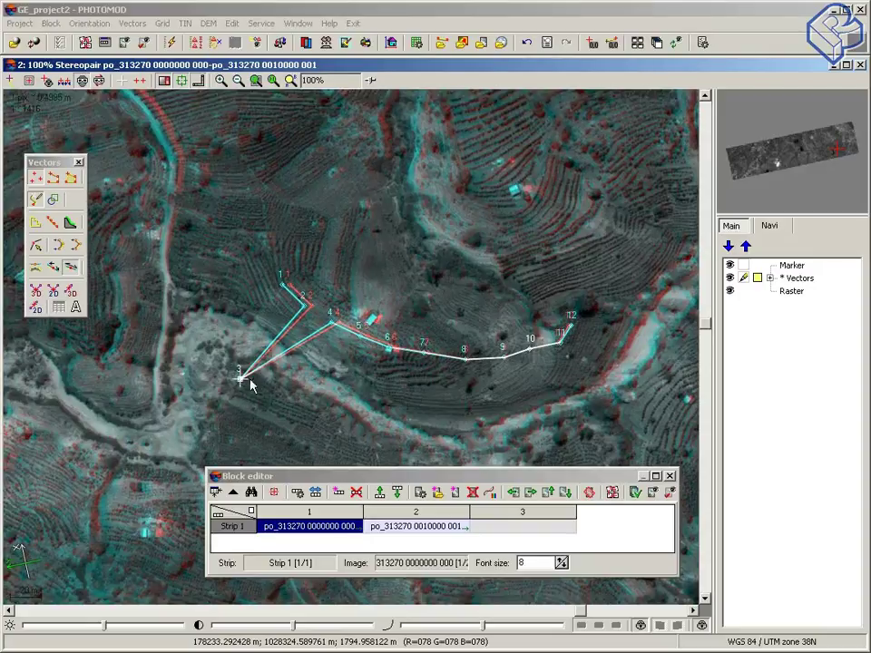
{"action": "key", "text": "Delete"}
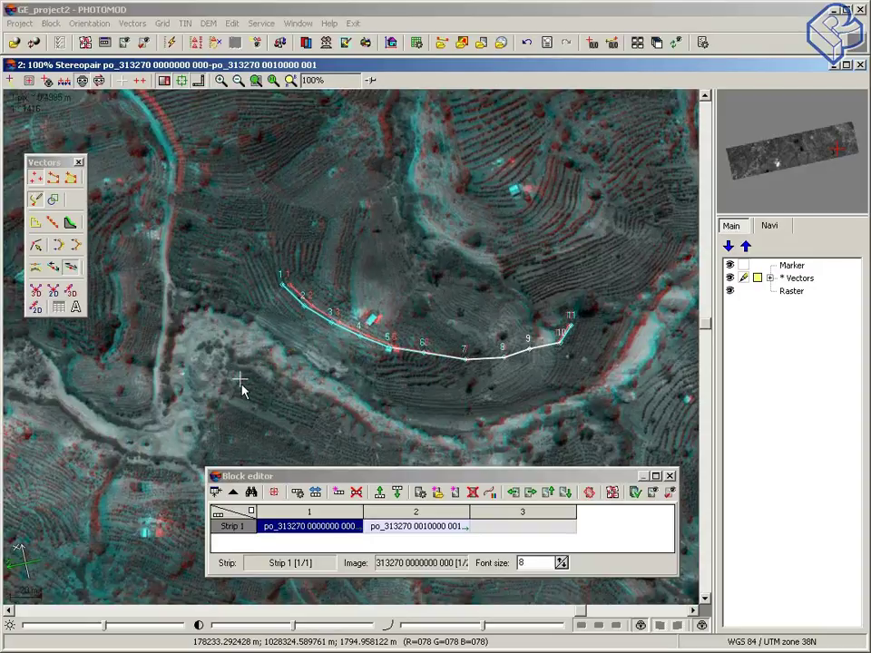
{"action": "left_click", "coordinate": [335, 305]}
{"action": "left_click", "coordinate": [252, 393]}
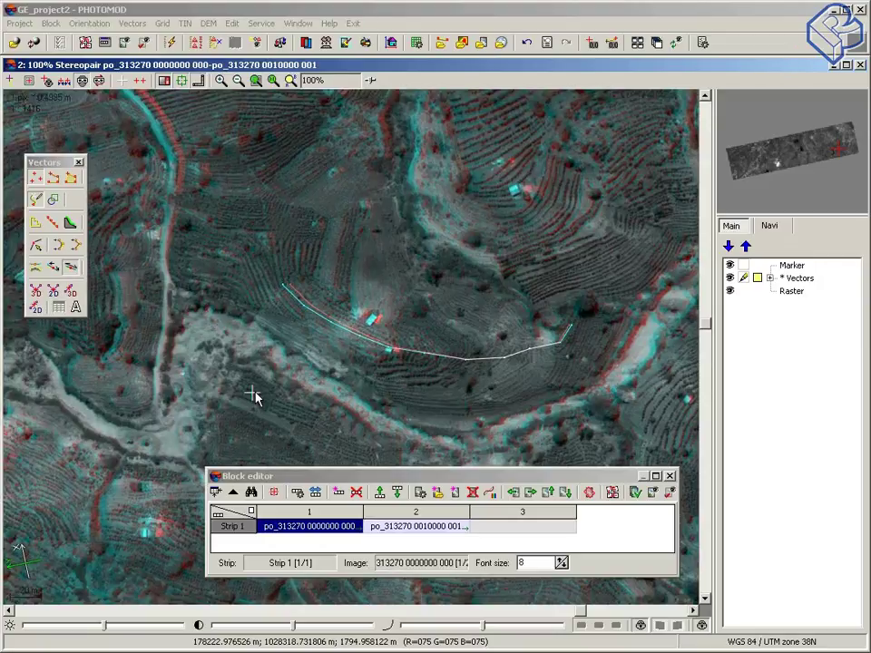
{"action": "mouse_move", "coordinate": [263, 400]}
{"action": "left_mouse_down"}
{"action": "mouse_move", "coordinate": [291, 410]}
{"action": "mouse_move", "coordinate": [345, 455]}
{"action": "left_mouse_up"}
{"action": "left_click", "coordinate": [376, 454]}
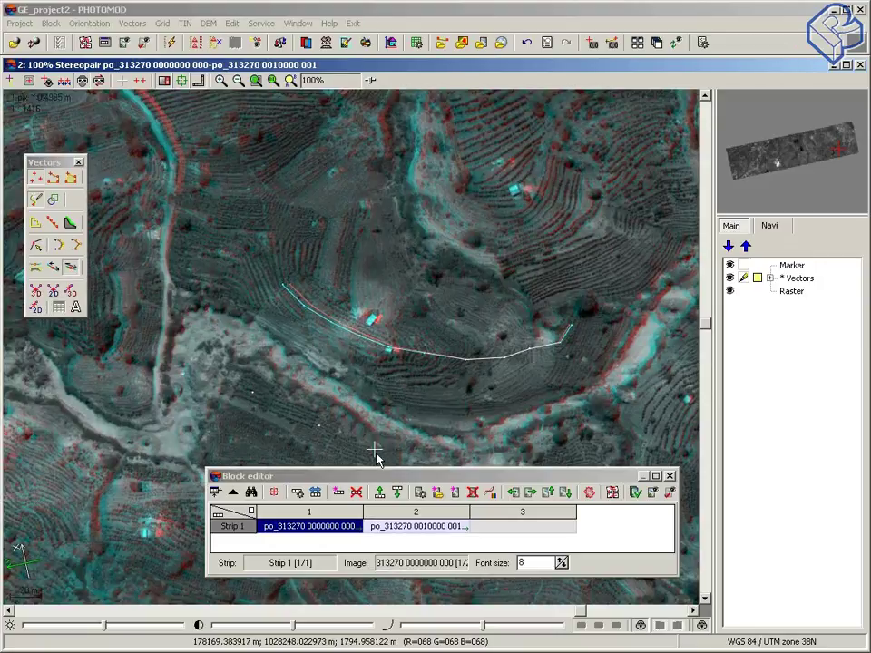
{"action": "mouse_move", "coordinate": [439, 383]}
{"action": "left_mouse_down"}
{"action": "mouse_move", "coordinate": [496, 402]}
{"action": "mouse_move", "coordinate": [460, 349]}
{"action": "left_mouse_up"}
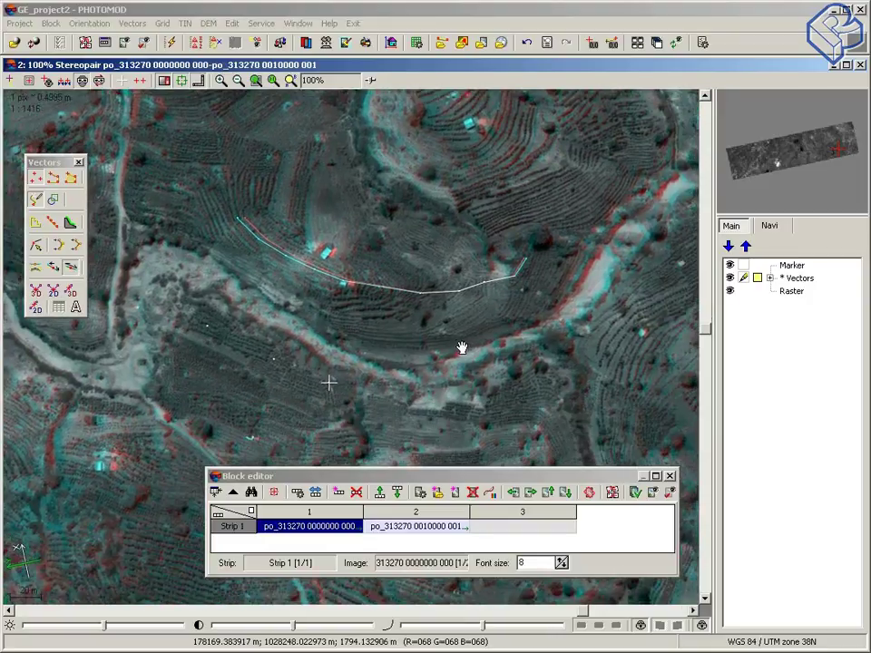
- Save the vector layer as 1 in the project's Data folder and close the layer
{"action": "right_click", "coordinate": [797, 281]}
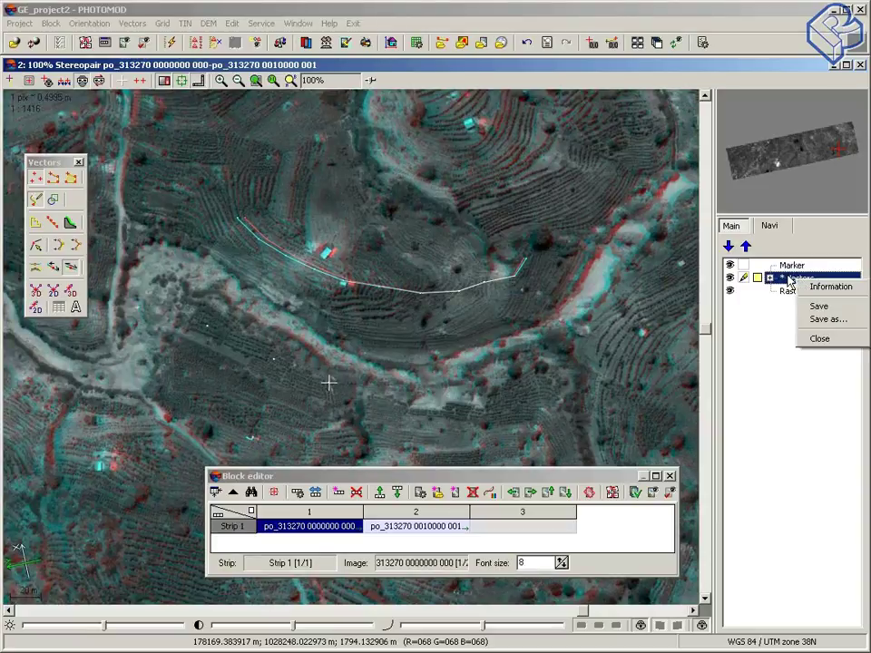
{"action": "left_click", "coordinate": [820, 306]}
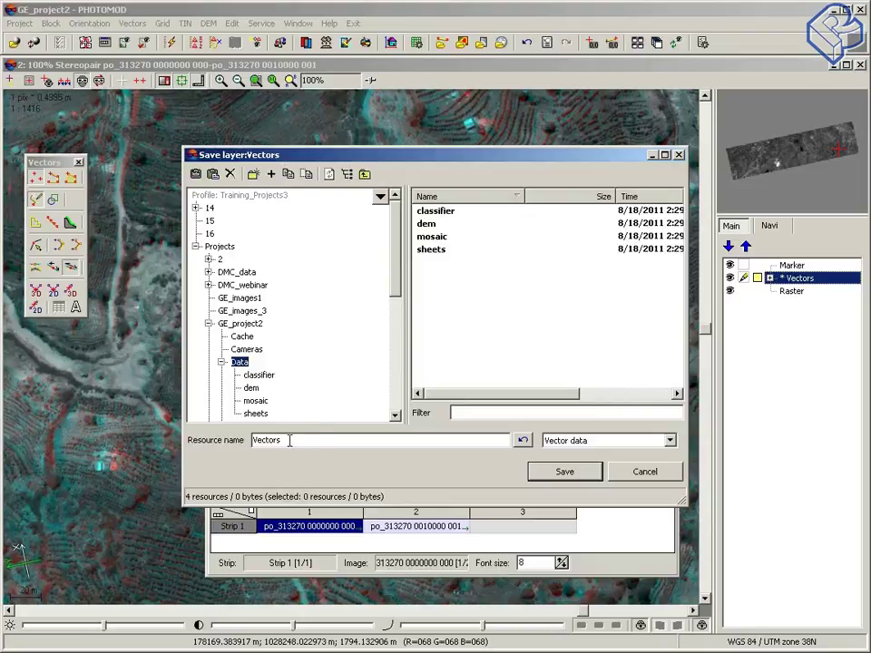
{"action": "double_click", "coordinate": [298, 441]}
{"action": "type", "text": "1"}
{"action": "left_click", "coordinate": [565, 472]}
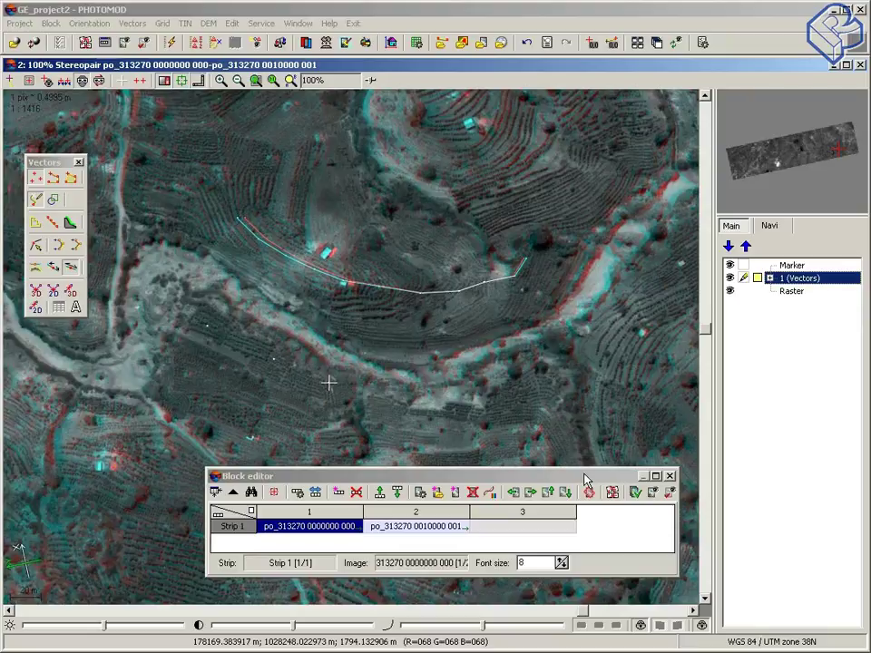
{"action": "right_click", "coordinate": [808, 281]}
{"action": "left_click", "coordinate": [835, 337]}
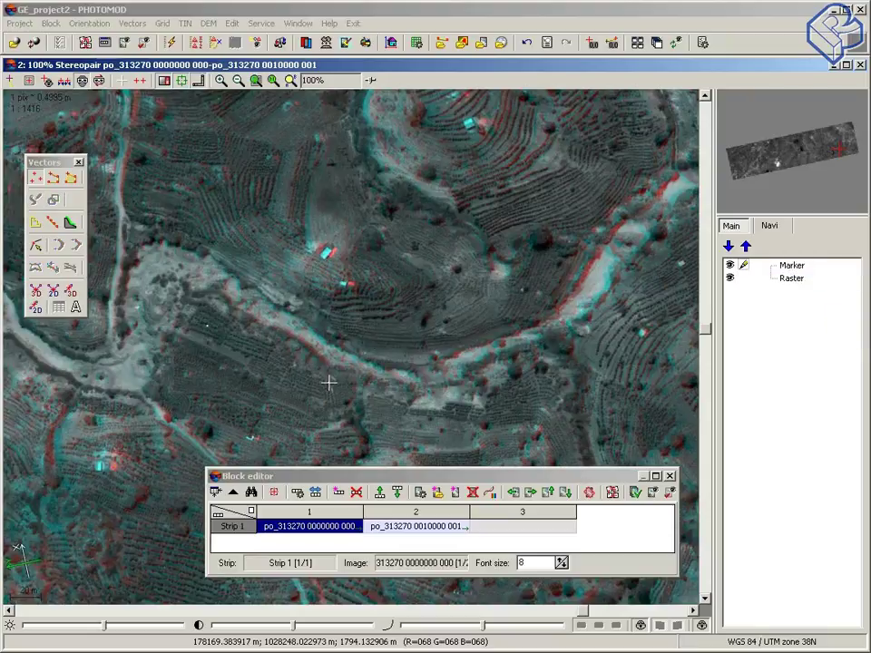
- View the wider river valley around the marker at 20% zoom
{"action": "scroll", "coordinate": [371, 335], "scroll_direction": "down", "scroll_amount": 1}
{"action": "scroll", "coordinate": [371, 335], "scroll_direction": "down", "scroll_amount": 1}
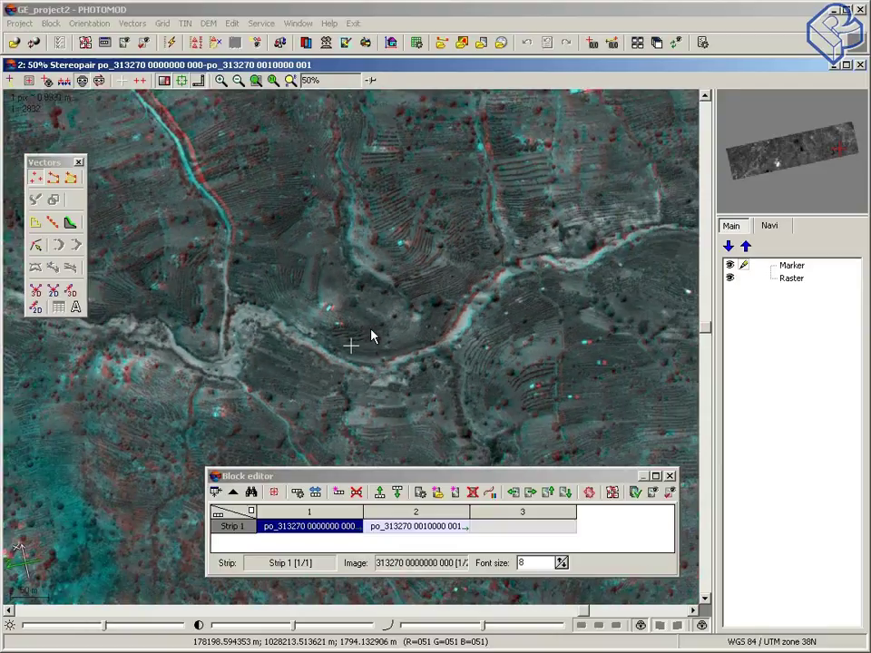
{"action": "scroll", "coordinate": [371, 336], "scroll_direction": "down", "scroll_amount": 1}
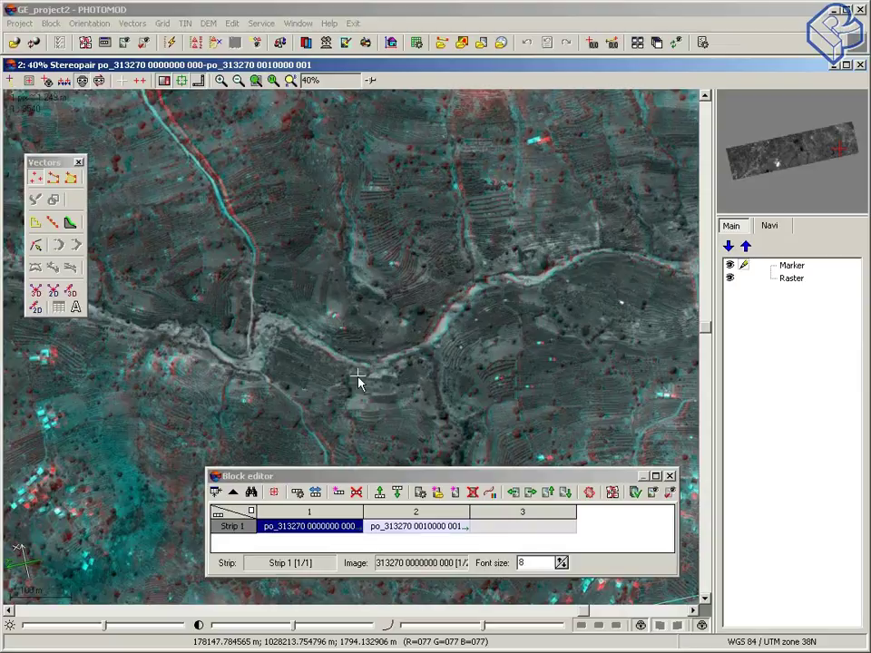
{"action": "scroll", "coordinate": [359, 382], "scroll_direction": "down", "scroll_amount": 3}
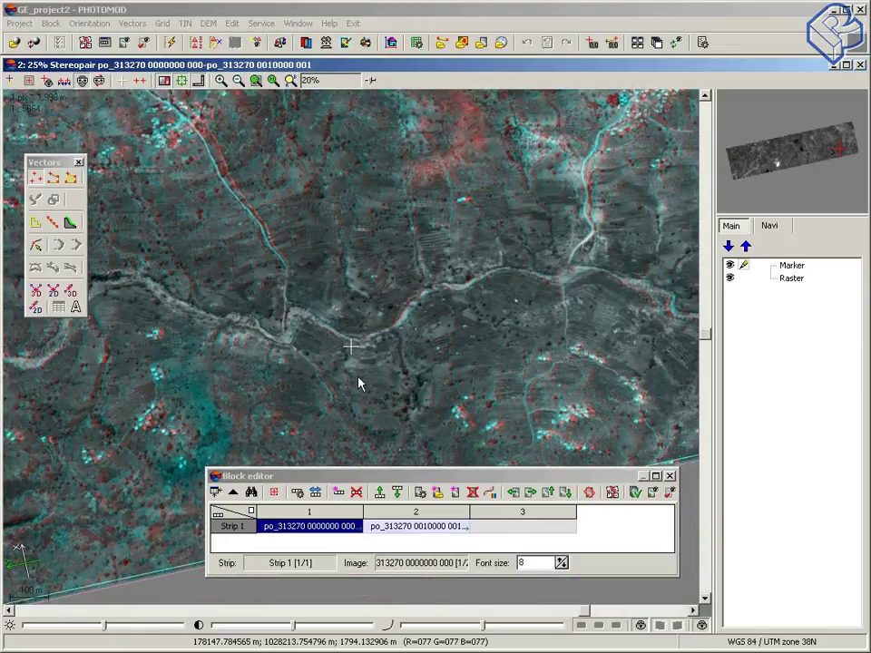
{"action": "scroll", "coordinate": [359, 382], "scroll_direction": "down", "scroll_amount": 1}
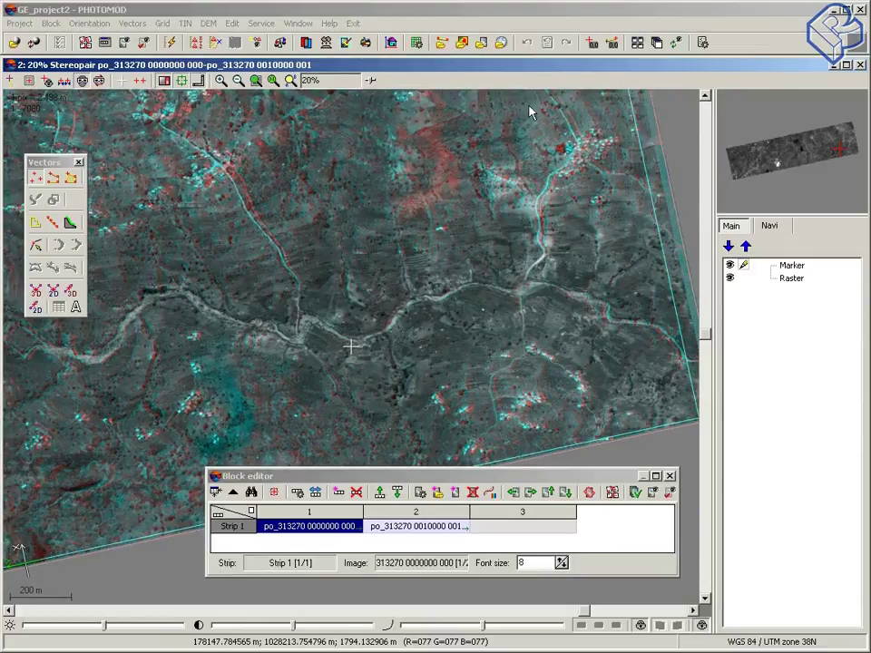
- Switch the stereopair from anaglyph to mono display and show the block's end at 10% zoom
{"action": "left_click", "coordinate": [81, 81]}
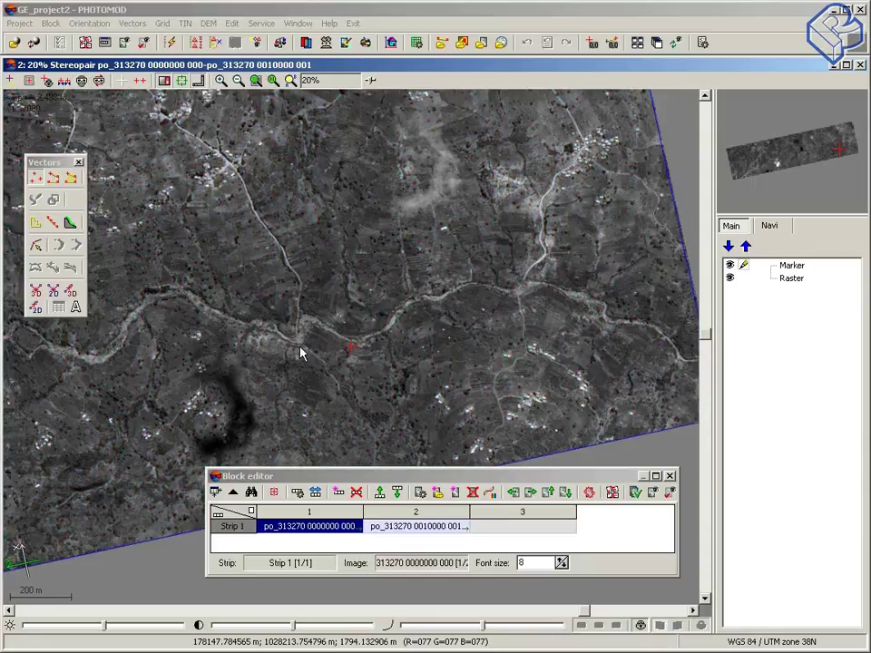
{"action": "scroll", "coordinate": [307, 316], "scroll_direction": "down", "scroll_amount": 2}
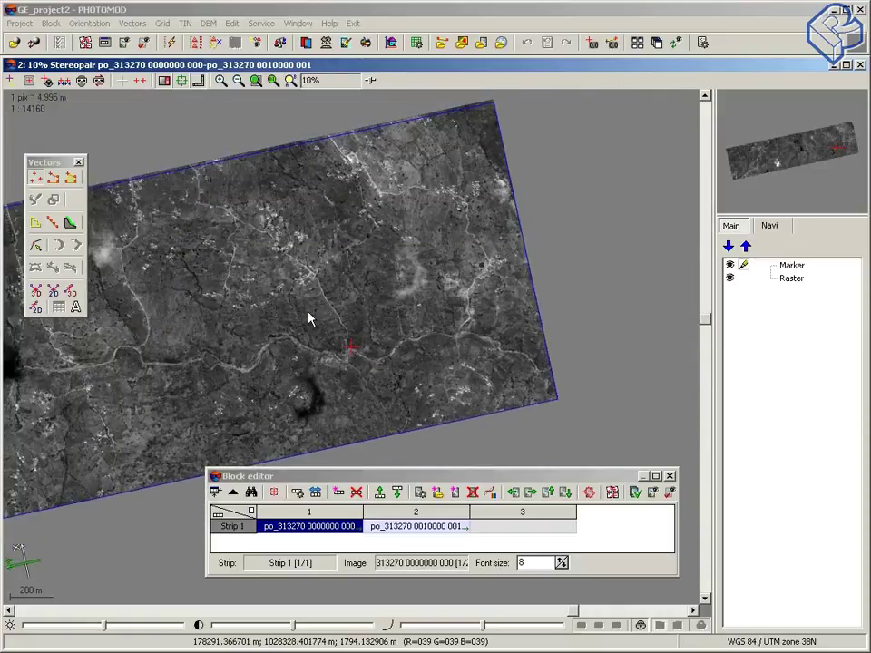
{"action": "middle_click_drag", "start_coordinate": [269, 285], "coordinate": [427, 289]}
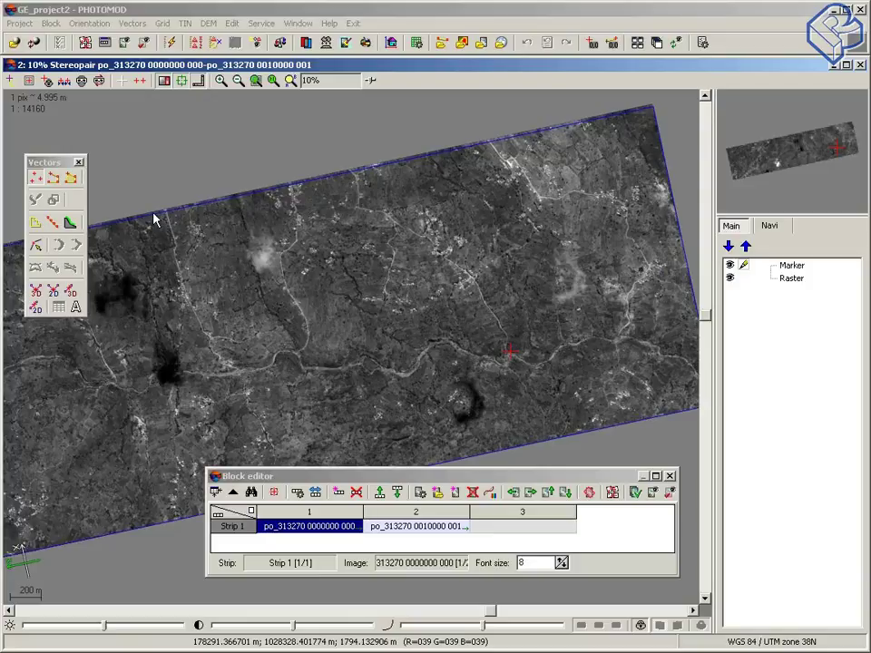
- Create a grid layer and draw its rectangular boundary, about 1.47 km², over the villages and river valley near the block's end
{"action": "left_click", "coordinate": [163, 24]}
{"action": "left_click", "coordinate": [185, 38]}
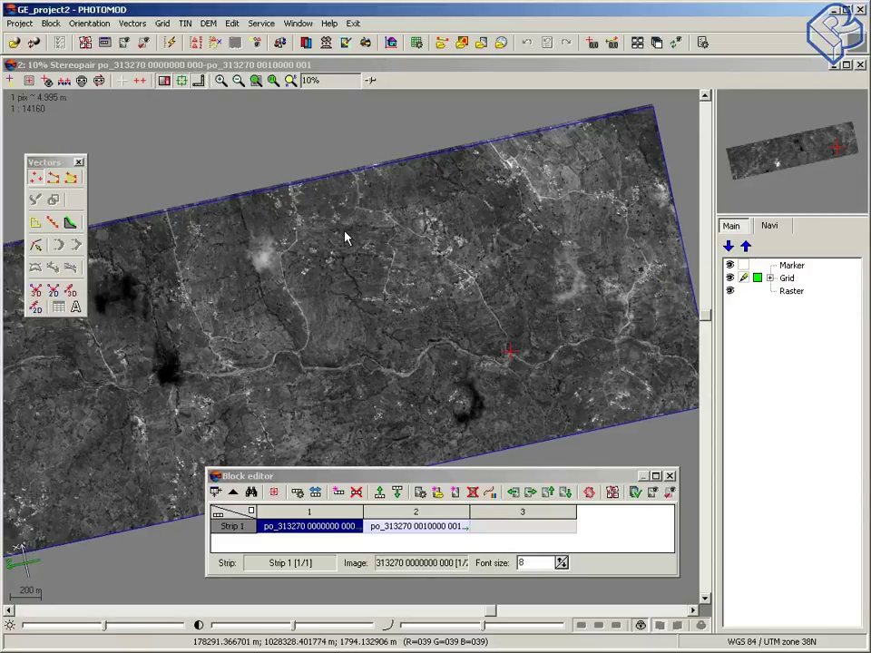
{"action": "mouse_move", "coordinate": [345, 234]}
{"action": "left_mouse_down"}
{"action": "mouse_move", "coordinate": [520, 359]}
{"action": "mouse_move", "coordinate": [527, 386]}
{"action": "left_mouse_up"}
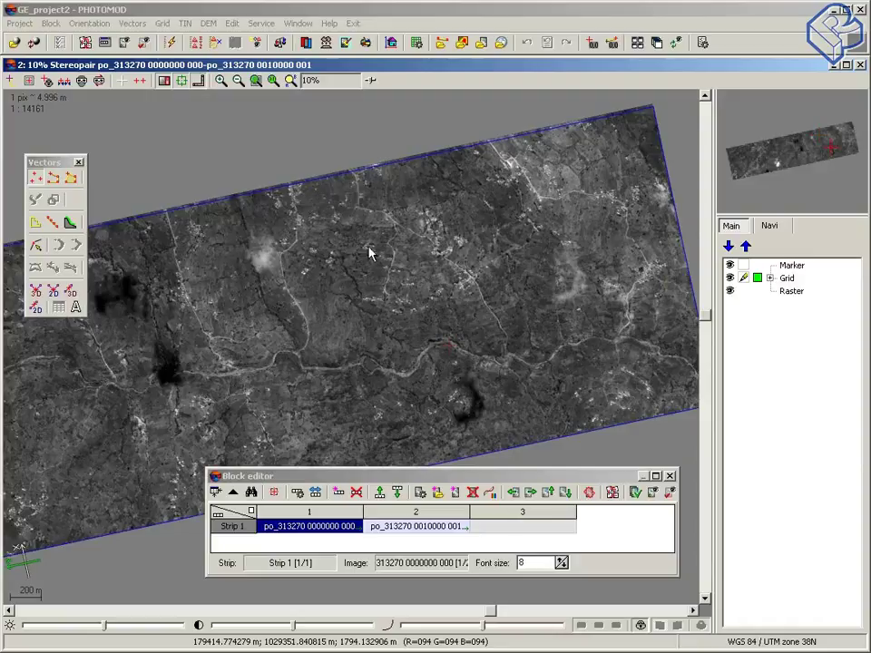
{"action": "left_click_drag", "start_coordinate": [336, 230], "coordinate": [399, 376]}
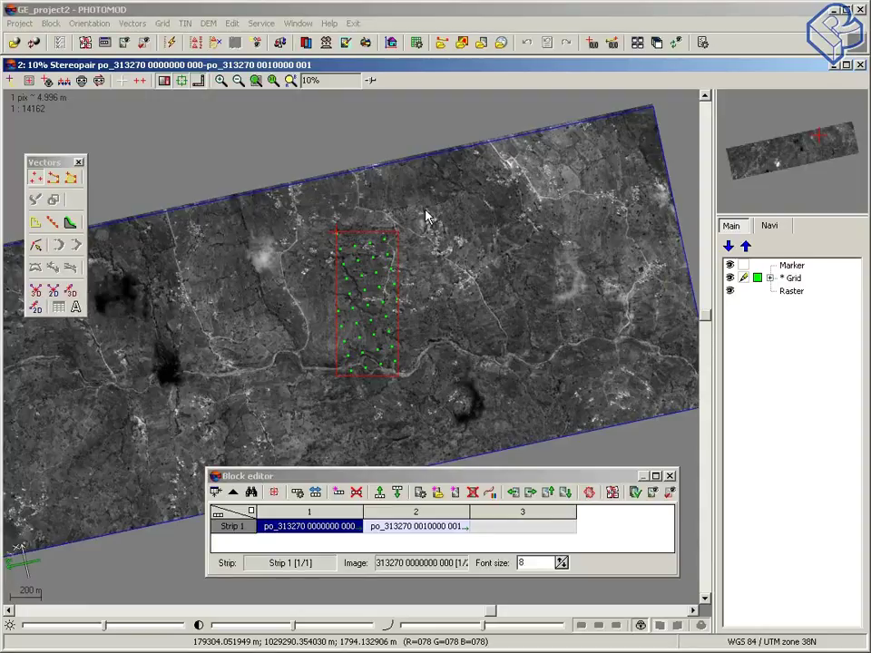
{"action": "left_click_drag", "start_coordinate": [417, 204], "coordinate": [615, 374]}
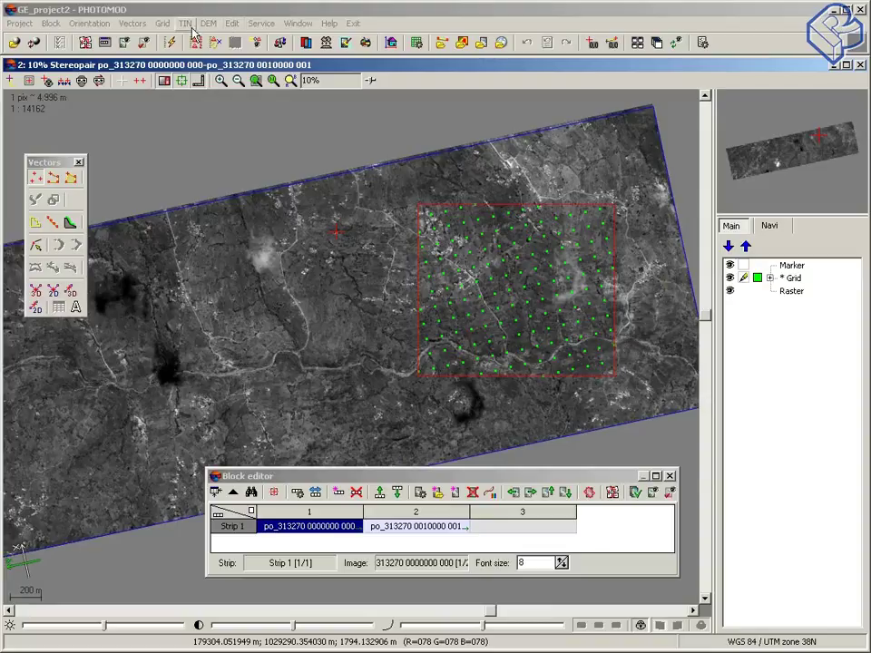
- Set the grid's X step and Y step to 10 m
{"action": "left_click", "coordinate": [163, 25]}
{"action": "left_click", "coordinate": [137, 50]}
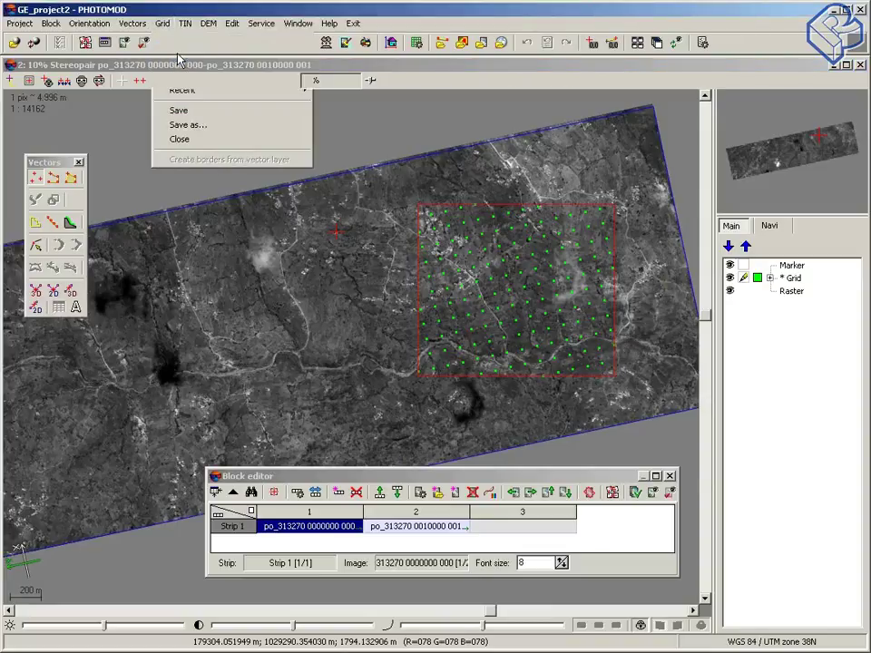
{"action": "left_click", "coordinate": [485, 263]}
{"action": "double_click", "coordinate": [485, 264]}
{"action": "type", "text": "10"}
{"action": "key", "text": "Tab"}
{"action": "type", "text": "10"}
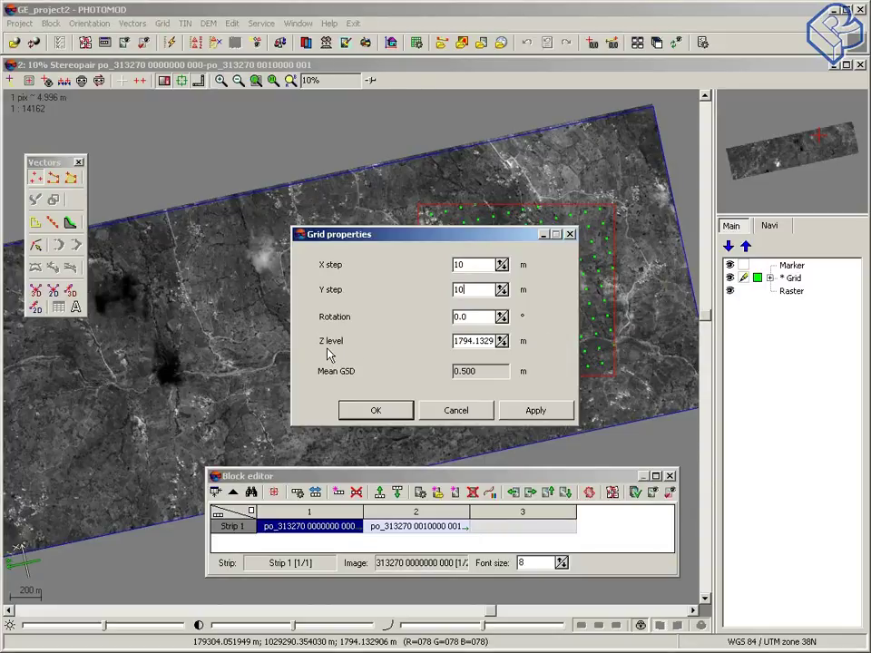
{"action": "left_click", "coordinate": [372, 411]}
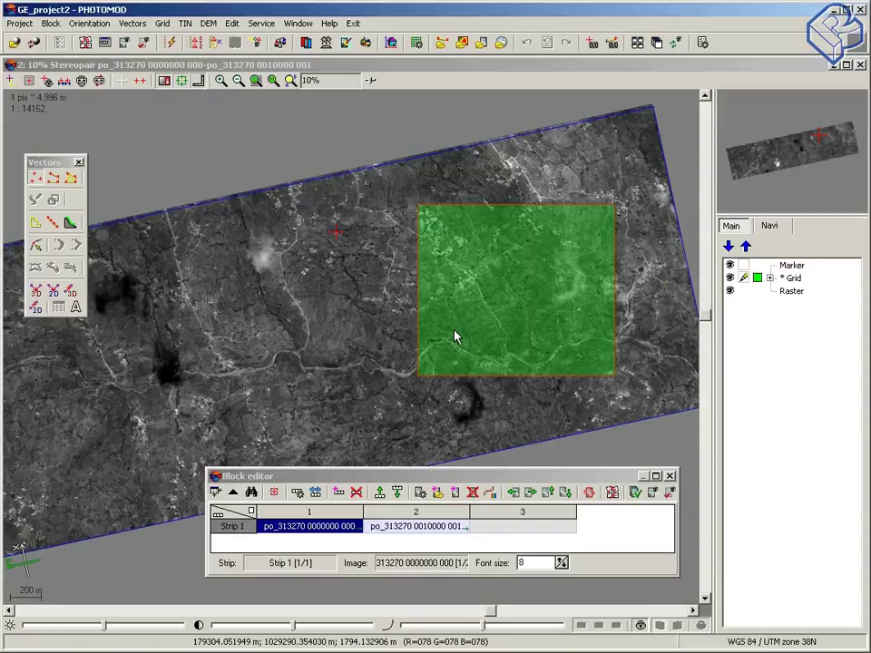
- Set up automatic point computation for the active stereopair with the Rural area correlator preset
{"action": "left_click", "coordinate": [133, 23]}
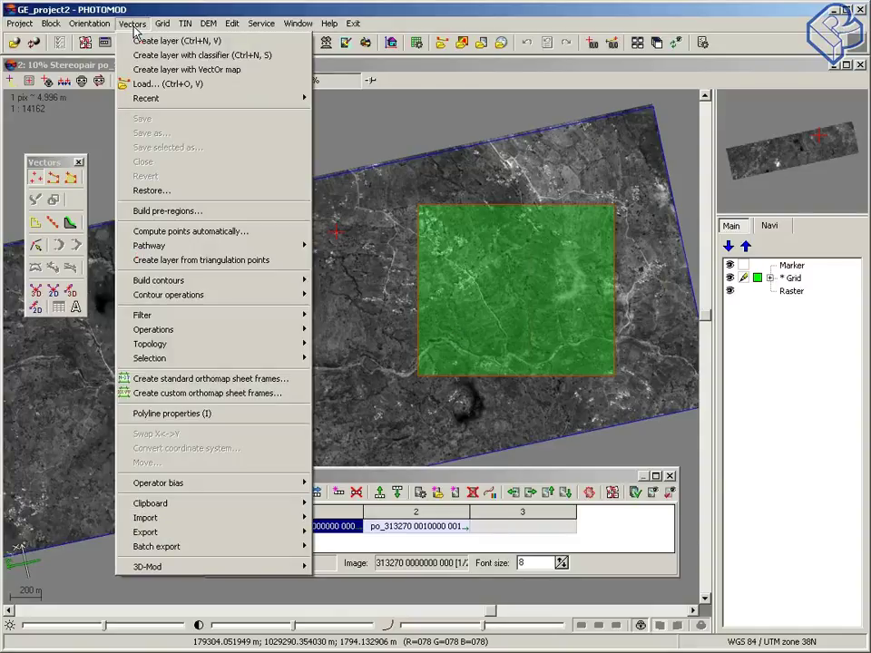
{"action": "left_click", "coordinate": [194, 232]}
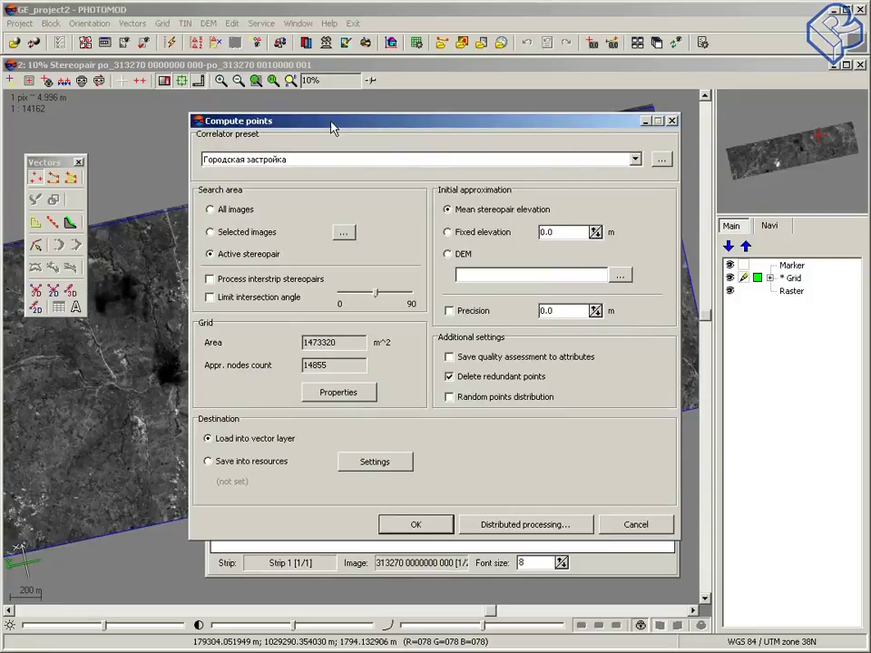
{"action": "left_click_drag", "start_coordinate": [332, 129], "coordinate": [241, 84]}
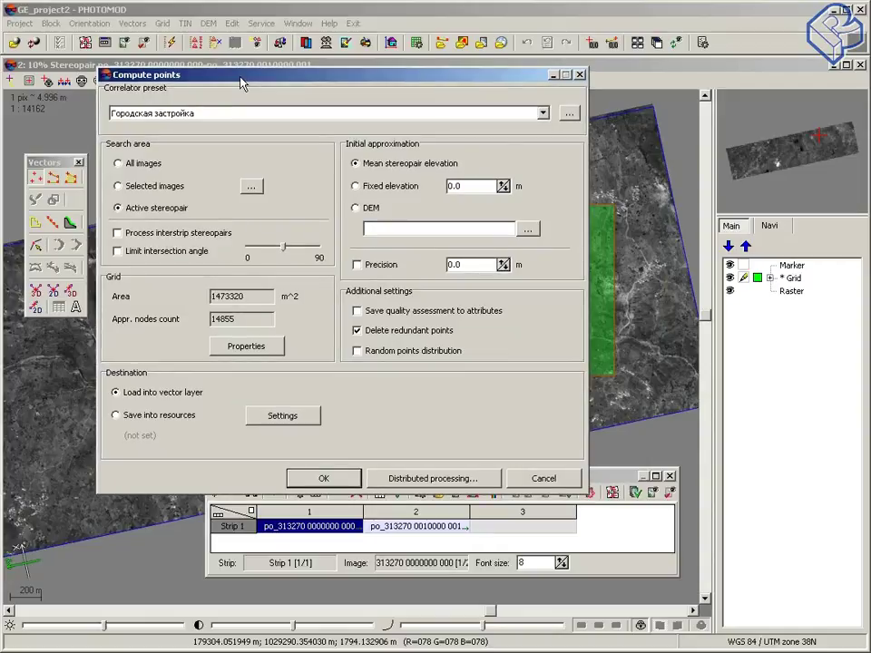
{"action": "left_click", "coordinate": [543, 114]}
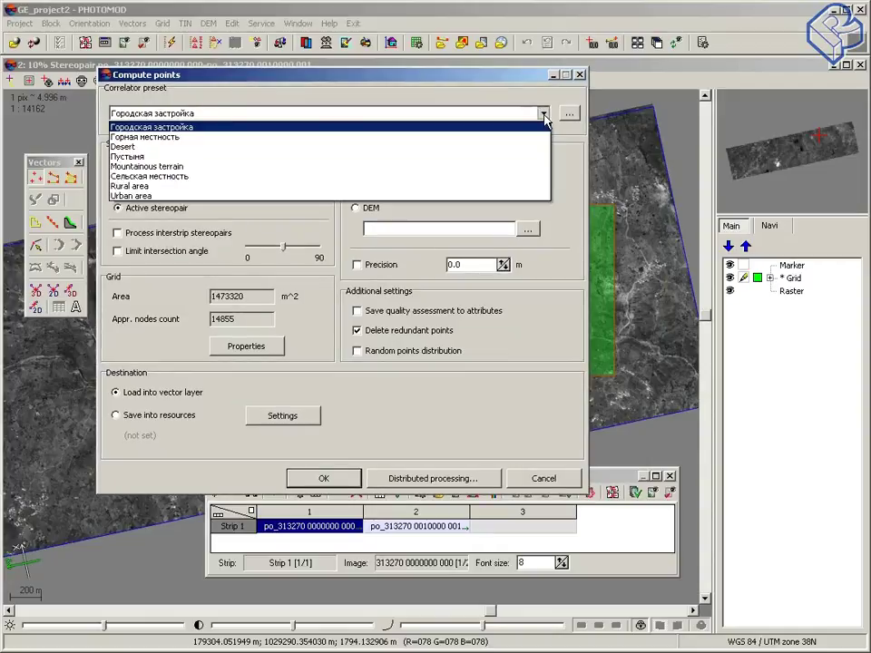
{"action": "left_click", "coordinate": [211, 186]}
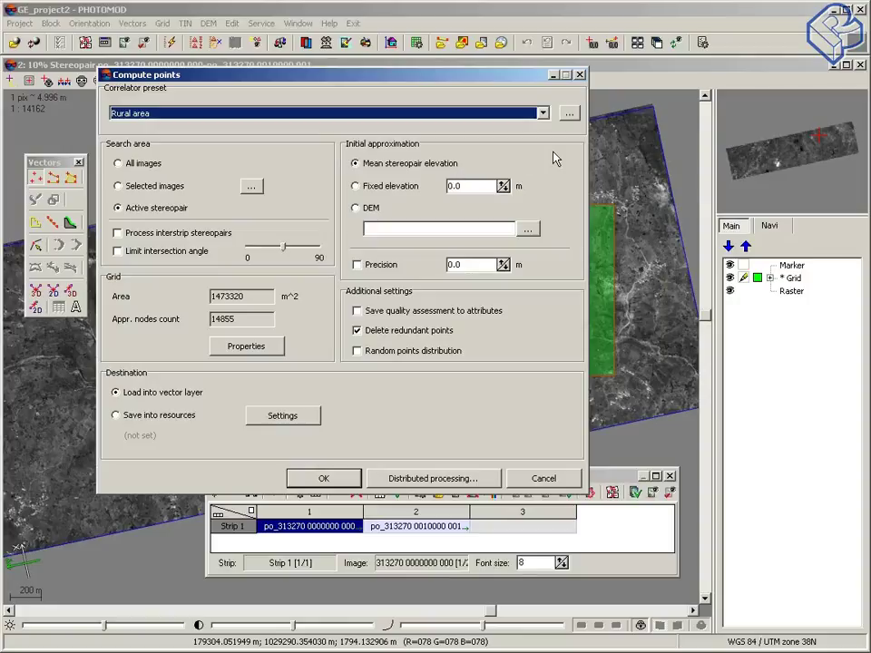
- Set the initial approximation to DEM, leaving its file unselected, and enable saving quality assessment to attributes
{"action": "left_click", "coordinate": [356, 210]}
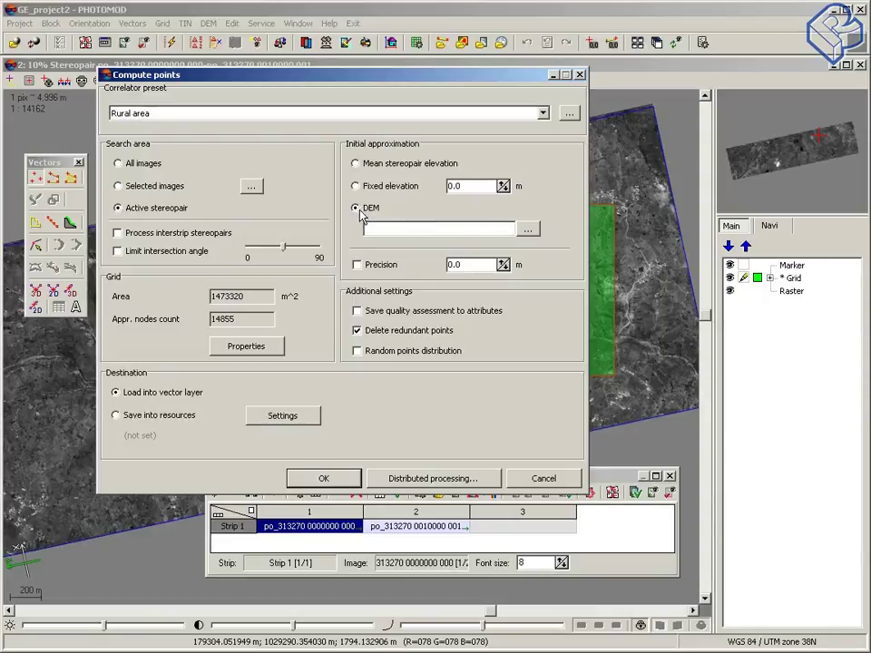
{"action": "left_click", "coordinate": [527, 229]}
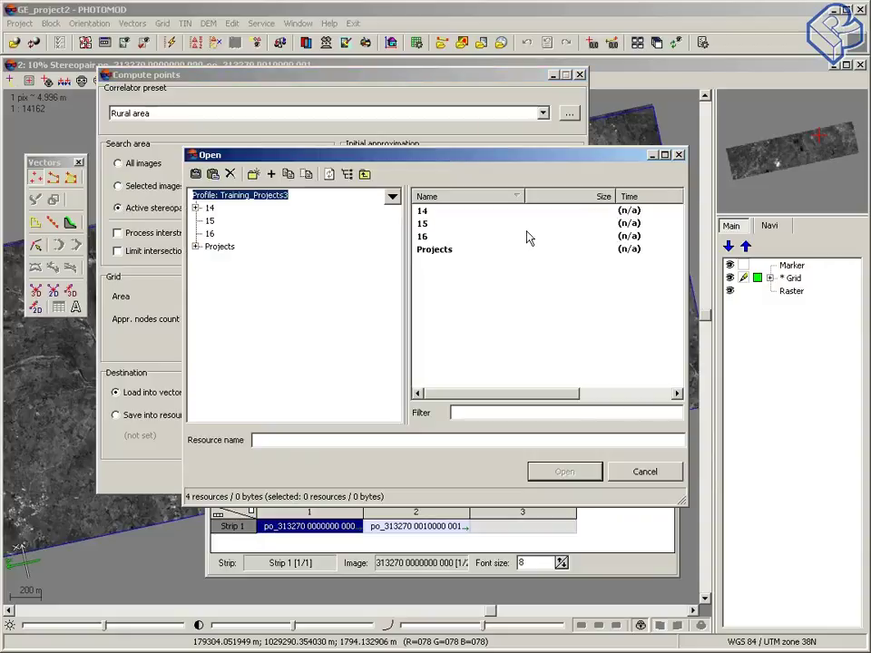
{"action": "left_click", "coordinate": [645, 471]}
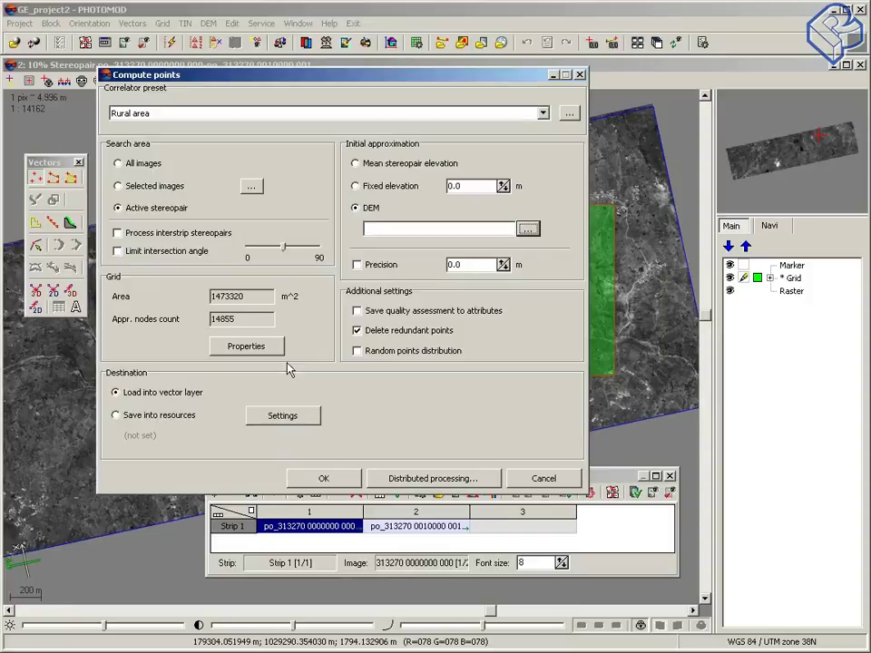
{"action": "left_click", "coordinate": [357, 311]}
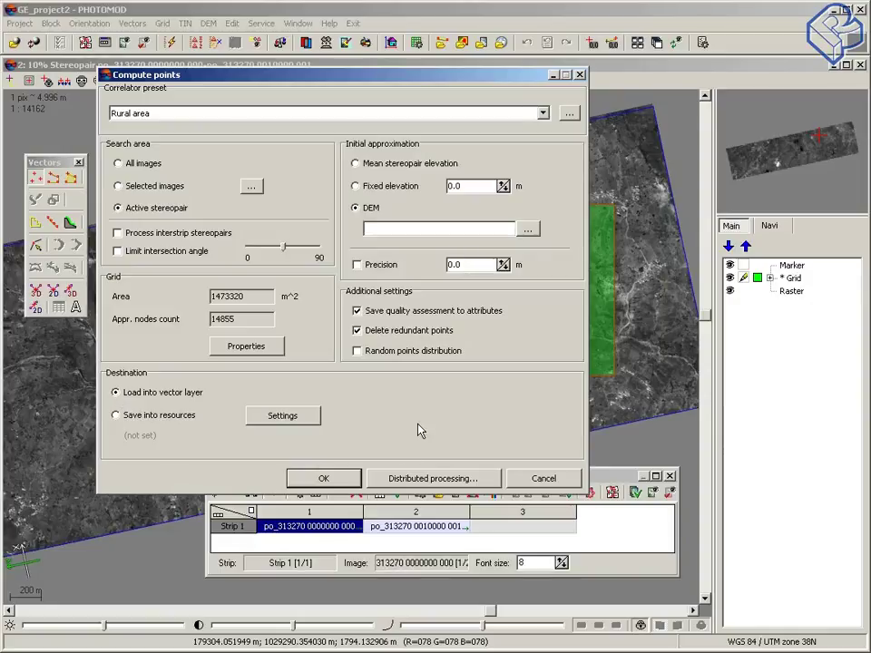
- Inspect the settings for saving points into resources, restore Load into vector layer as the destination, and cancel the point computation
{"action": "left_click", "coordinate": [115, 414]}
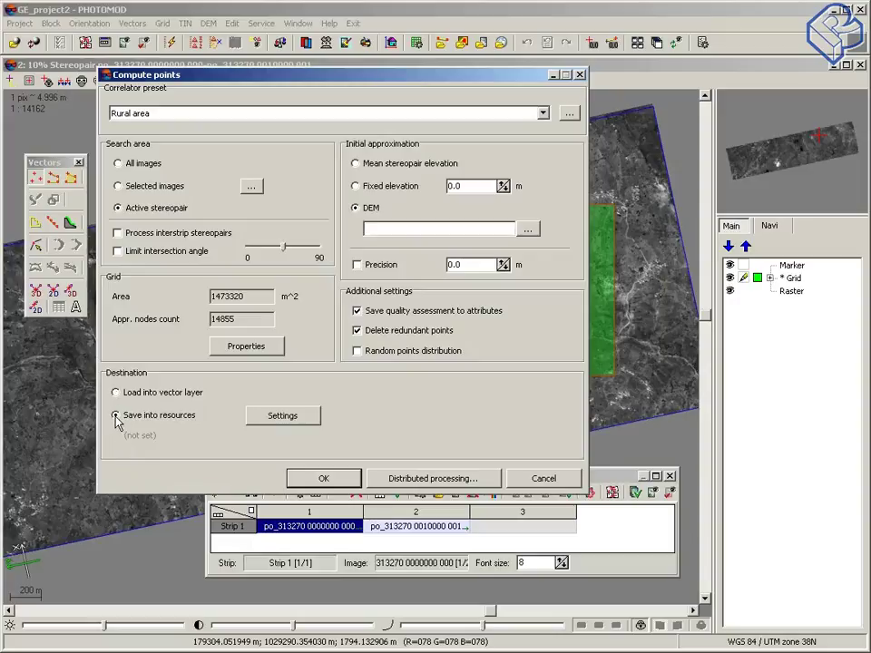
{"action": "left_click", "coordinate": [274, 416]}
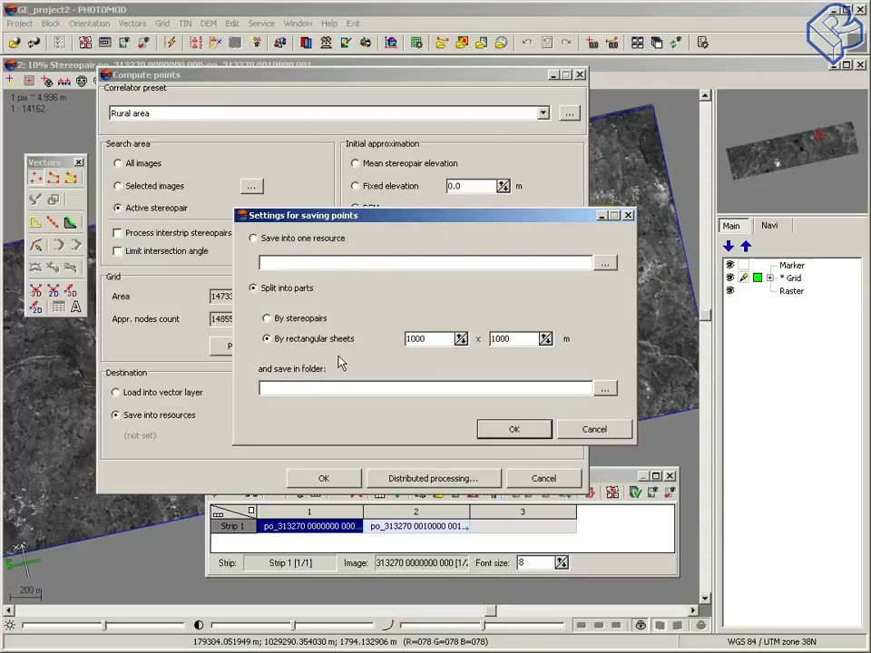
{"action": "left_click", "coordinate": [603, 432]}
{"action": "left_click", "coordinate": [116, 392]}
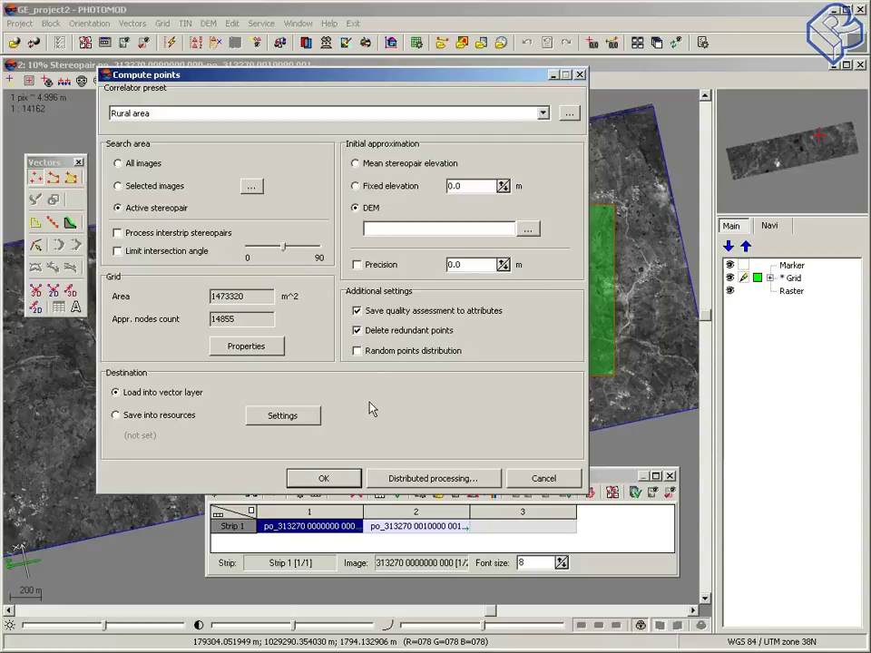
{"action": "left_click", "coordinate": [556, 480]}
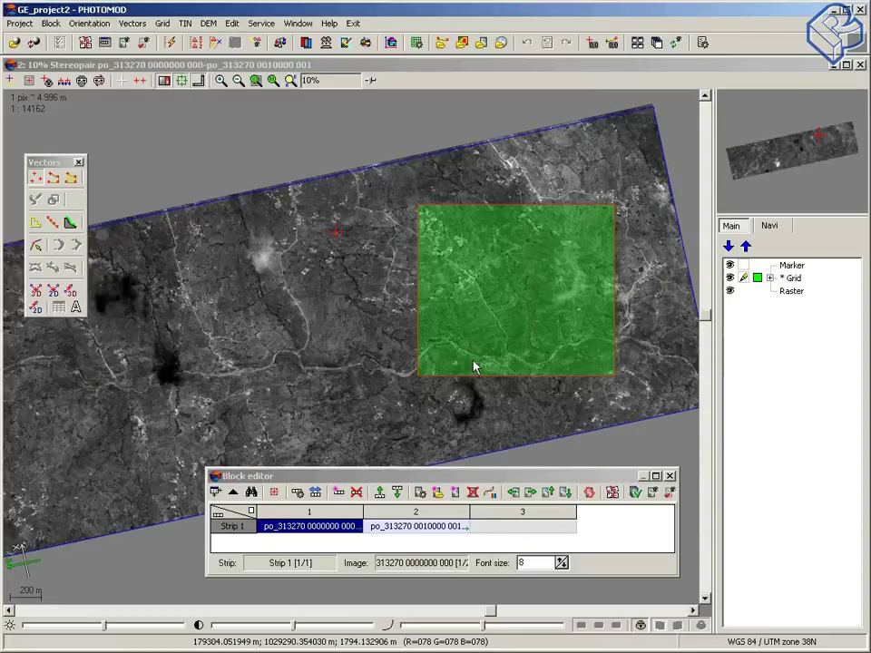
- Close the Grid layer without saving its changes
{"action": "right_click", "coordinate": [798, 278]}
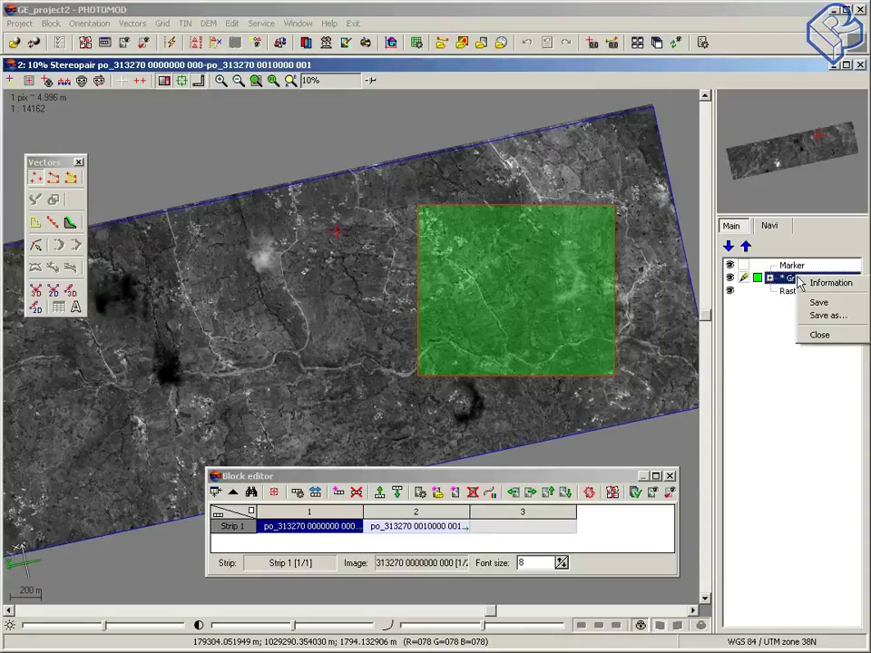
{"action": "left_click", "coordinate": [819, 335]}
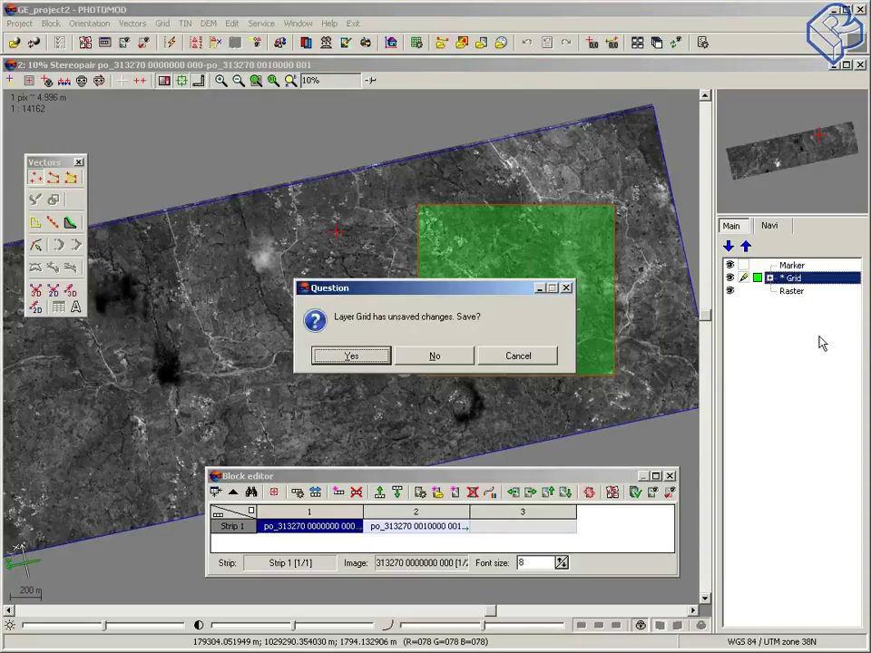
{"action": "left_click", "coordinate": [431, 356]}
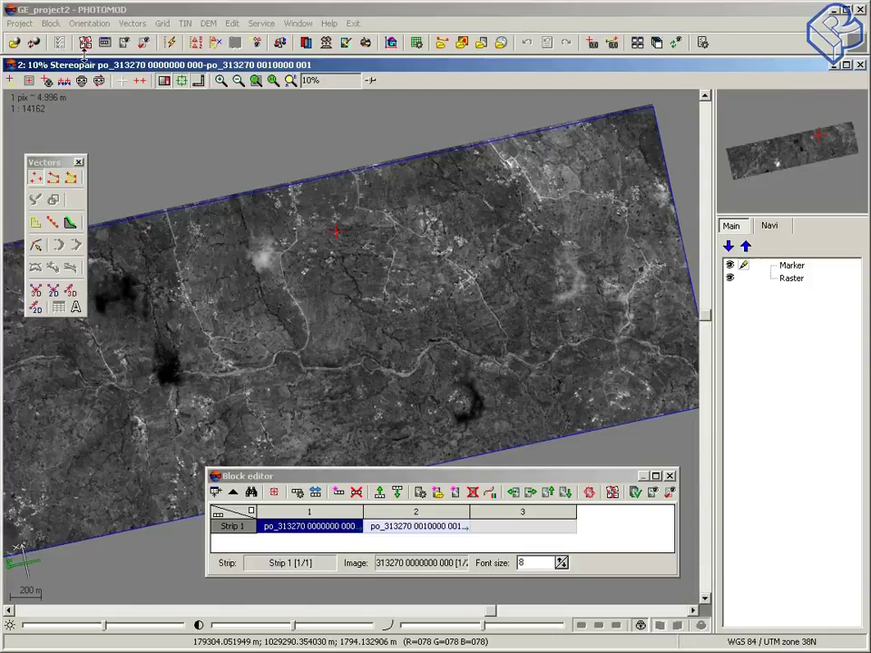
- Load the all_rural vector data from the GE_project_1 Data folder via pixel coordinates and show the points in anaglyph stereo
{"action": "left_click", "coordinate": [132, 23]}
{"action": "left_click", "coordinate": [146, 87]}
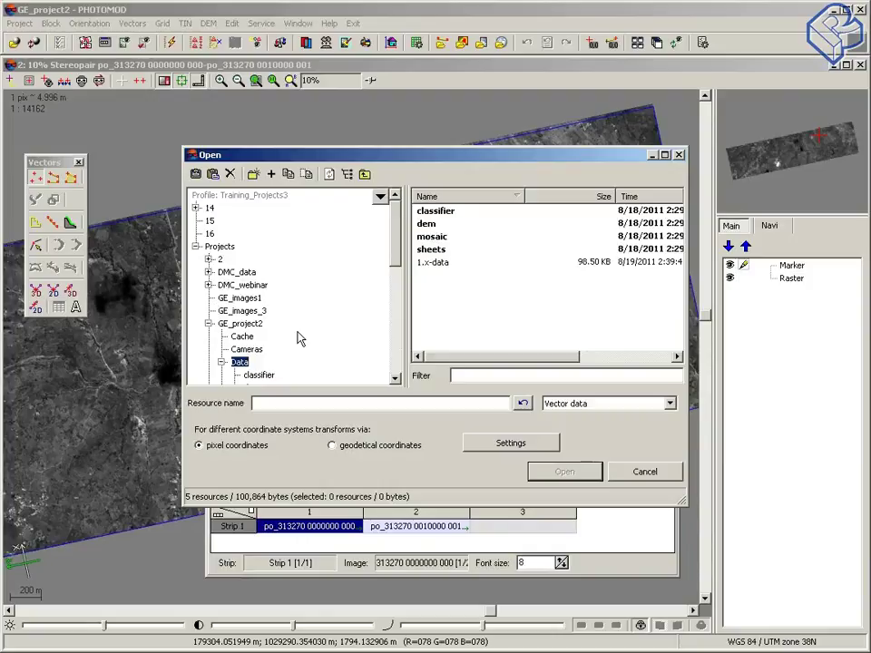
{"action": "left_click_drag", "start_coordinate": [396, 261], "coordinate": [401, 314]}
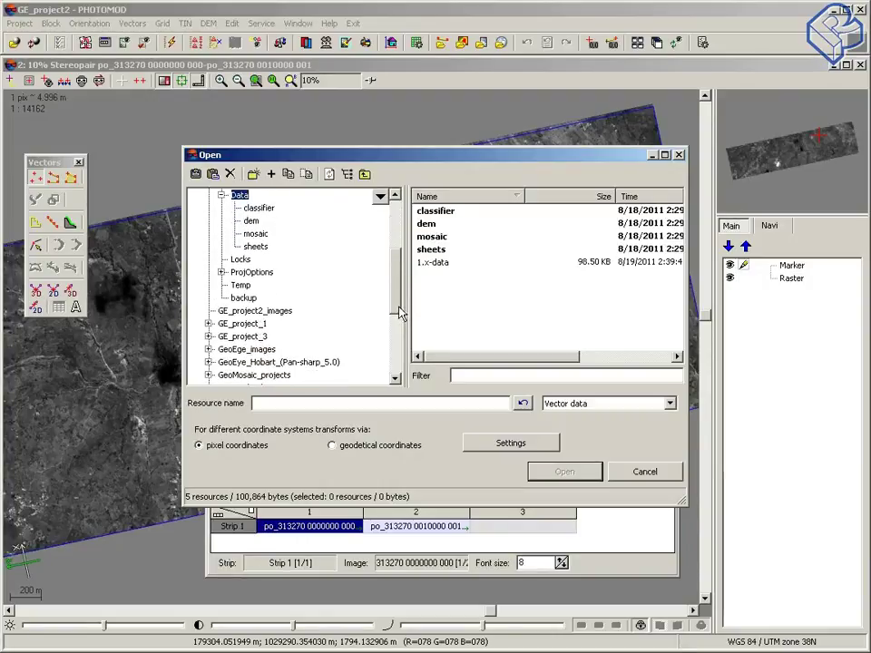
{"action": "left_click", "coordinate": [209, 324]}
{"action": "left_click", "coordinate": [241, 325]}
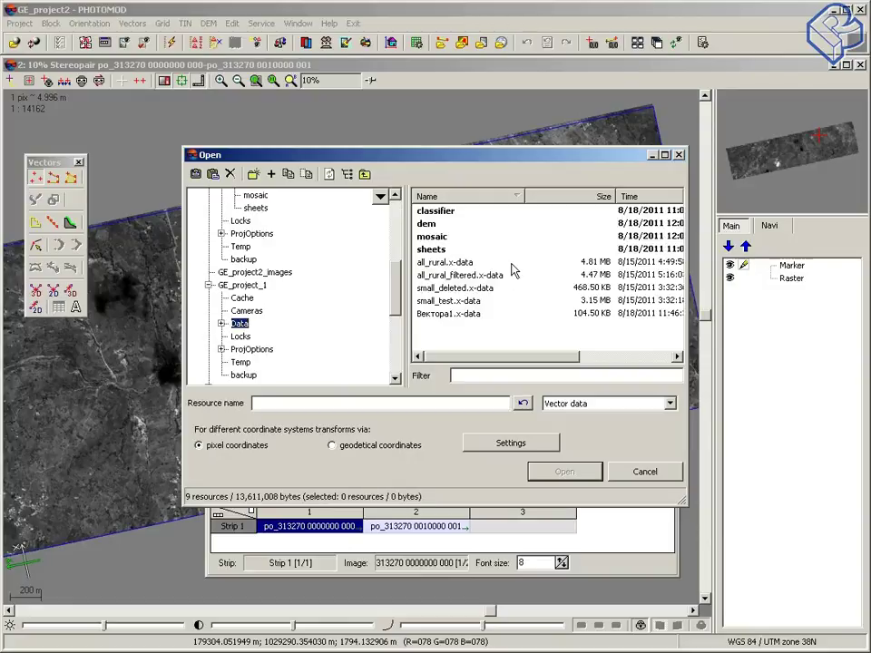
{"action": "left_click", "coordinate": [443, 262]}
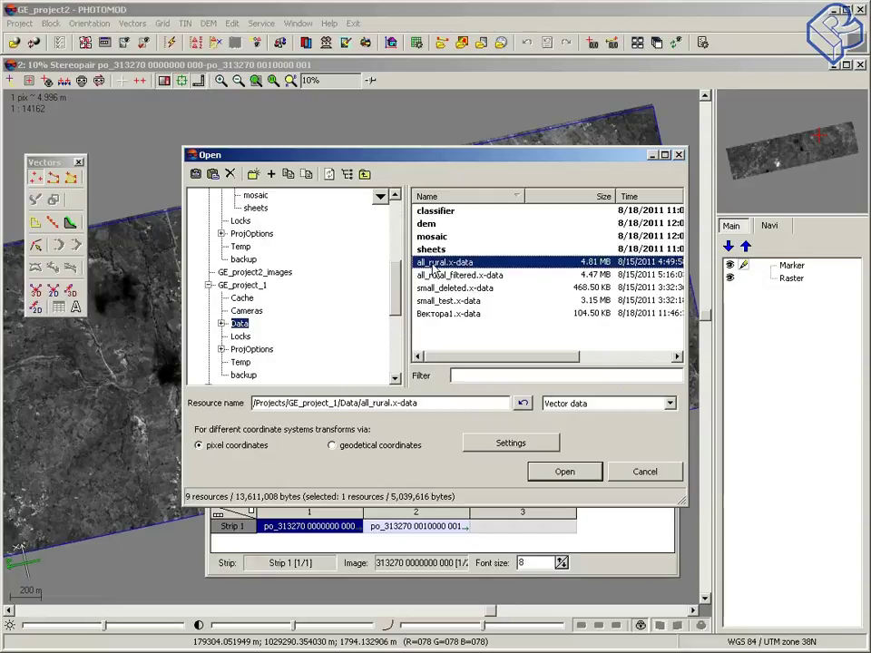
{"action": "left_click", "coordinate": [581, 478]}
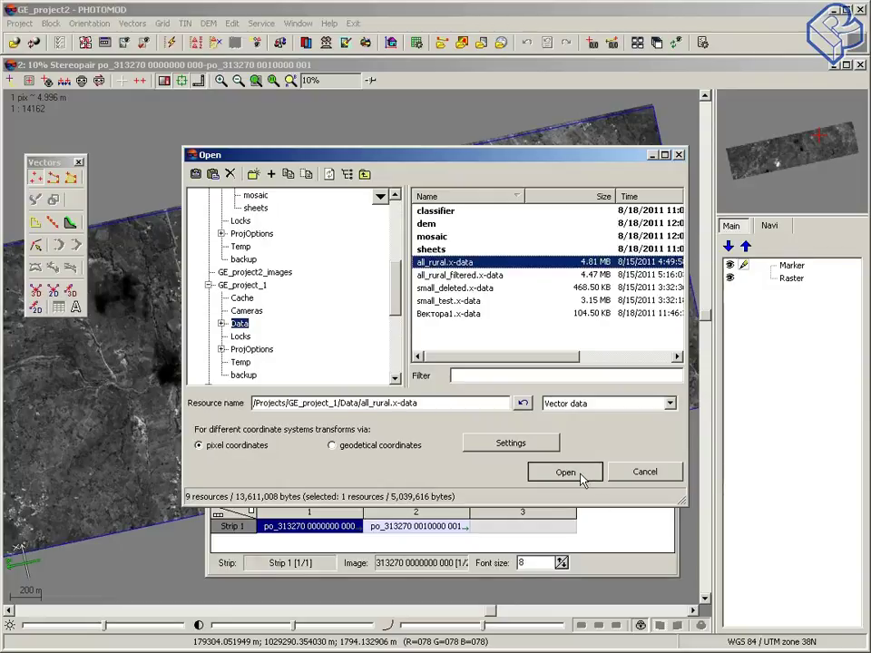
{"action": "left_click", "coordinate": [583, 479]}
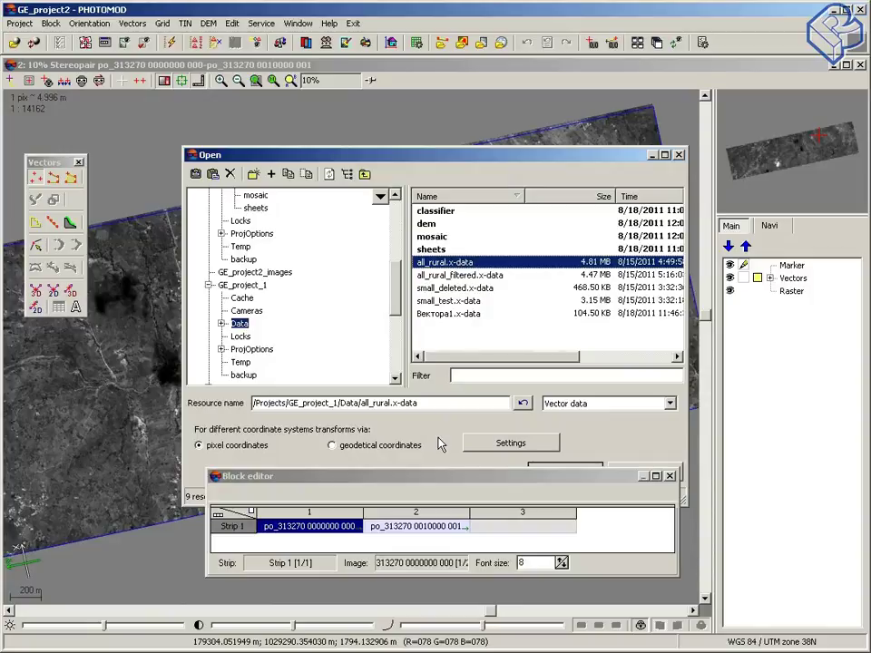
{"action": "key", "text": "Return"}
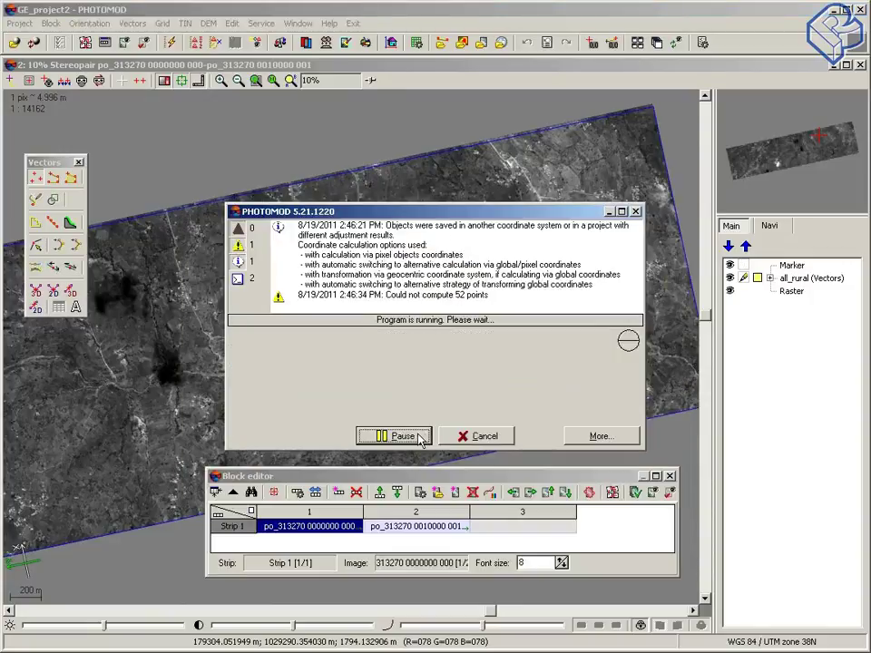
{"action": "left_click", "coordinate": [433, 438]}
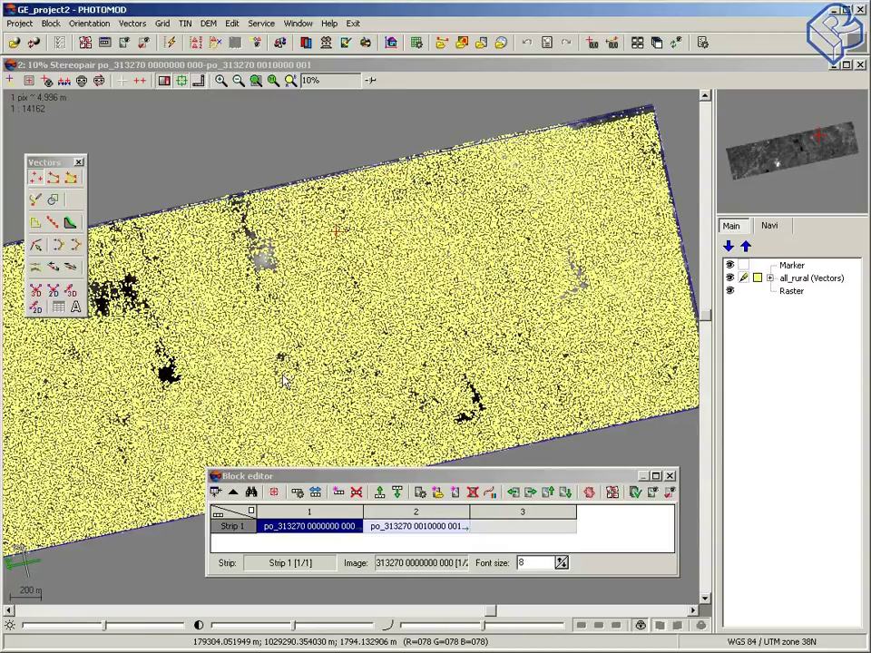
{"action": "left_click", "coordinate": [82, 82]}
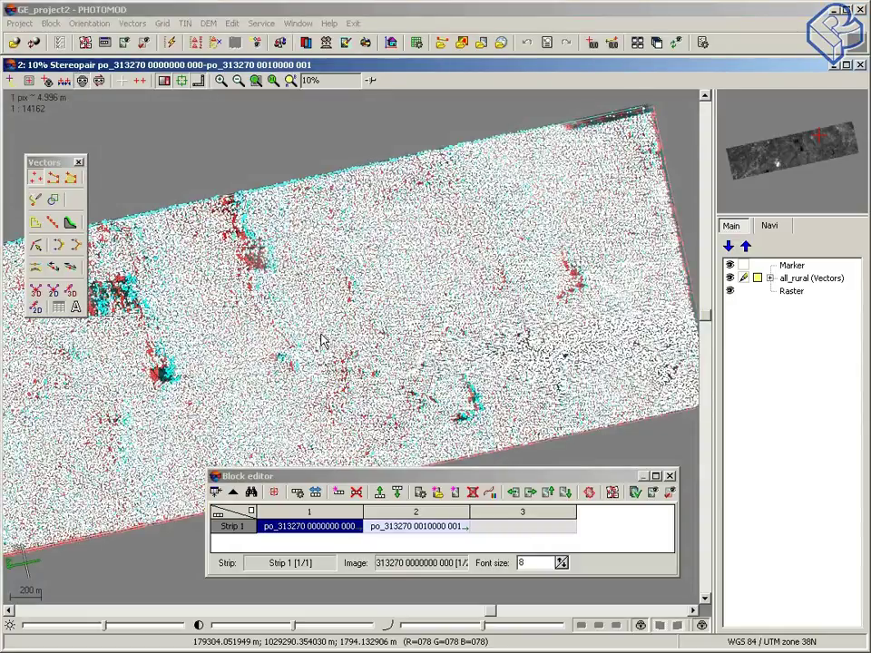
- Examine how the all_rural points sit on the terrain across the stereopair, checking around the terraced fields and houses at 175% zoom
{"action": "scroll", "coordinate": [424, 416], "scroll_direction": "up", "scroll_amount": 6}
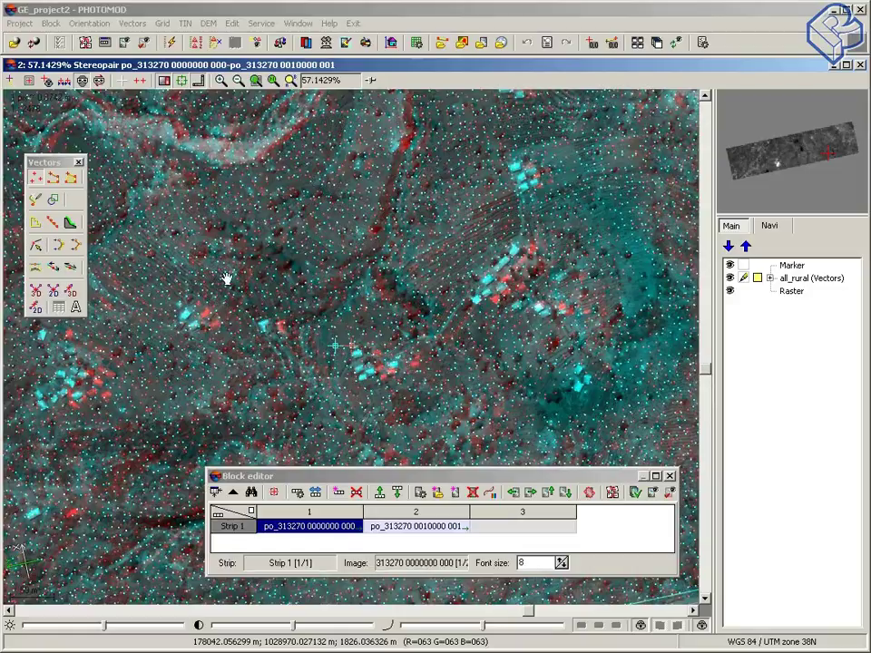
{"action": "left_click_drag", "start_coordinate": [227, 255], "coordinate": [425, 332]}
{"action": "mouse_move", "coordinate": [275, 321]}
{"action": "left_mouse_down"}
{"action": "mouse_move", "coordinate": [304, 349]}
{"action": "mouse_move", "coordinate": [447, 313]}
{"action": "left_mouse_up"}
{"action": "mouse_move", "coordinate": [285, 355]}
{"action": "left_mouse_down"}
{"action": "mouse_move", "coordinate": [413, 239]}
{"action": "mouse_move", "coordinate": [506, 292]}
{"action": "left_mouse_up"}
{"action": "left_click_drag", "start_coordinate": [163, 200], "coordinate": [281, 242]}
{"action": "mouse_move", "coordinate": [211, 208]}
{"action": "left_mouse_down"}
{"action": "mouse_move", "coordinate": [337, 241]}
{"action": "mouse_move", "coordinate": [422, 307]}
{"action": "left_mouse_up"}
{"action": "mouse_move", "coordinate": [284, 305]}
{"action": "left_mouse_down"}
{"action": "mouse_move", "coordinate": [255, 394]}
{"action": "mouse_move", "coordinate": [437, 258]}
{"action": "mouse_move", "coordinate": [383, 400]}
{"action": "mouse_move", "coordinate": [337, 235]}
{"action": "mouse_move", "coordinate": [465, 363]}
{"action": "mouse_move", "coordinate": [439, 265]}
{"action": "left_mouse_up"}
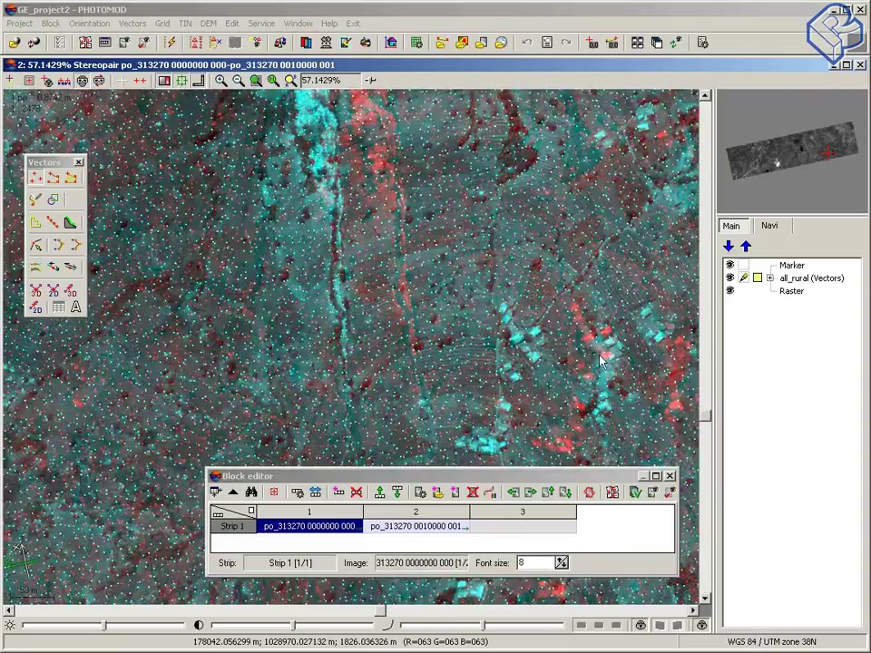
{"action": "left_click_drag", "start_coordinate": [535, 322], "coordinate": [278, 246]}
{"action": "mouse_move", "coordinate": [520, 200]}
{"action": "left_mouse_down"}
{"action": "mouse_move", "coordinate": [245, 261]}
{"action": "mouse_move", "coordinate": [358, 336]}
{"action": "left_mouse_up"}
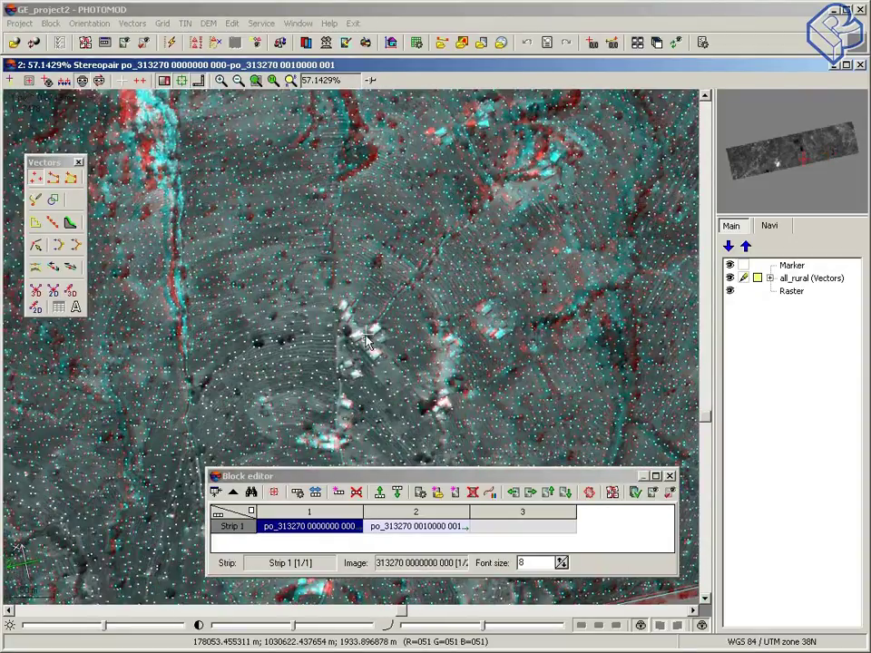
{"action": "scroll", "coordinate": [365, 340], "scroll_direction": "up", "scroll_amount": 5}
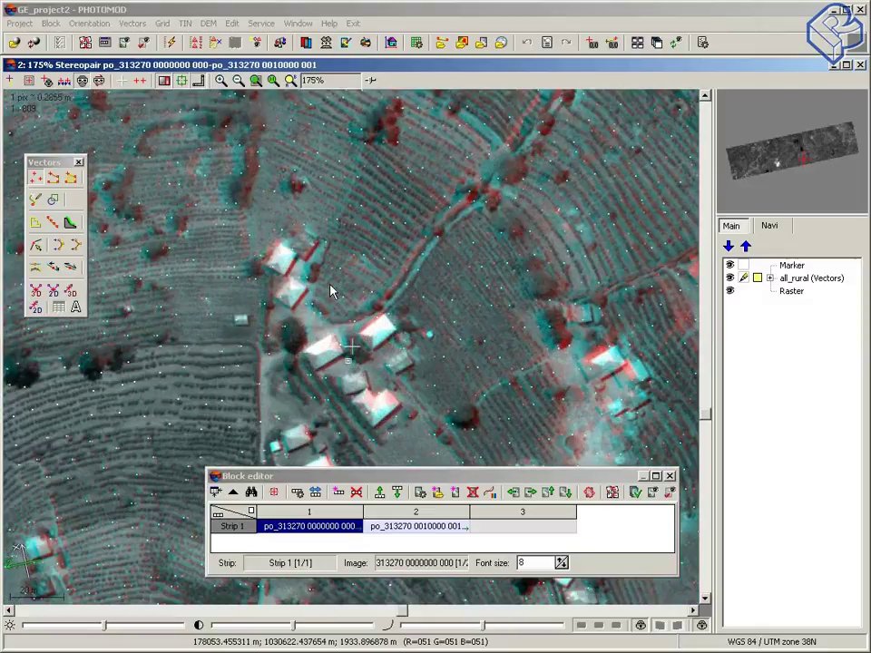
{"action": "left_click_drag", "start_coordinate": [394, 410], "coordinate": [385, 301]}
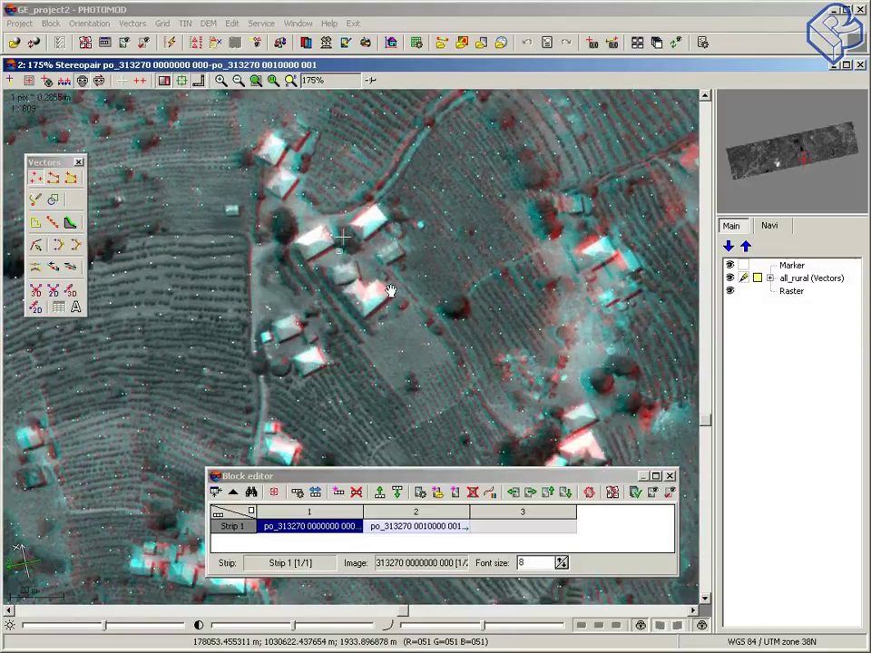
{"action": "left_click_drag", "start_coordinate": [338, 417], "coordinate": [350, 346]}
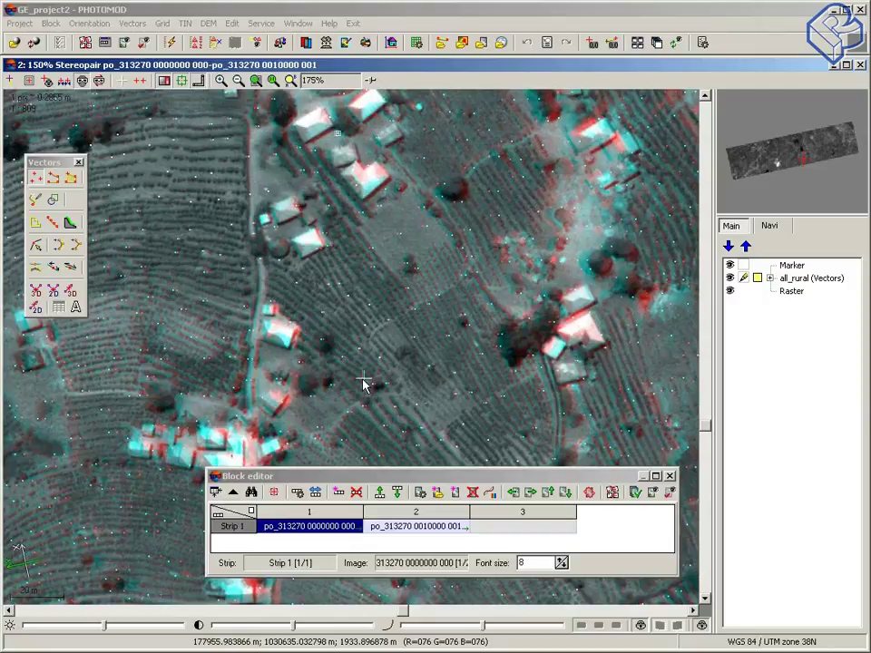
{"action": "scroll", "coordinate": [362, 382], "scroll_direction": "down", "scroll_amount": 1}
{"action": "scroll", "coordinate": [363, 386], "scroll_direction": "down", "scroll_amount": 4}
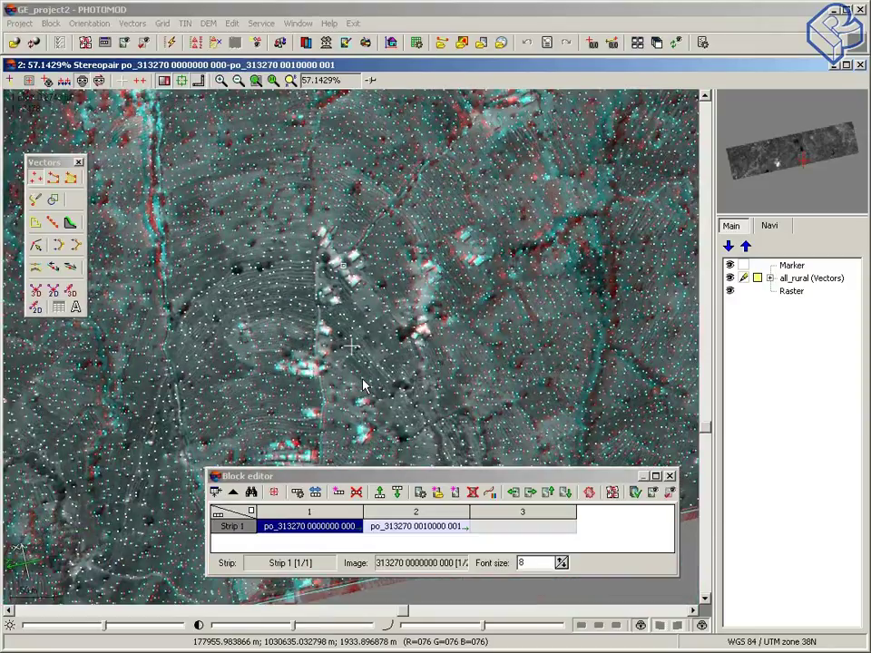
- Examine the point coverage over the village, the surrounding slopes and the cloud-covered area near the block's lower edge
{"action": "left_click_drag", "start_coordinate": [179, 358], "coordinate": [526, 379]}
{"action": "left_click_drag", "start_coordinate": [259, 343], "coordinate": [66, 500]}
{"action": "left_click_drag", "start_coordinate": [308, 351], "coordinate": [411, 254]}
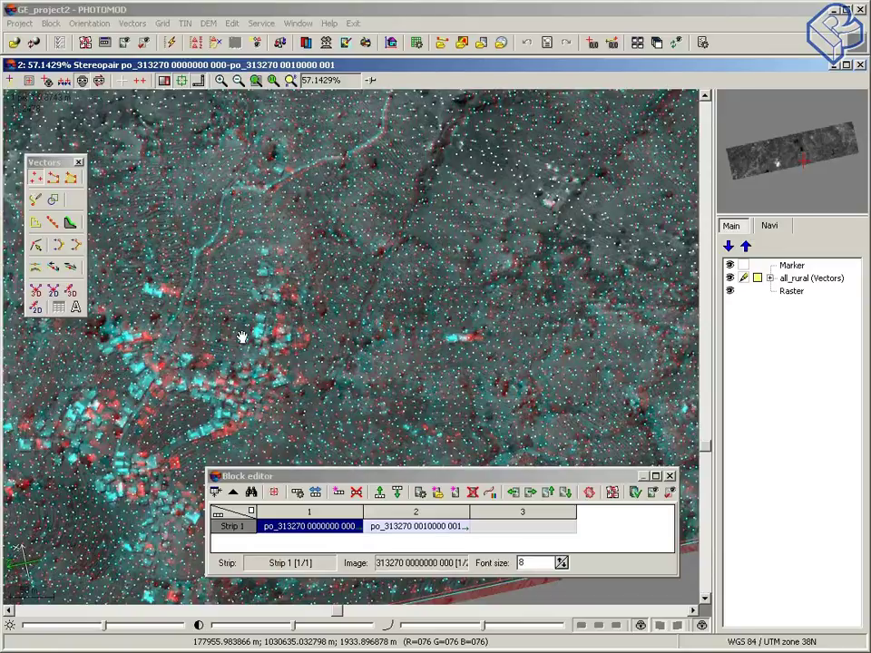
{"action": "left_click_drag", "start_coordinate": [243, 336], "coordinate": [430, 248]}
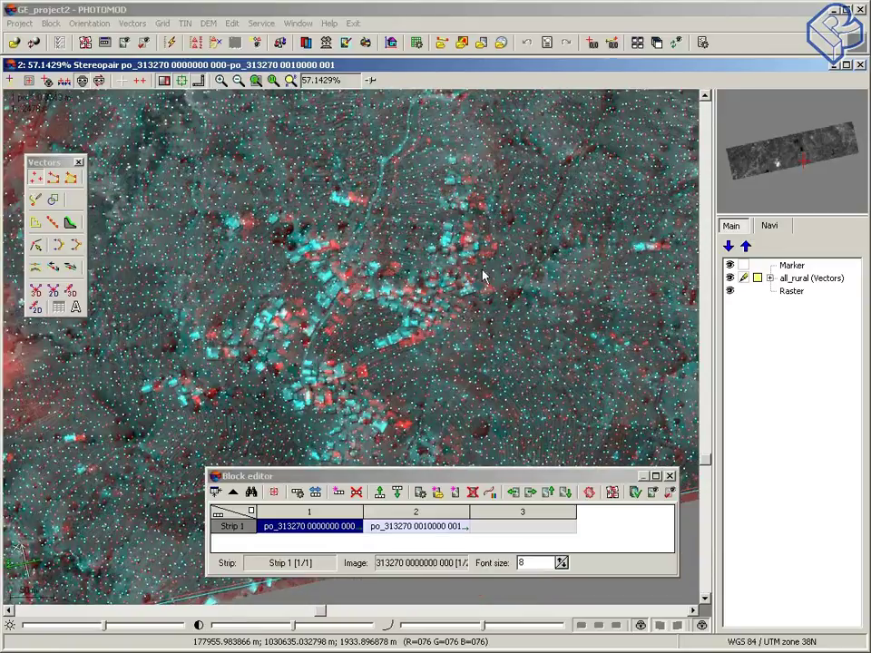
{"action": "left_click_drag", "start_coordinate": [616, 276], "coordinate": [525, 394]}
{"action": "left_click_drag", "start_coordinate": [323, 146], "coordinate": [402, 287]}
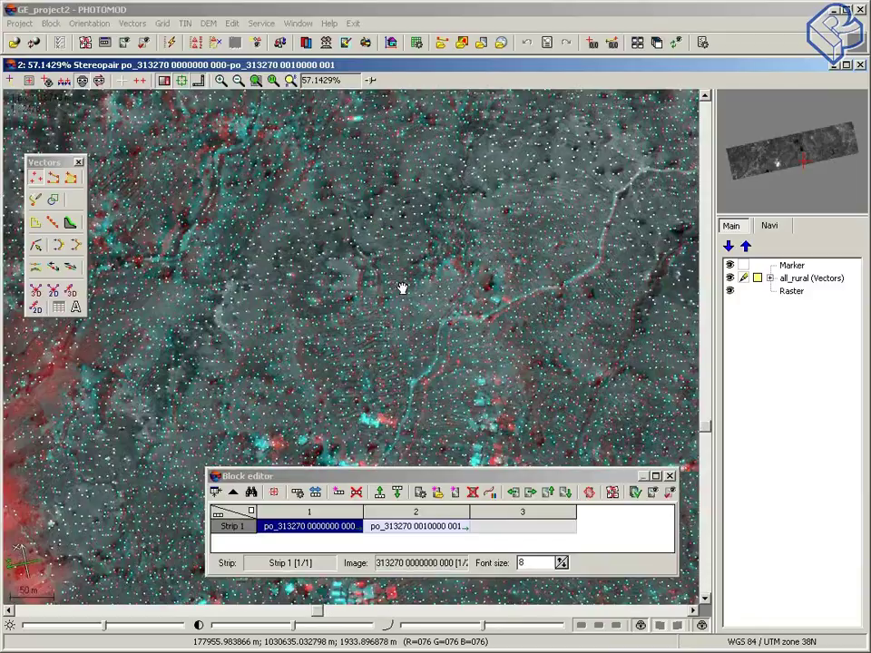
{"action": "left_click_drag", "start_coordinate": [239, 228], "coordinate": [526, 313]}
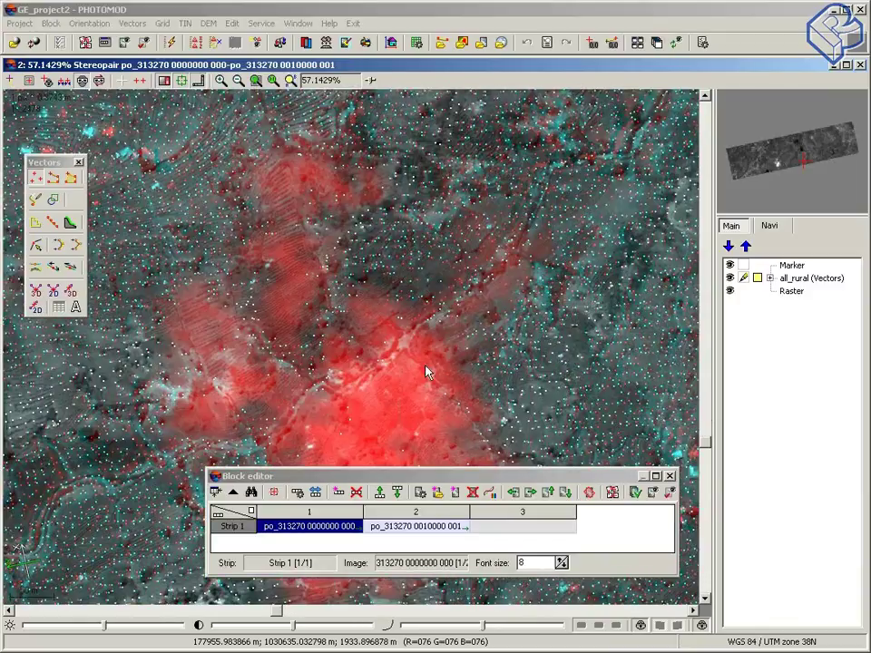
{"action": "left_click_drag", "start_coordinate": [602, 375], "coordinate": [430, 329]}
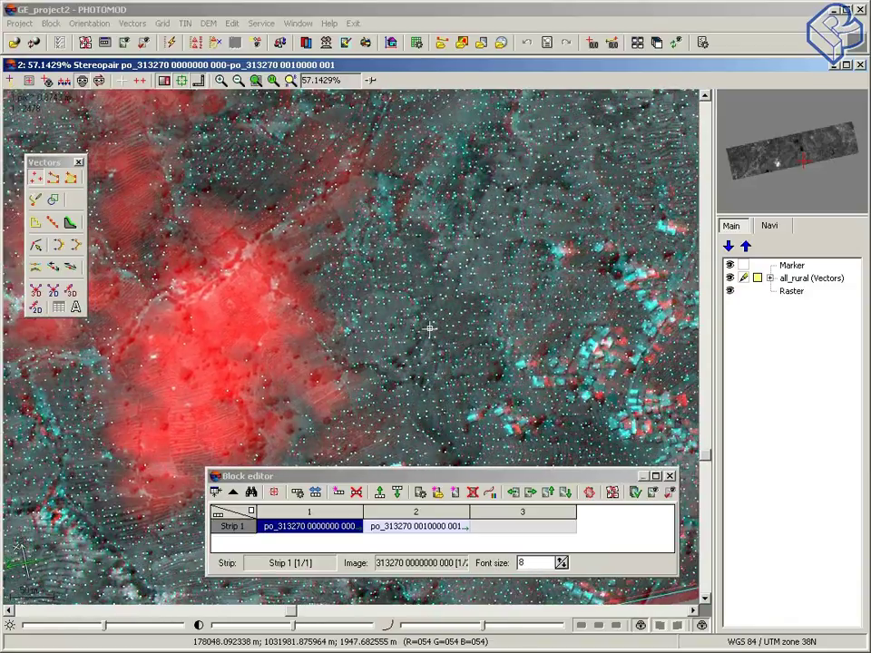
{"action": "scroll", "coordinate": [430, 329], "scroll_direction": "down", "scroll_amount": 5}
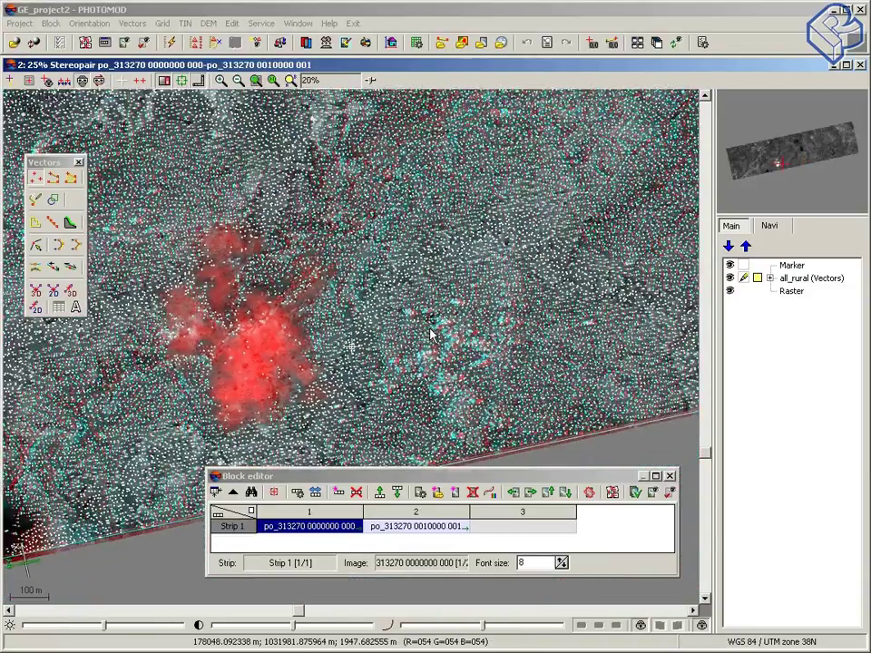
{"action": "scroll", "coordinate": [429, 334], "scroll_direction": "down", "scroll_amount": 1}
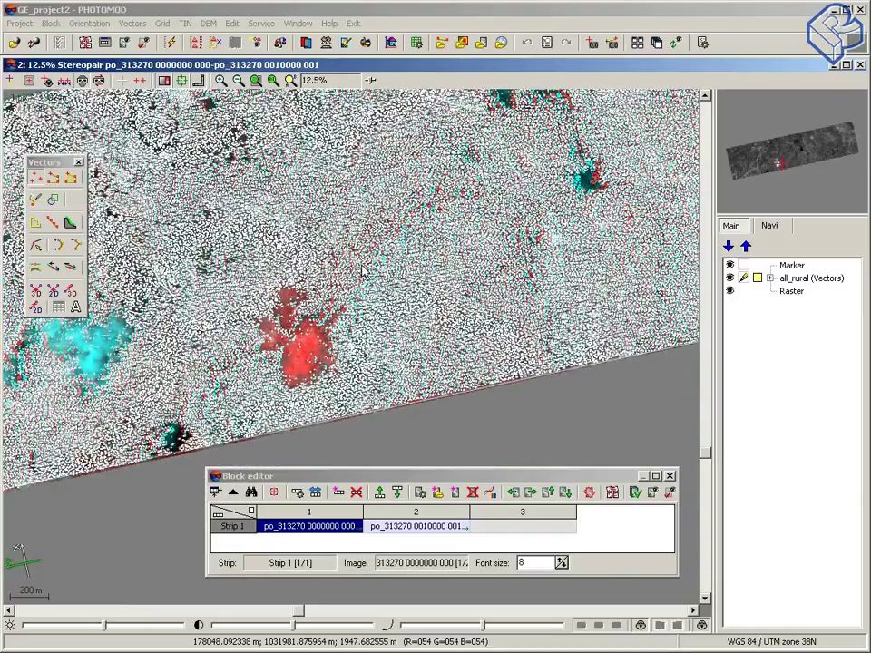
{"action": "left_click_drag", "start_coordinate": [346, 262], "coordinate": [387, 258]}
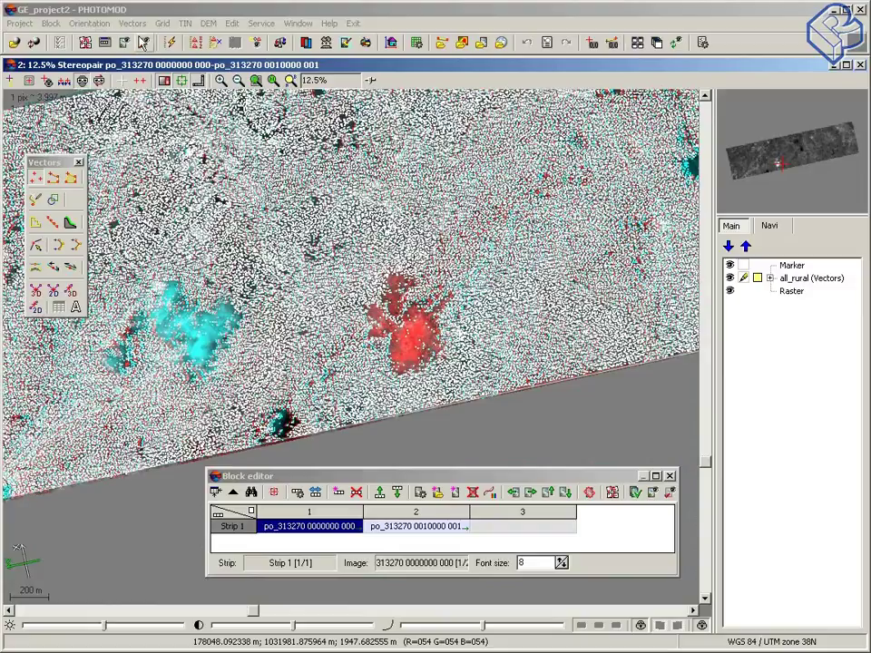
- Create a TIN from the all_rural vectors with a nonconvex border and 5.0 m quasicontours, and inspect its triangles in stereo
{"action": "left_click", "coordinate": [184, 24]}
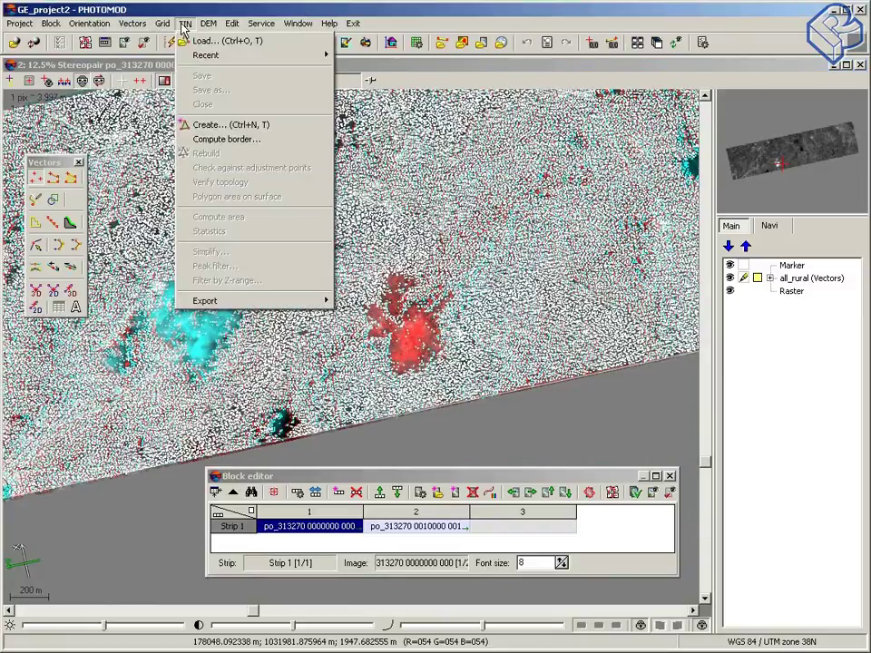
{"action": "left_click", "coordinate": [211, 125]}
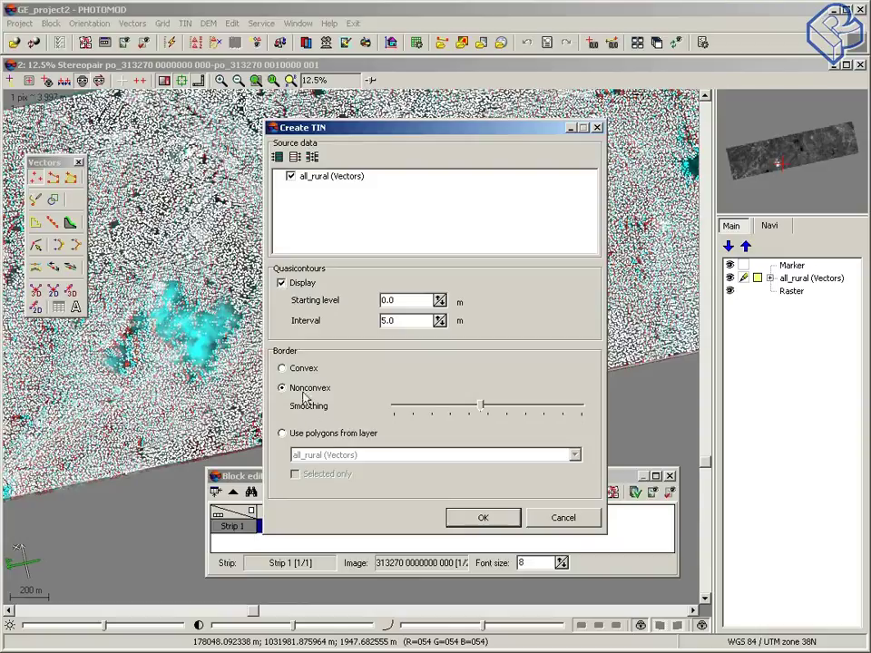
{"action": "left_click", "coordinate": [500, 517]}
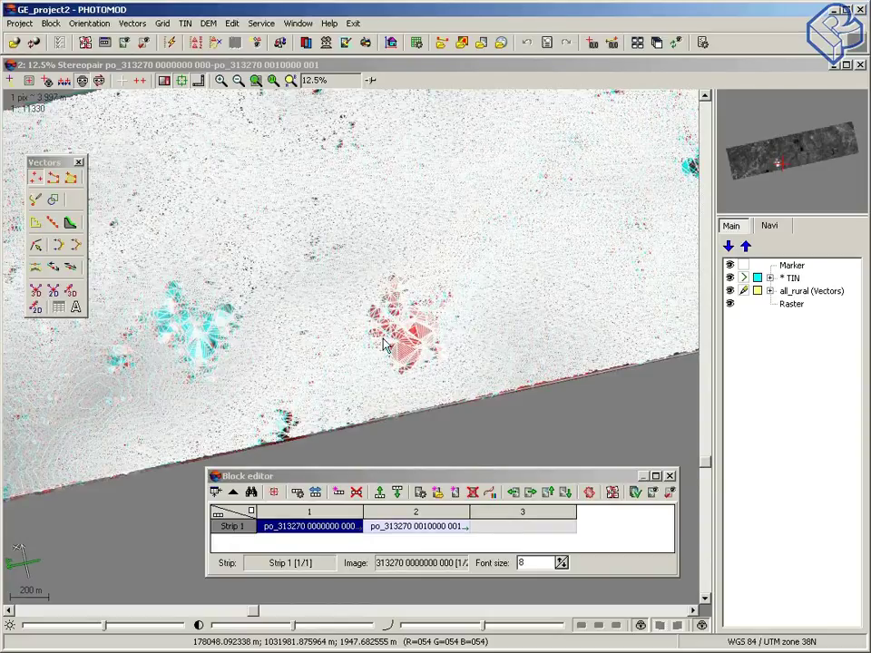
{"action": "mouse_move", "coordinate": [359, 278]}
{"action": "middle_mouse_down"}
{"action": "mouse_move", "coordinate": [508, 263]}
{"action": "mouse_move", "coordinate": [356, 292]}
{"action": "middle_mouse_up"}
{"action": "middle_click_drag", "start_coordinate": [498, 233], "coordinate": [423, 274]}
{"action": "scroll", "coordinate": [427, 313], "scroll_direction": "up", "scroll_amount": 1}
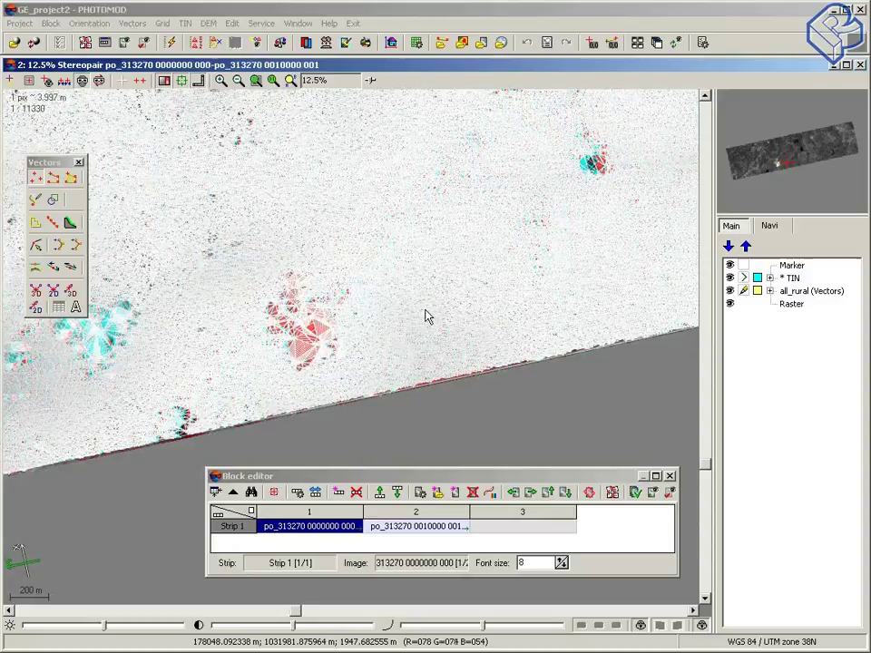
{"action": "scroll", "coordinate": [427, 316], "scroll_direction": "up", "scroll_amount": 10}
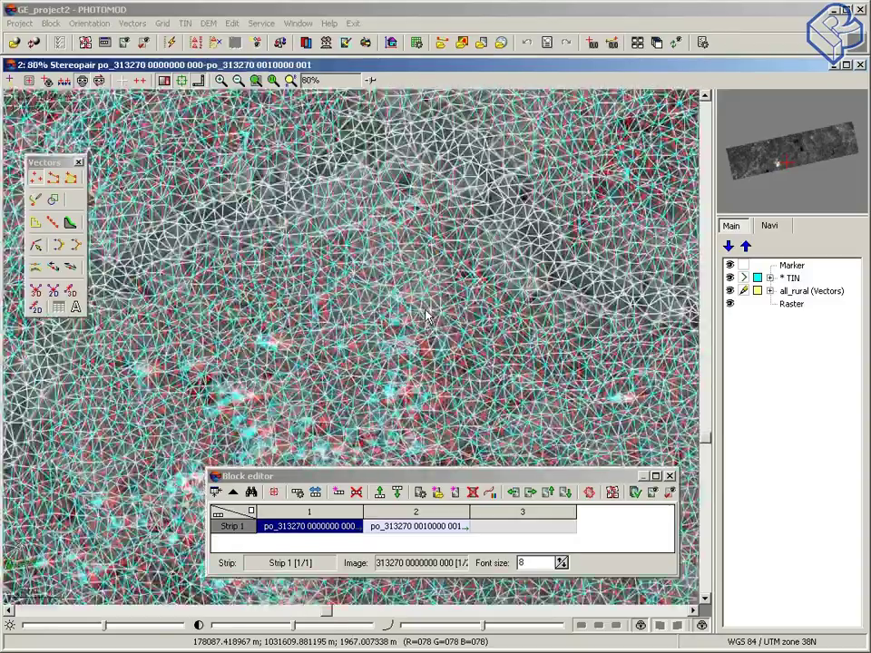
{"action": "middle_click_drag", "start_coordinate": [427, 316], "coordinate": [417, 196]}
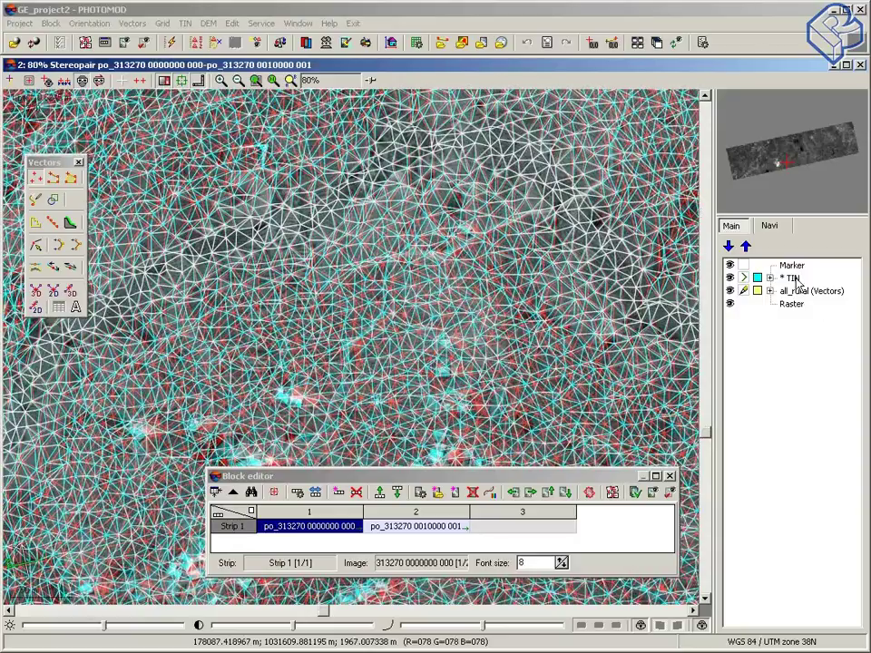
- Close the TIN layer without saving it, keeping its all_rural base layer open
{"action": "right_click", "coordinate": [796, 279]}
{"action": "left_click", "coordinate": [816, 337]}
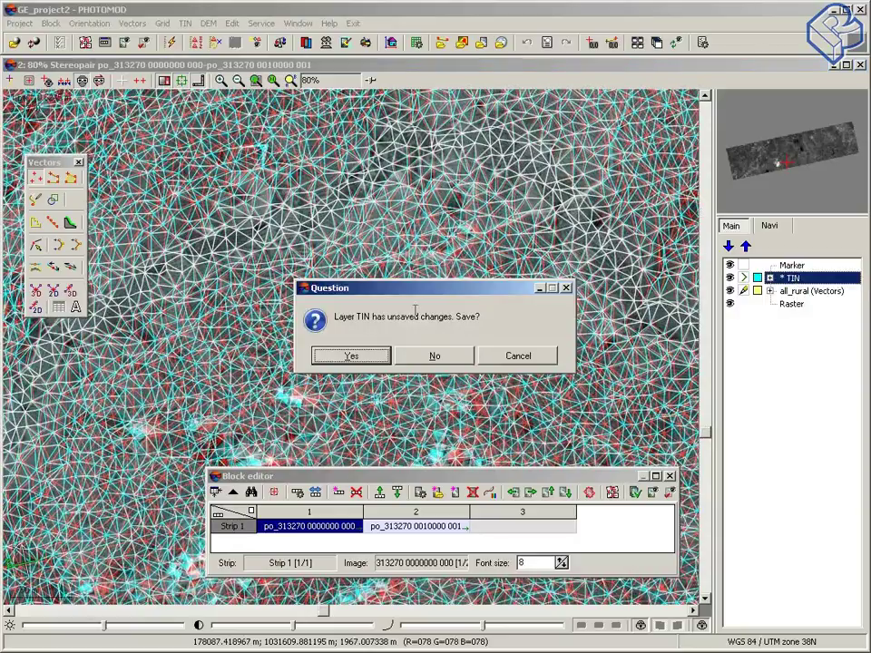
{"action": "left_click", "coordinate": [439, 356]}
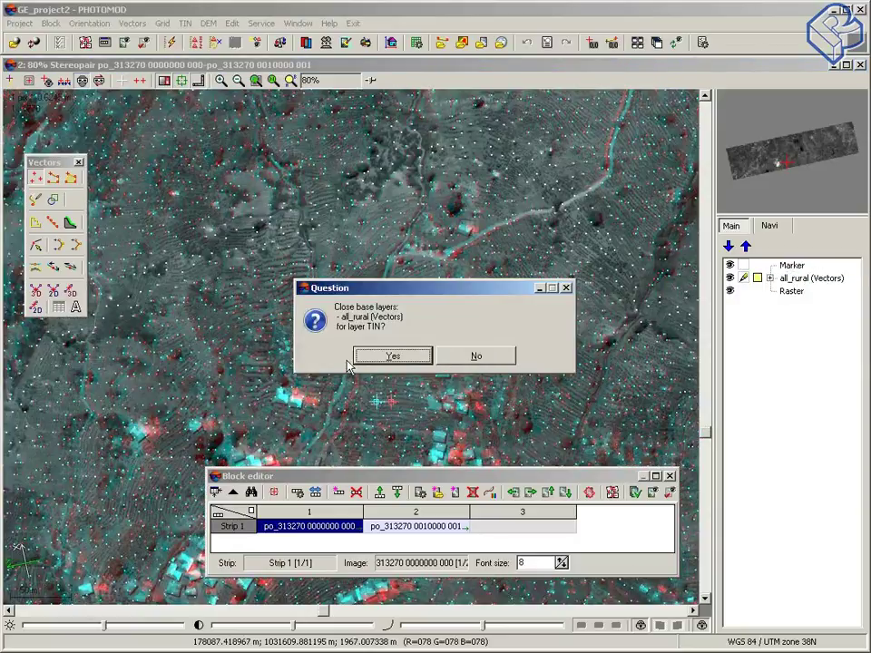
{"action": "left_click", "coordinate": [483, 359]}
{"action": "scroll", "coordinate": [402, 296], "scroll_direction": "down", "scroll_amount": 4}
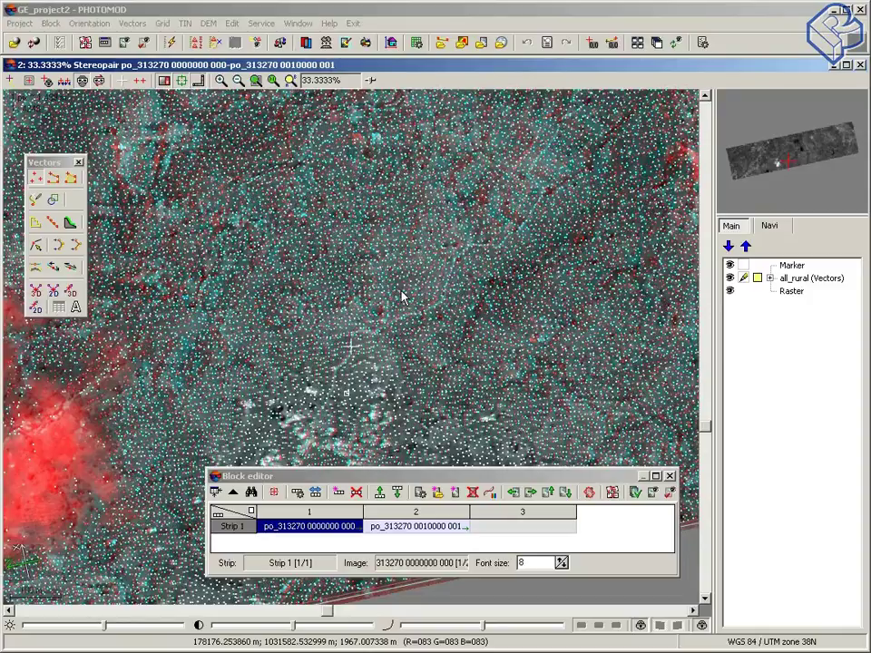
- Set the buildings and vegetation filter to remove untestable points near the border within 20 m, and cancel the filter
{"action": "left_click", "coordinate": [130, 24]}
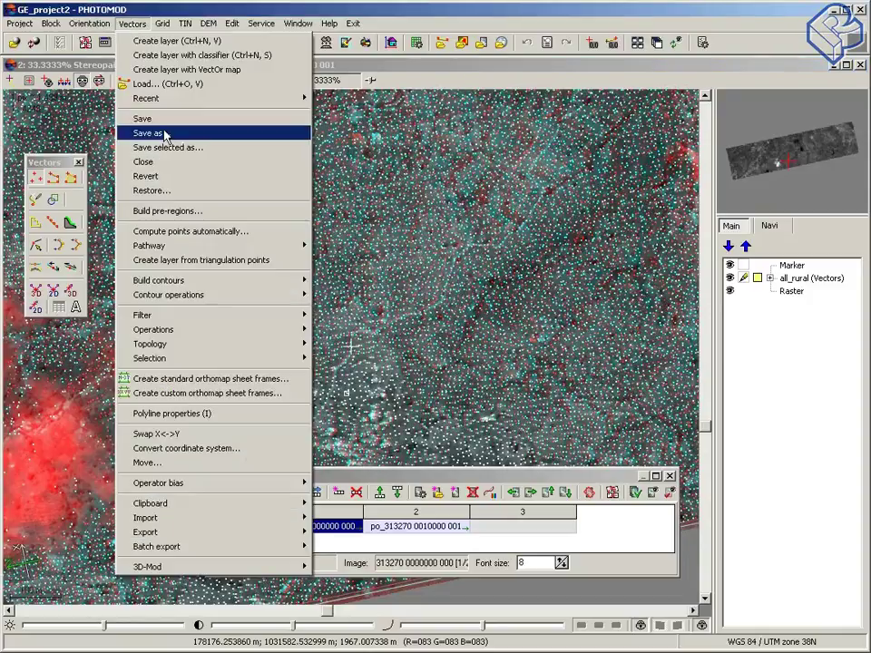
{"action": "mouse_move", "coordinate": [195, 322]}
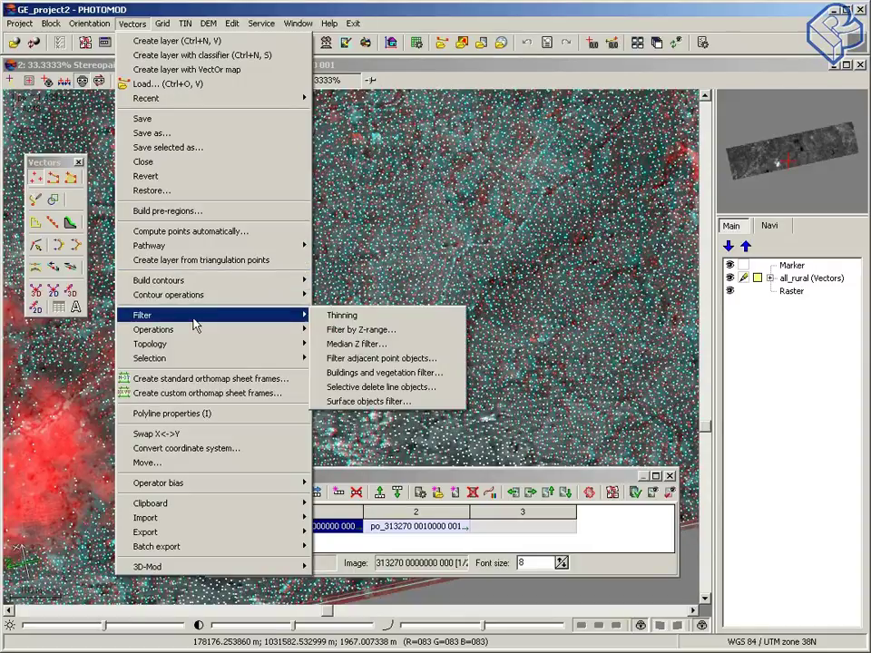
{"action": "left_click", "coordinate": [372, 373]}
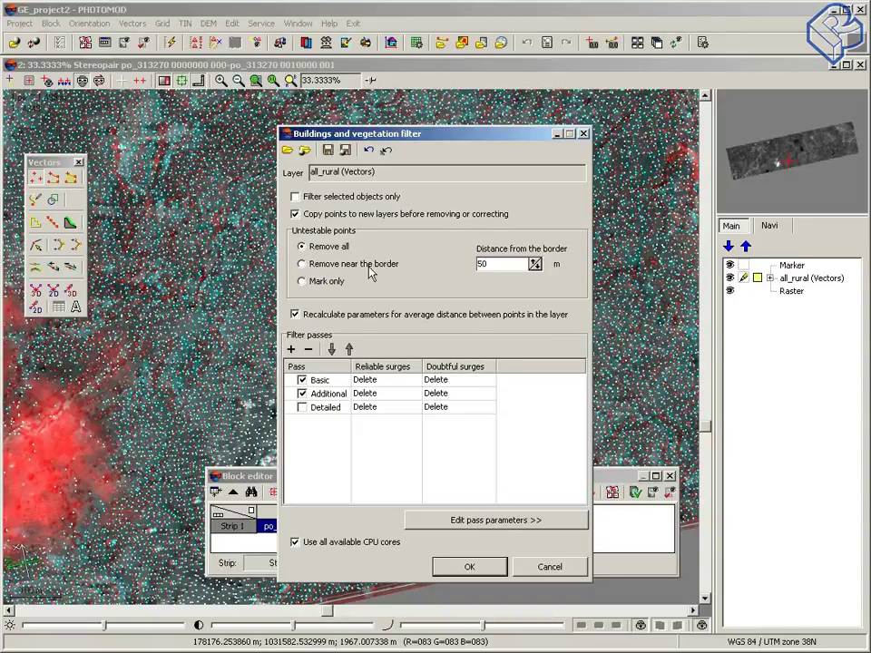
{"action": "left_click", "coordinate": [301, 263]}
{"action": "double_click", "coordinate": [494, 264]}
{"action": "type", "text": "20"}
{"action": "left_click", "coordinate": [470, 568]}
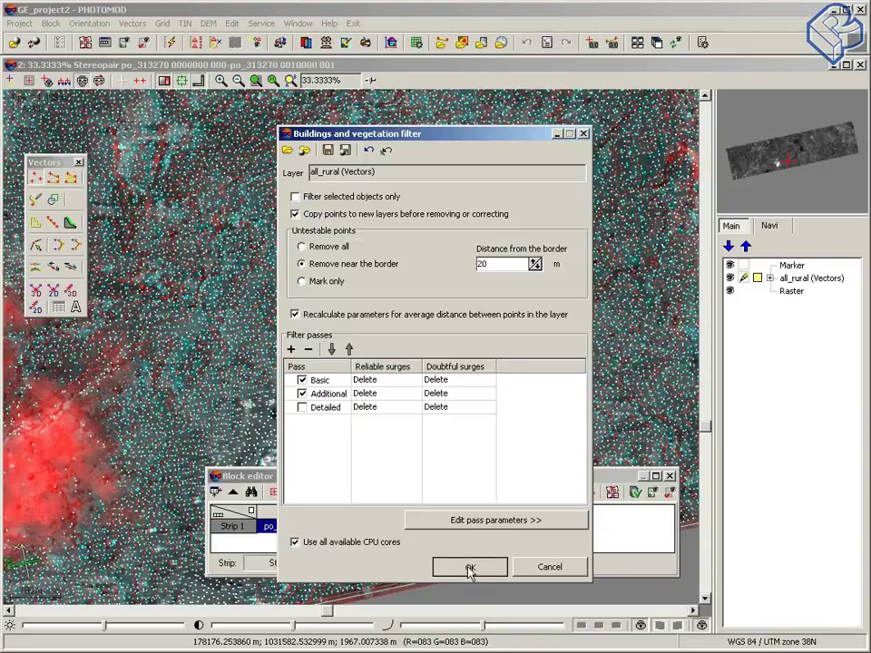
{"action": "left_click", "coordinate": [473, 567]}
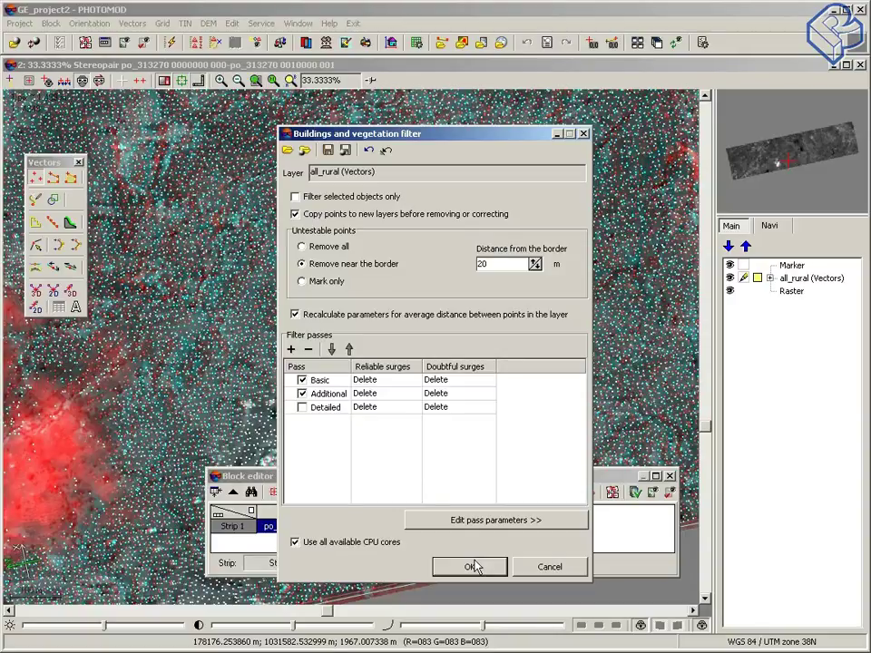
{"action": "left_click", "coordinate": [572, 568]}
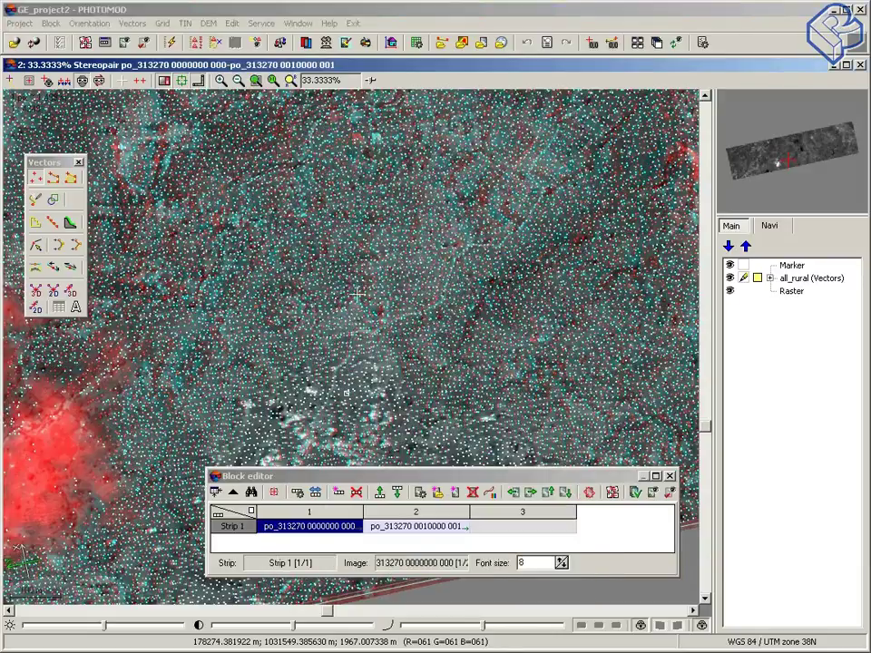
- Close the all_rural vector layer
{"action": "scroll", "coordinate": [358, 299], "scroll_direction": "down", "scroll_amount": 8}
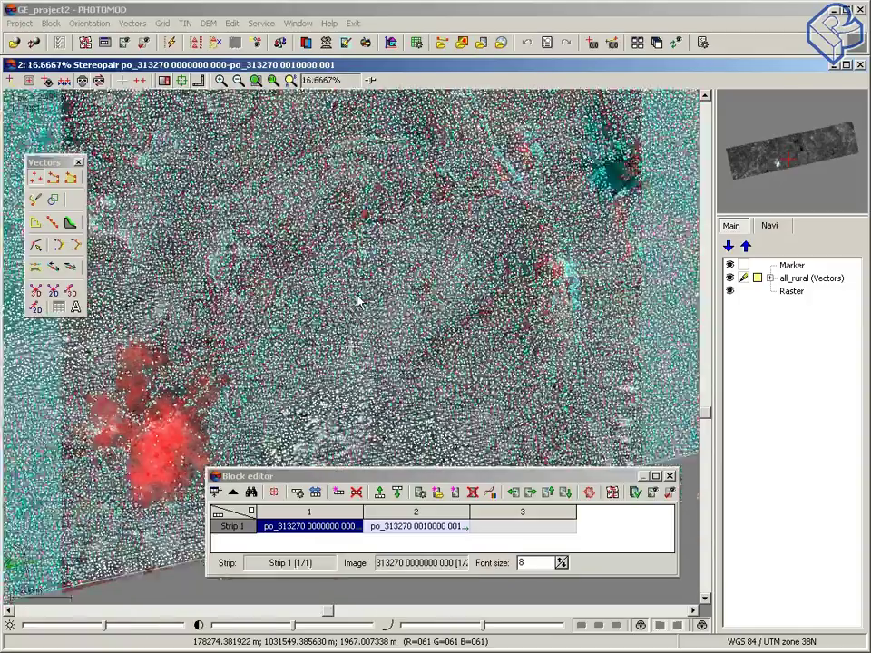
{"action": "right_click", "coordinate": [798, 278]}
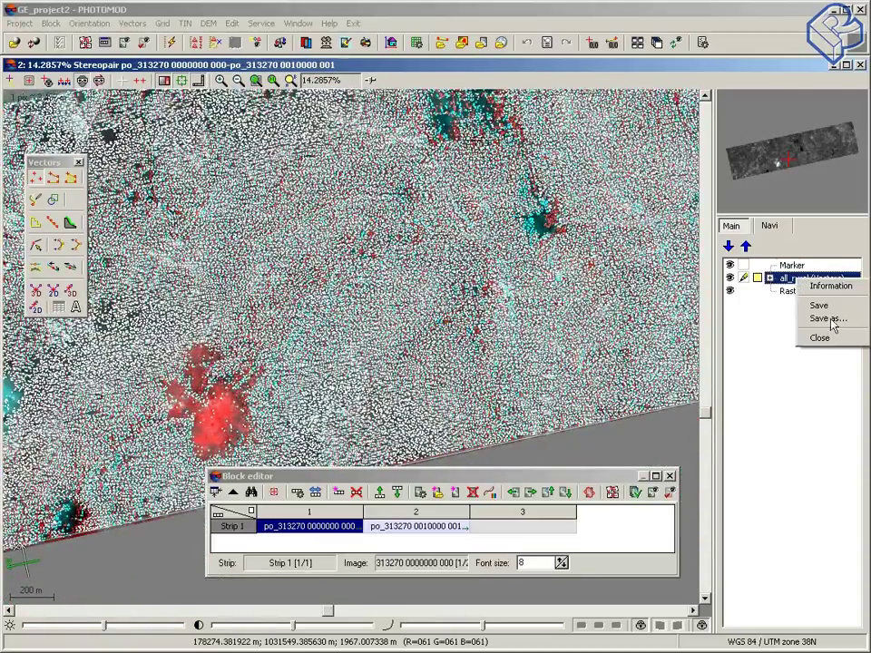
{"action": "left_click", "coordinate": [833, 345]}
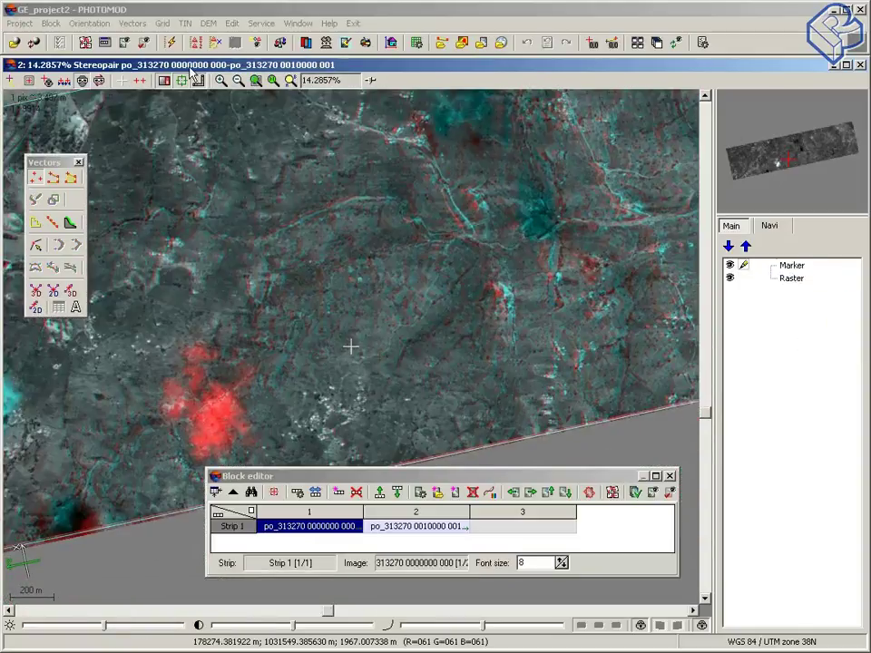
- Load the all_rural_filtered.x-data vectors from the Data folder of GE_project_1, transforming via pixel coordinates
{"action": "left_click", "coordinate": [142, 30]}
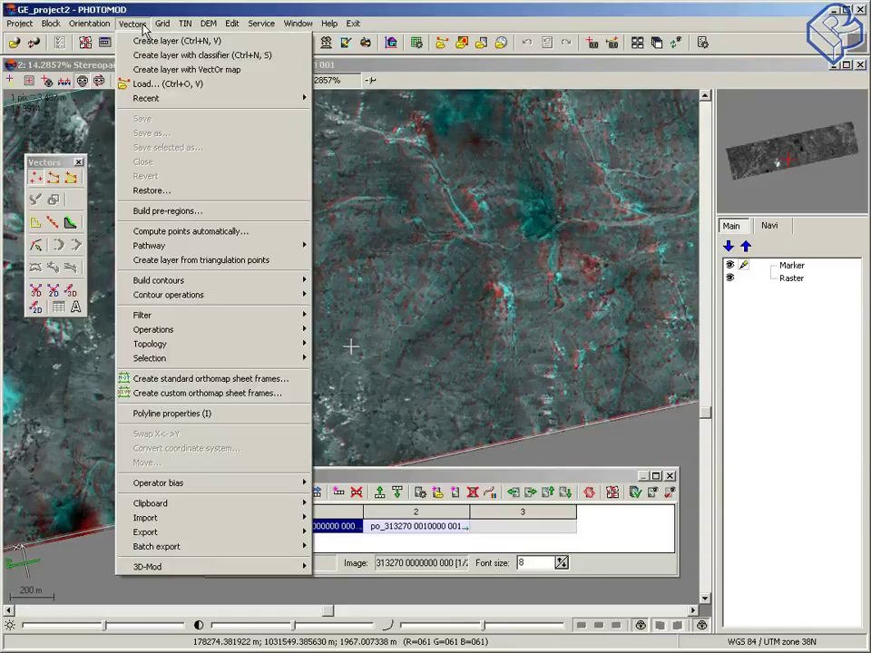
{"action": "left_click", "coordinate": [153, 86]}
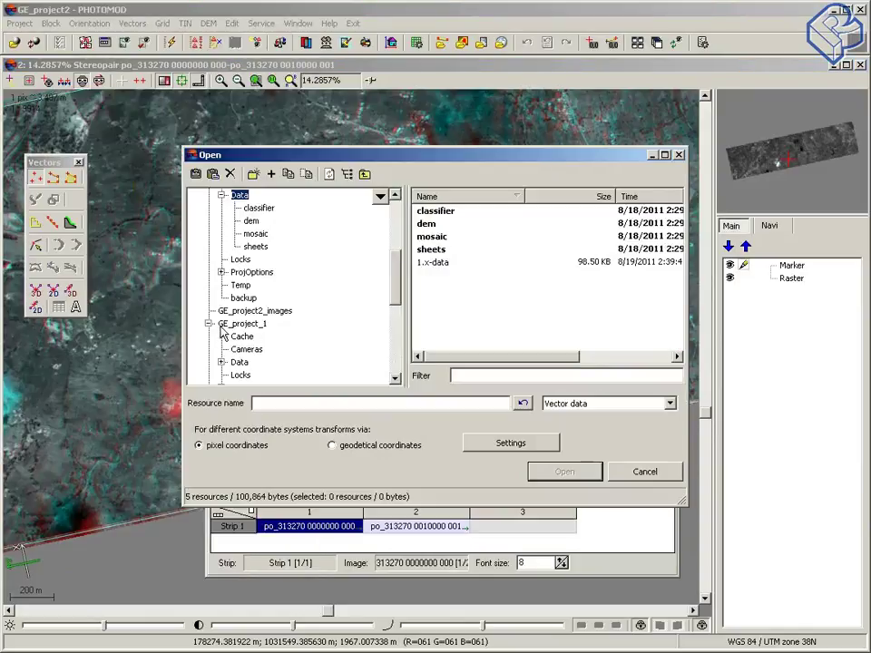
{"action": "left_click", "coordinate": [239, 361]}
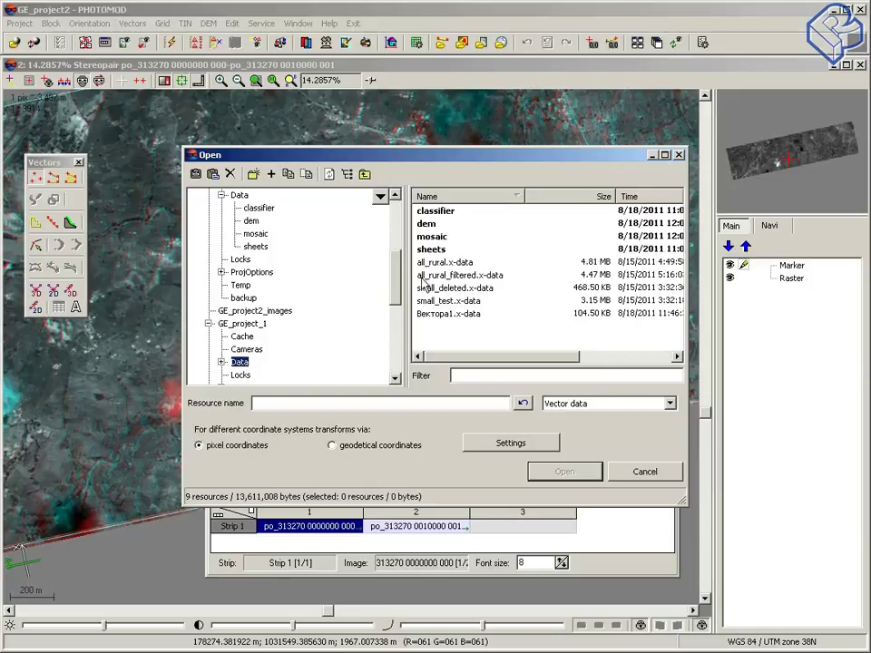
{"action": "left_click", "coordinate": [473, 277]}
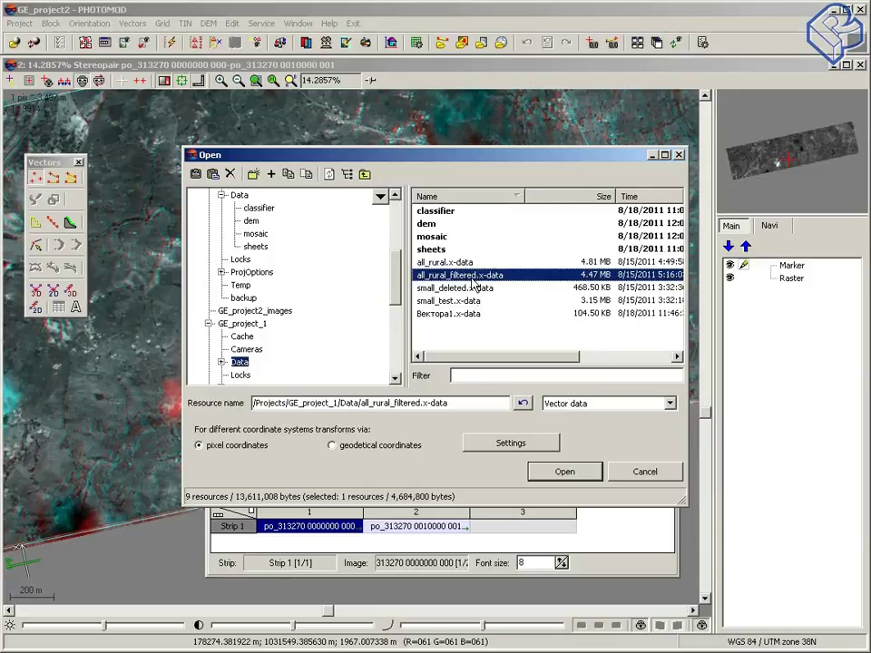
{"action": "left_click", "coordinate": [564, 472]}
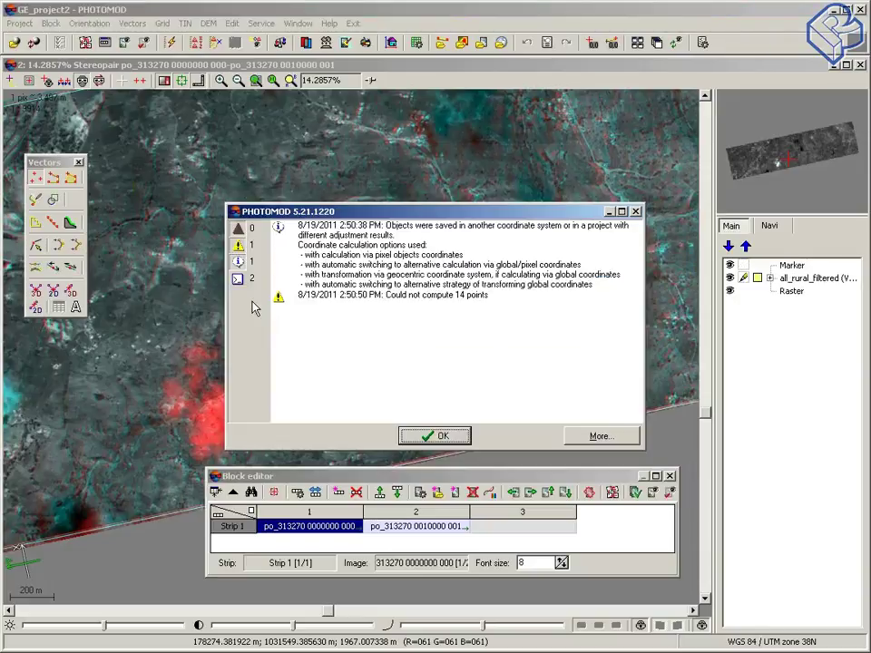
{"action": "left_click", "coordinate": [440, 436]}
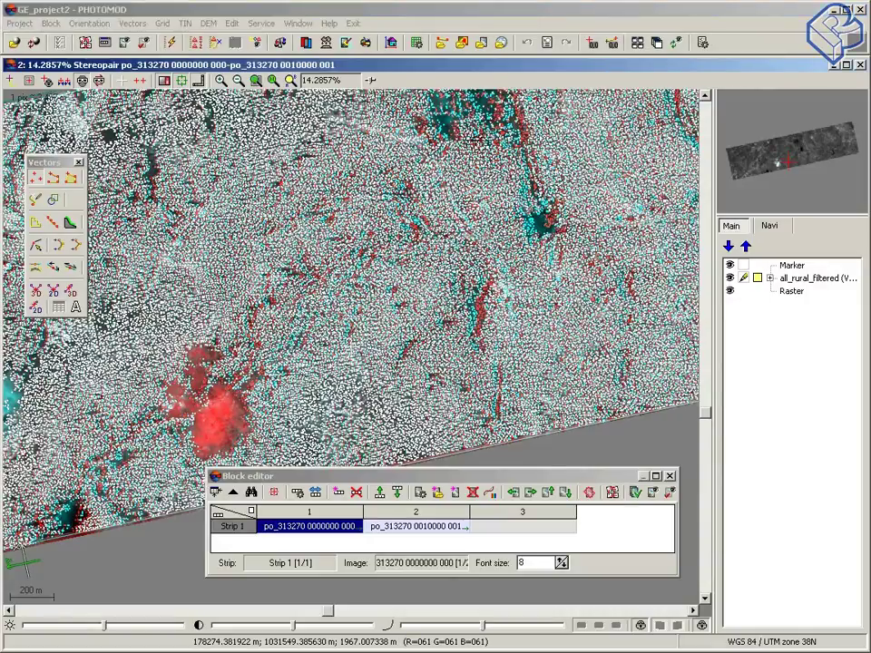
- Create a TIN from the all_rural_filtered vector layer
{"action": "scroll", "coordinate": [358, 410], "scroll_direction": "up", "scroll_amount": 3}
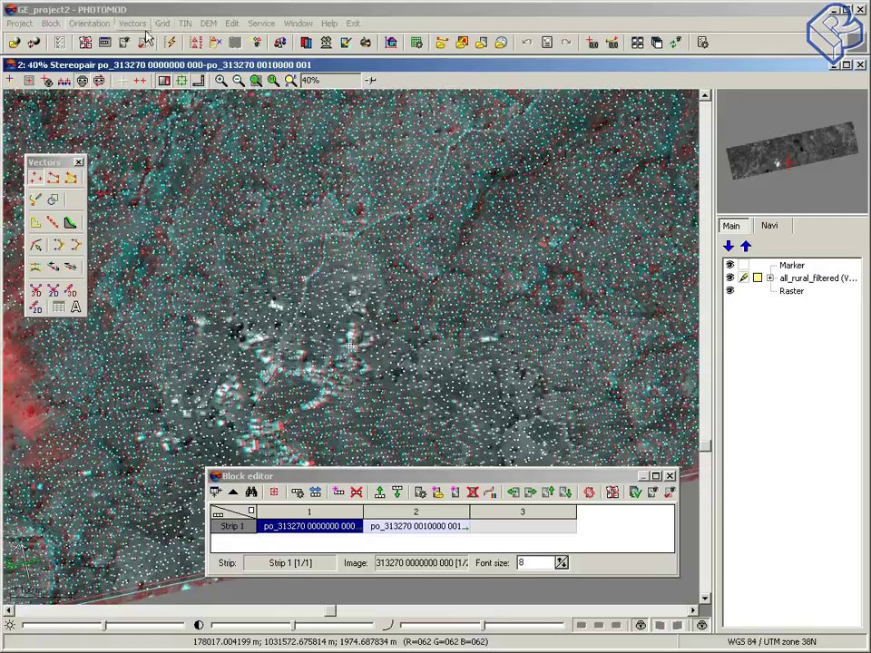
{"action": "left_click", "coordinate": [186, 23]}
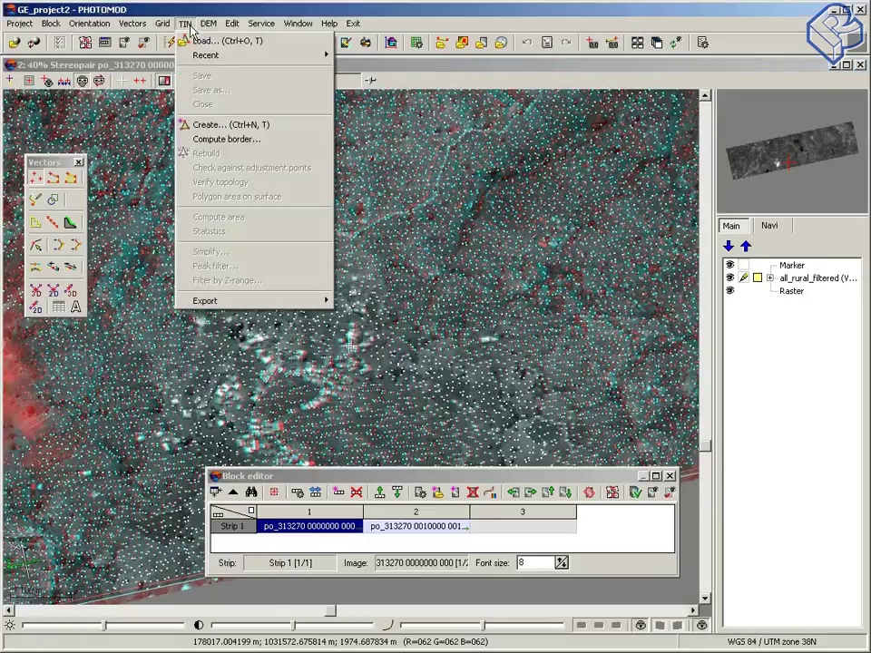
{"action": "left_click", "coordinate": [218, 125]}
{"action": "left_click", "coordinate": [483, 516]}
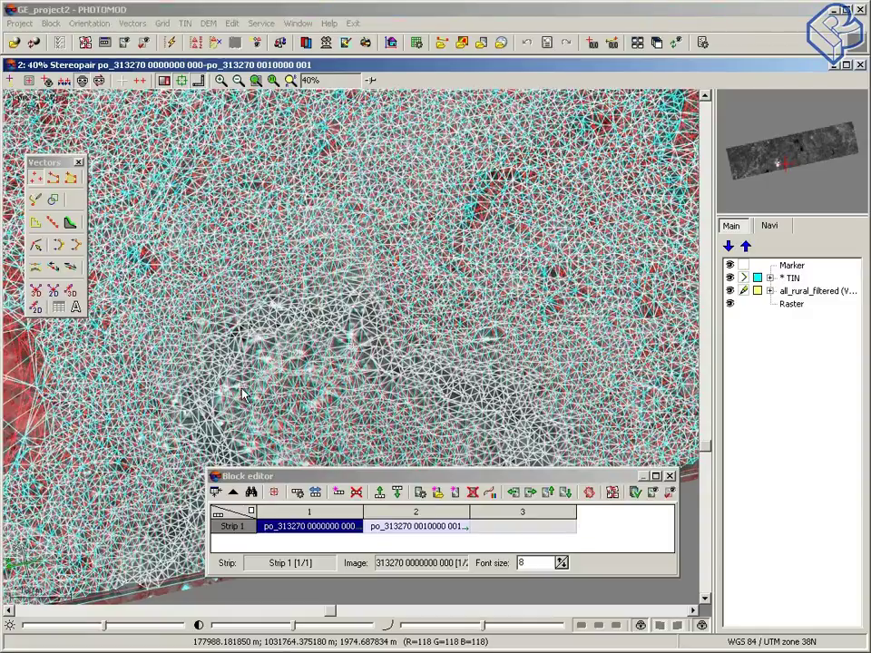
- Examine the TIN triangles in the stereopair around the clouds, the settlement and the whole east part of the strip
{"action": "scroll", "coordinate": [243, 394], "scroll_direction": "down", "scroll_amount": 3}
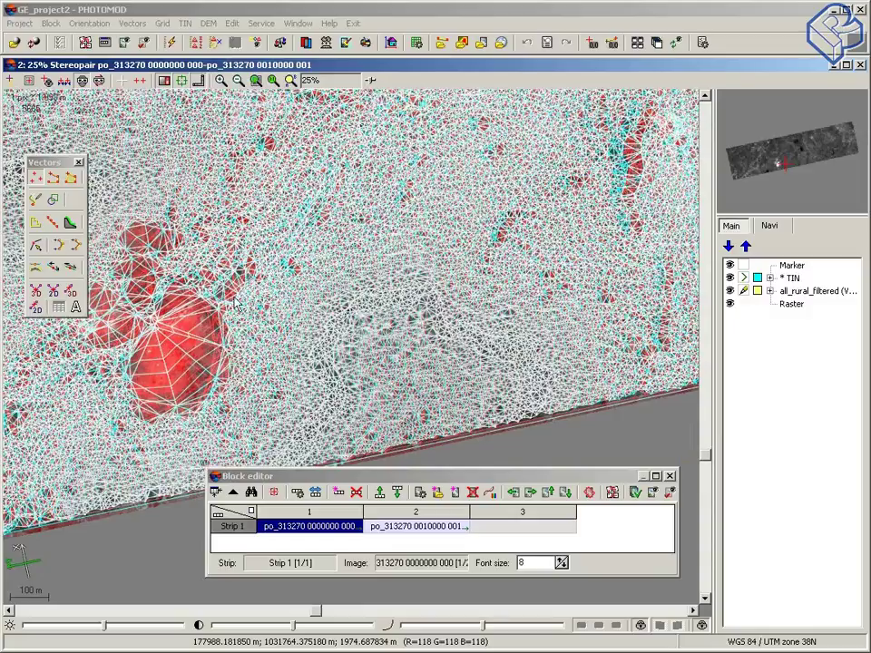
{"action": "middle_click_drag", "start_coordinate": [340, 259], "coordinate": [557, 246]}
{"action": "scroll", "coordinate": [395, 200], "scroll_direction": "down", "scroll_amount": 3}
{"action": "scroll", "coordinate": [272, 272], "scroll_direction": "down", "scroll_amount": 3}
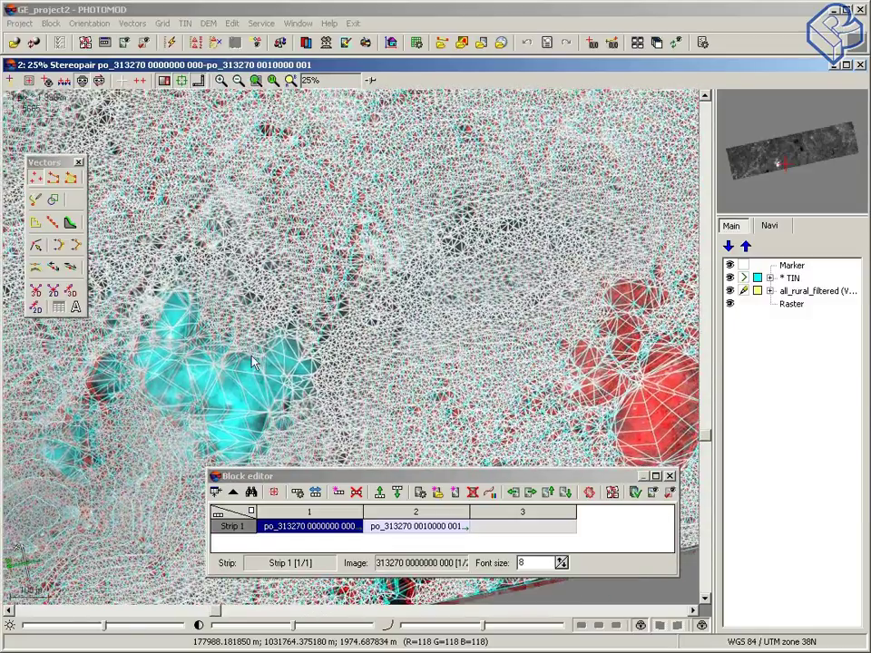
{"action": "middle_click_drag", "start_coordinate": [336, 134], "coordinate": [529, 266]}
{"action": "scroll", "coordinate": [490, 332], "scroll_direction": "down", "scroll_amount": 3, "text": "ctrl"}
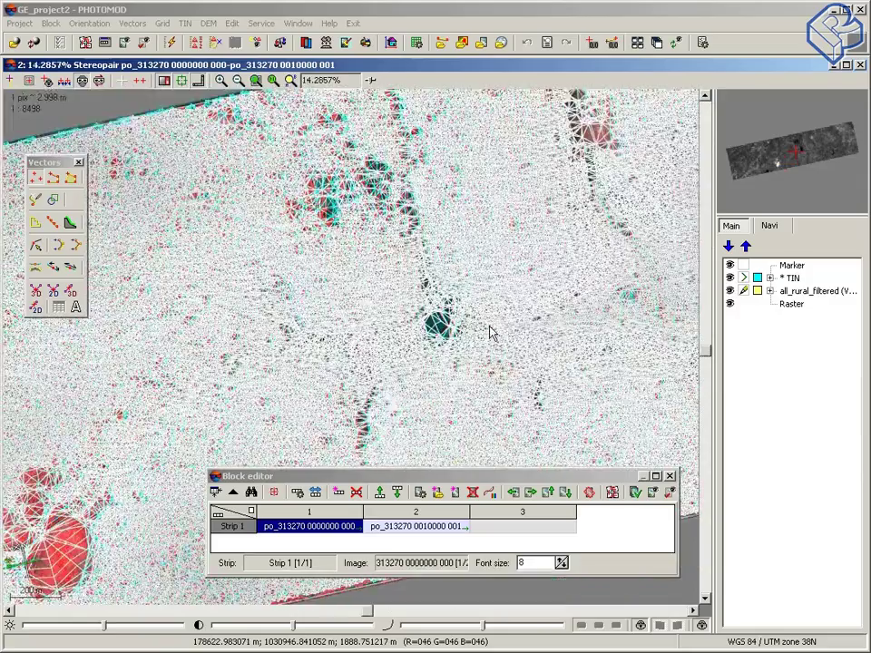
{"action": "scroll", "coordinate": [489, 332], "scroll_direction": "down", "scroll_amount": 2, "text": "ctrl"}
{"action": "middle_click_drag", "start_coordinate": [490, 332], "coordinate": [408, 299]}
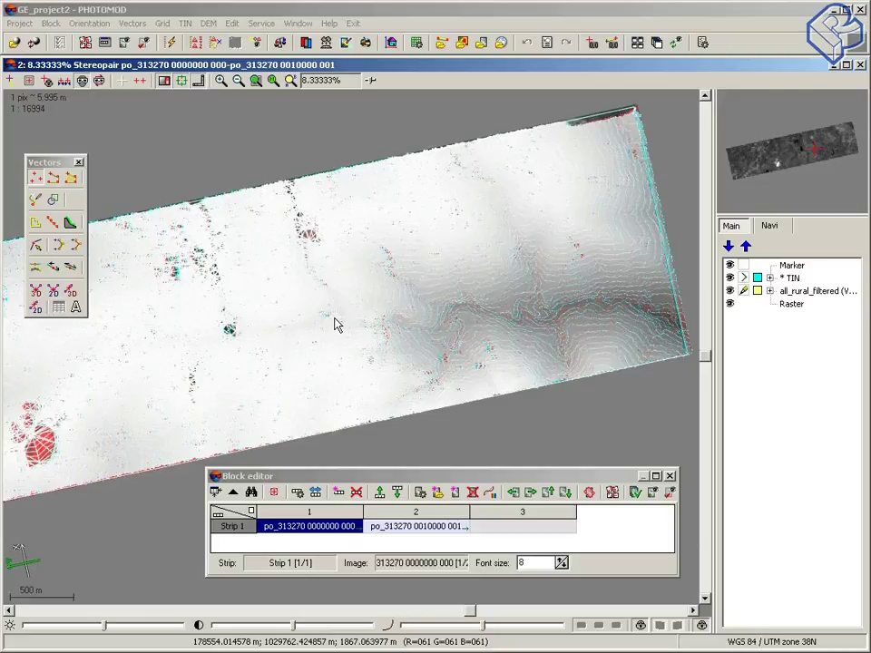
- Build a DEM from the TIN with a 10.0 m cell size and save it as 2 in the project's dem folder
{"action": "left_click", "coordinate": [208, 25]}
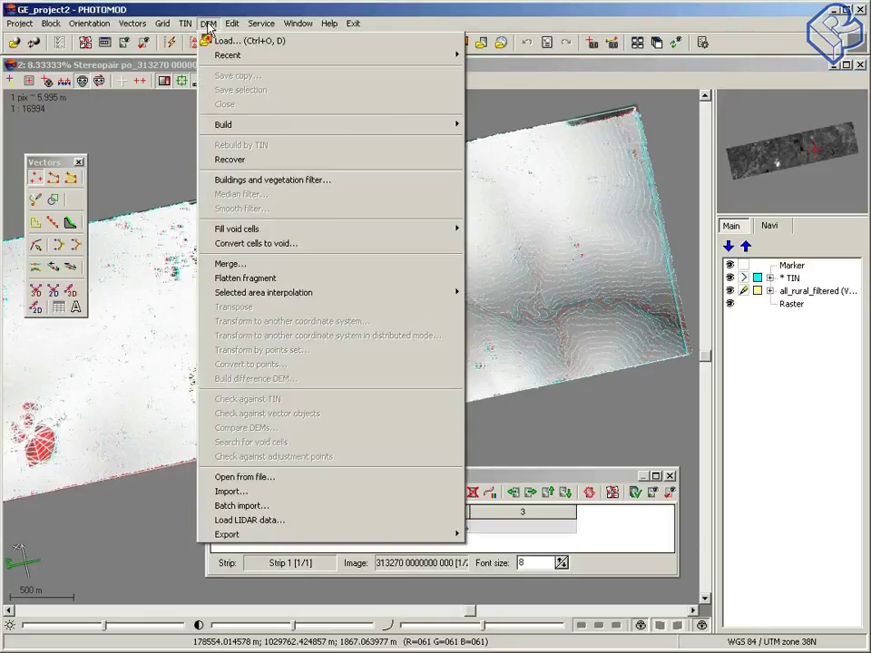
{"action": "mouse_move", "coordinate": [311, 126]}
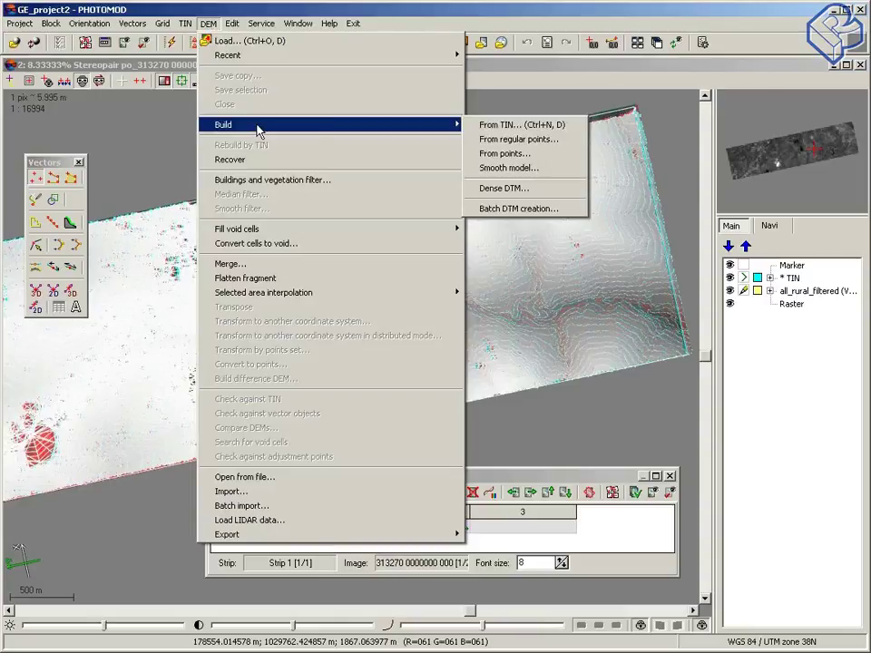
{"action": "left_click", "coordinate": [471, 130]}
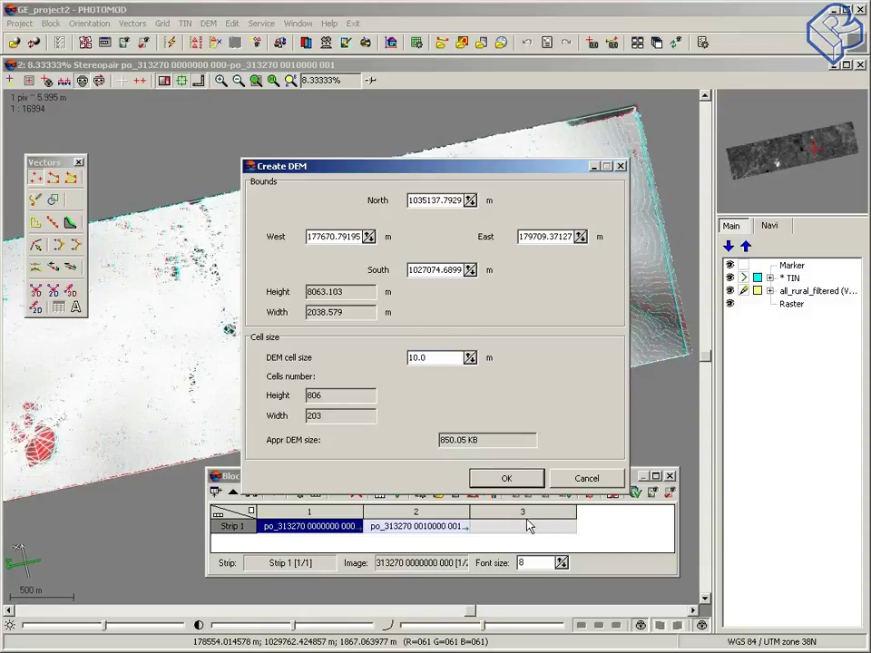
{"action": "left_click", "coordinate": [520, 484]}
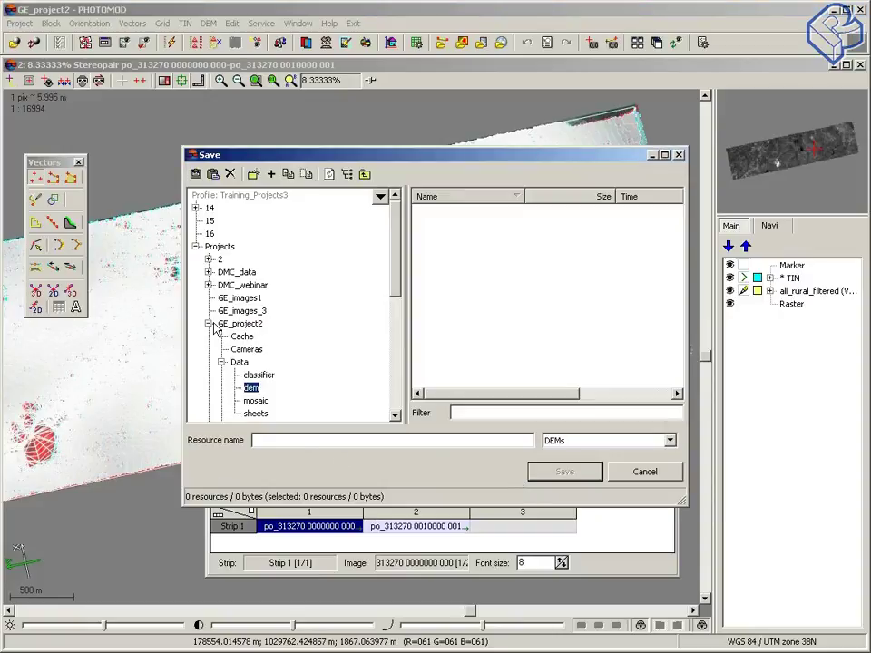
{"action": "left_click", "coordinate": [265, 442]}
{"action": "type", "text": "2"}
{"action": "left_click", "coordinate": [585, 471]}
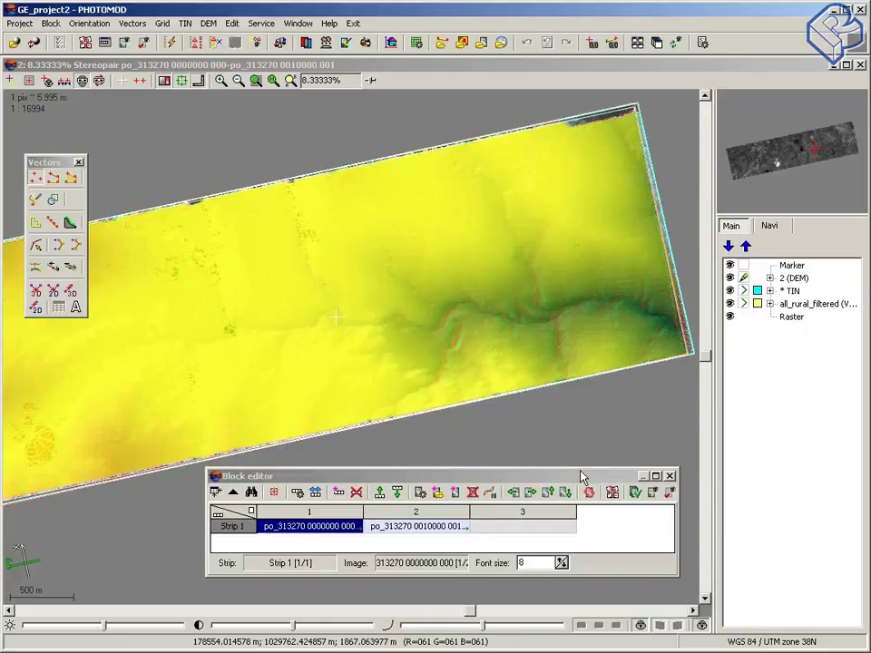
{"action": "left_click", "coordinate": [260, 329]}
{"action": "scroll", "coordinate": [260, 337], "scroll_direction": "down", "scroll_amount": 2}
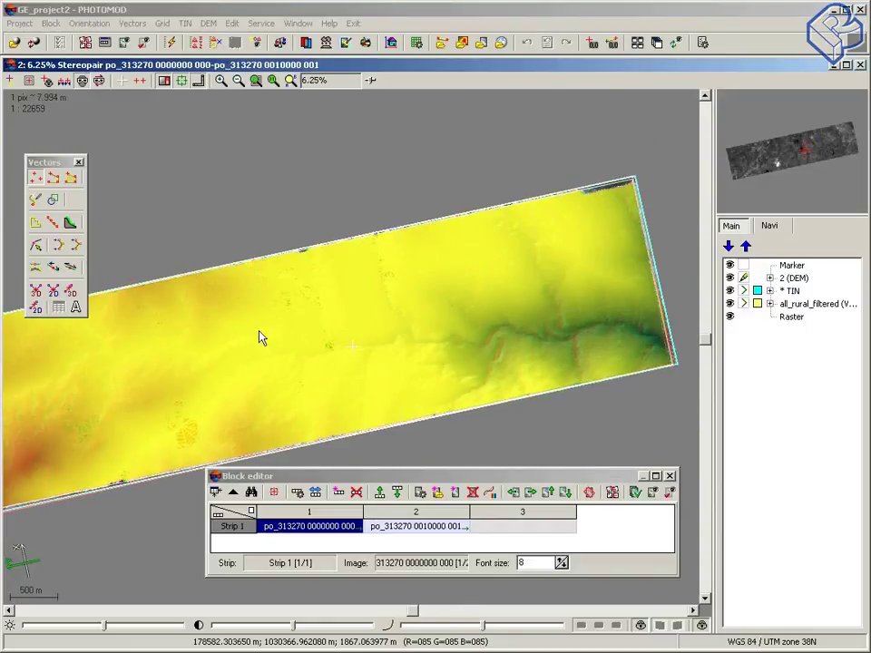
- Return to the block scheme and close the TIN without saving it, together with its all_rural_filtered base layer
{"action": "left_click", "coordinate": [82, 80]}
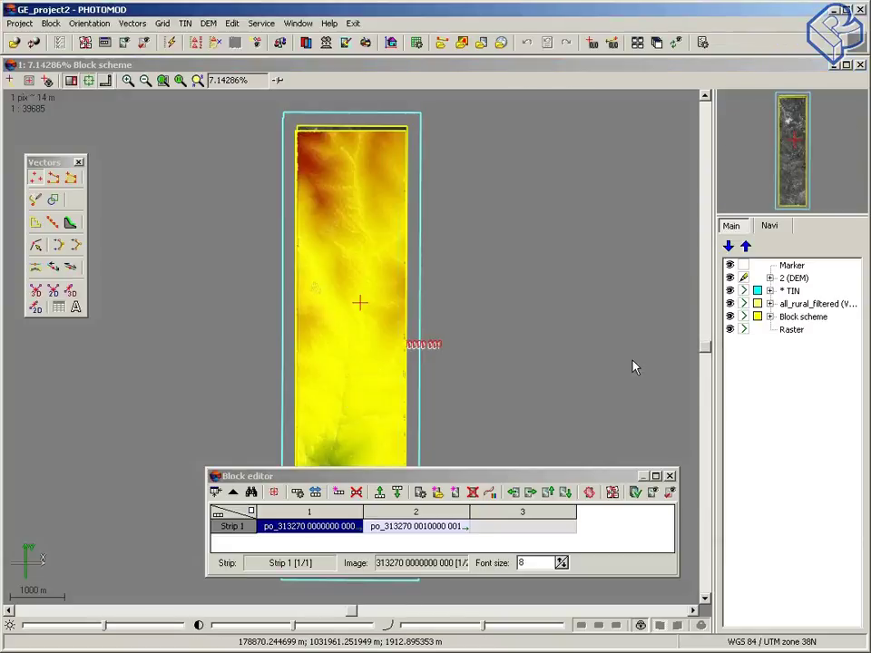
{"action": "right_click", "coordinate": [794, 293]}
{"action": "left_click", "coordinate": [764, 352]}
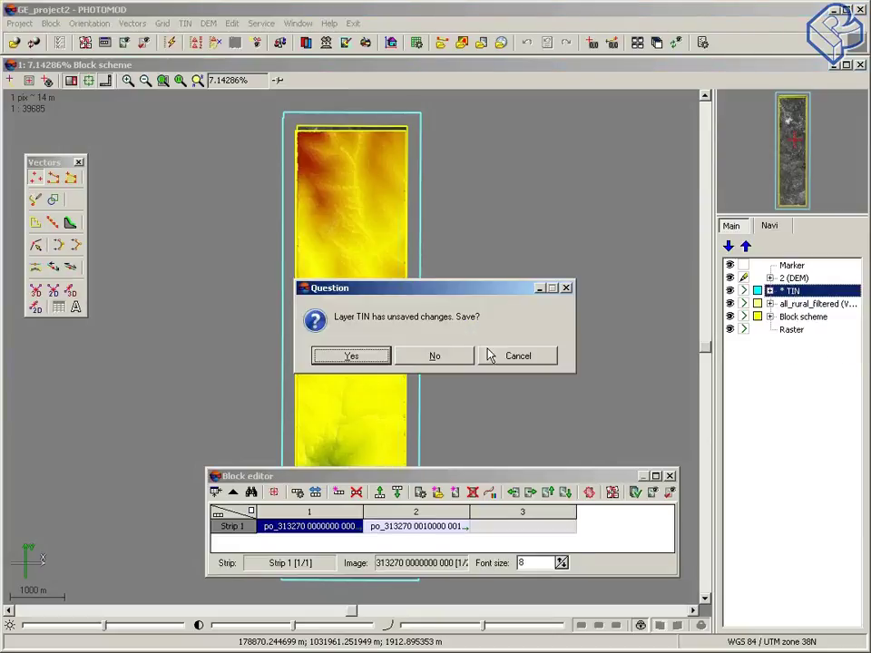
{"action": "left_click", "coordinate": [431, 359]}
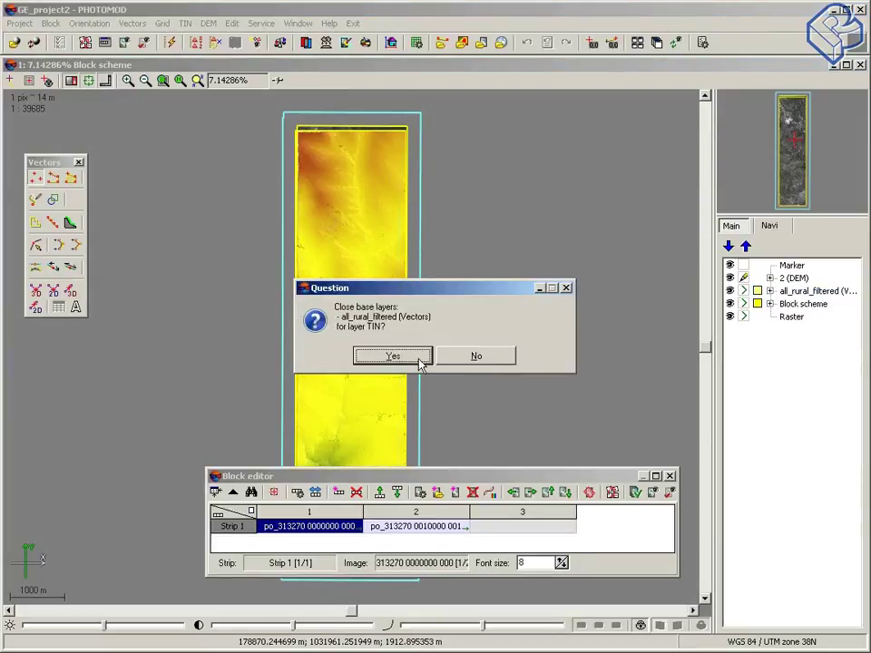
{"action": "left_click", "coordinate": [404, 360]}
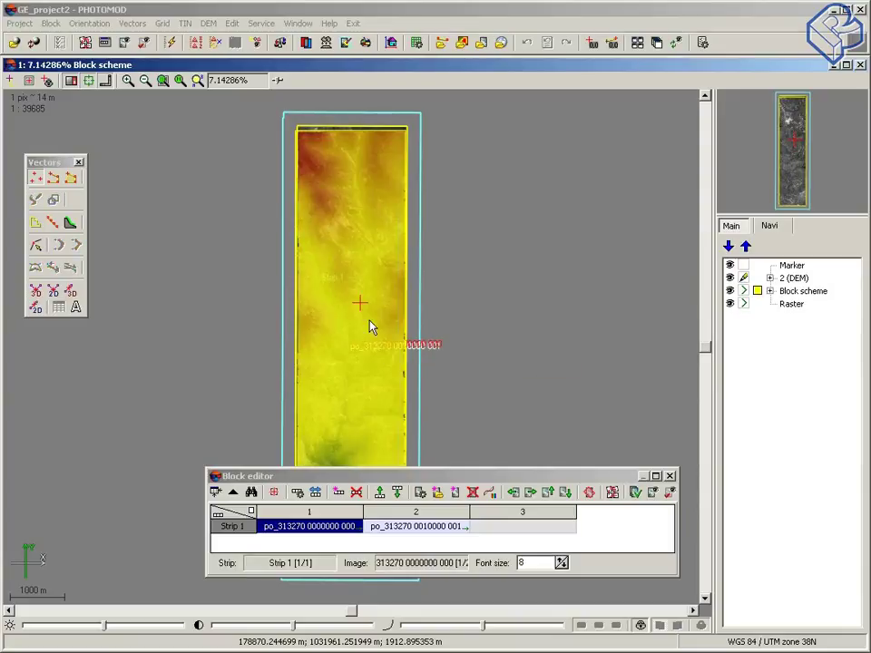
- Move the Block editor clear of the block scheme and load the Global SRTM Elevation DEM as a web-map with automatic reprojection
{"action": "left_click_drag", "start_coordinate": [422, 476], "coordinate": [588, 550]}
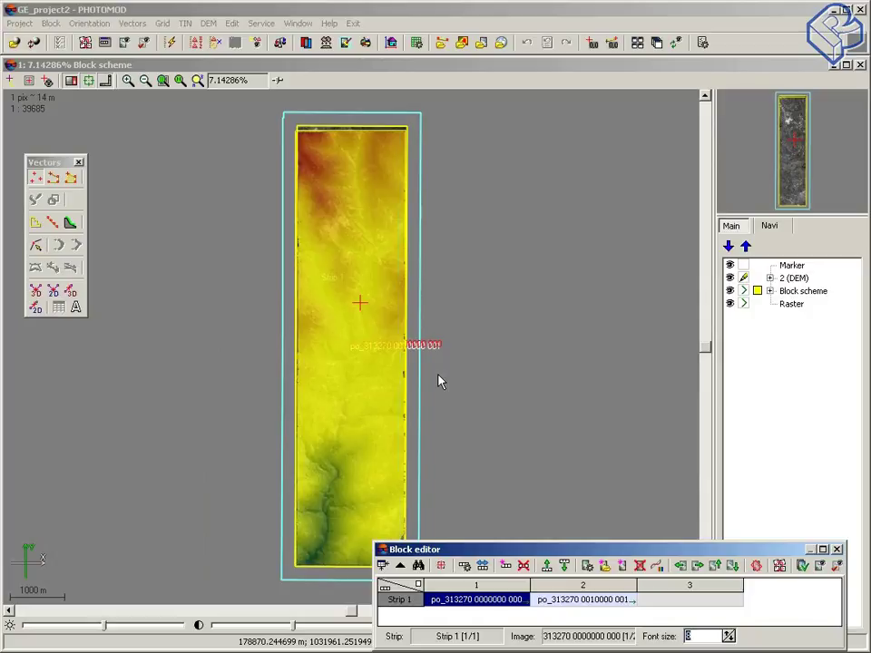
{"action": "left_click", "coordinate": [257, 25]}
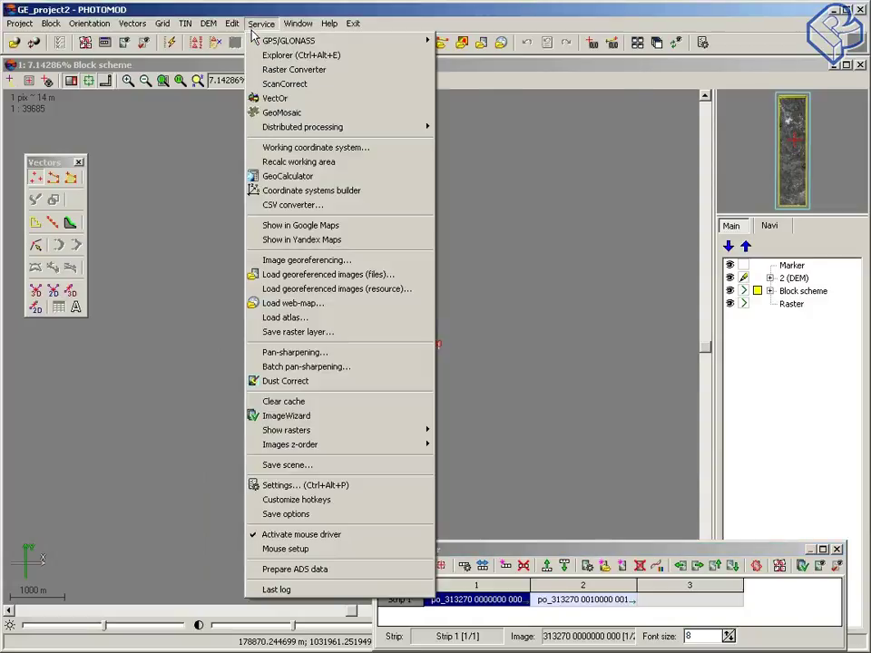
{"action": "left_click", "coordinate": [295, 305]}
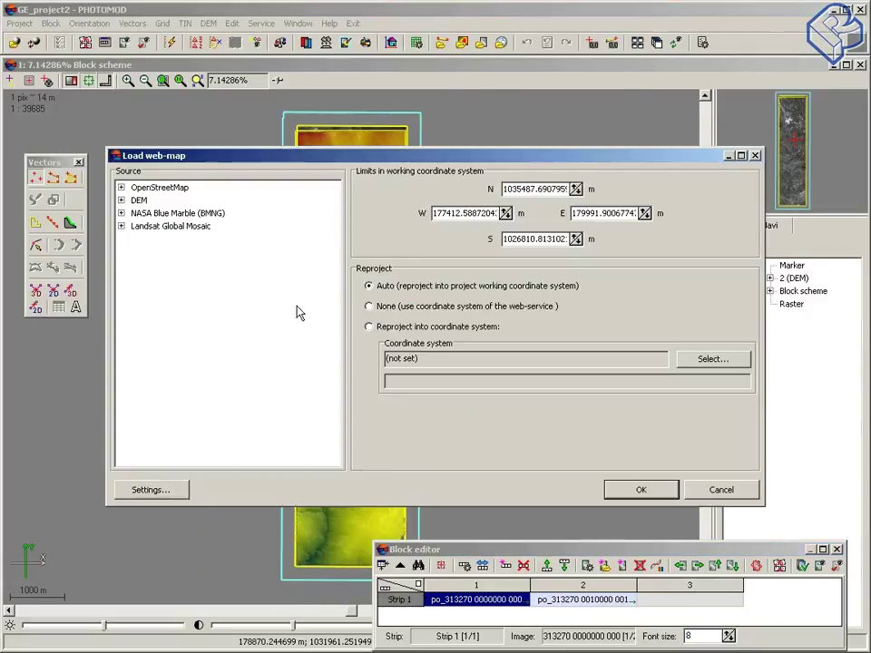
{"action": "left_click", "coordinate": [120, 200]}
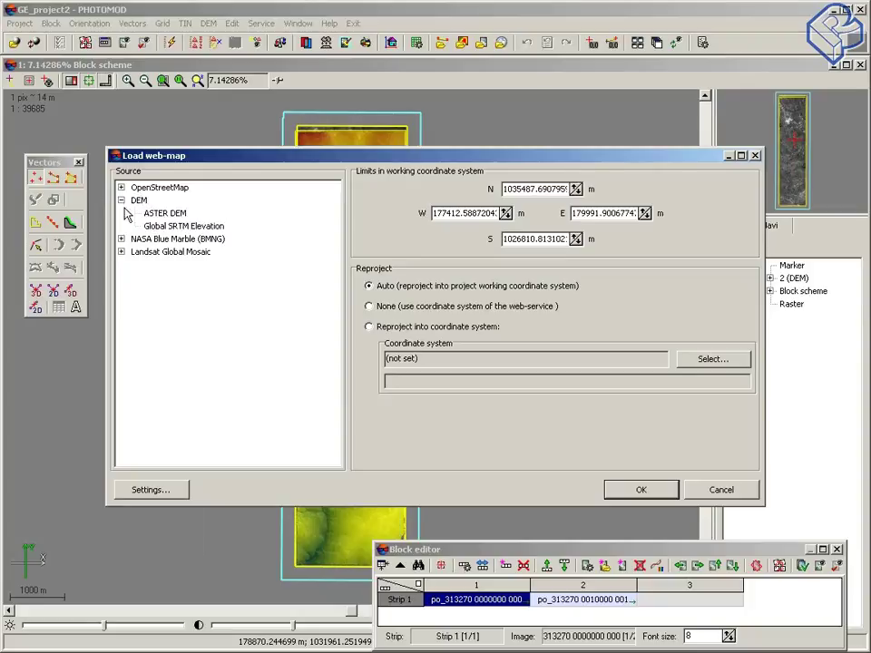
{"action": "left_click", "coordinate": [168, 226]}
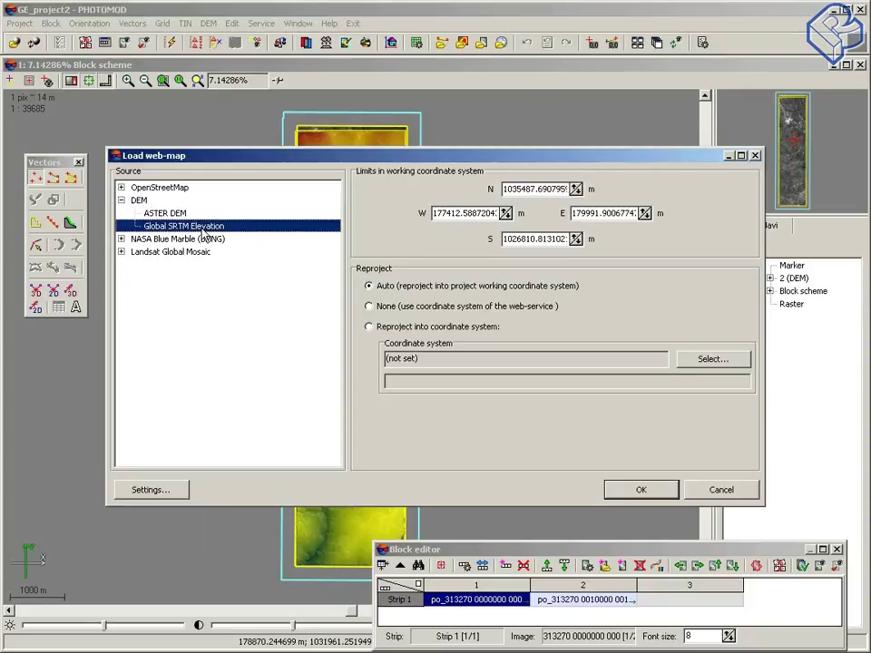
{"action": "left_click", "coordinate": [645, 496]}
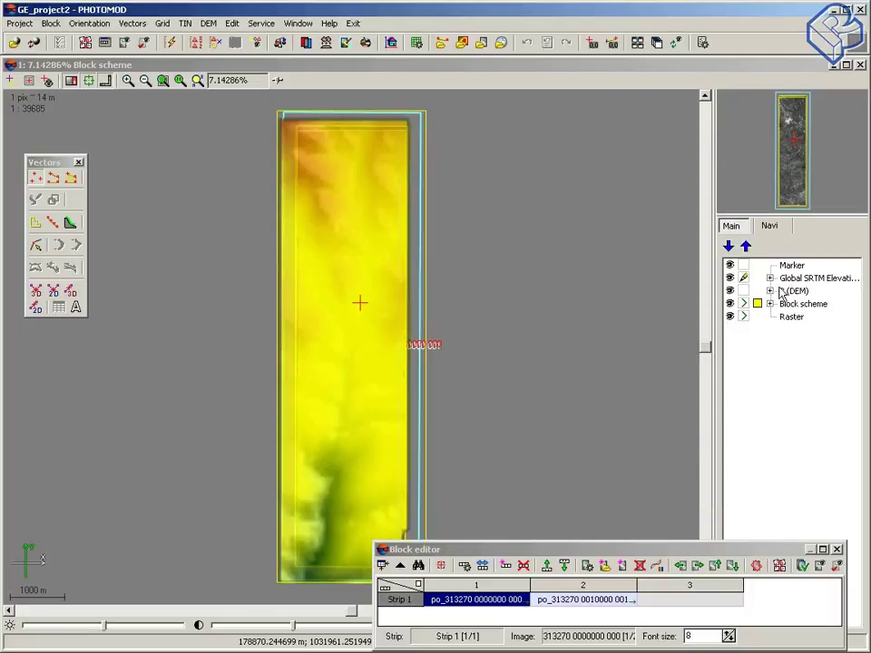
- Hide the DEM layer 2 and switch the Global SRTM Elevation layer off and back on
{"action": "left_click", "coordinate": [730, 291]}
{"action": "left_click", "coordinate": [730, 279]}
{"action": "left_click", "coordinate": [730, 278]}
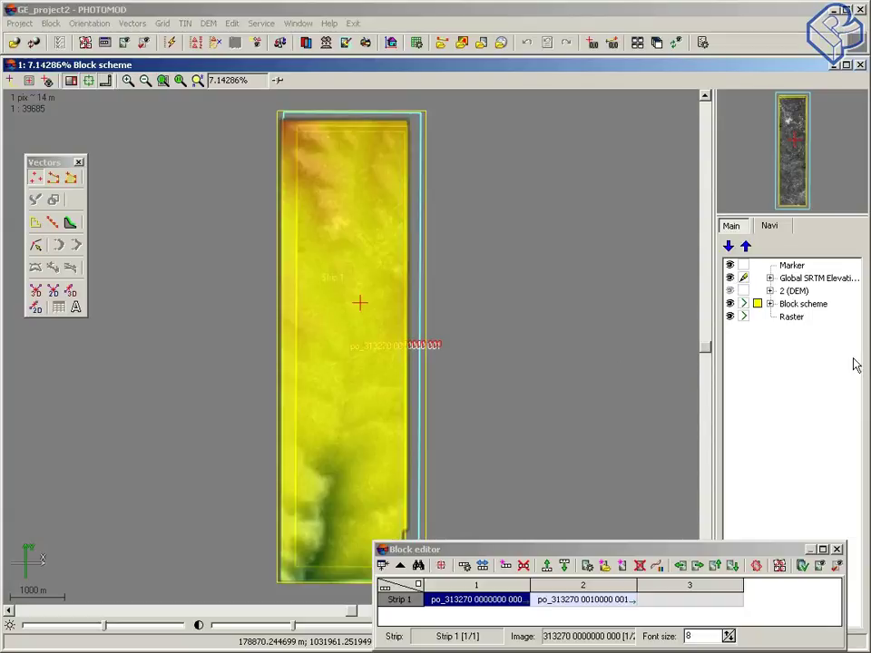
- Check the layer information of the Global SRTM Elevation DEM for its cell size and raster size
{"action": "right_click", "coordinate": [798, 279]}
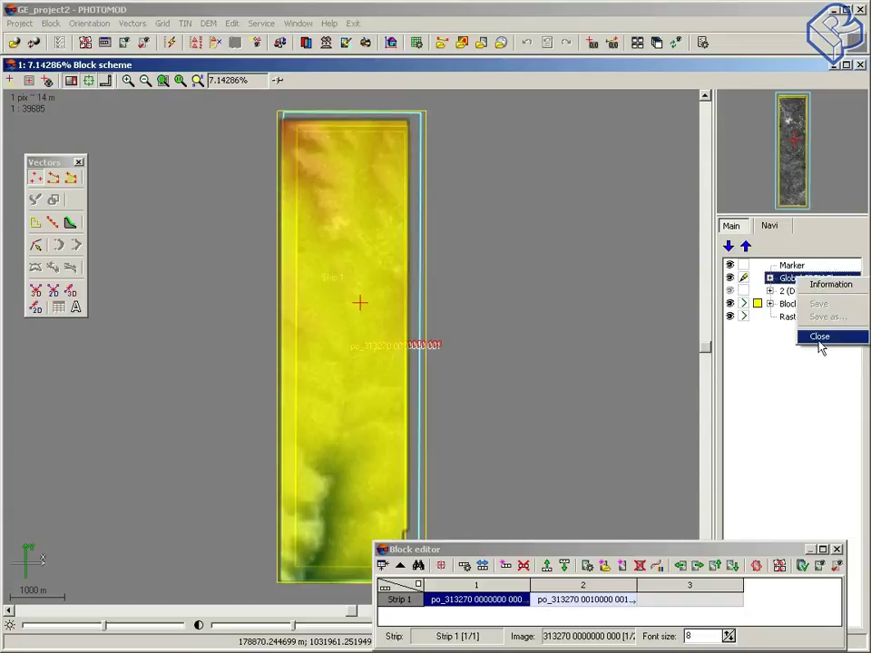
{"action": "left_click", "coordinate": [816, 284]}
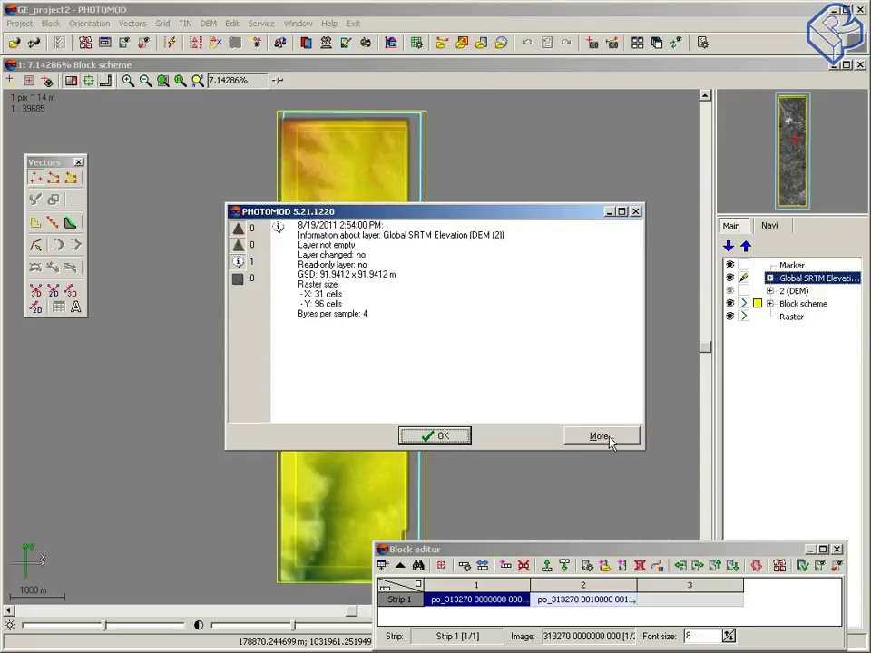
{"action": "left_click", "coordinate": [433, 438]}
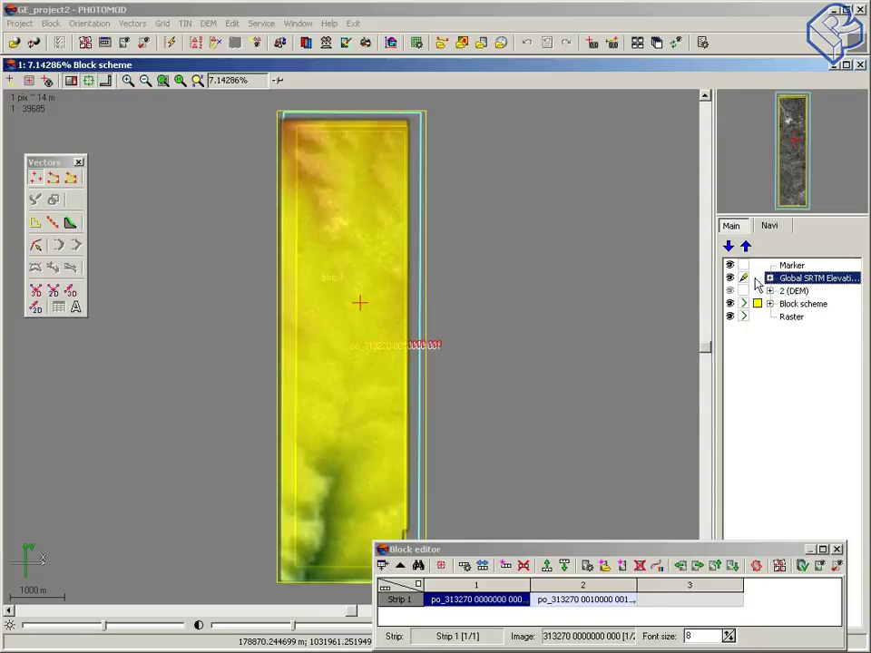
- Save a copy of the Global SRTM Elevation DEM as SRTM2 in the project's dem folder
{"action": "left_click", "coordinate": [206, 23]}
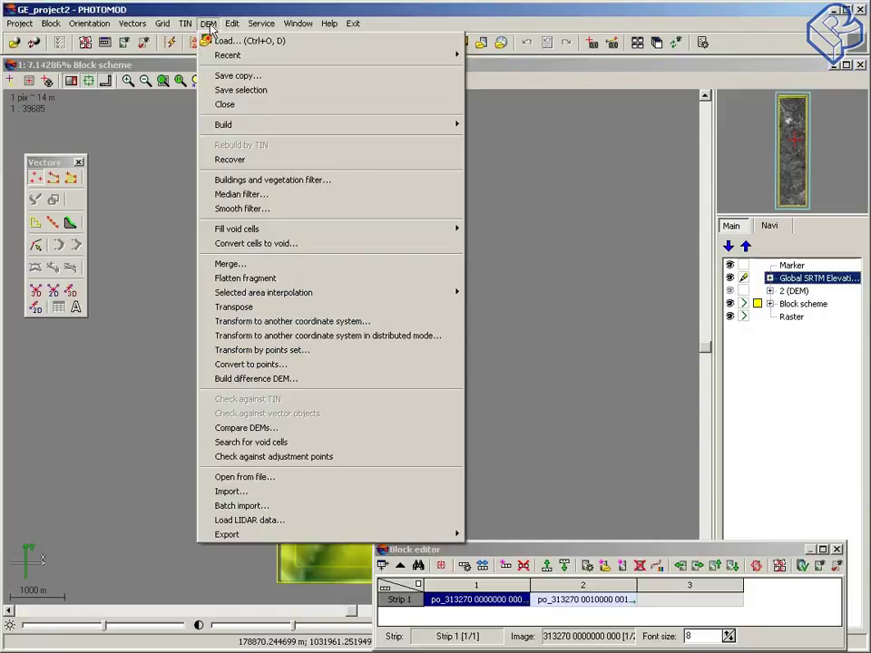
{"action": "left_click", "coordinate": [234, 76]}
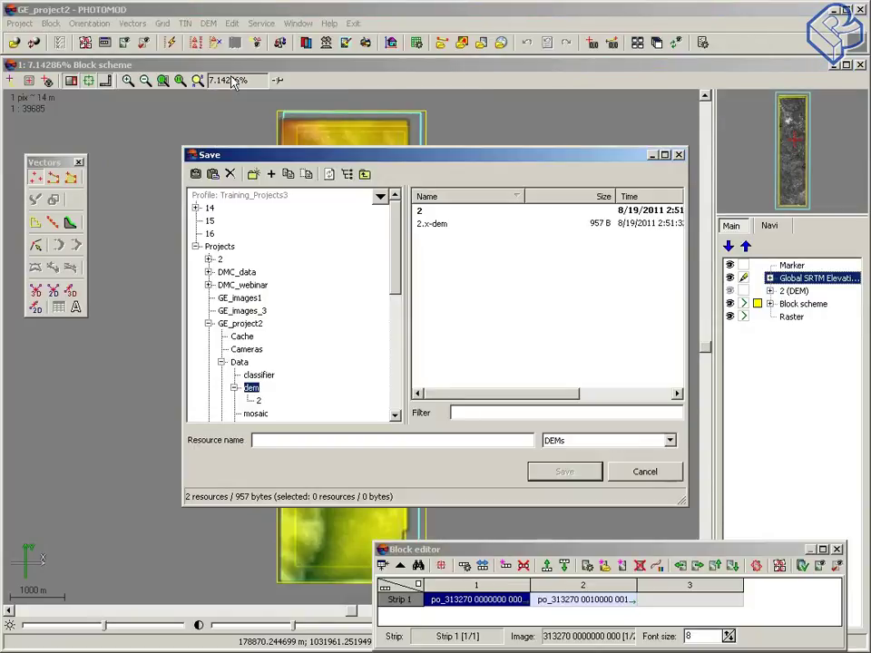
{"action": "left_click", "coordinate": [278, 438]}
{"action": "type", "text": "SR"}
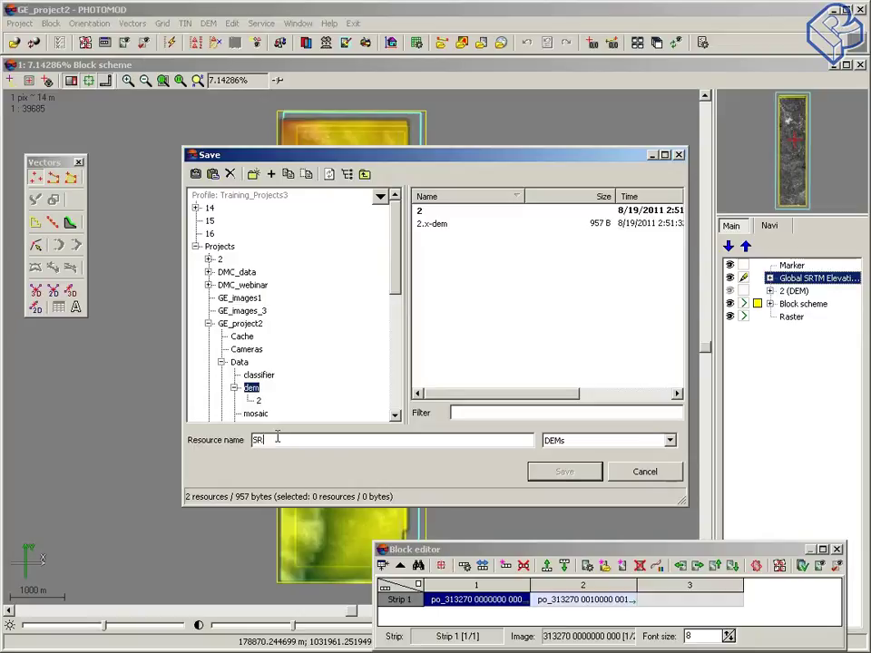
{"action": "type", "text": "TM2"}
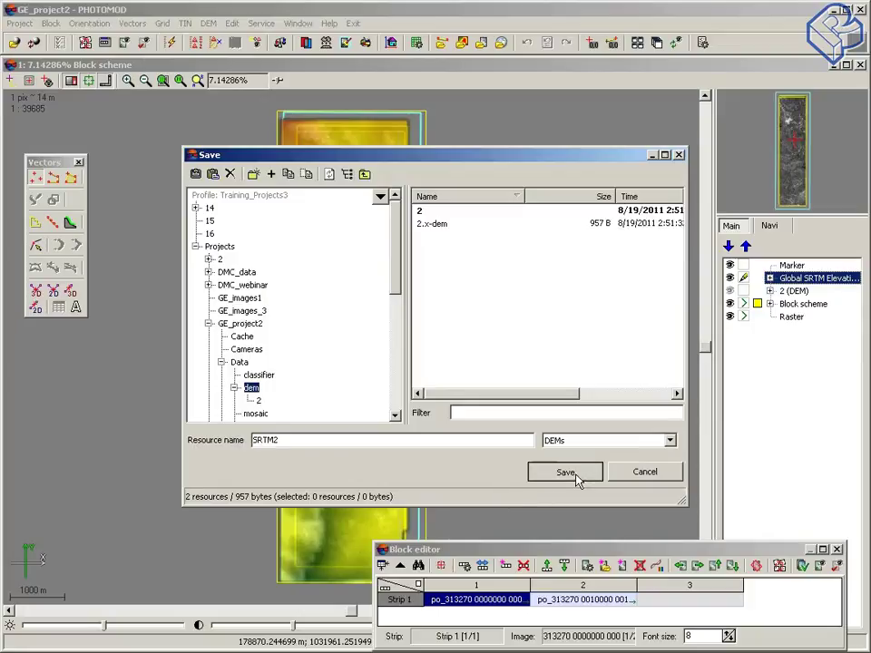
{"action": "left_click", "coordinate": [578, 479]}
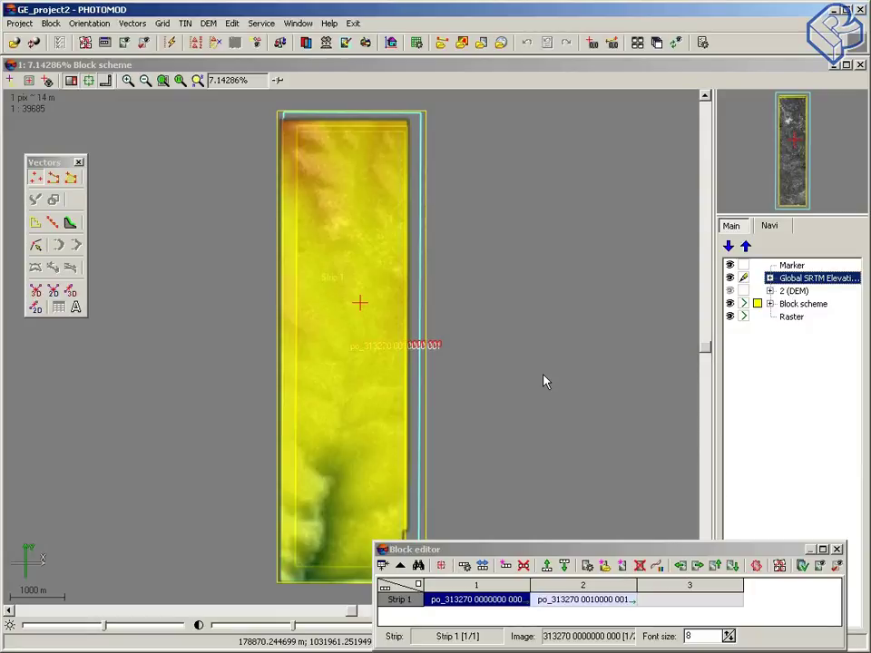
- Switch to PHOTOMOD Mosaic, generate a preview of the mosaic and move the preview window to the middle of the workspace
{"action": "left_click", "coordinate": [326, 44]}
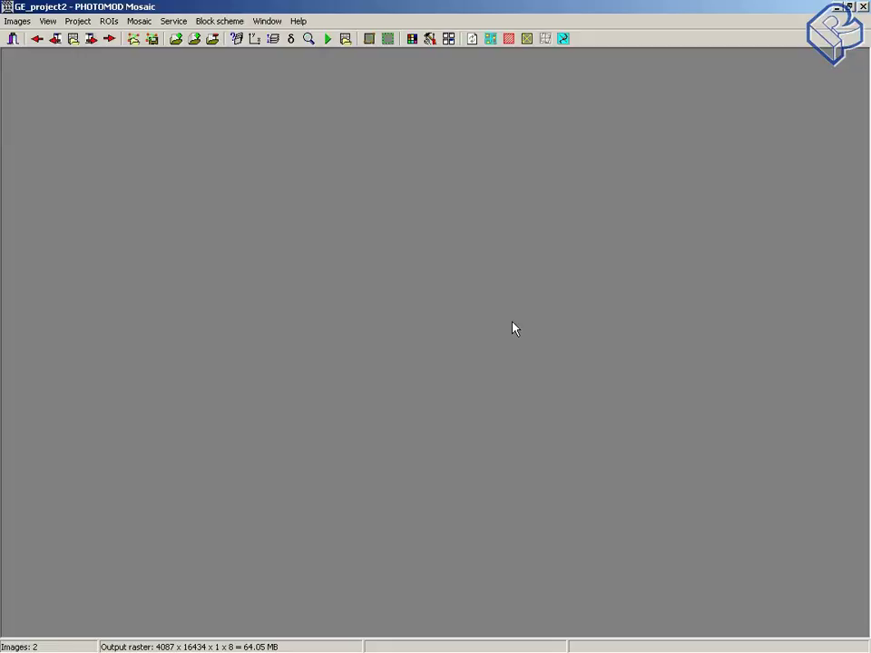
{"action": "left_click", "coordinate": [309, 39]}
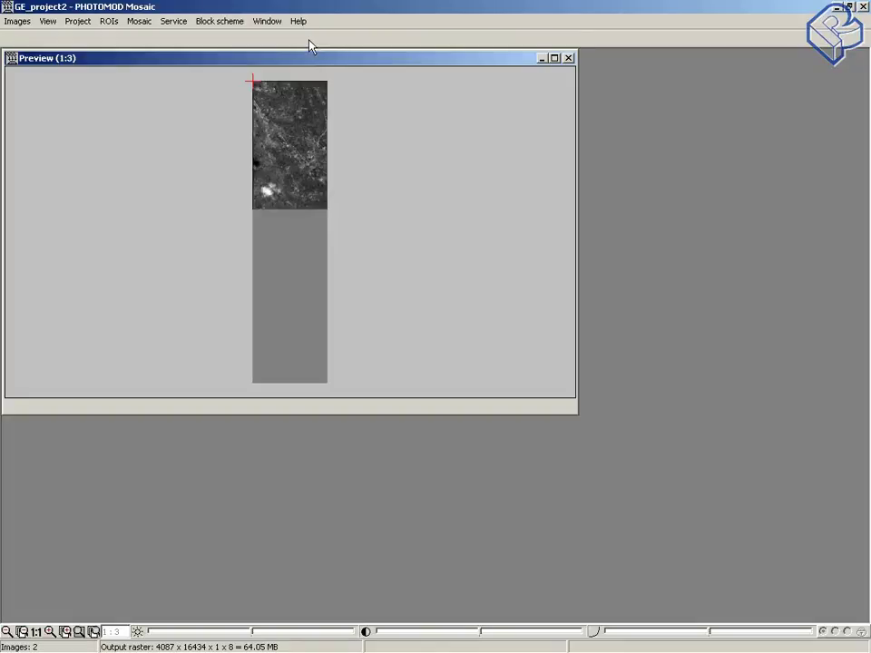
{"action": "left_click_drag", "start_coordinate": [298, 60], "coordinate": [444, 162]}
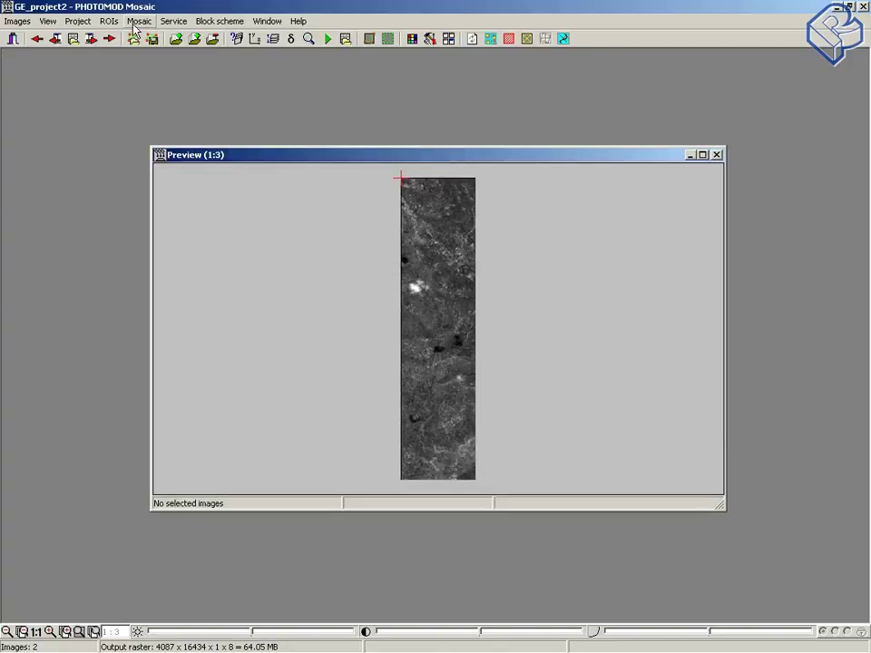
- Set the mosaic's type of DTM to DEM and load 2.x-dem as its source
{"action": "left_click", "coordinate": [236, 40]}
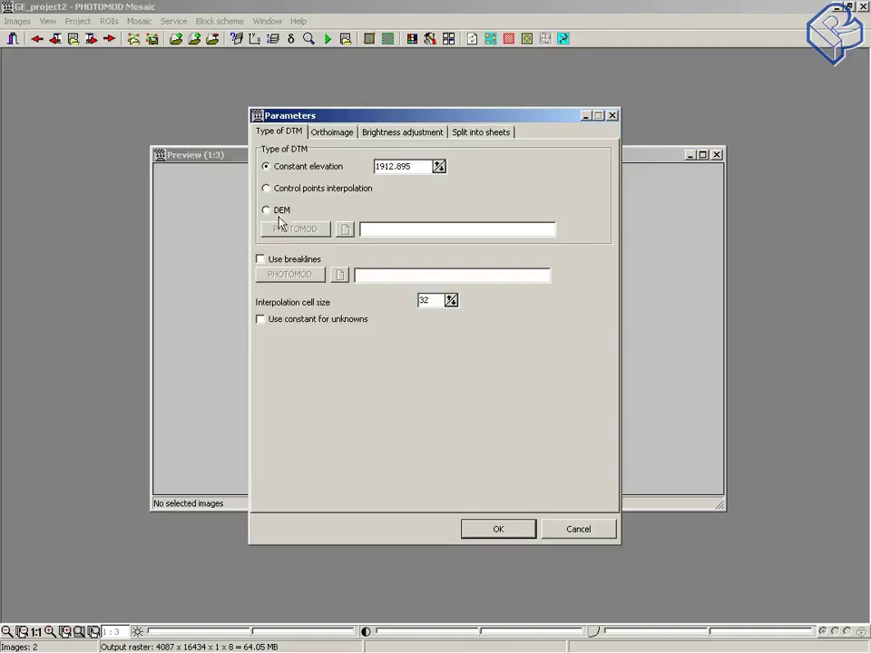
{"action": "left_click", "coordinate": [267, 212]}
{"action": "left_click", "coordinate": [285, 229]}
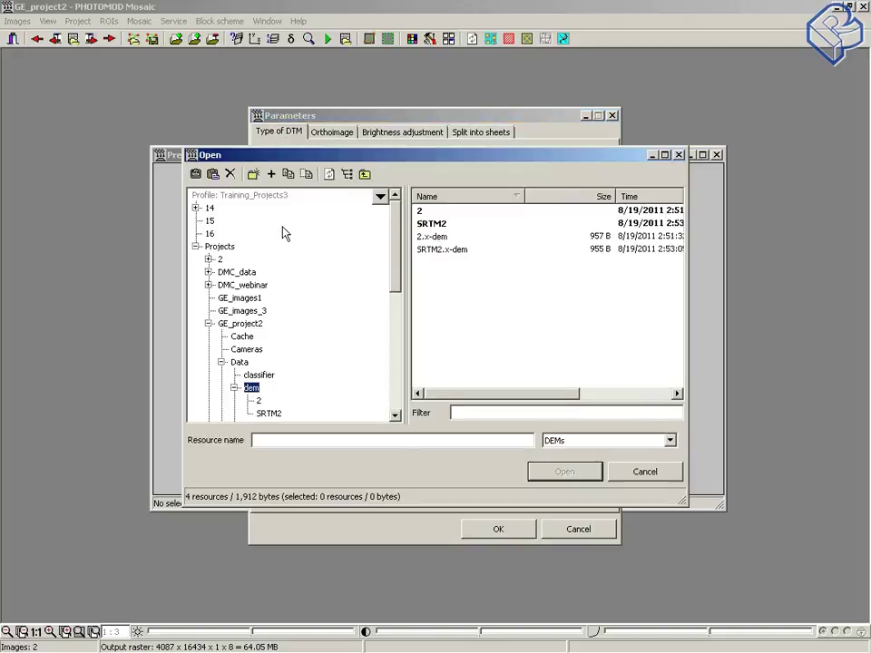
{"action": "left_click", "coordinate": [431, 237]}
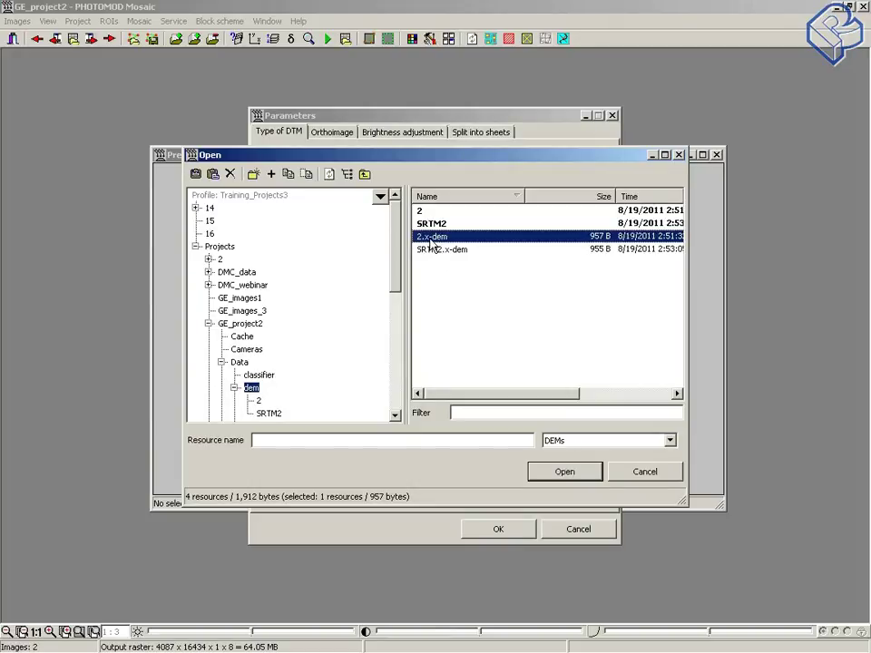
{"action": "left_click", "coordinate": [564, 472]}
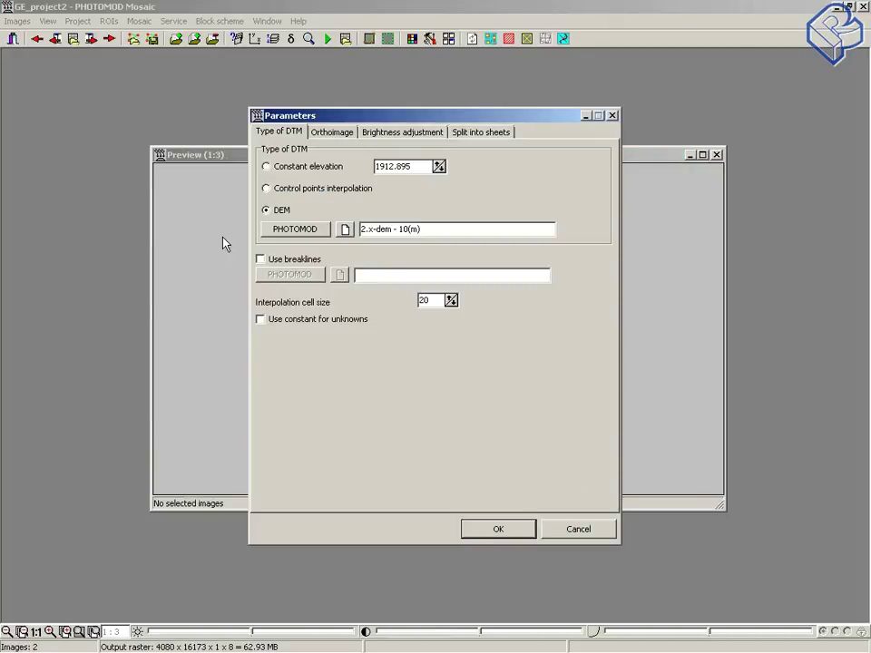
- Set the orthoimage cell size to 0.5 m, enable Create MS TIFF, choose ArcWorld georeference files and apply the mosaic parameters
{"action": "left_click", "coordinate": [334, 133]}
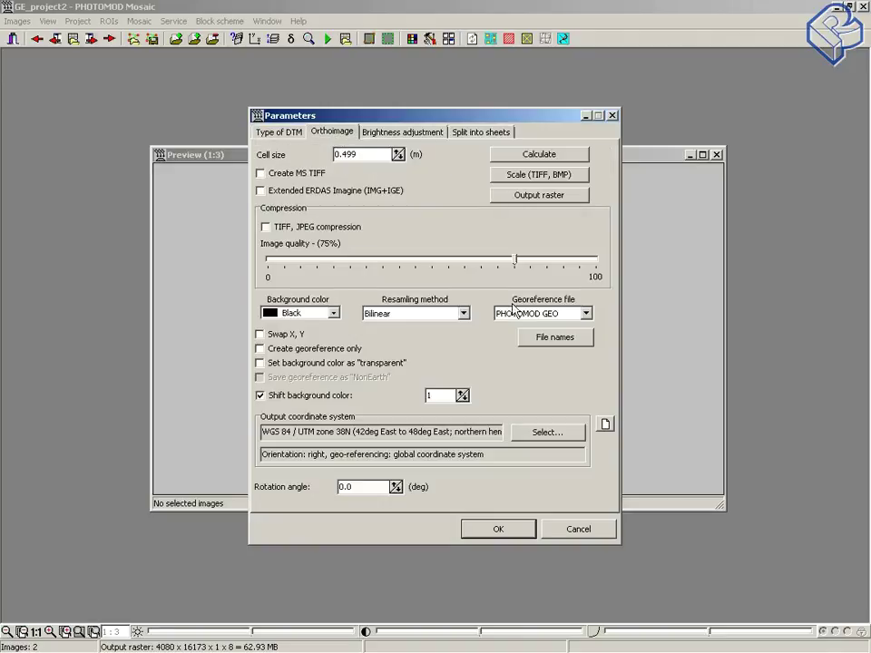
{"action": "left_click_drag", "start_coordinate": [372, 156], "coordinate": [344, 154]}
{"action": "type", "text": "5"}
{"action": "left_click", "coordinate": [260, 173]}
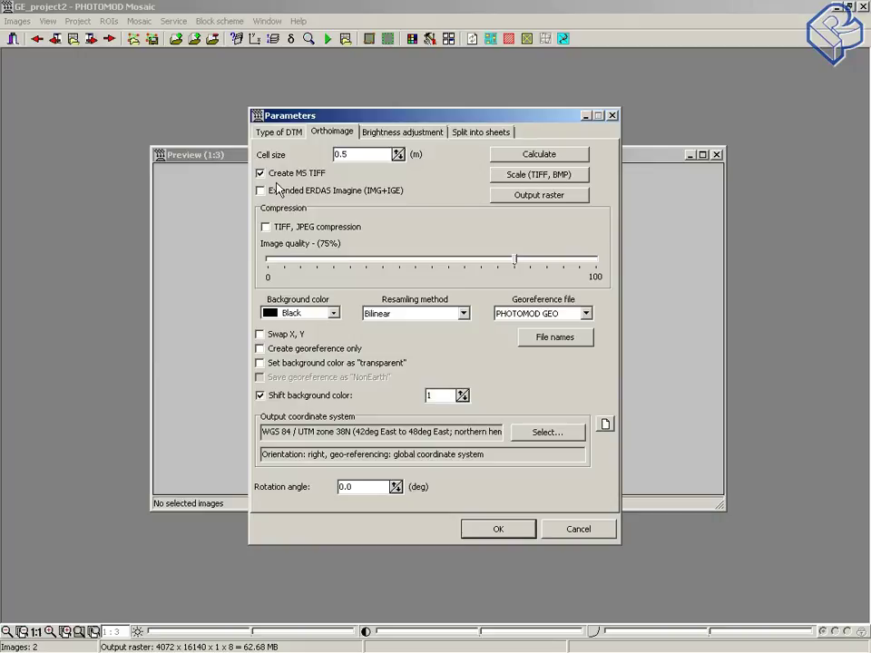
{"action": "left_click", "coordinate": [586, 314]}
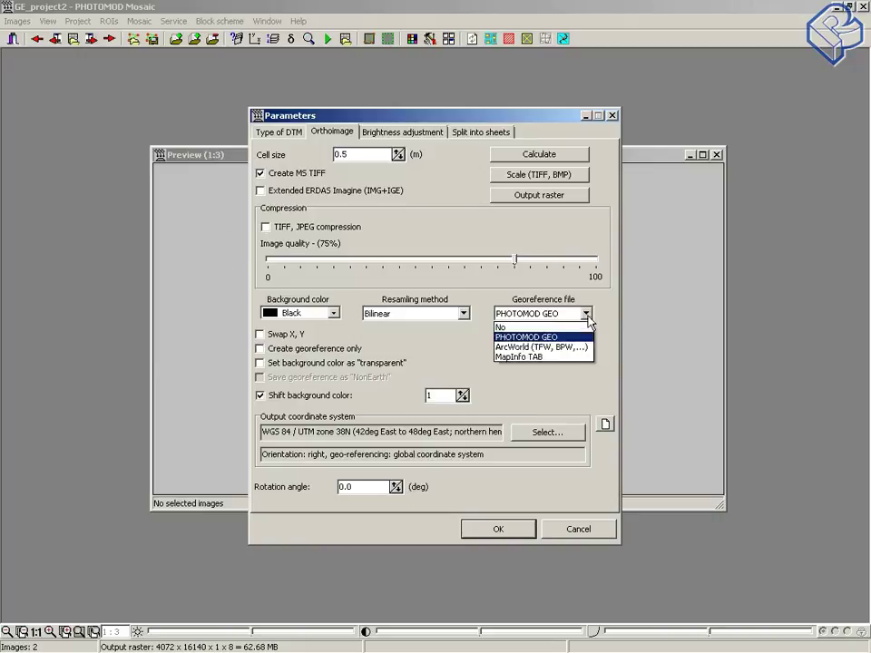
{"action": "left_click", "coordinate": [570, 347]}
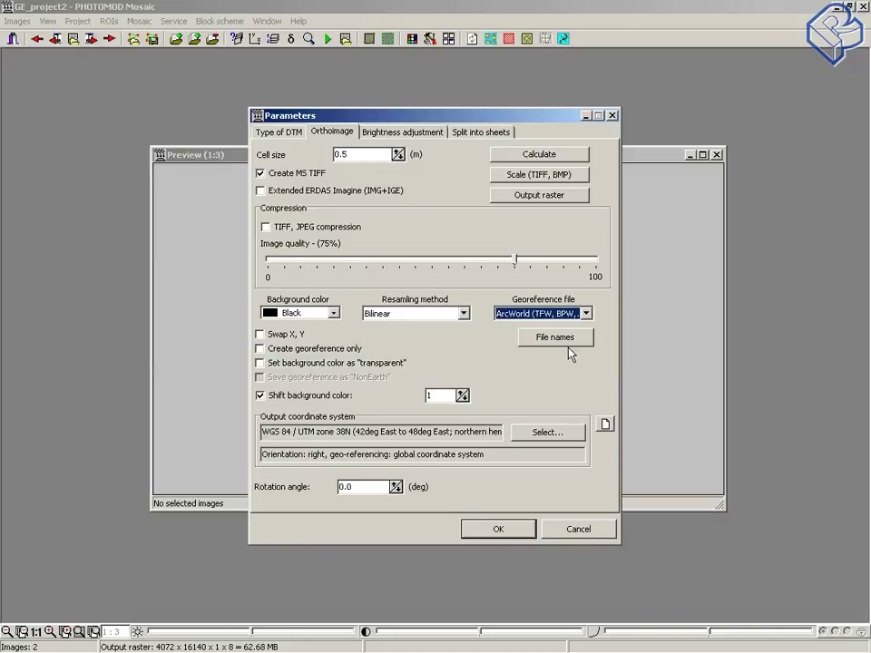
{"action": "left_click", "coordinate": [414, 134]}
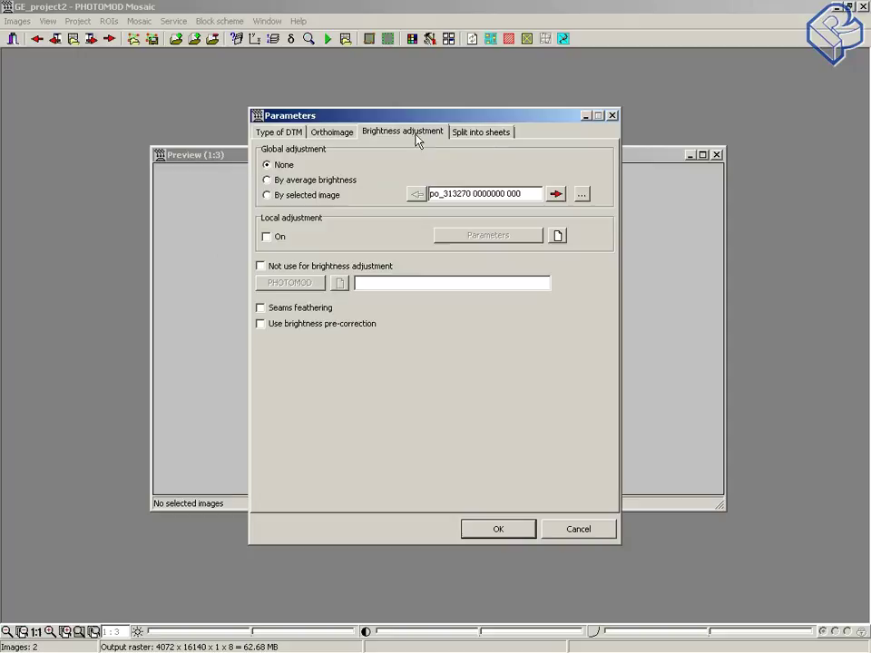
{"action": "left_click", "coordinate": [328, 132]}
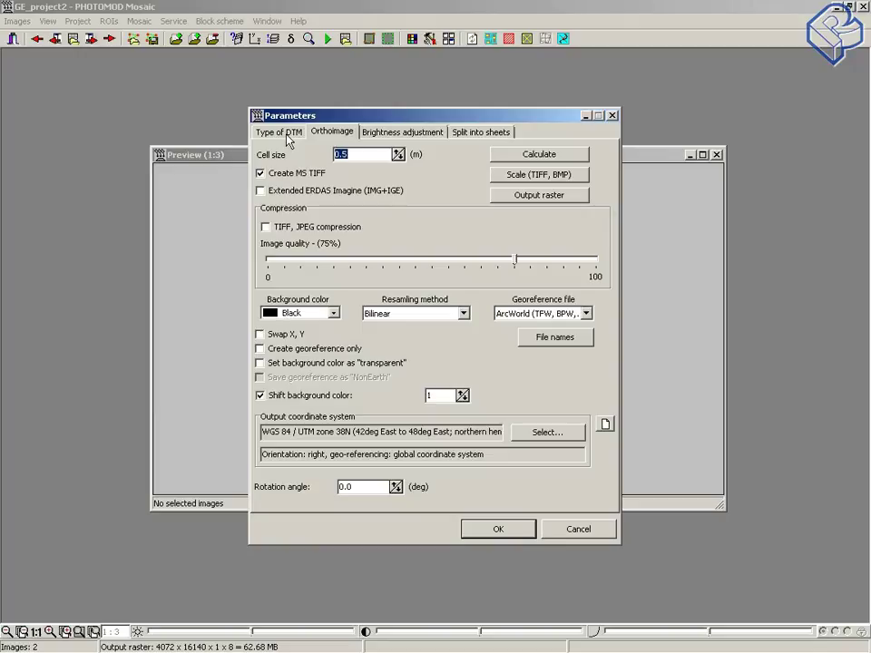
{"action": "left_click", "coordinate": [508, 532]}
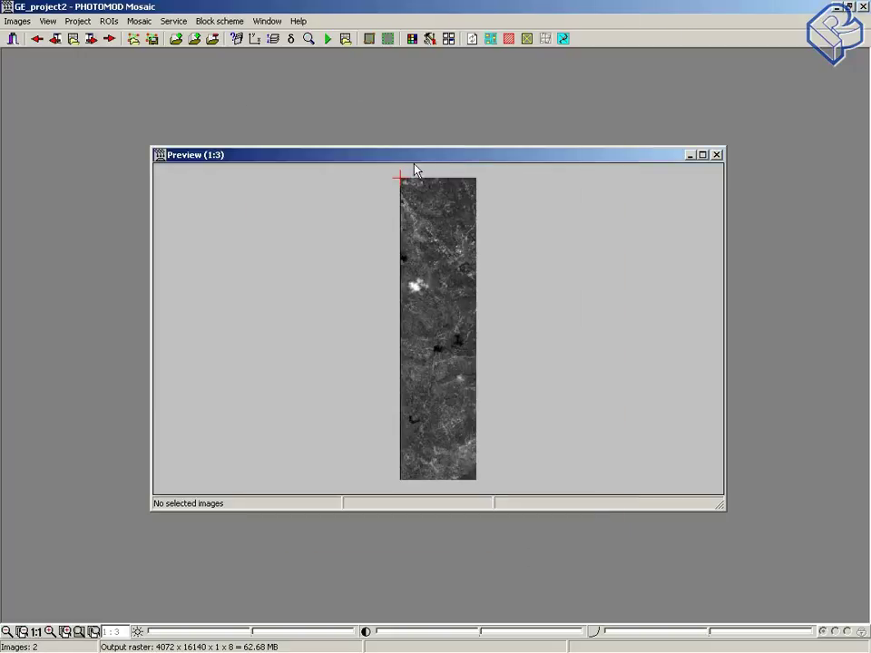
- Check the ground control point errors of the mosaic based on the 2.x-dem DEM in Accuracy control
{"action": "left_click", "coordinate": [142, 22]}
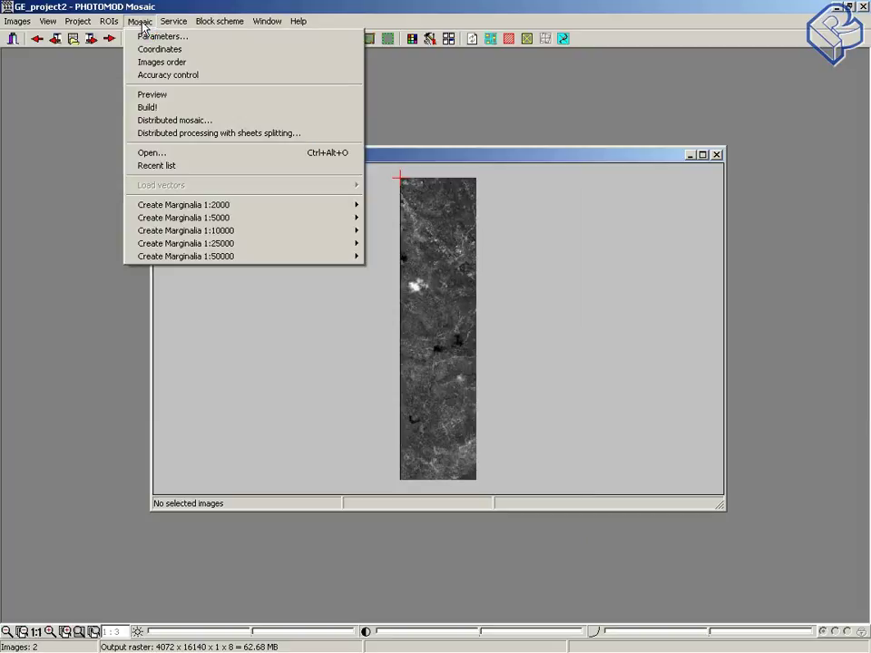
{"action": "left_click", "coordinate": [165, 77]}
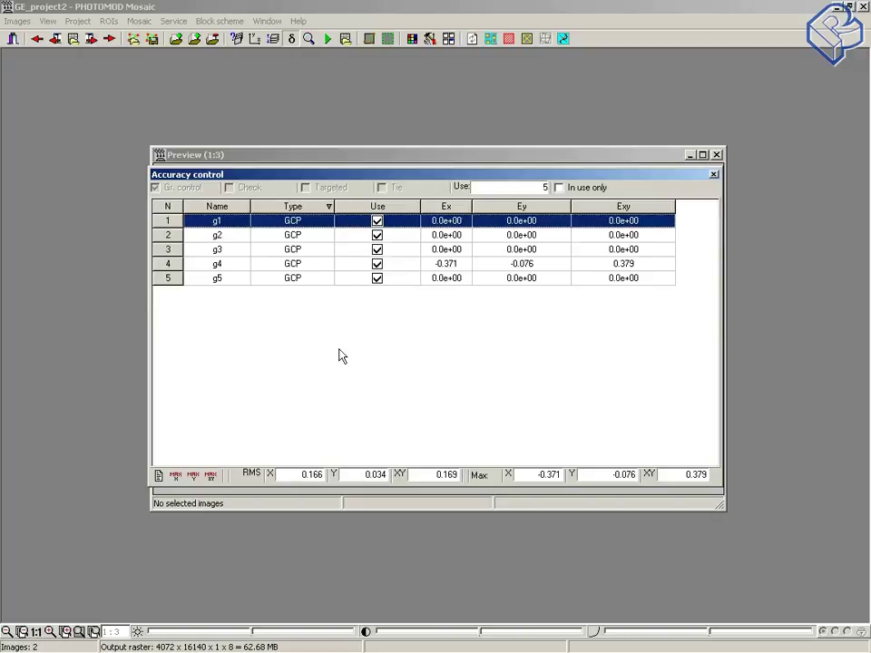
{"action": "left_click", "coordinate": [714, 175]}
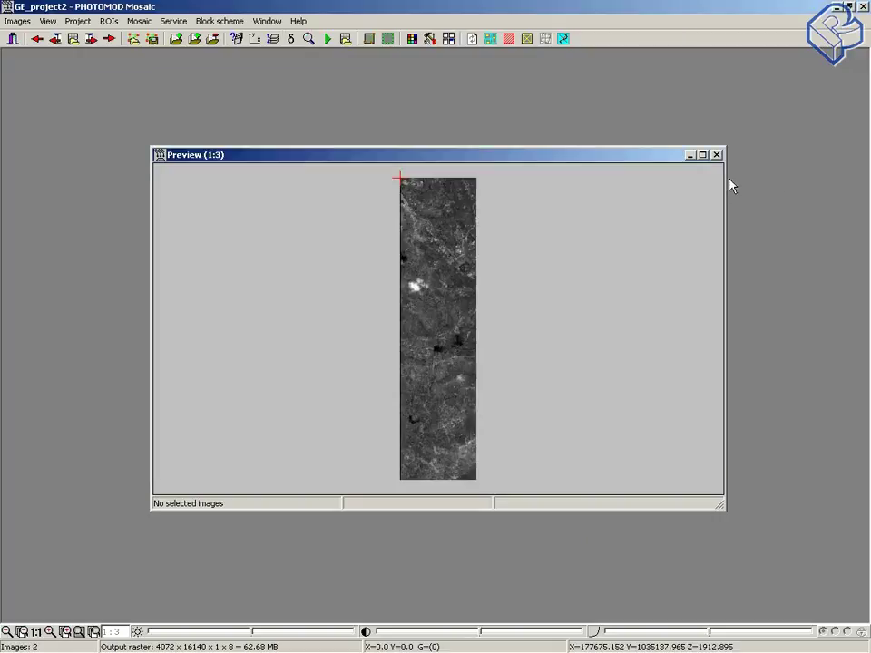
- Replace the mosaic's DEM source with SRTM2.x-dem and apply the parameters
{"action": "left_click", "coordinate": [140, 22]}
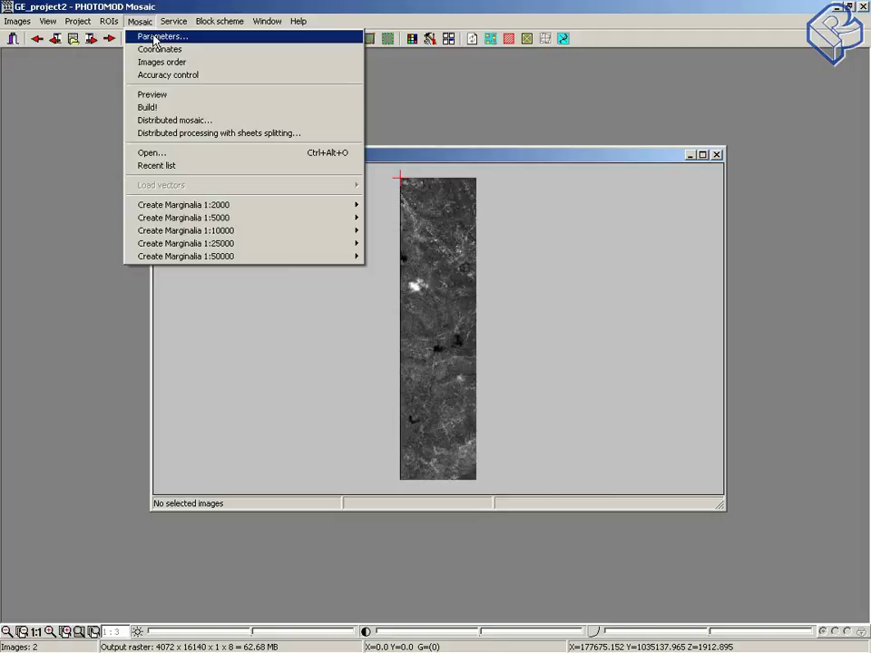
{"action": "left_click", "coordinate": [155, 37]}
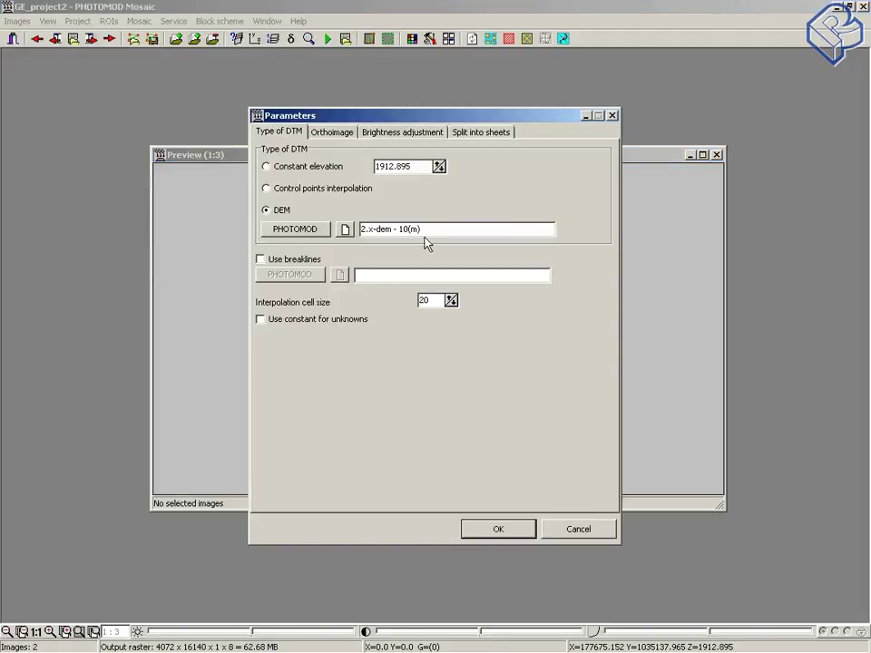
{"action": "left_click", "coordinate": [292, 231]}
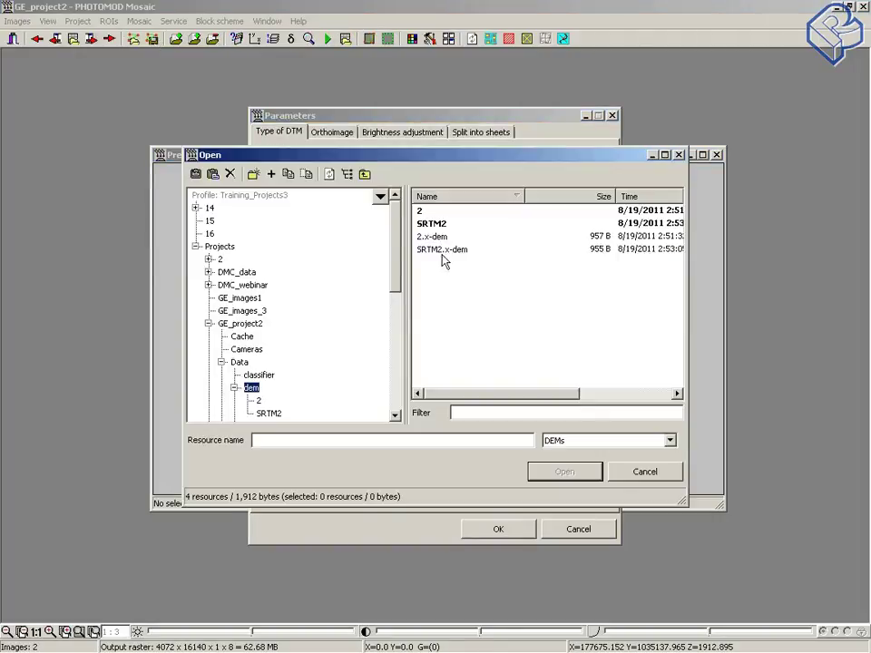
{"action": "left_click", "coordinate": [441, 250]}
{"action": "left_click", "coordinate": [564, 471]}
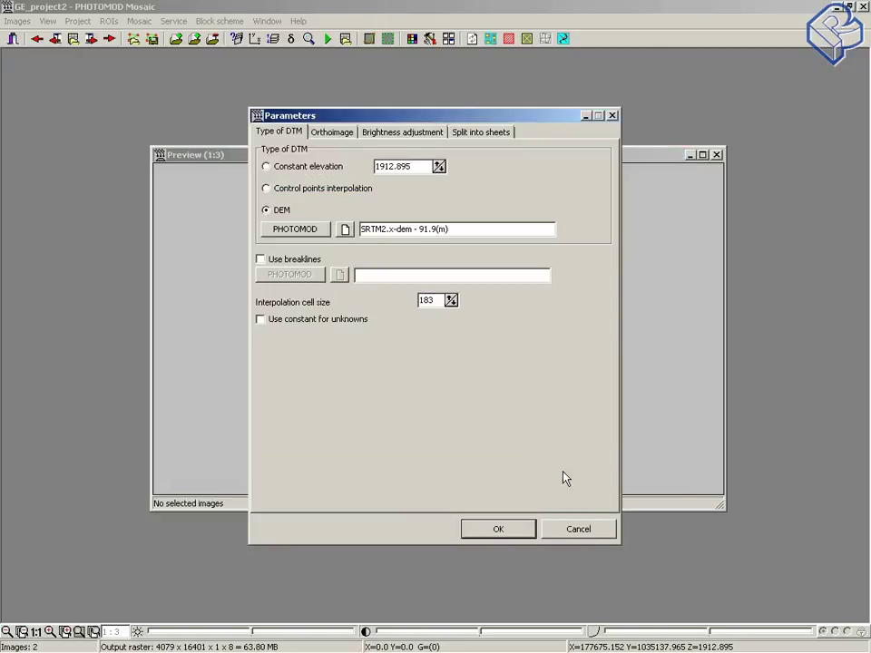
{"action": "left_click", "coordinate": [498, 530]}
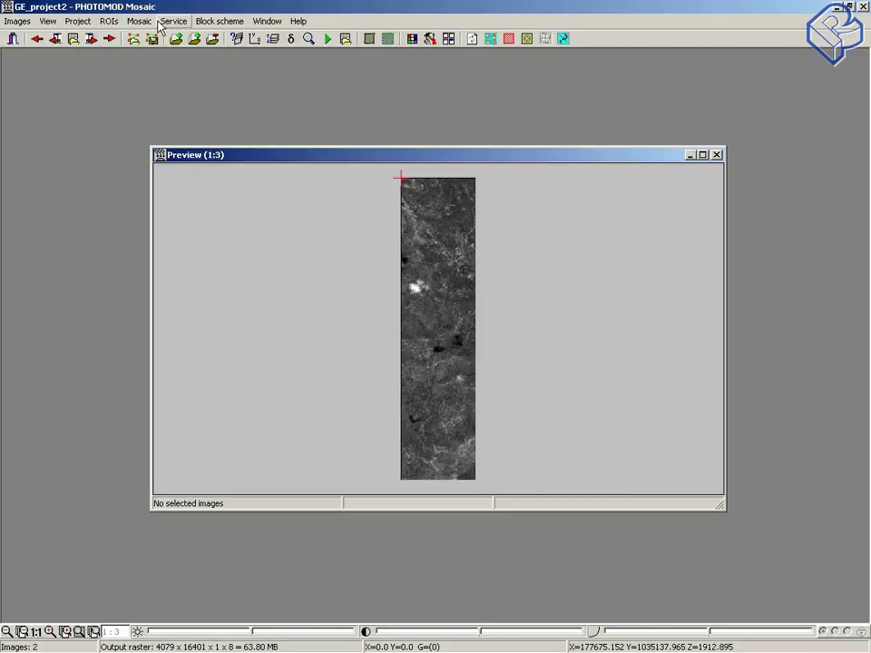
- Check the ground control point errors of the mosaic based on the SRTM2.x-dem DEM in Accuracy control
{"action": "left_click", "coordinate": [139, 22]}
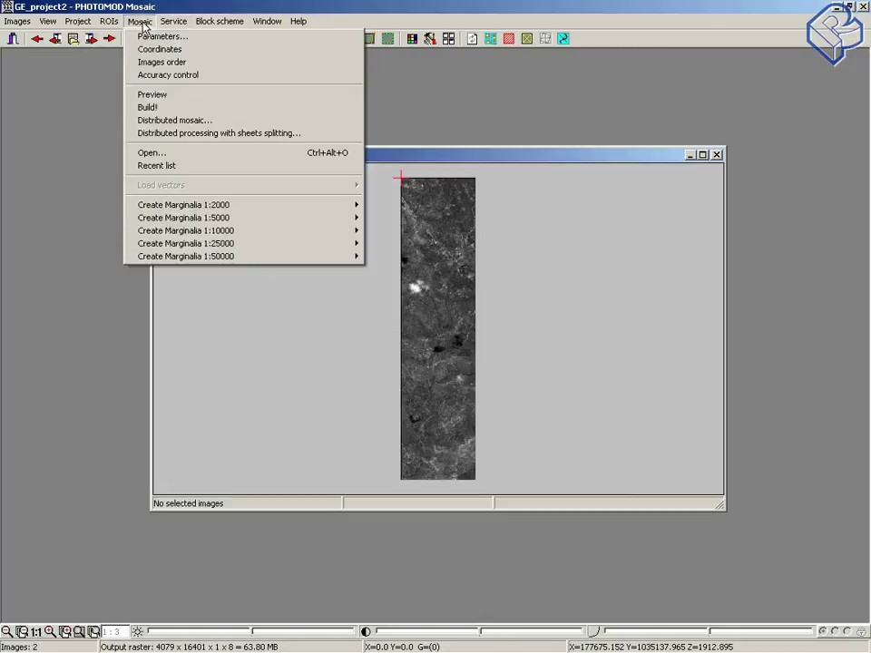
{"action": "left_click", "coordinate": [151, 78]}
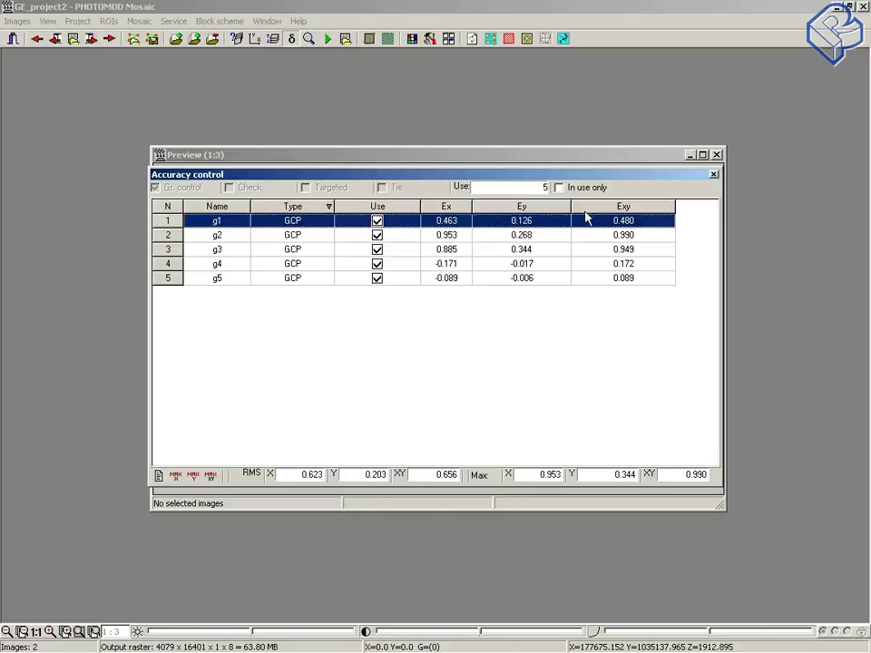
{"action": "double_click", "coordinate": [617, 178]}
{"action": "left_click", "coordinate": [706, 237]}
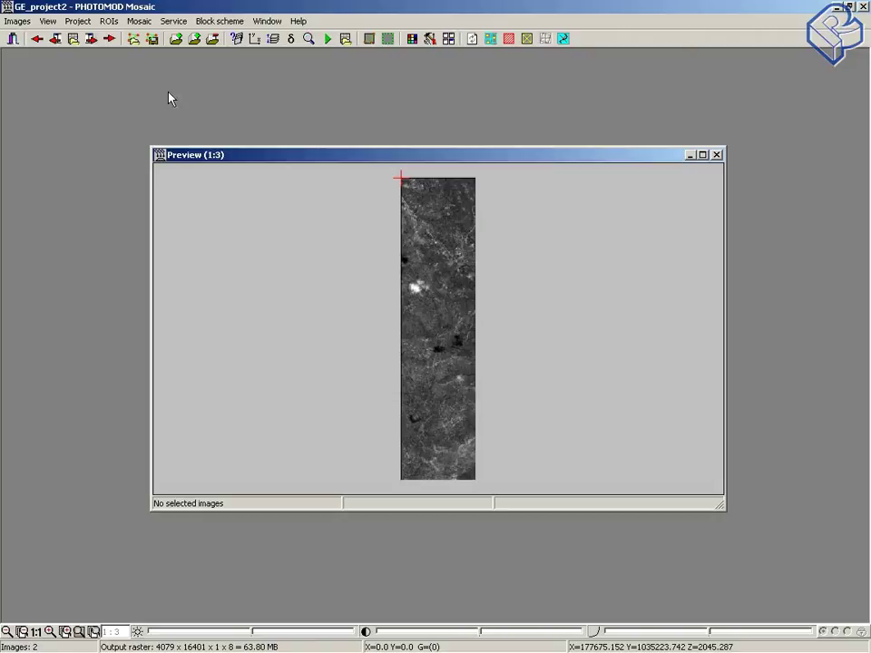
- Outline an output area of about 2095 x 1928 pixels in the preview's upper part and start building the mosaic with TIFF output
{"action": "left_click_drag", "start_coordinate": [430, 223], "coordinate": [469, 262]}
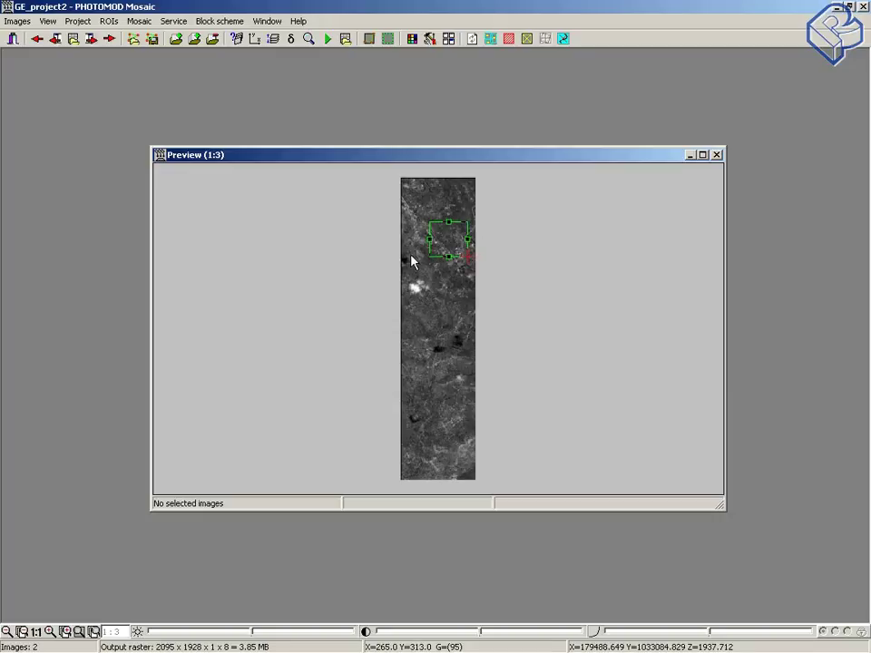
{"action": "left_click", "coordinate": [329, 40]}
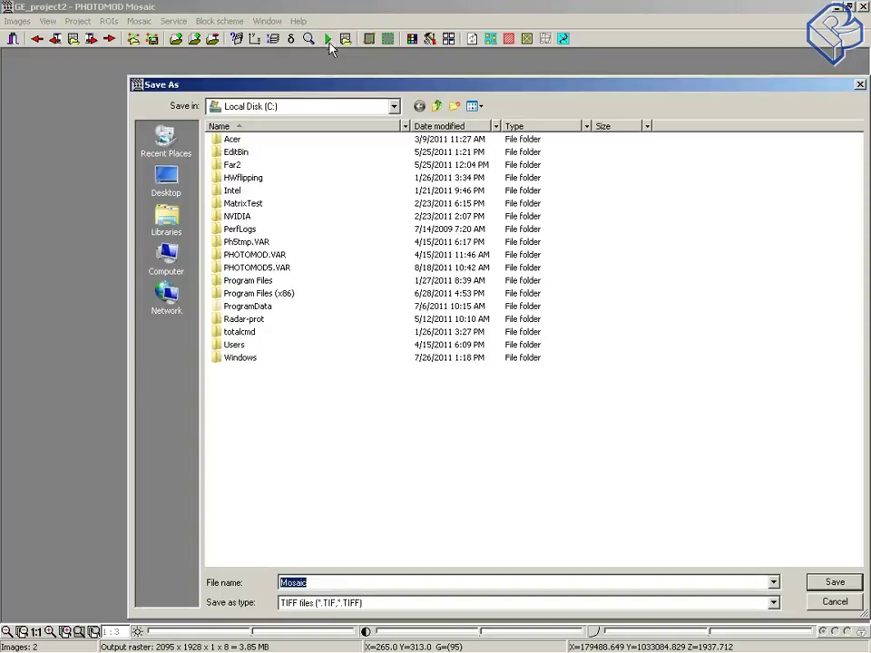
{"action": "left_click_drag", "start_coordinate": [521, 86], "coordinate": [414, 39]}
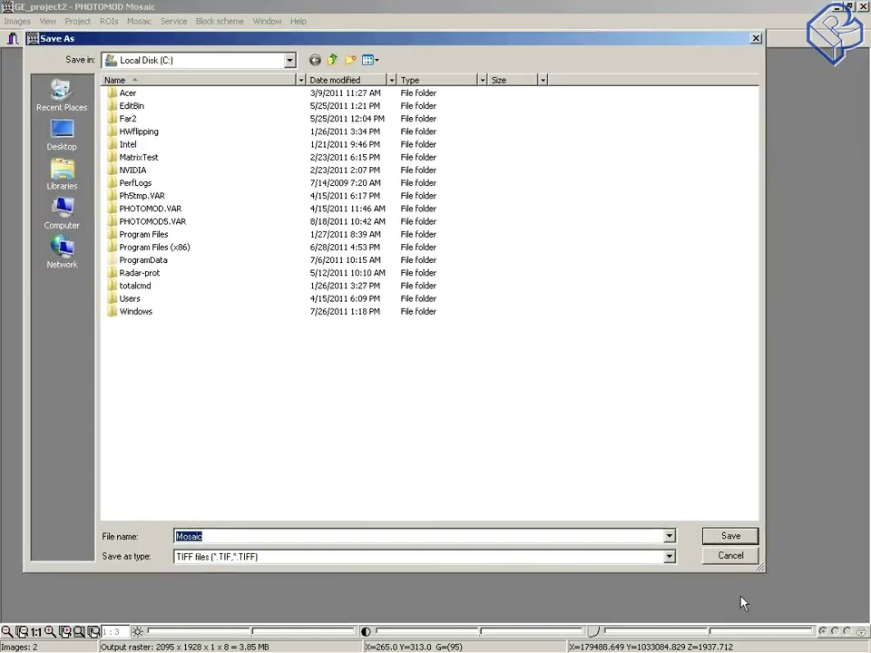
{"action": "left_click", "coordinate": [669, 556]}
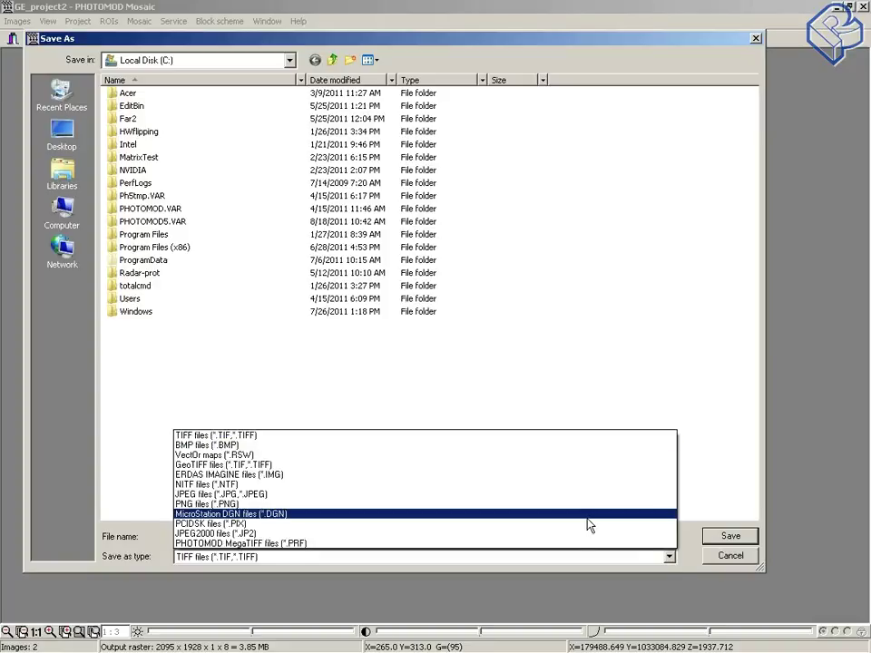
{"action": "left_click", "coordinate": [297, 436]}
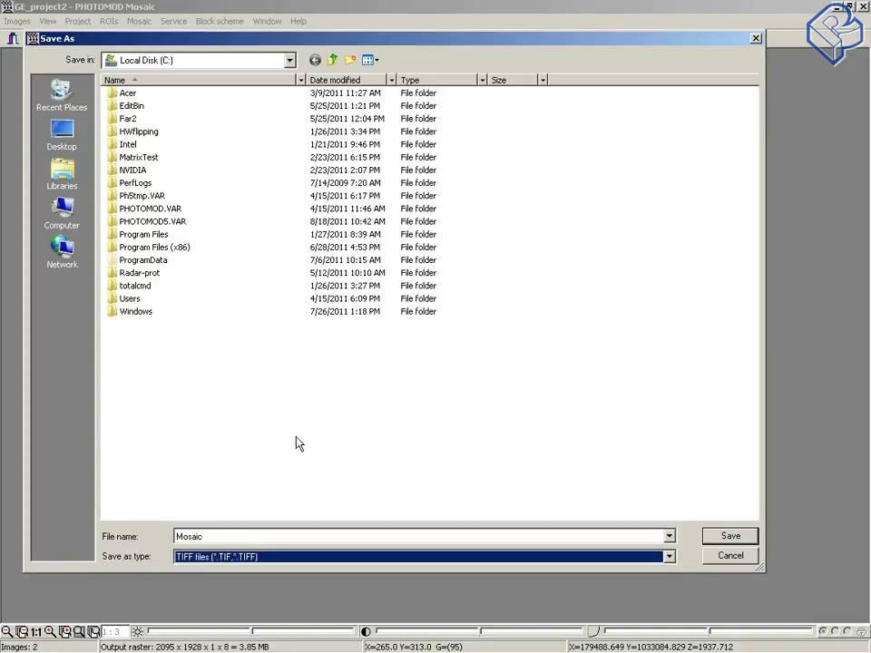
- Create a folder named tmp on the Data (D:) drive and open it as the save location
{"action": "left_click", "coordinate": [289, 59]}
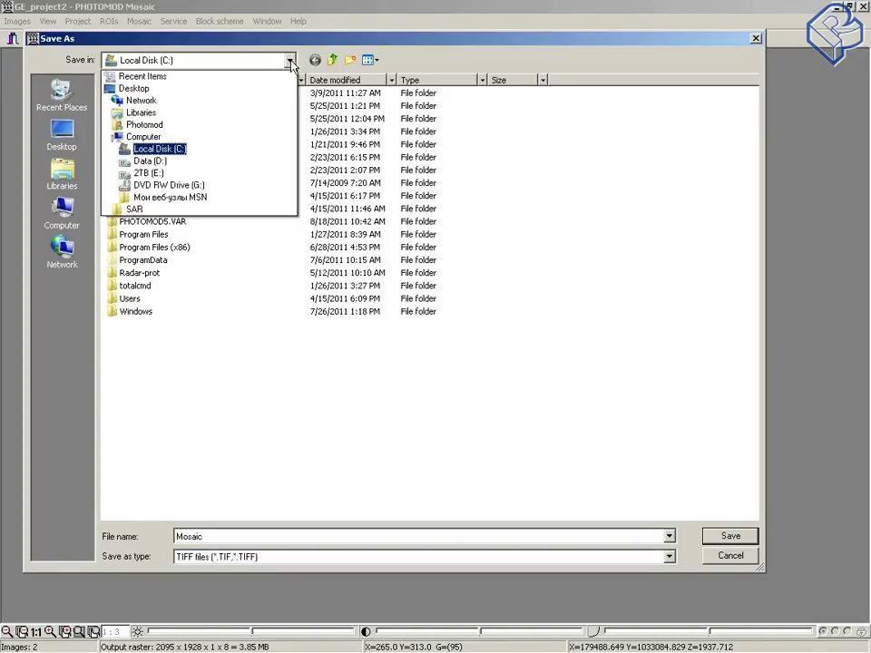
{"action": "left_click", "coordinate": [160, 163]}
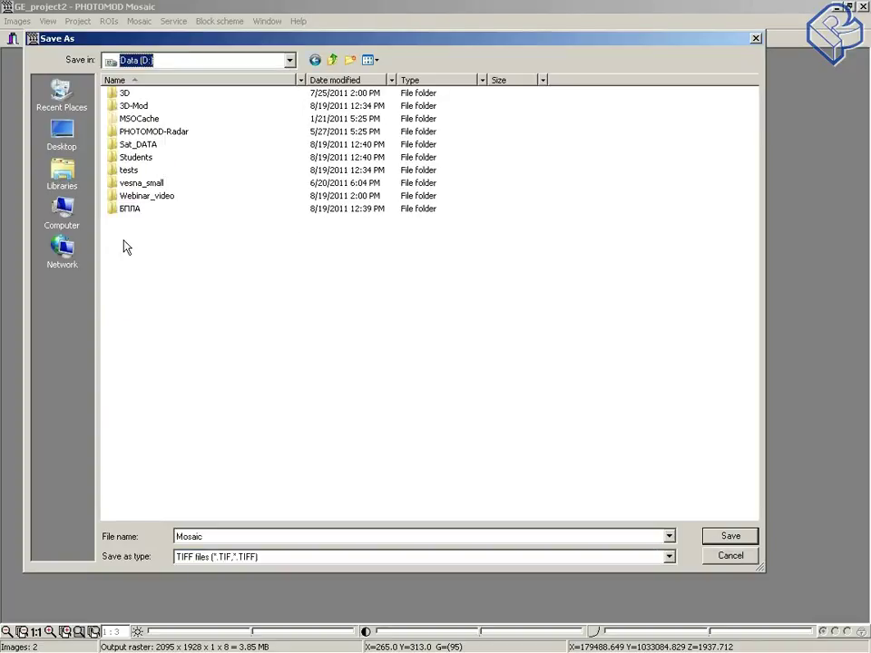
{"action": "left_click", "coordinate": [351, 60]}
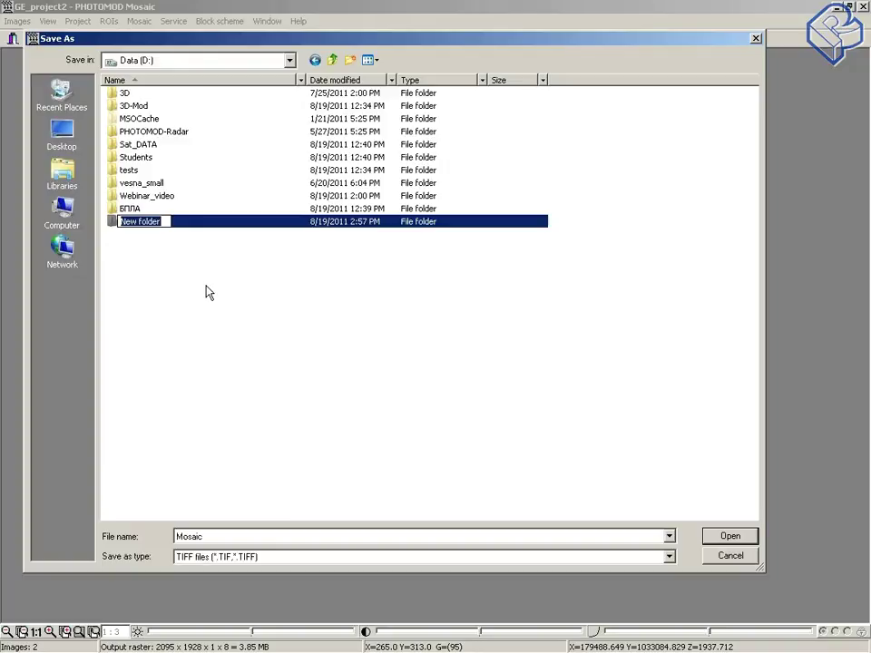
{"action": "type", "text": "tmp"}
{"action": "key", "text": "Return"}
{"action": "double_click", "coordinate": [122, 223]}
- Name the output file Mosaic2 and save it
{"action": "double_click", "coordinate": [215, 536]}
{"action": "left_click", "coordinate": [215, 536]}
{"action": "type", "text": "2"}
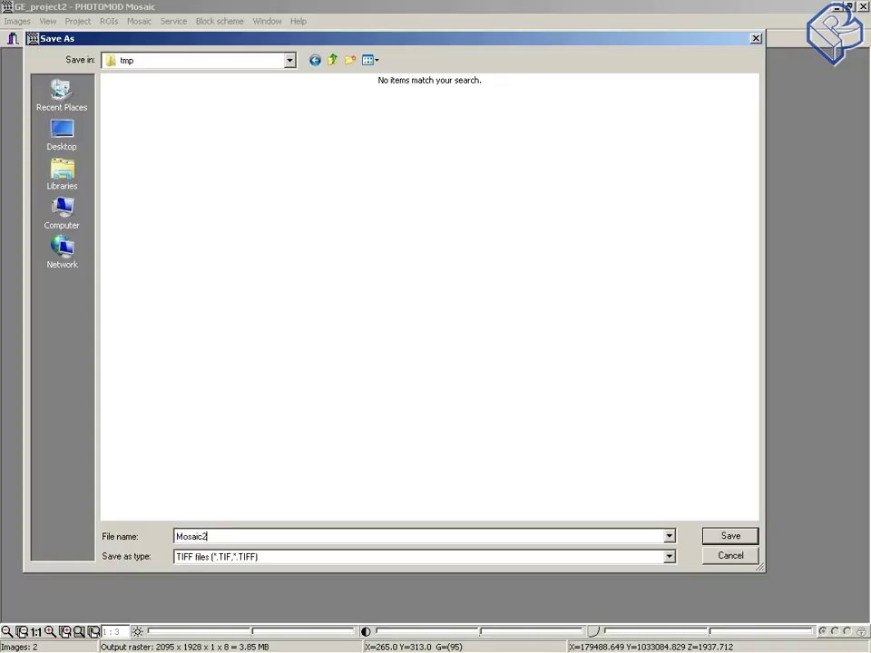
{"action": "left_click", "coordinate": [729, 536]}
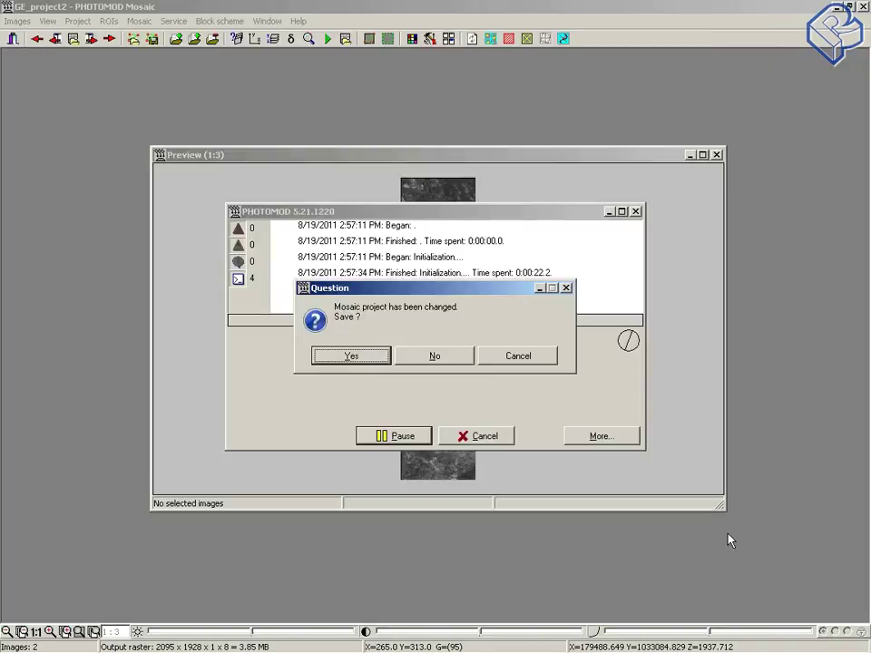
- Save the changed mosaic project as 2, close the processing report and move the finished mosaic's window over the preview
{"action": "left_click", "coordinate": [359, 360]}
{"action": "left_click", "coordinate": [277, 438]}
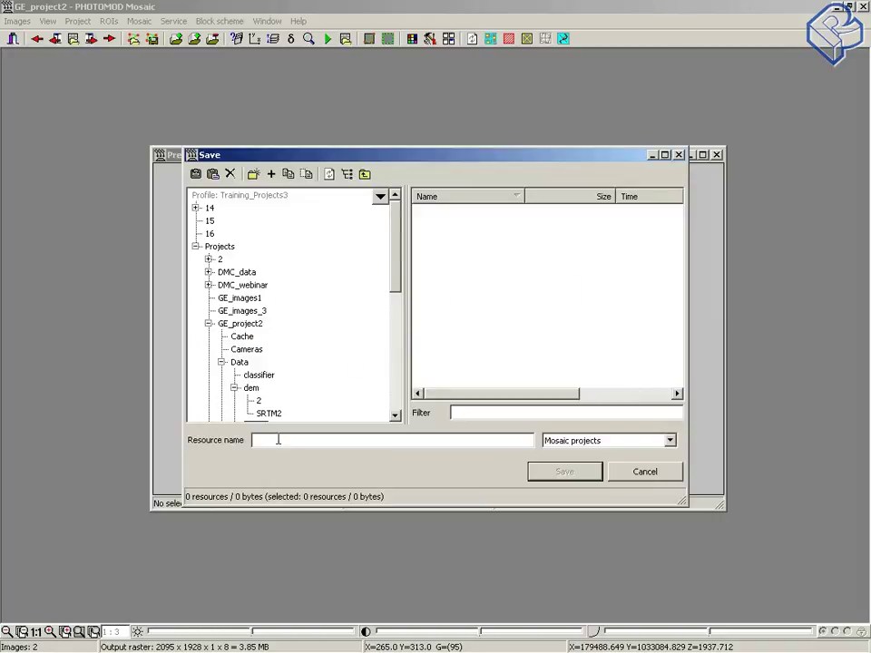
{"action": "type", "text": "2"}
{"action": "left_click", "coordinate": [582, 474]}
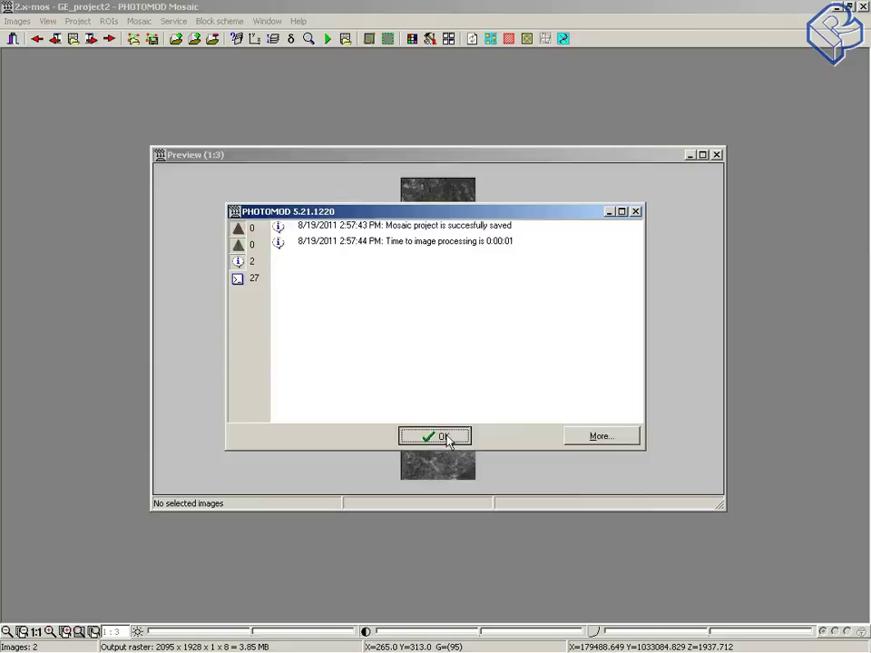
{"action": "left_click", "coordinate": [447, 437]}
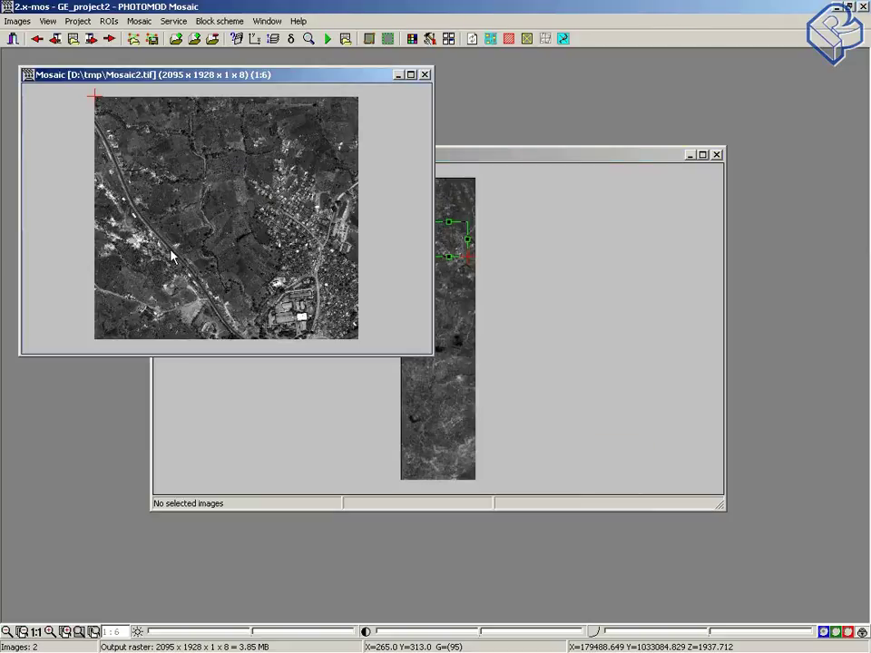
{"action": "left_click_drag", "start_coordinate": [287, 83], "coordinate": [633, 166]}
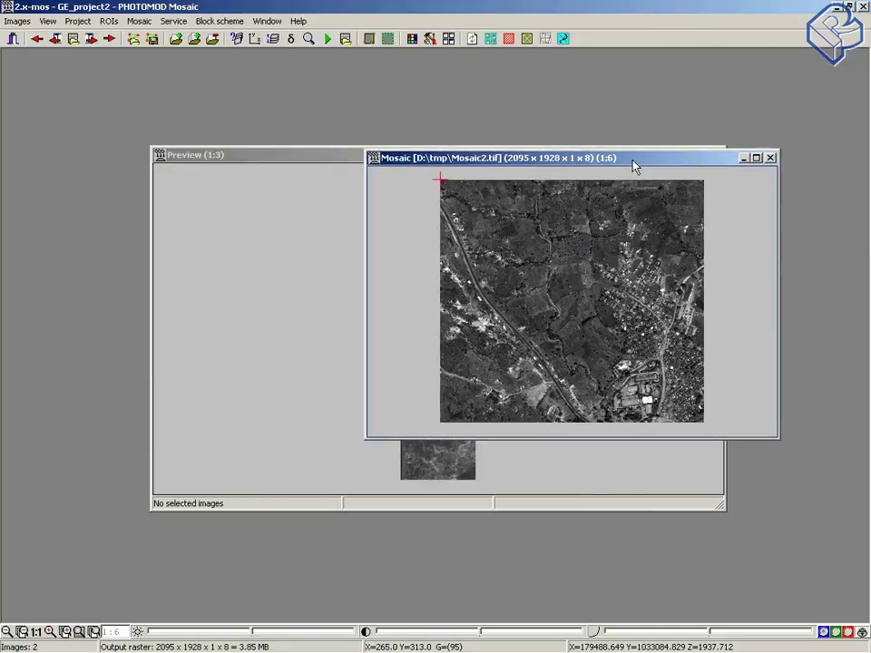